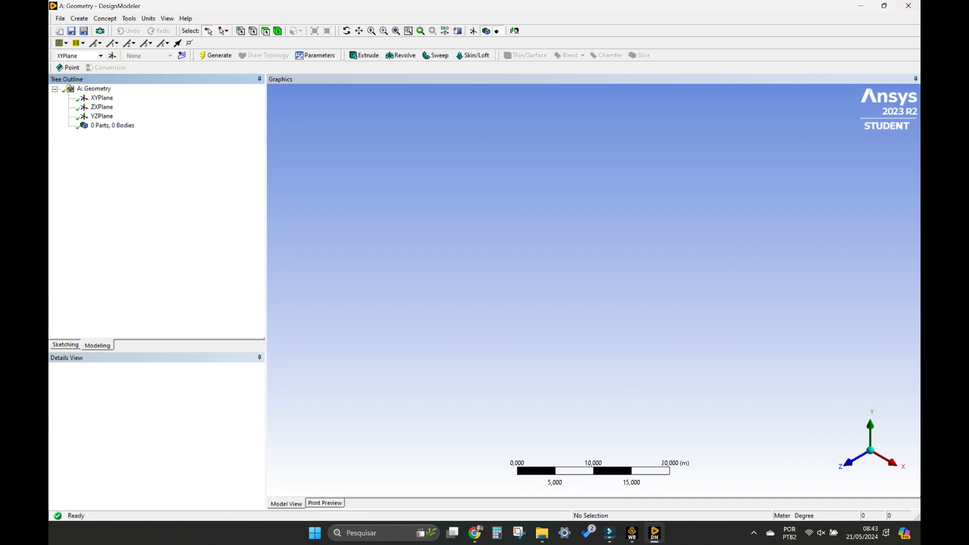
# Sketch a circle on the XY plane, centred on the origin
pyautogui.click(102, 98)
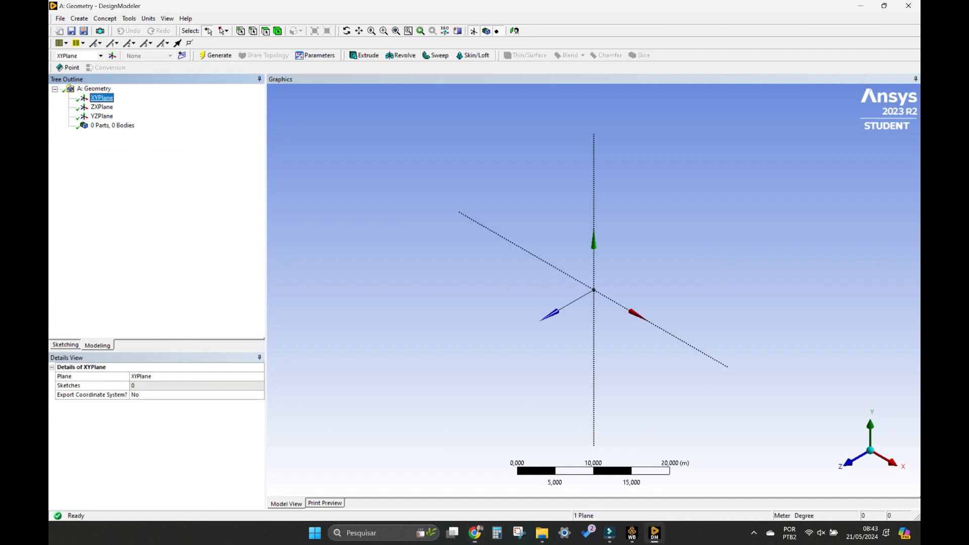
pyautogui.click(65, 345)
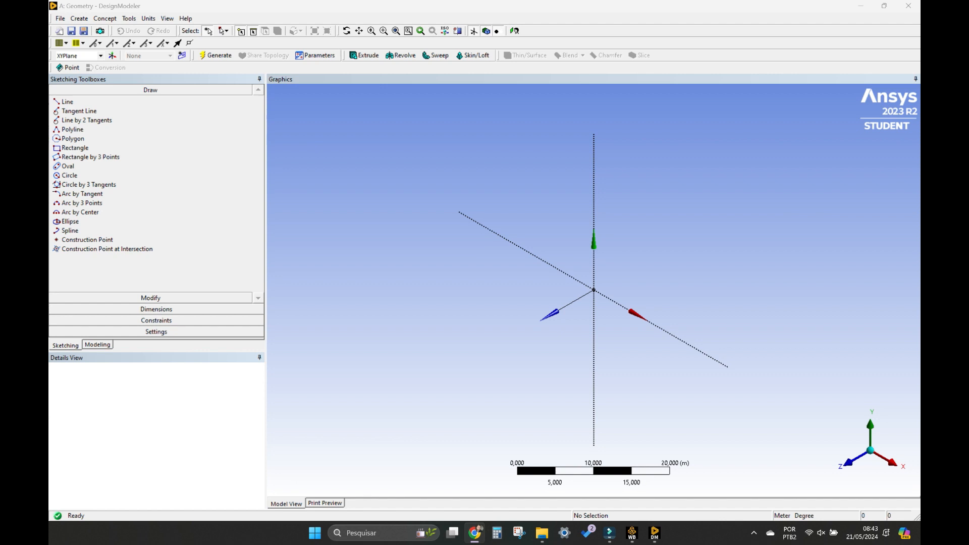
pyautogui.click(70, 175)
pyautogui.click(594, 290)
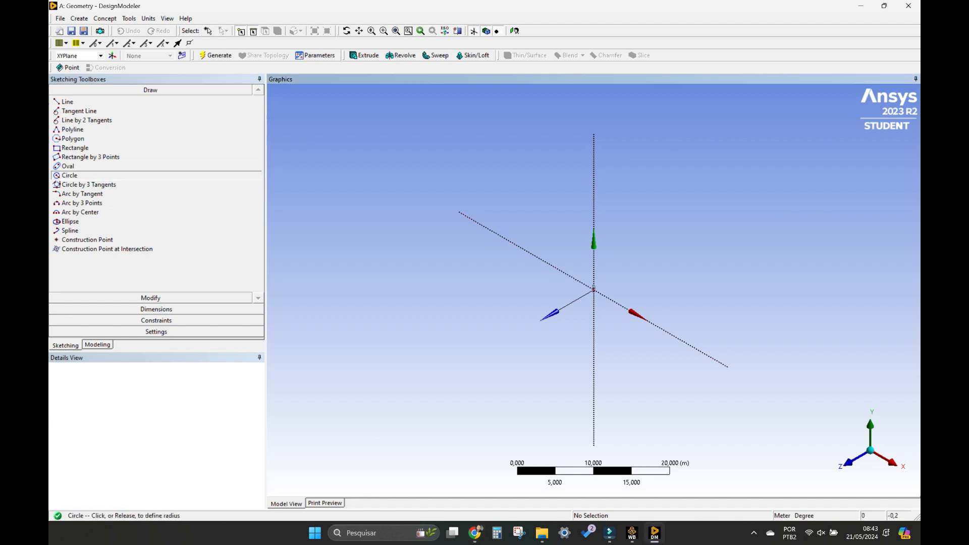
pyautogui.click(605, 300)
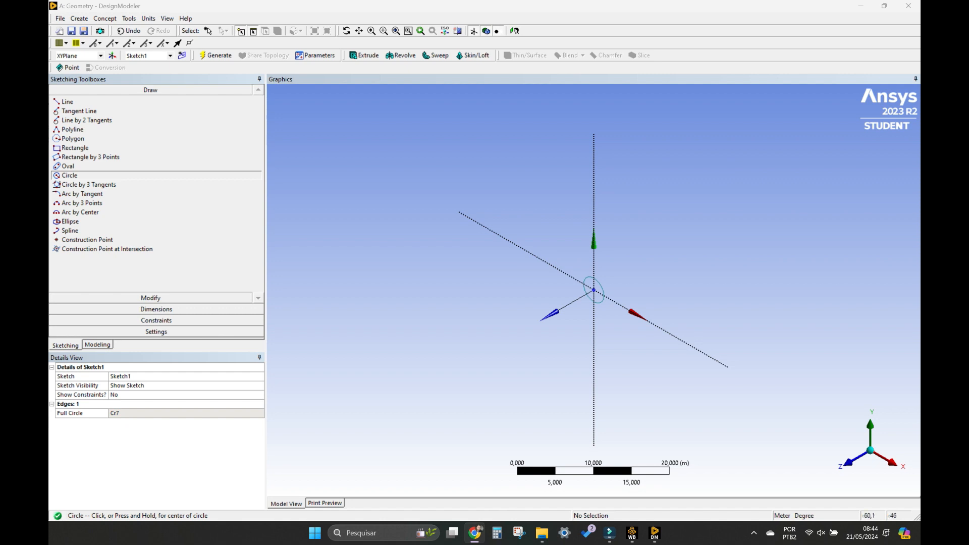
# Dimension the circle's diameter and set it to 0,24 m
pyautogui.click(156, 308)
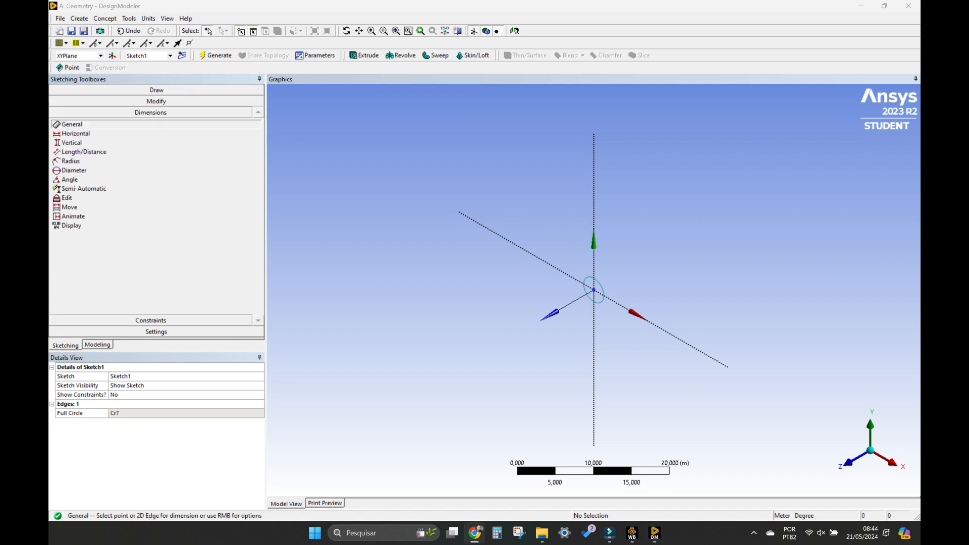
pyautogui.click(586, 284)
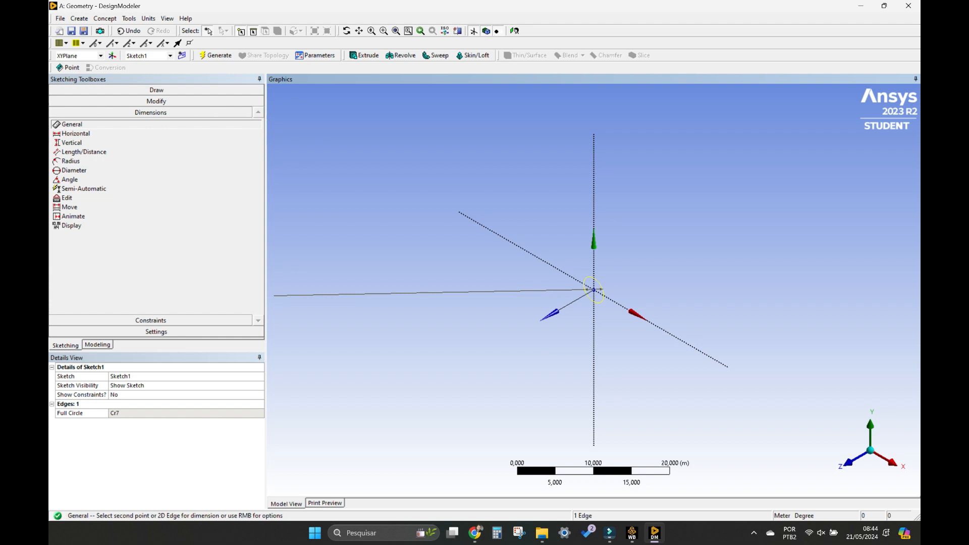
pyautogui.click(121, 404)
pyautogui.click(588, 291)
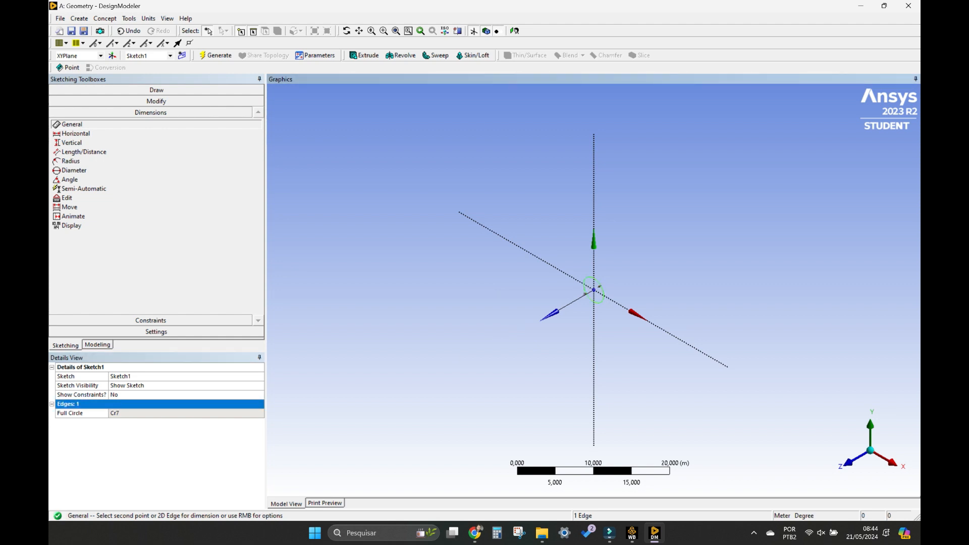
pyautogui.click(134, 413)
pyautogui.write('0,24')
pyautogui.press('Return')
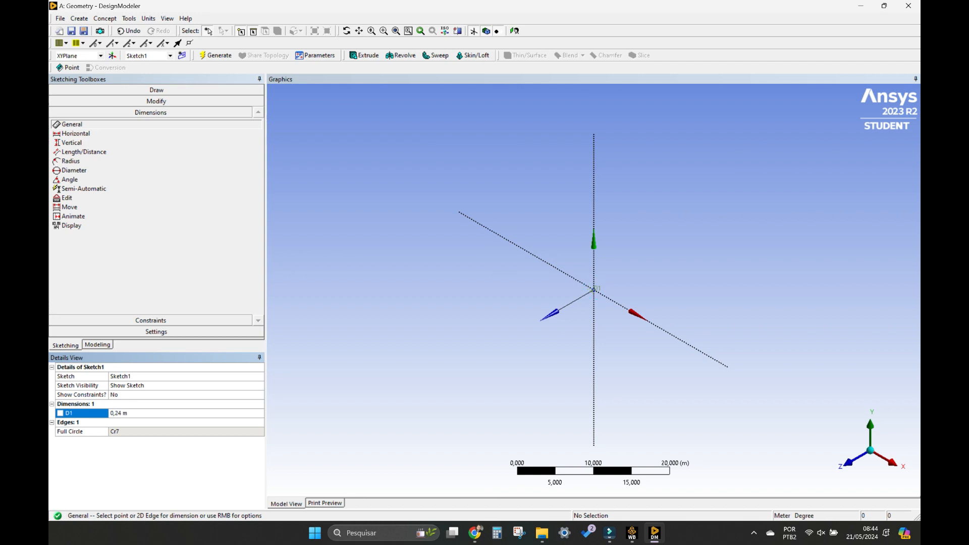
pyautogui.hotkey('alt', 'Tab')
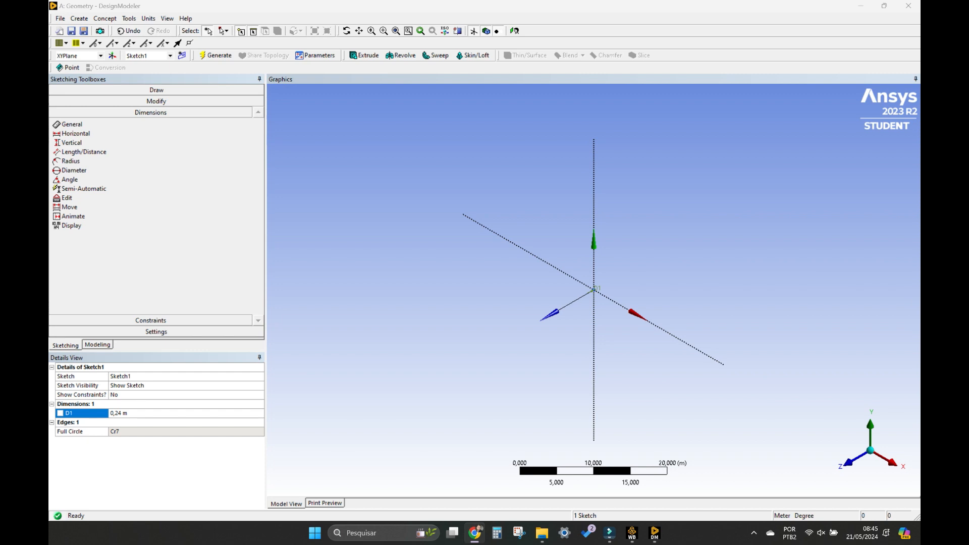
# Extrude the circle sketch 0,5 m in the normal direction as added material and generate the solid cylinder
pyautogui.click(594, 291)
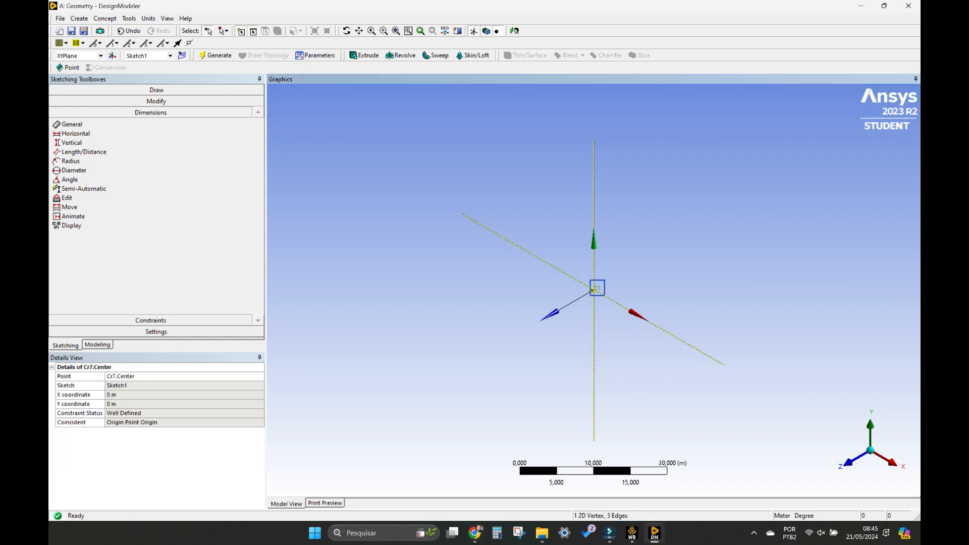
pyautogui.scroll(5, 594, 287)
pyautogui.scroll(3, 594, 290)
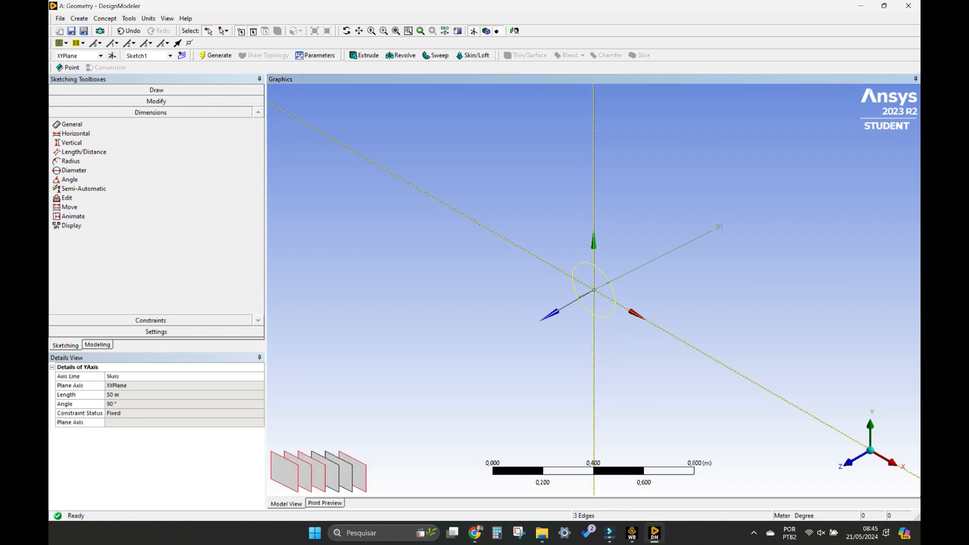
pyautogui.press('Escape')
pyautogui.hotkey('alt', 'Tab')
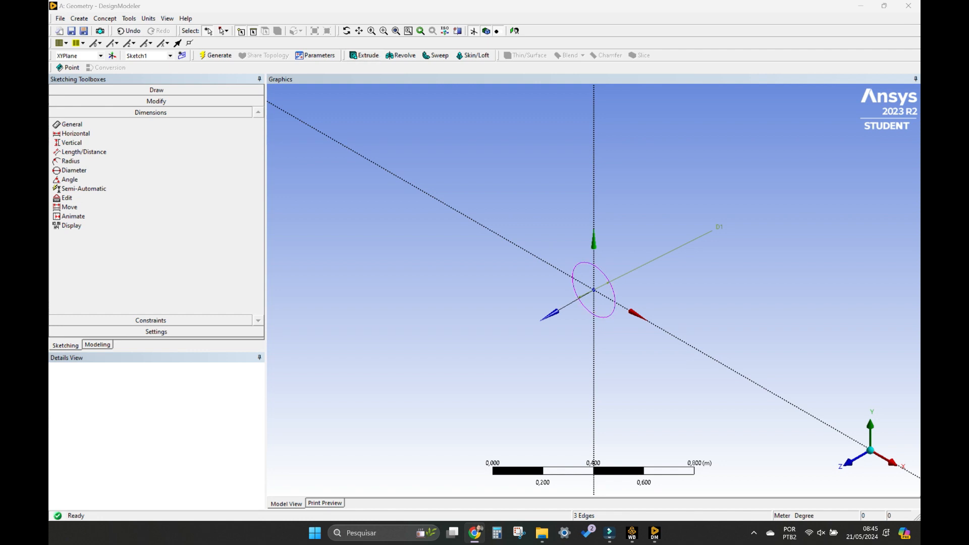
pyautogui.click(575, 267)
pyautogui.click(365, 55)
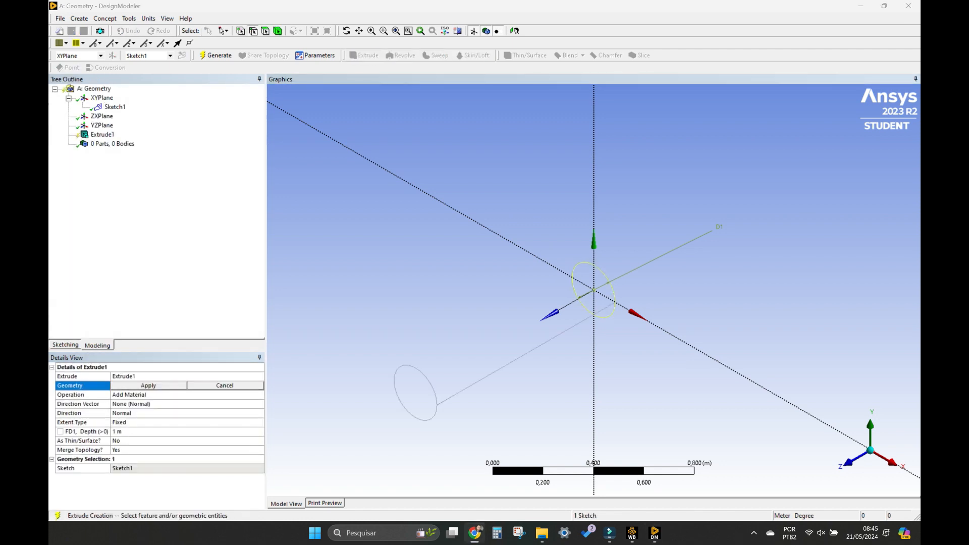
pyautogui.click(148, 385)
pyautogui.click(187, 432)
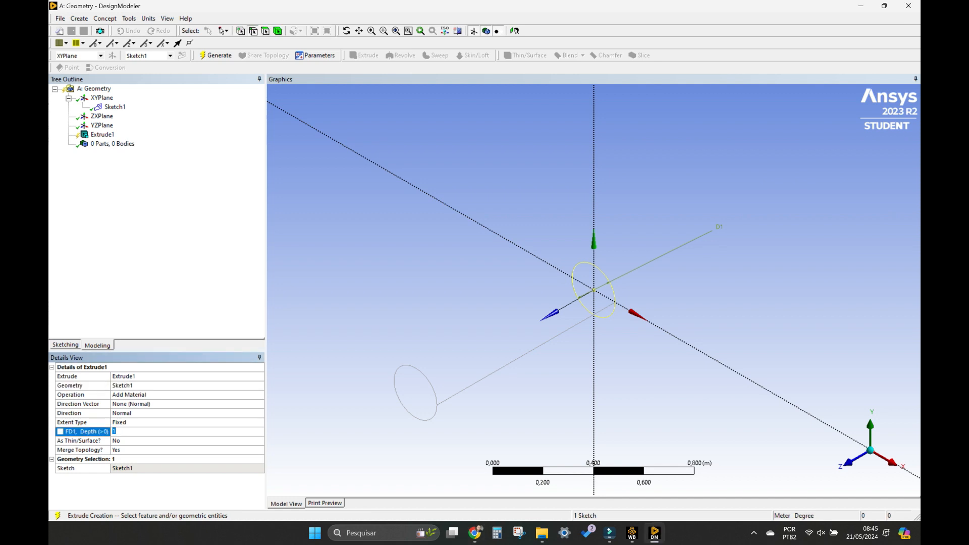
pyautogui.write('0,5')
pyautogui.press('Return')
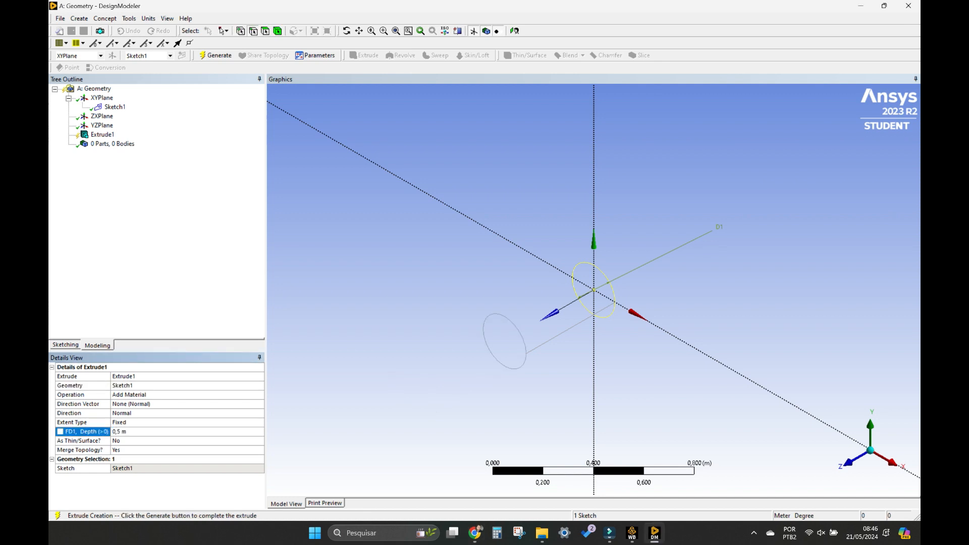
pyautogui.click(215, 55)
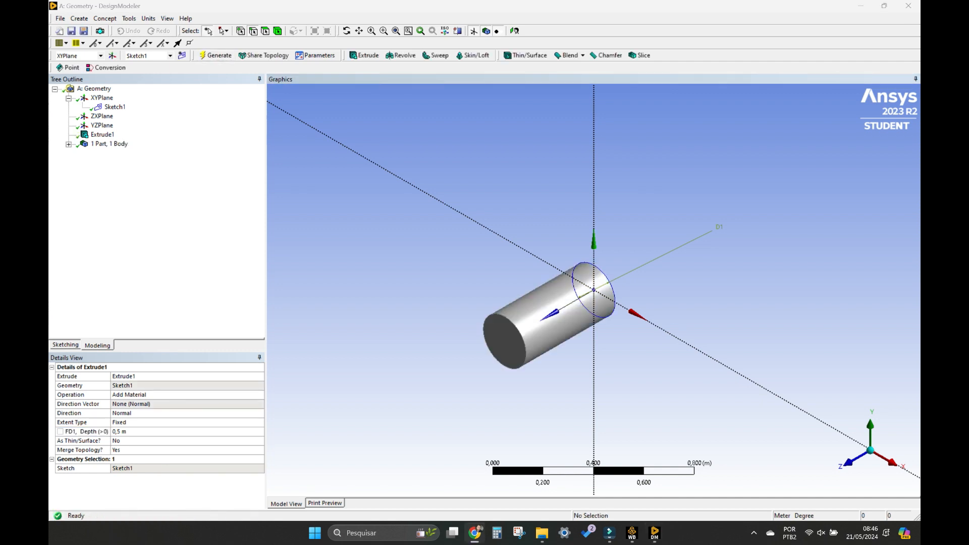
# Create and generate a new plane from the cylinder's flat front end face
pyautogui.scroll(3, 593, 290)
pyautogui.click(409, 358)
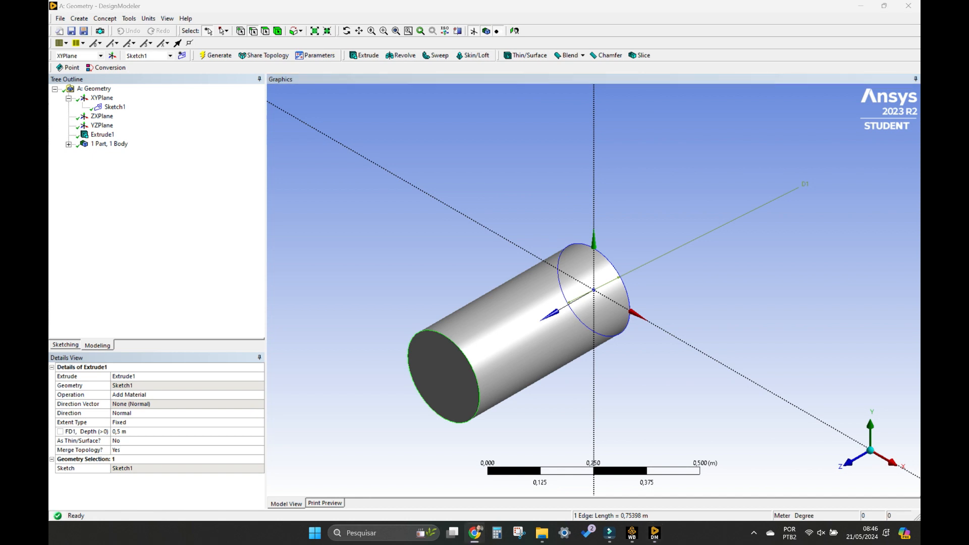
pyautogui.hotkey('alt', 'Tab')
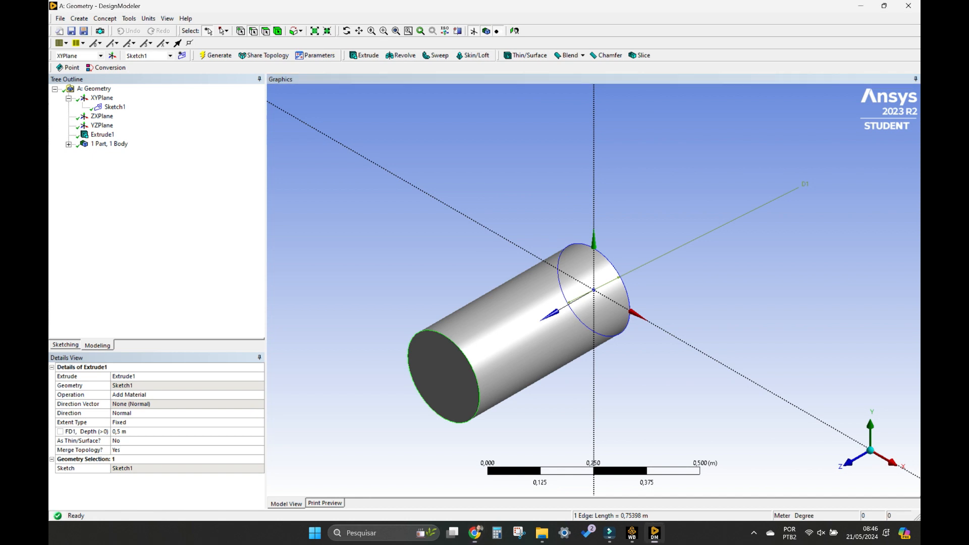
pyautogui.hotkey('alt', 'Tab')
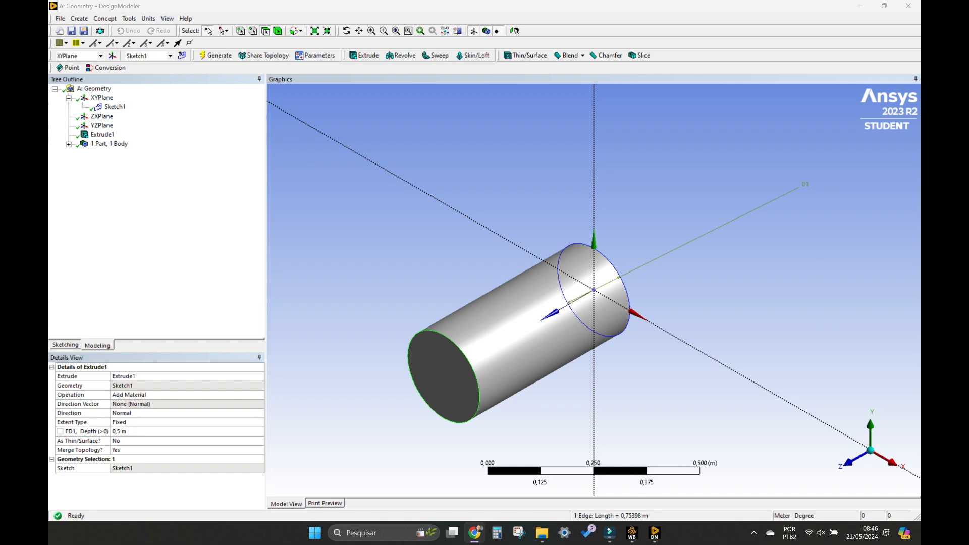
pyautogui.click(443, 376)
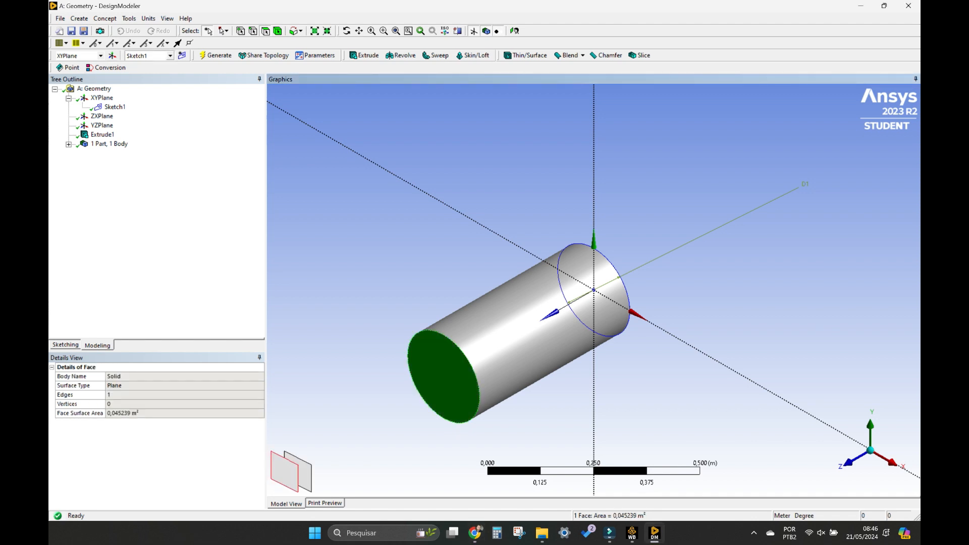
pyautogui.hotkey('alt', 'Tab')
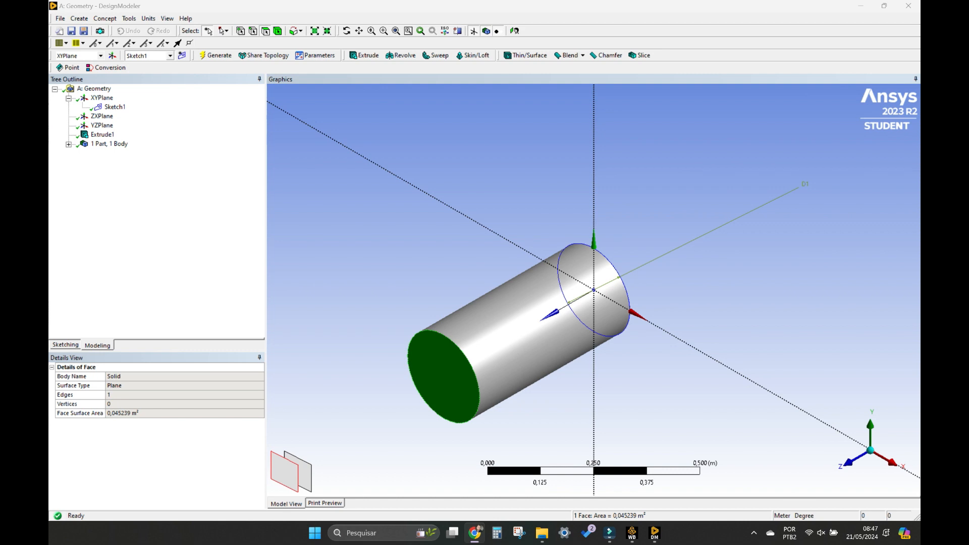
pyautogui.click(112, 55)
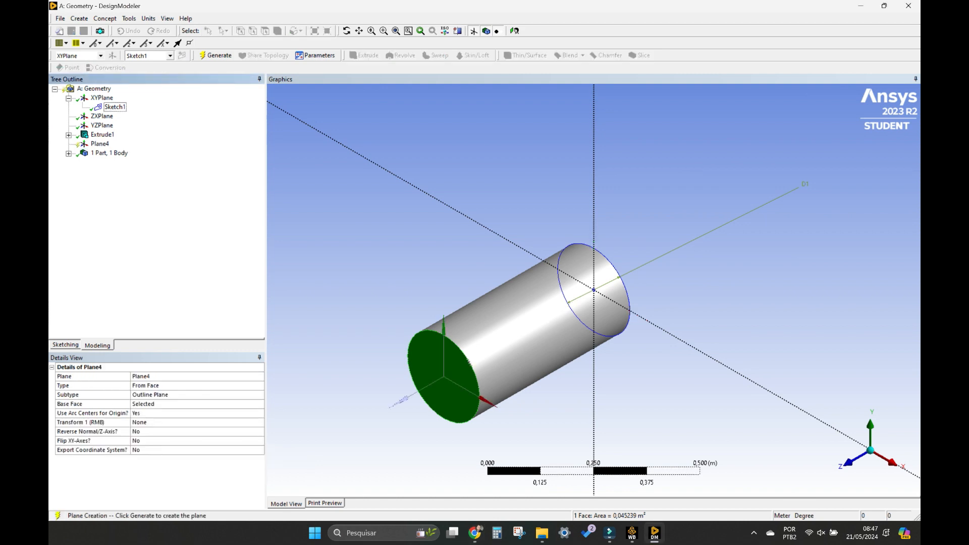
pyautogui.press('F5')
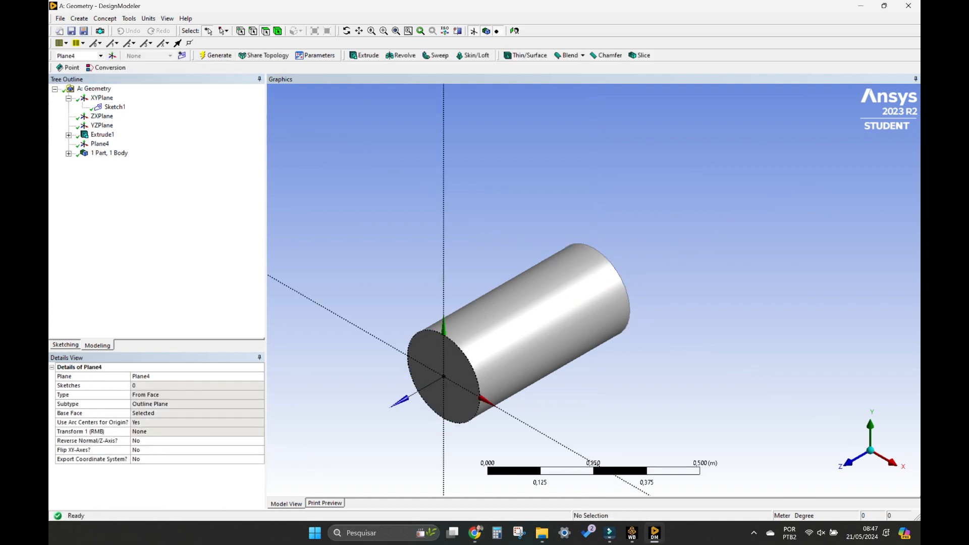
# Sketch a horizontal line on the end-face plane, starting on its vertical axis about 0,17 m above the centre, just outside the cylinder
pyautogui.hotkey('alt', 'Tab')
pyautogui.click(65, 345)
pyautogui.hotkey('alt', 'Tab')
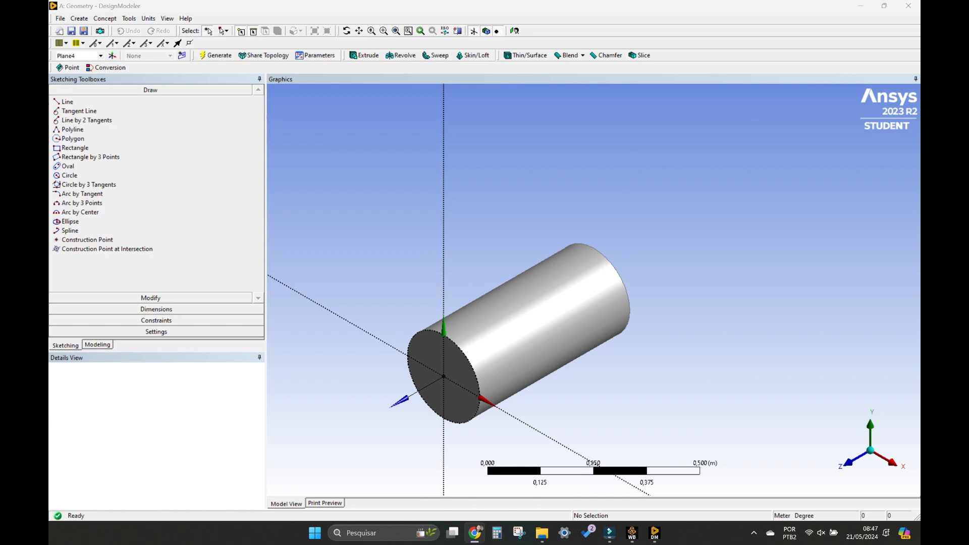
pyautogui.click(67, 102)
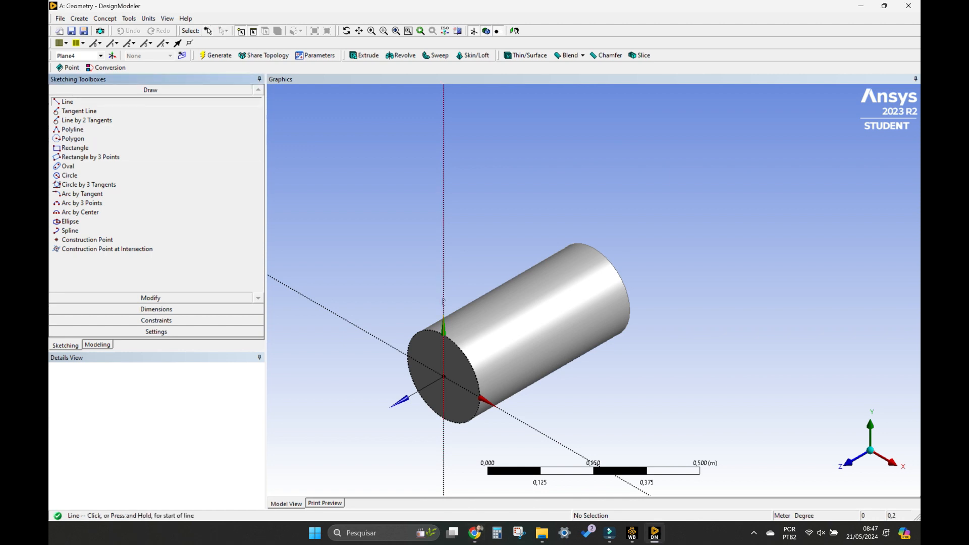
pyautogui.click(444, 316)
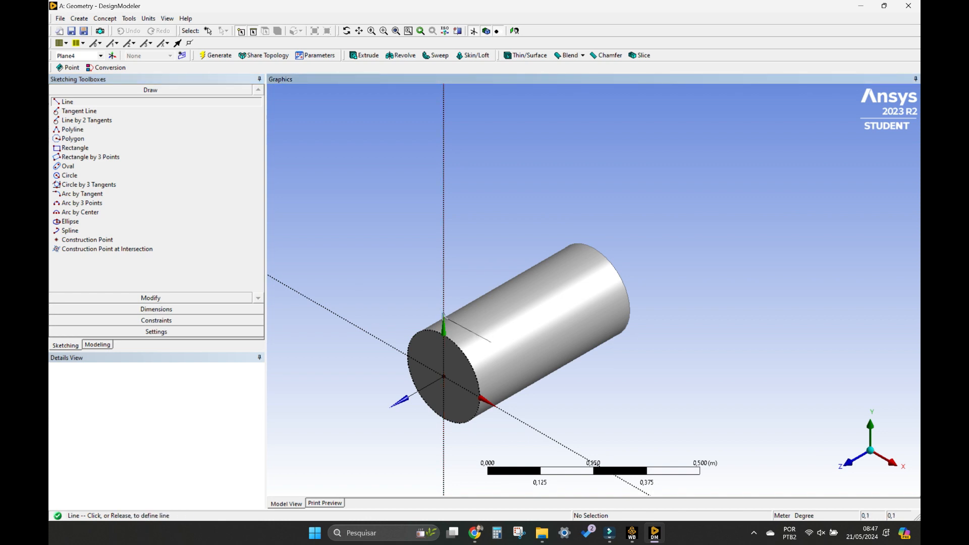
pyautogui.click(491, 342)
pyautogui.hotkey('alt', 'Tab')
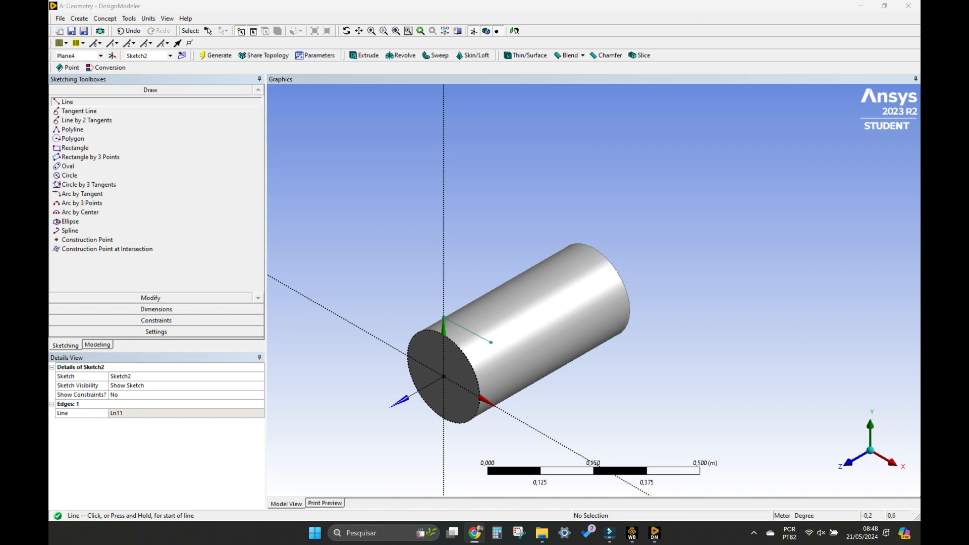
# Add a vertical dimension between the line's start point and the plane's origin, redoing its placement so it sits outside the cylinder
pyautogui.click(156, 308)
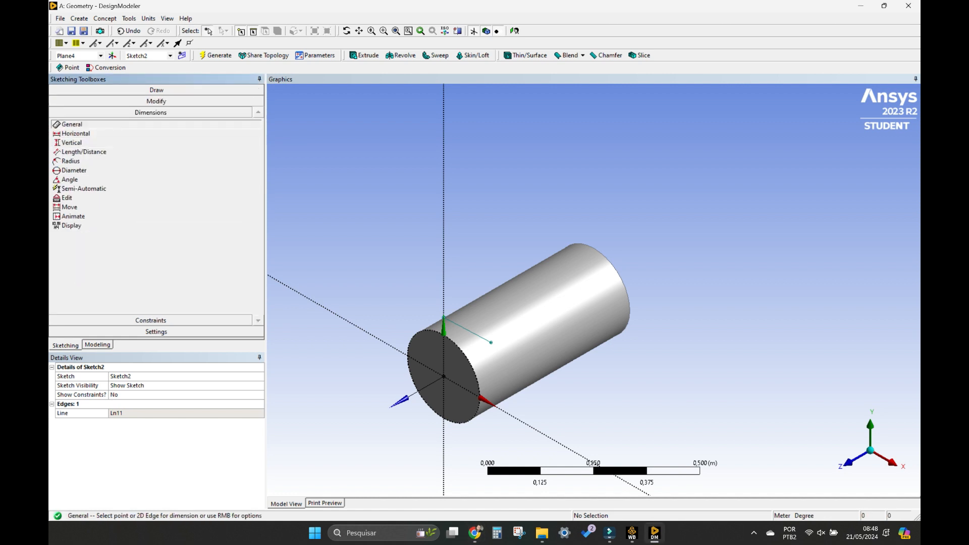
pyautogui.click(71, 142)
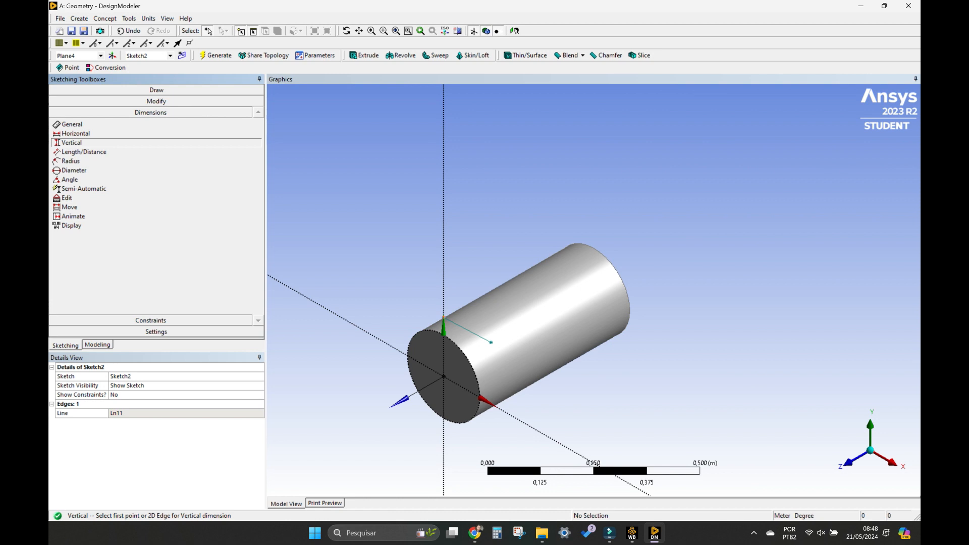
pyautogui.click(443, 317)
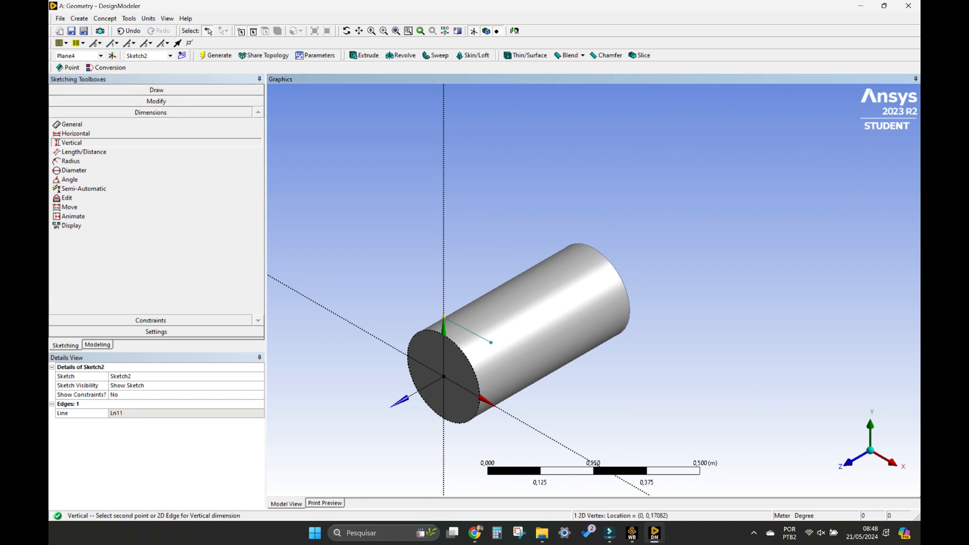
pyautogui.hotkey('alt', 'Tab')
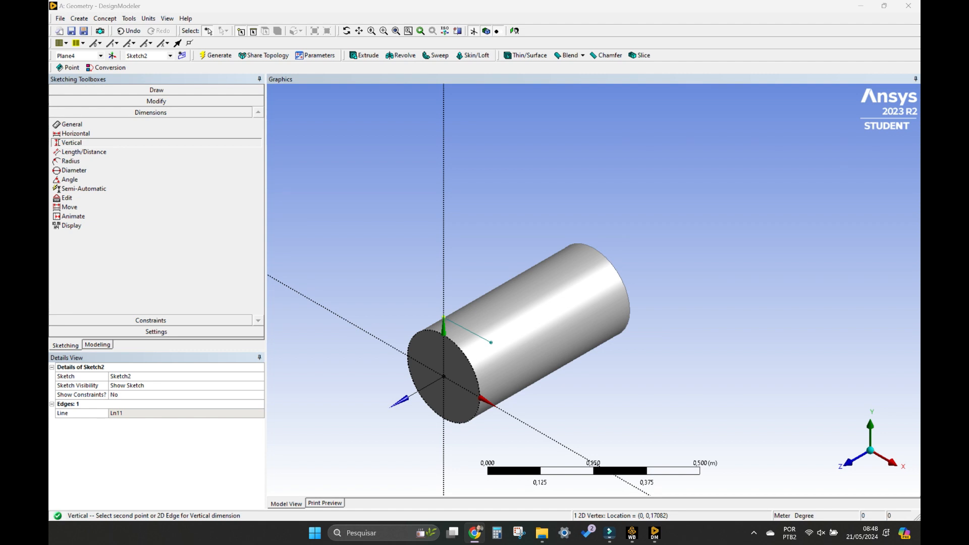
pyautogui.click(444, 376)
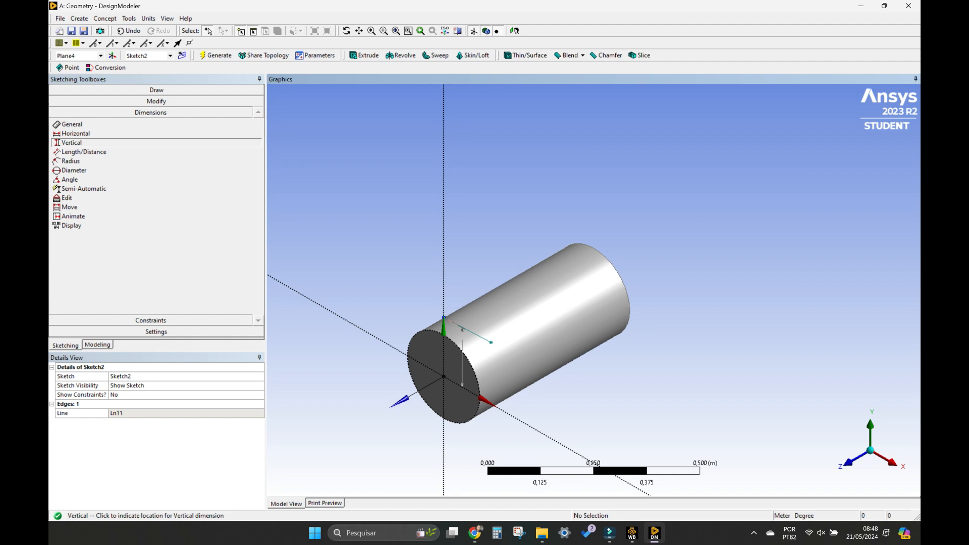
pyautogui.click(462, 334)
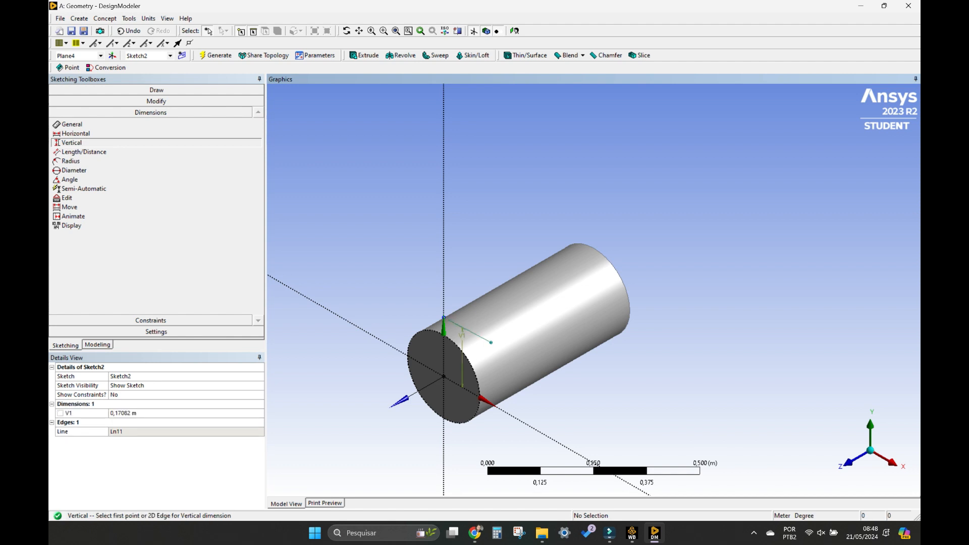
pyautogui.hotkey('ctrl', 'z')
pyautogui.click(461, 327)
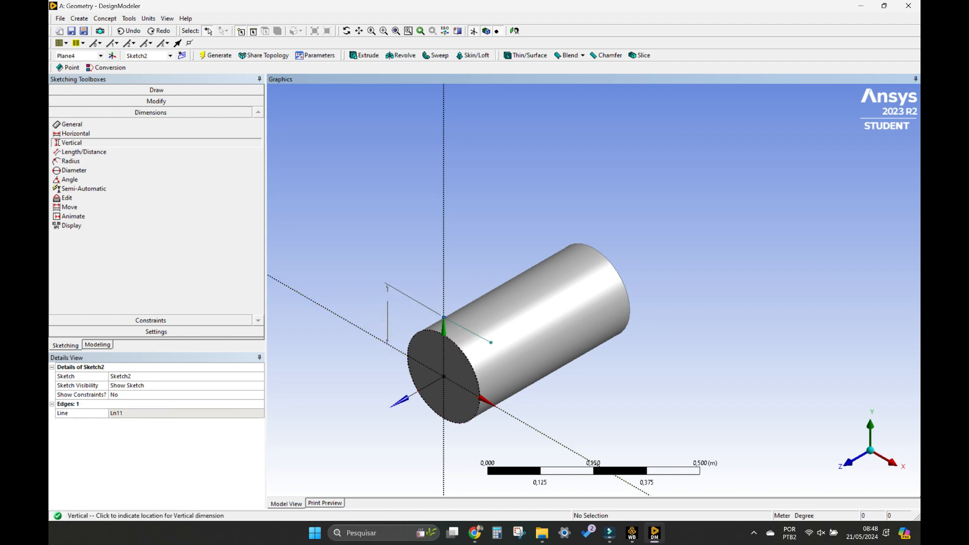
pyautogui.click(384, 293)
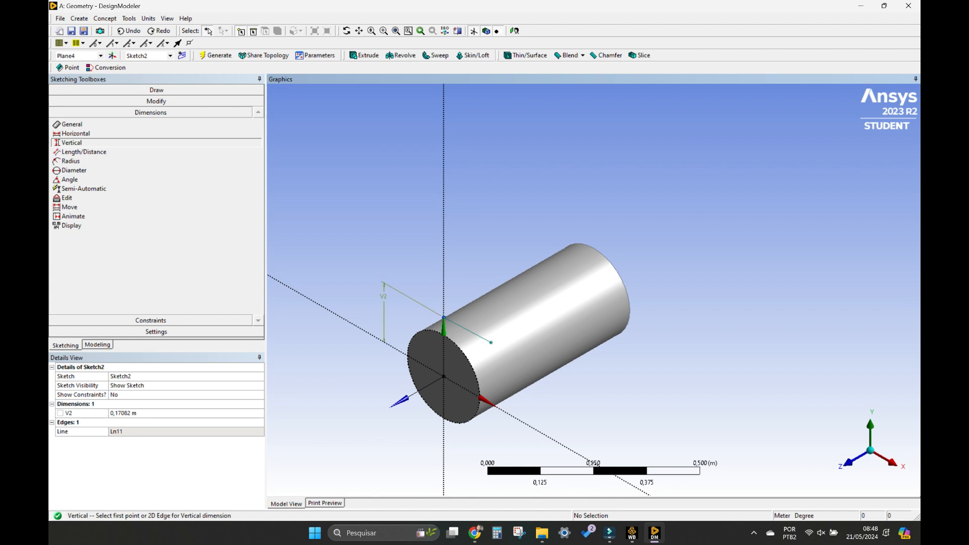
# Set the vertical dimension between the line and the end-face plane's origin to 0,21 m
pyautogui.hotkey('alt', 'Tab')
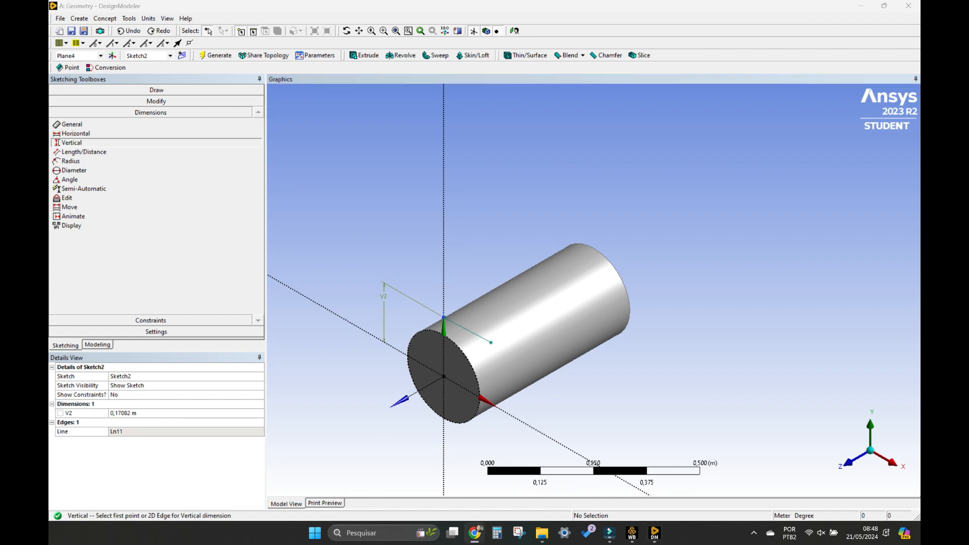
pyautogui.click(134, 413)
pyautogui.write('0.21')
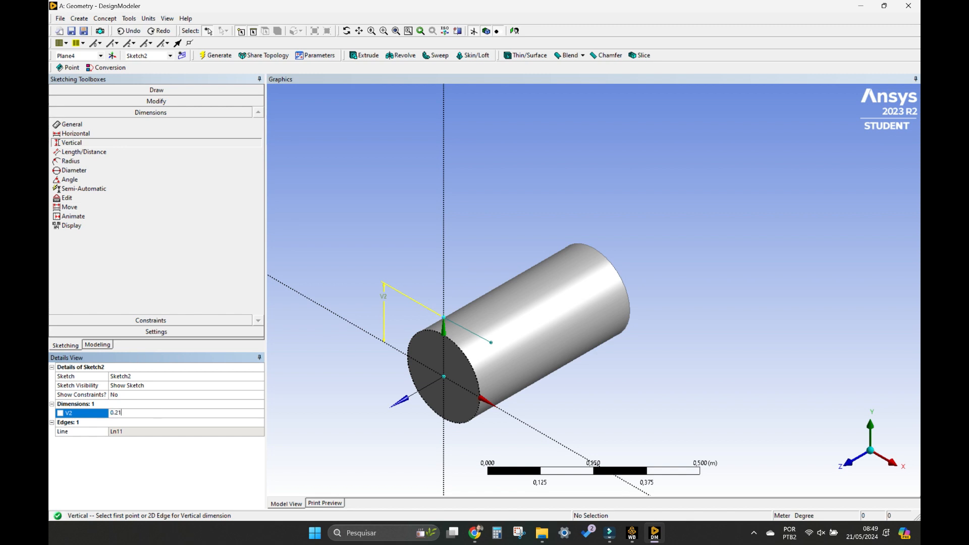
pyautogui.press('Return')
pyautogui.press('Return')
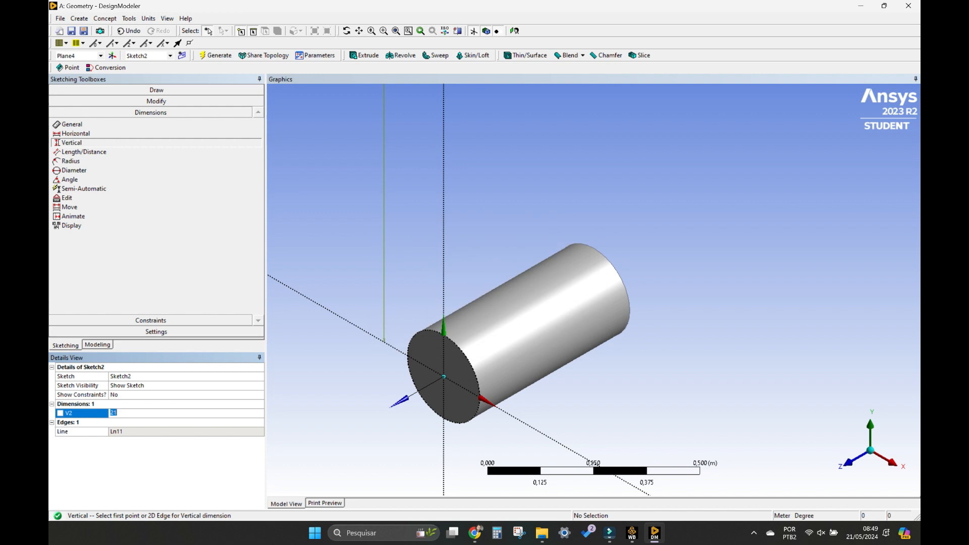
pyautogui.hotkey('alt', 'Tab')
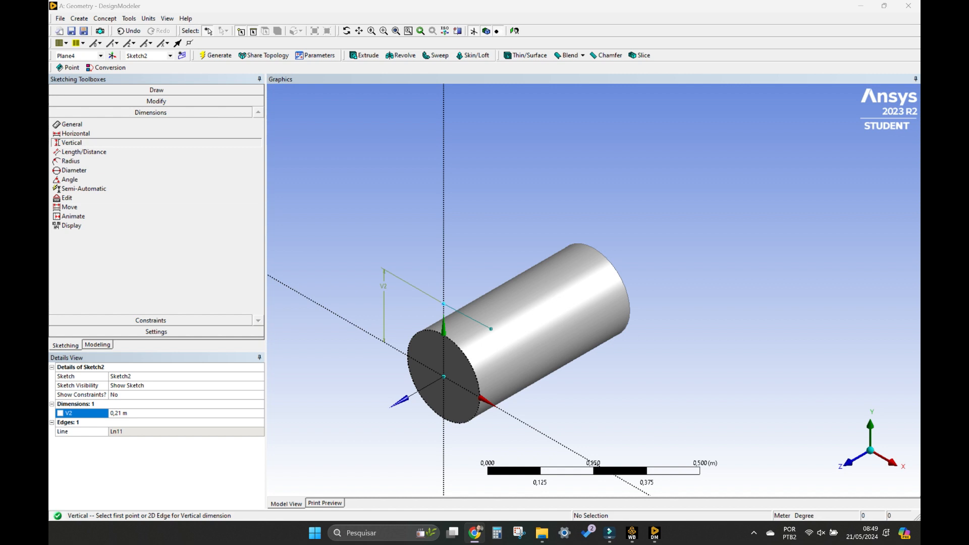
# Start a Revolve about the sketched line, using the circular edge of the cylinder's front end face as its geometry
pyautogui.click(400, 55)
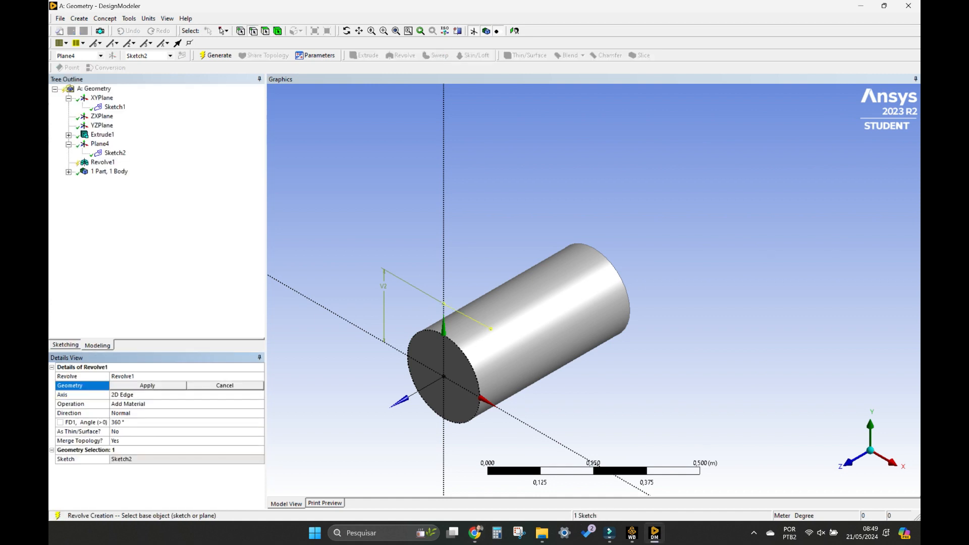
pyautogui.hotkey('alt', 'Tab')
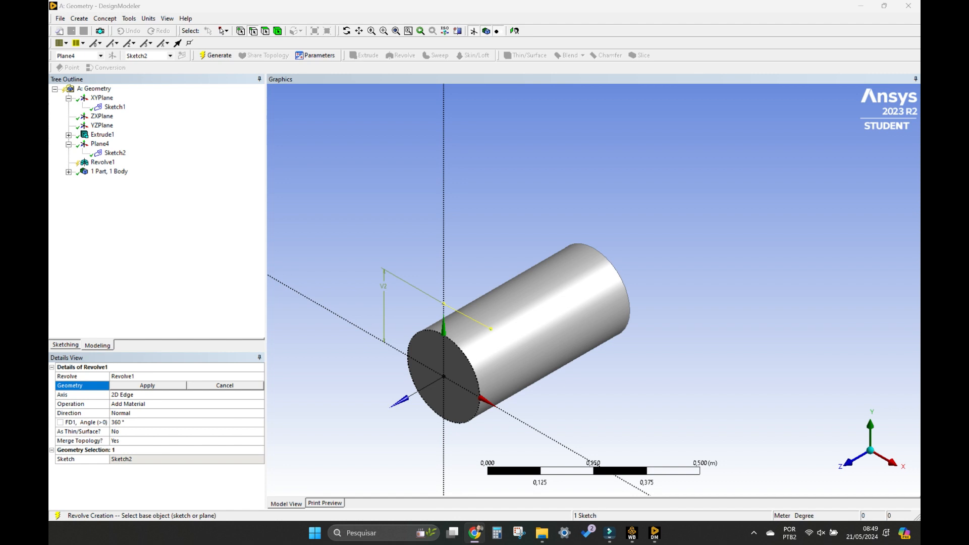
pyautogui.click(469, 362)
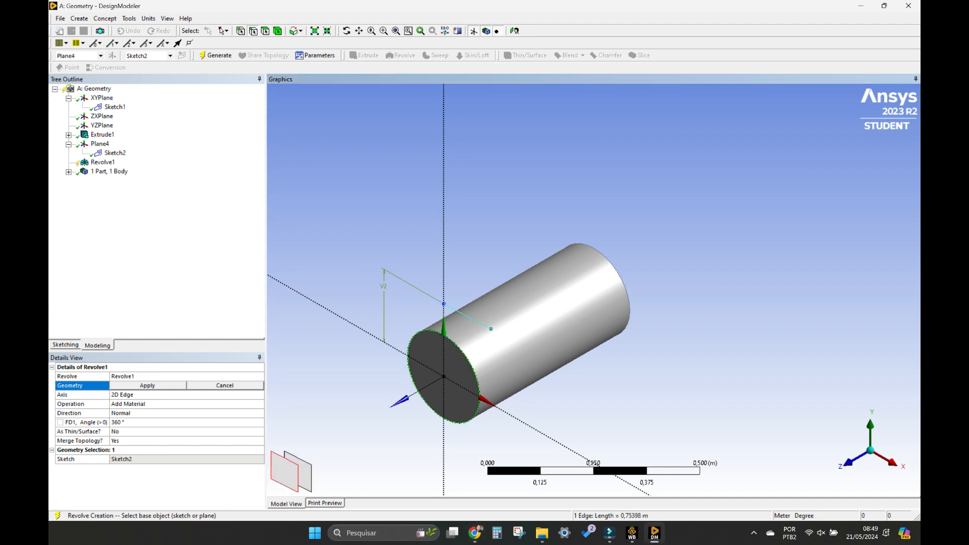
pyautogui.click(147, 385)
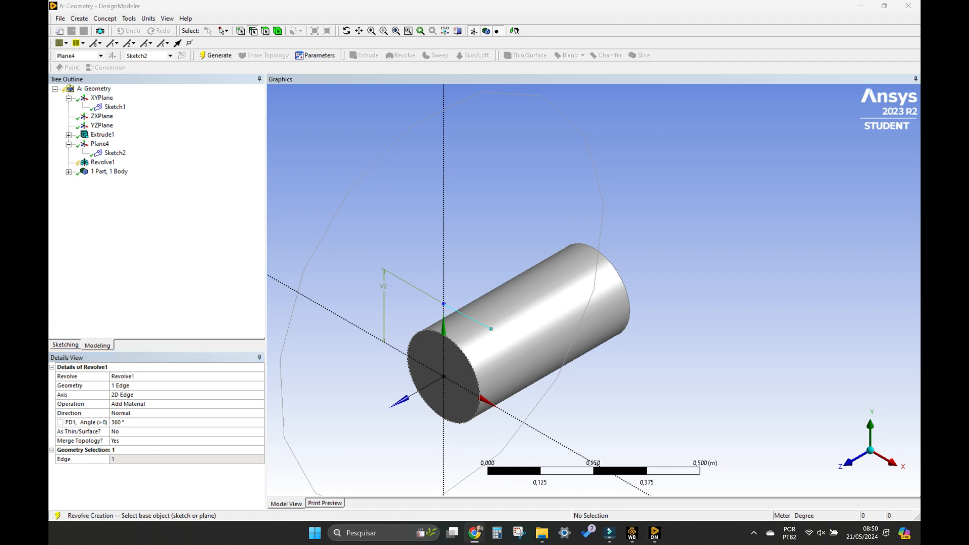
# Set the revolve angle to 90° with Reversed direction and generate the elbow as added material
pyautogui.click(148, 431)
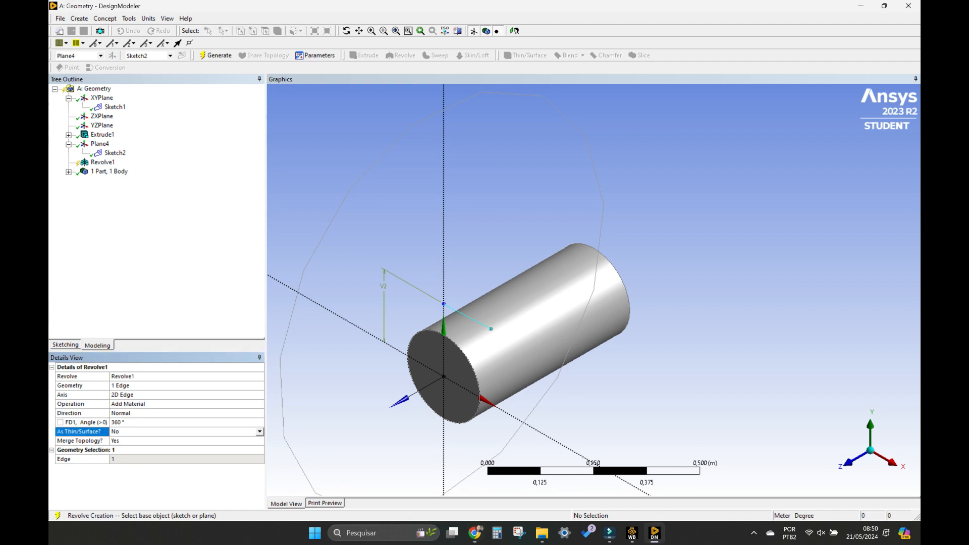
pyautogui.click(147, 422)
pyautogui.write('90')
pyautogui.press('Return')
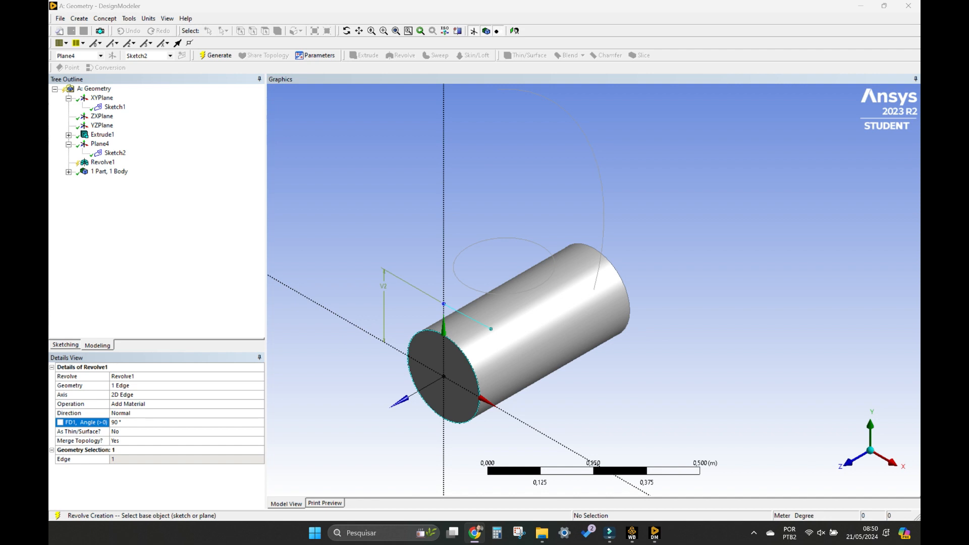
pyautogui.click(131, 413)
pyautogui.click(131, 428)
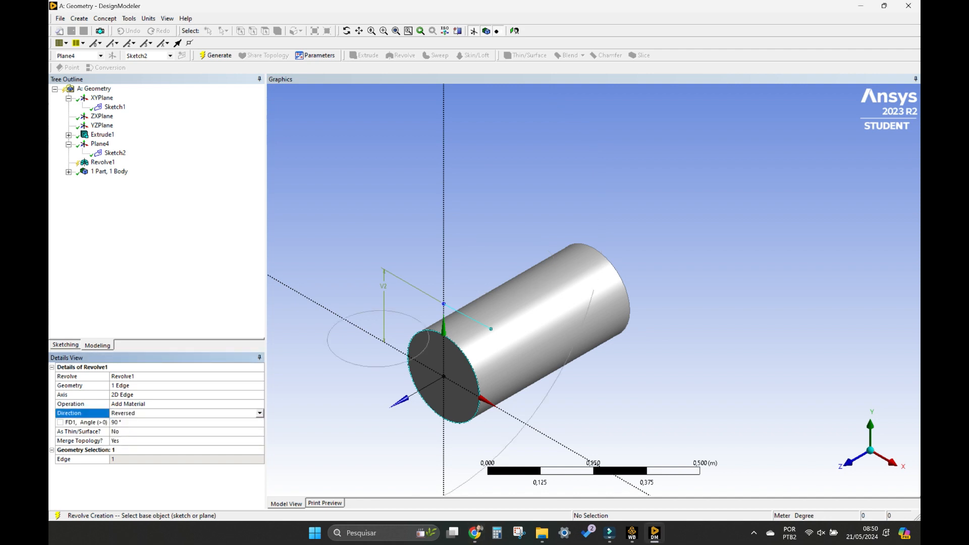
pyautogui.click(216, 56)
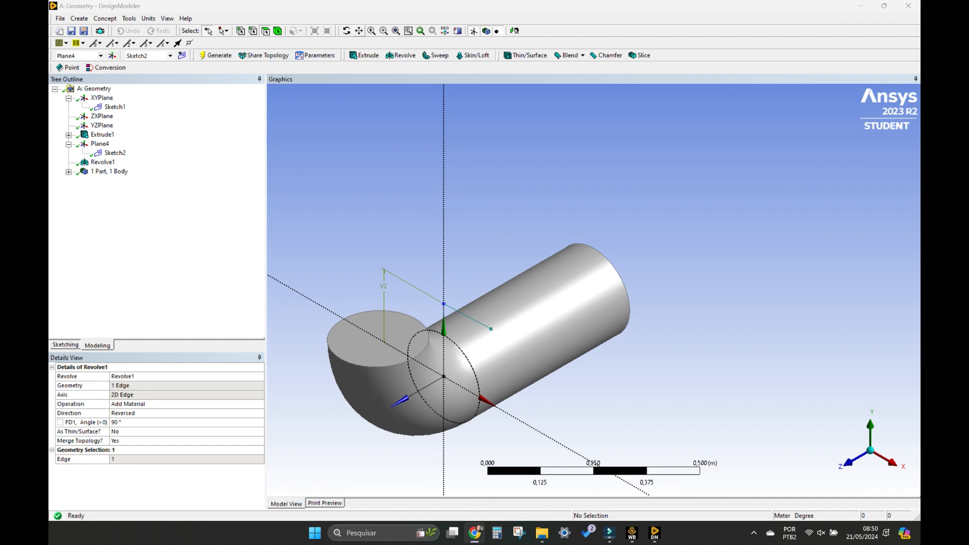
# Create and generate a new plane from the flat open end face of the elbow
pyautogui.click(359, 31)
pyautogui.moveTo(434, 293); pyautogui.dragTo(561, 189)
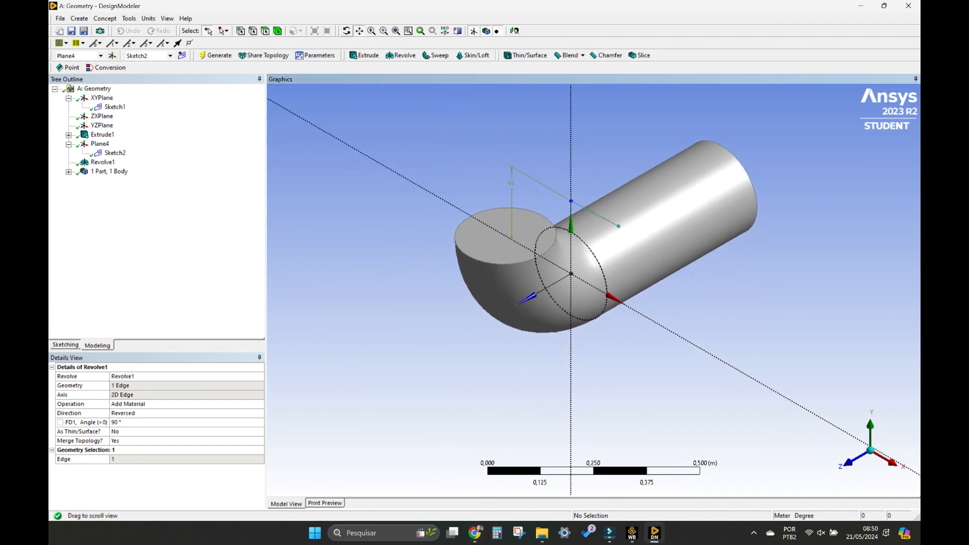
pyautogui.moveTo(561, 201); pyautogui.dragTo(512, 190, button='middle')
pyautogui.hotkey('alt', 'Tab')
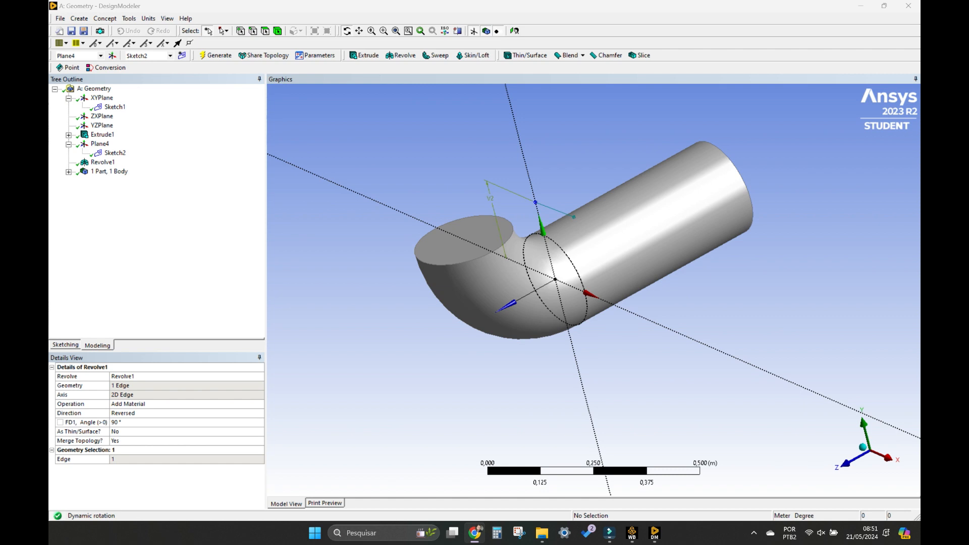
pyautogui.click(265, 31)
pyautogui.click(463, 242)
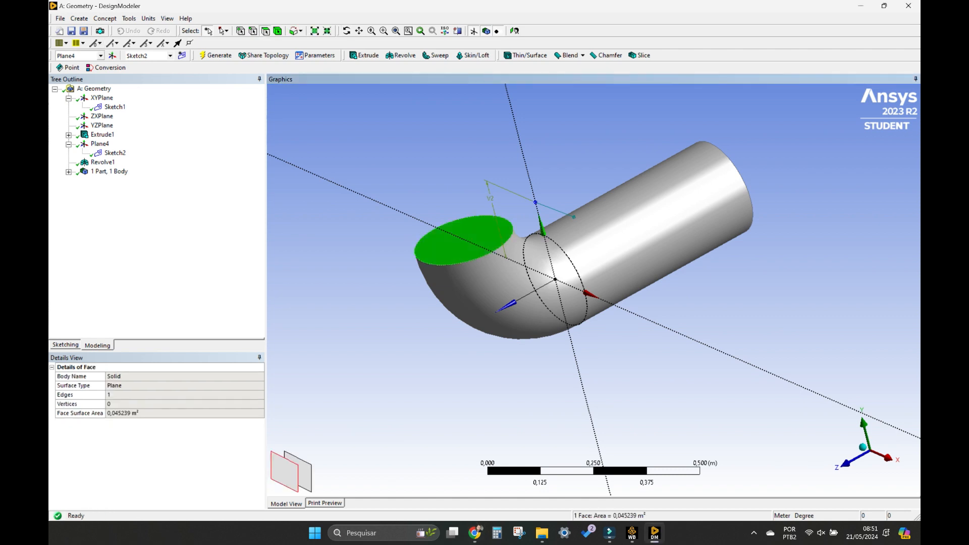
pyautogui.click(112, 55)
pyautogui.hotkey('alt', 'Tab')
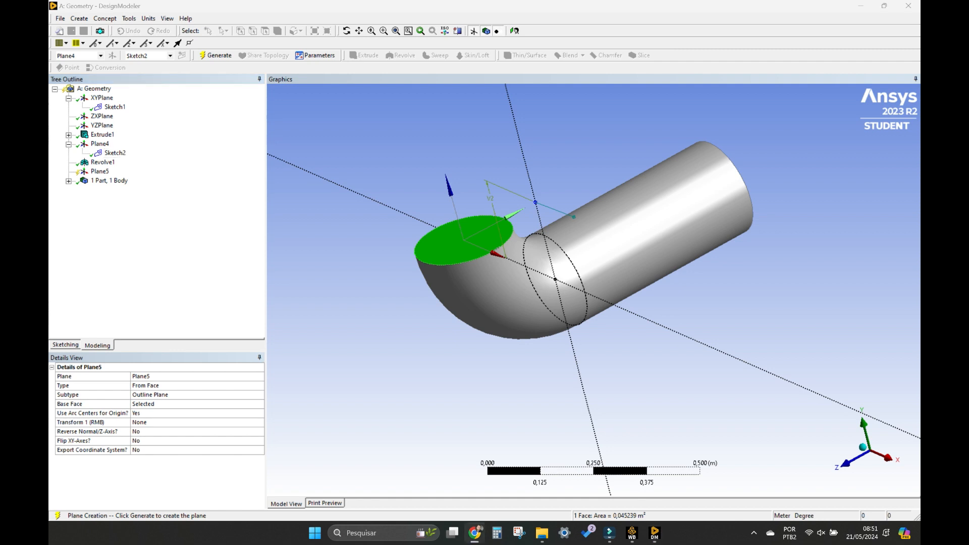
pyautogui.press('F5')
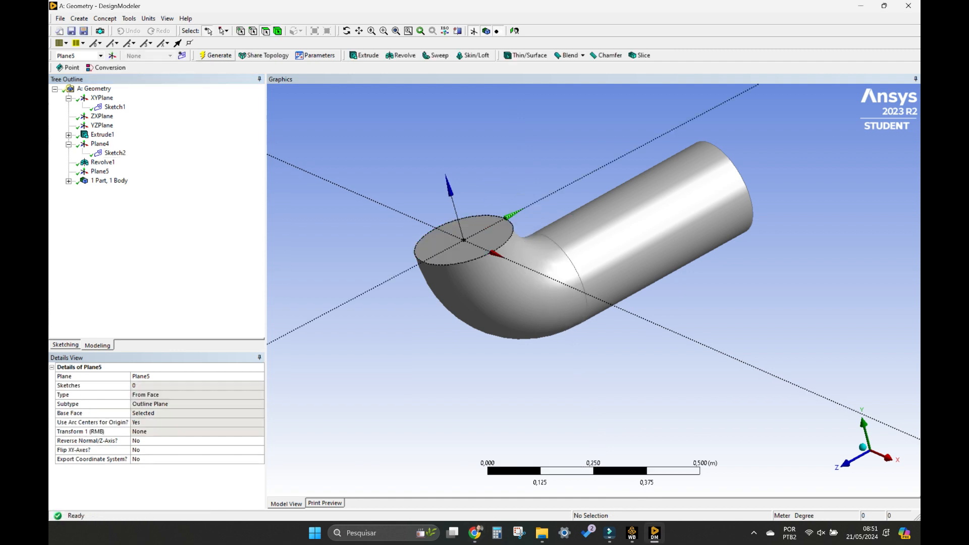
# Extrude the elbow's end-face plane 0,8 m in the normal direction as added material and generate the second straight section
pyautogui.click(359, 31)
pyautogui.moveTo(454, 242); pyautogui.dragTo(575, 282)
pyautogui.click(346, 31)
pyautogui.moveTo(575, 283); pyautogui.dragTo(535, 323, button='middle')
pyautogui.scroll(2, 593, 290)
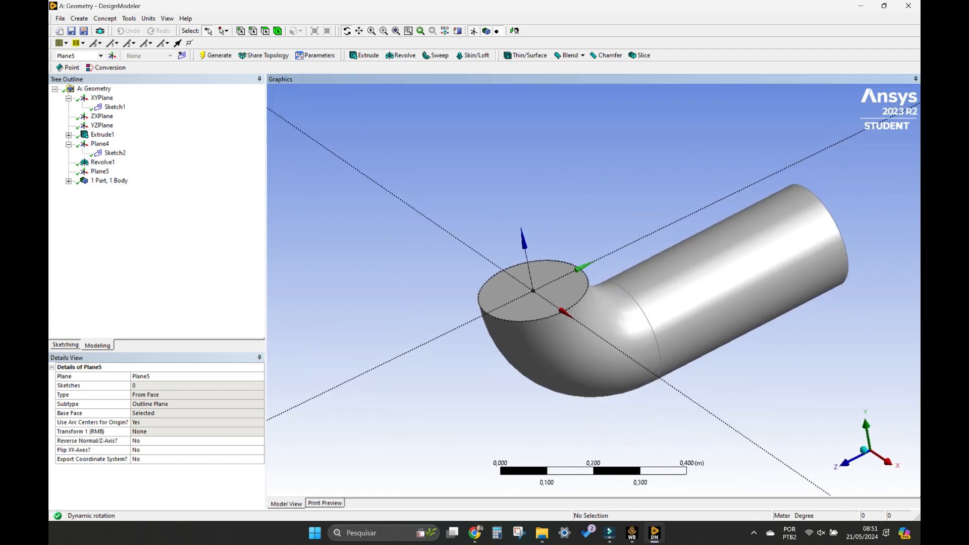
pyautogui.scroll(-3, 593, 291)
pyautogui.hotkey('alt', 'Tab')
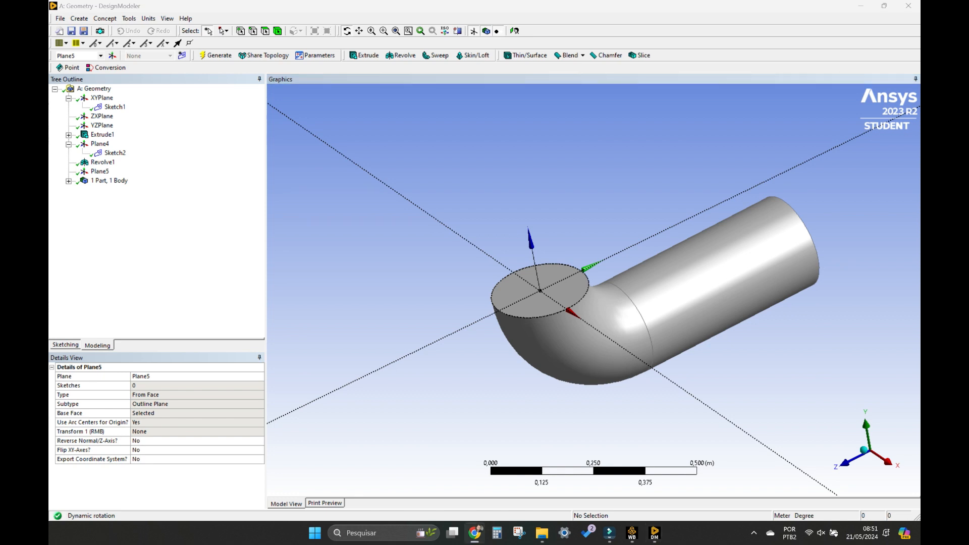
pyautogui.click(364, 55)
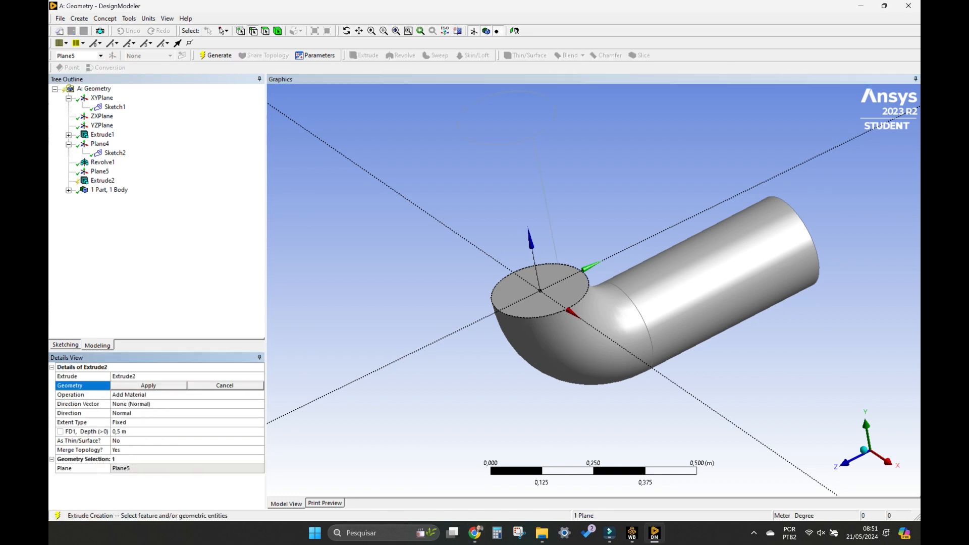
pyautogui.click(149, 385)
pyautogui.click(149, 431)
pyautogui.write('0,8')
pyautogui.press('Return')
pyautogui.click(216, 55)
pyautogui.scroll(-5, 593, 290)
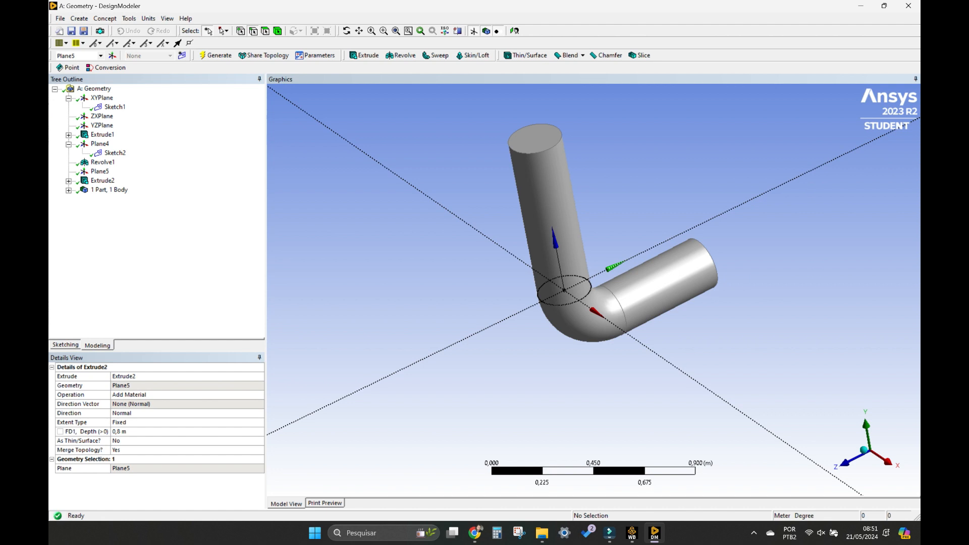
pyautogui.hotkey('alt', 'Tab')
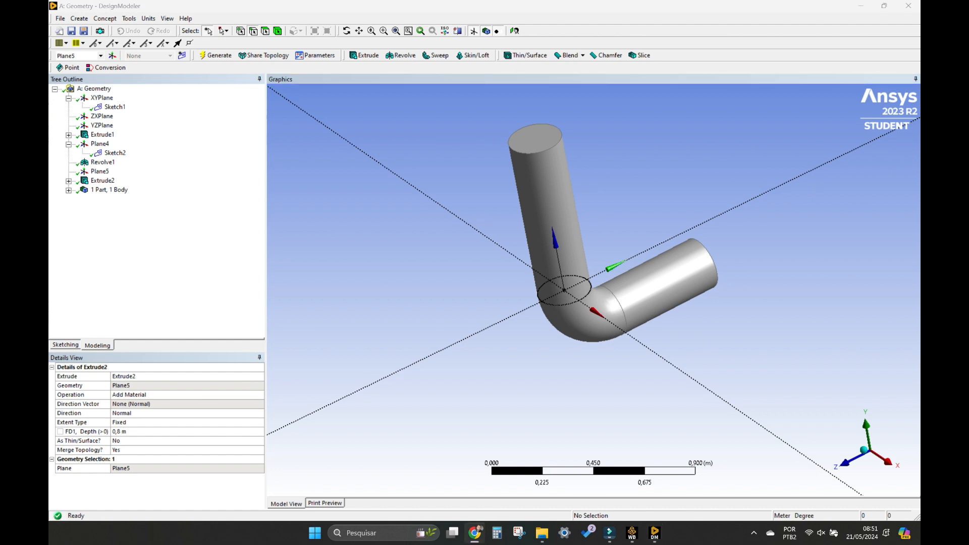
pyautogui.moveTo(596, 282); pyautogui.dragTo(646, 372, button='middle')
pyautogui.keyDown('ctrl'); pyautogui.moveTo(525, 177); pyautogui.dragTo(636, 374, button='middle'); pyautogui.keyUp('ctrl')
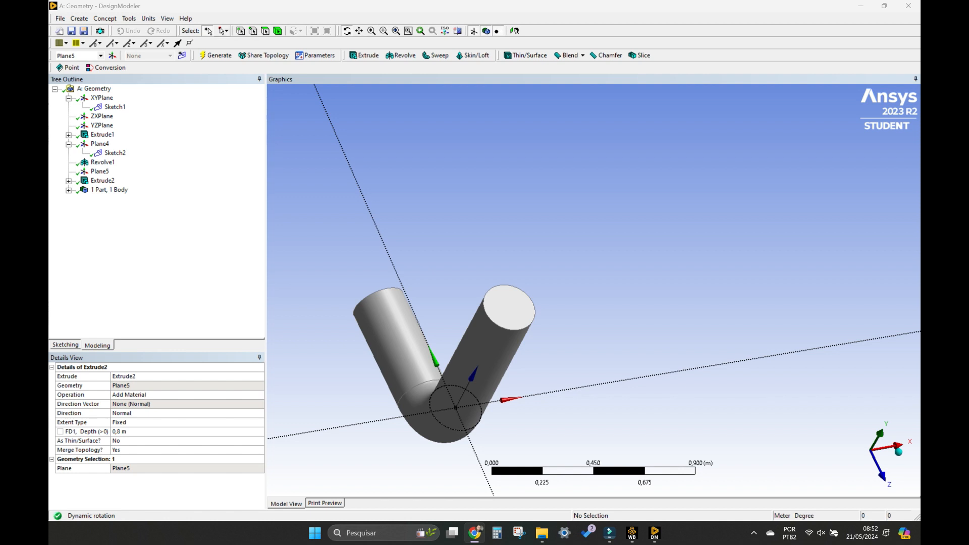
pyautogui.click(509, 307)
pyautogui.keyDown('ctrl'); pyautogui.click(502, 363); pyautogui.keyUp('ctrl')
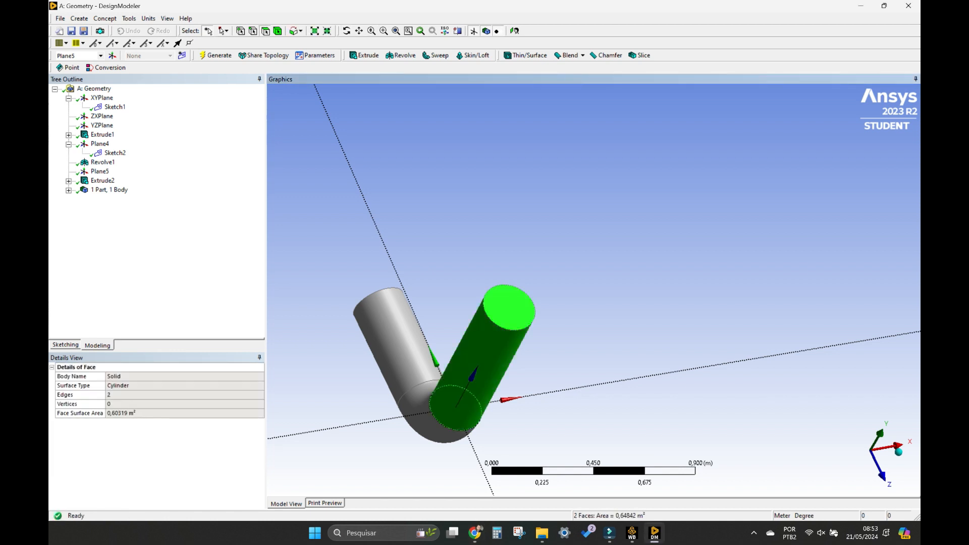
pyautogui.click(226, 31)
pyautogui.click(242, 43)
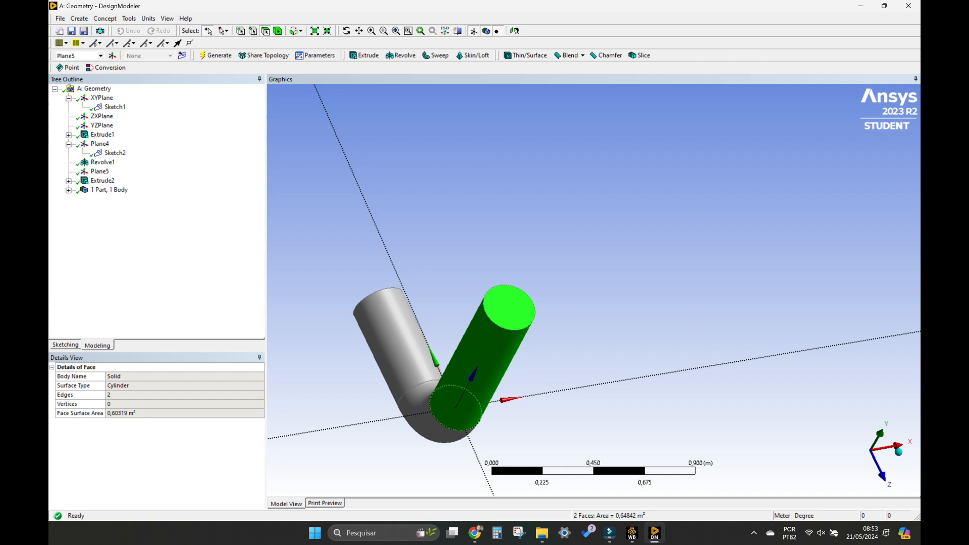
pyautogui.keyDown('ctrl'); pyautogui.click(502, 363); pyautogui.keyUp('ctrl')
pyautogui.keyDown('ctrl'); pyautogui.click(509, 307); pyautogui.keyUp('ctrl')
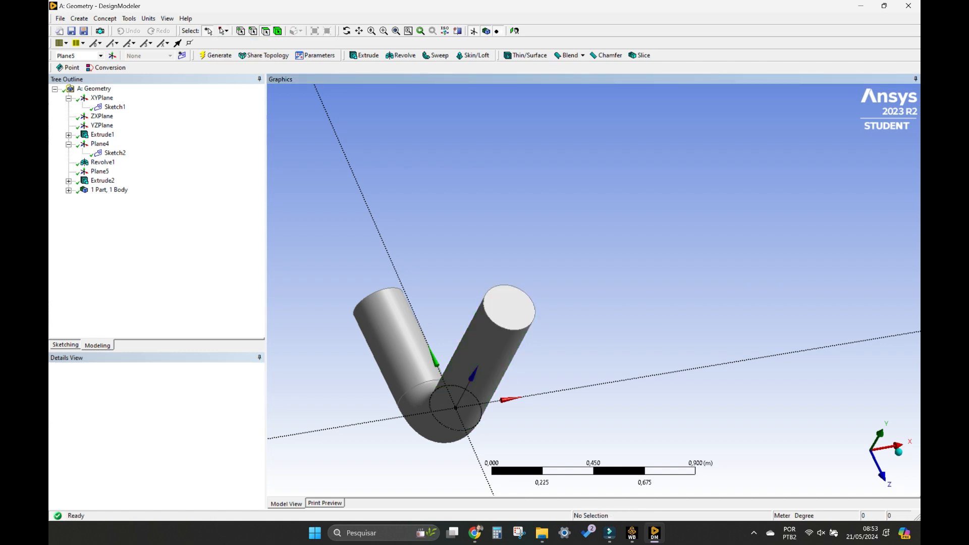
# Create and generate a new plane from the flat free end face of the 0,8 m straight section
pyautogui.scroll(3, 590, 290)
pyautogui.scroll(-2, 590, 290)
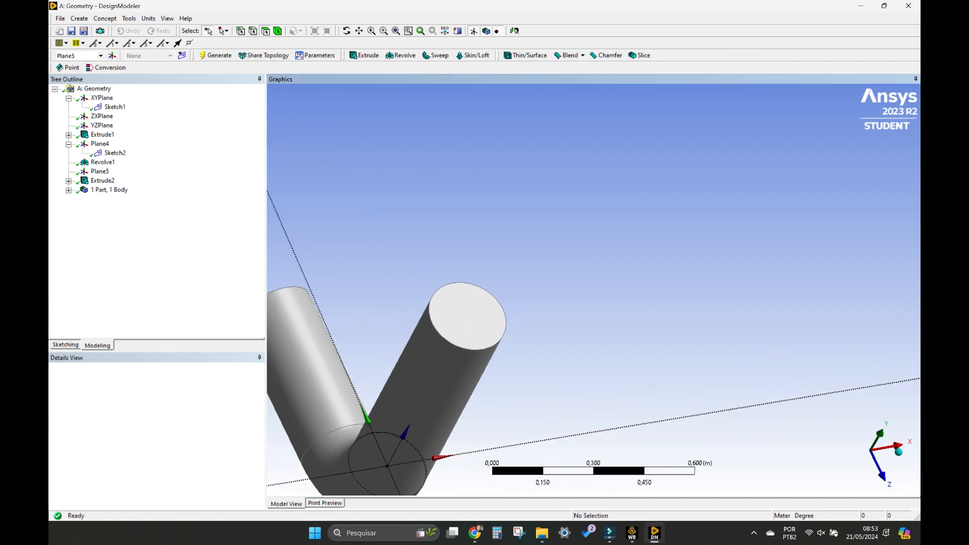
pyautogui.scroll(3, 589, 290)
pyautogui.hotkey('alt', 'Tab')
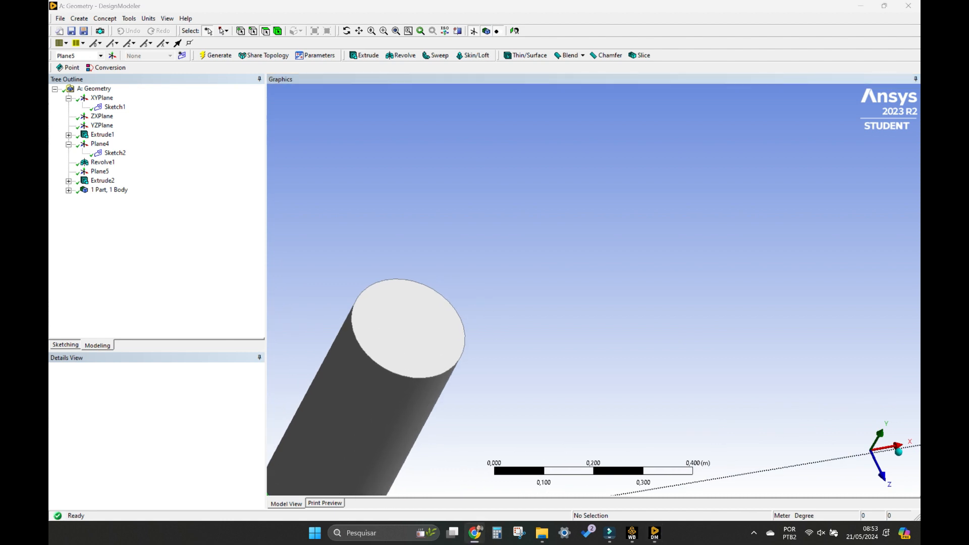
pyautogui.hotkey('alt', 'Tab')
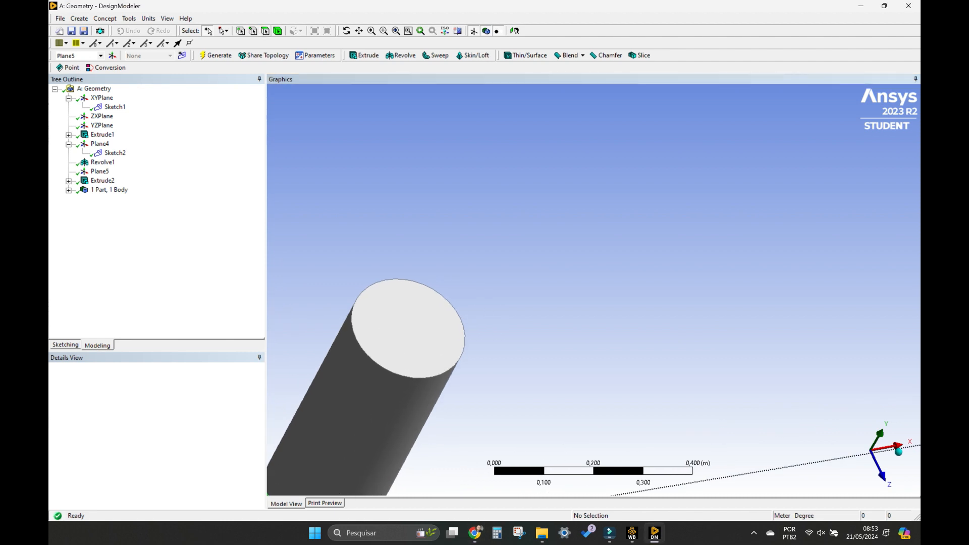
pyautogui.click(408, 328)
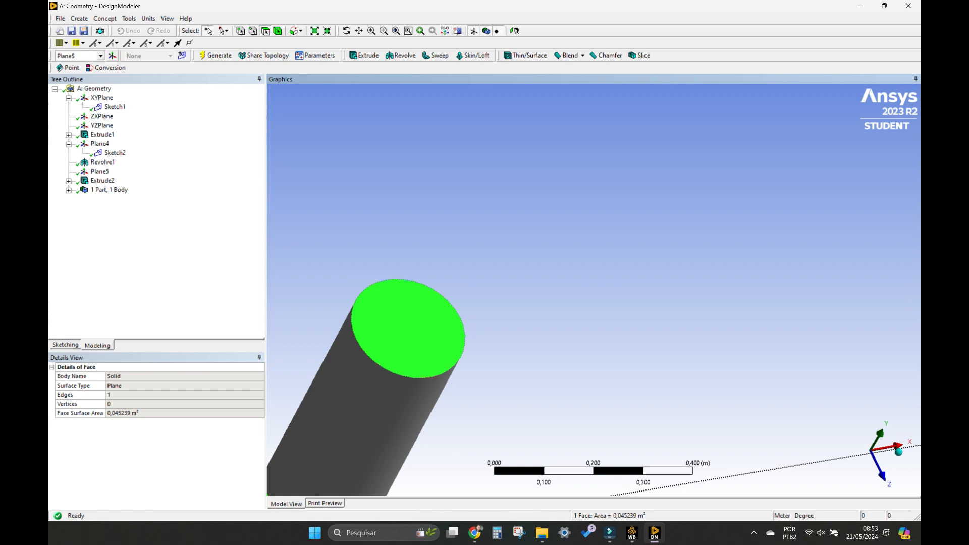
pyautogui.click(112, 55)
pyautogui.hotkey('alt', 'Tab')
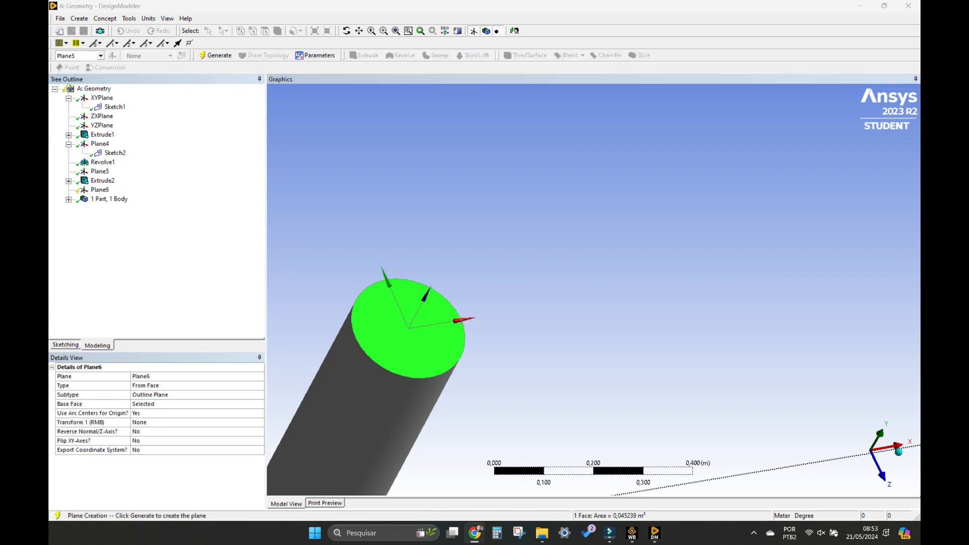
pyautogui.click(216, 56)
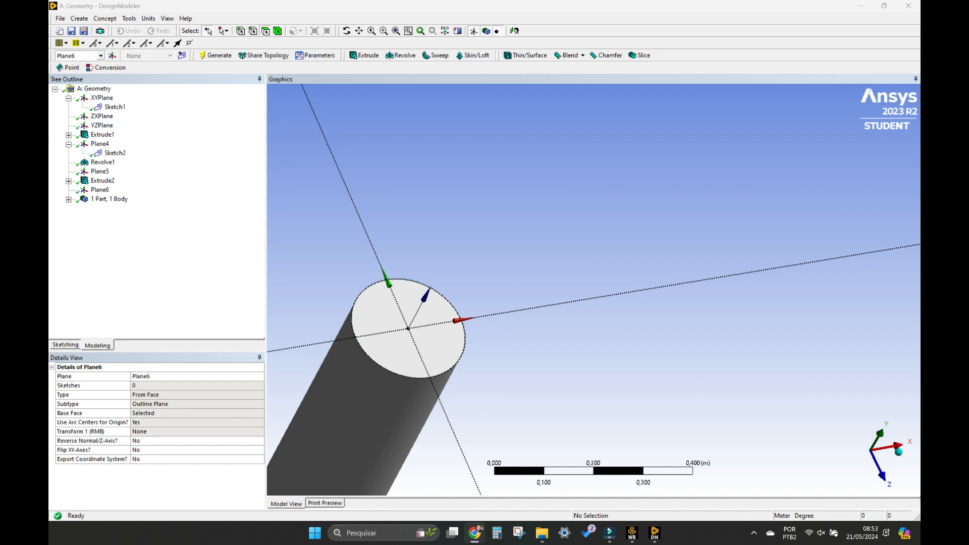
# Start sketching on the plane at the free end face of the 0,8 m straight section
pyautogui.click(66, 344)
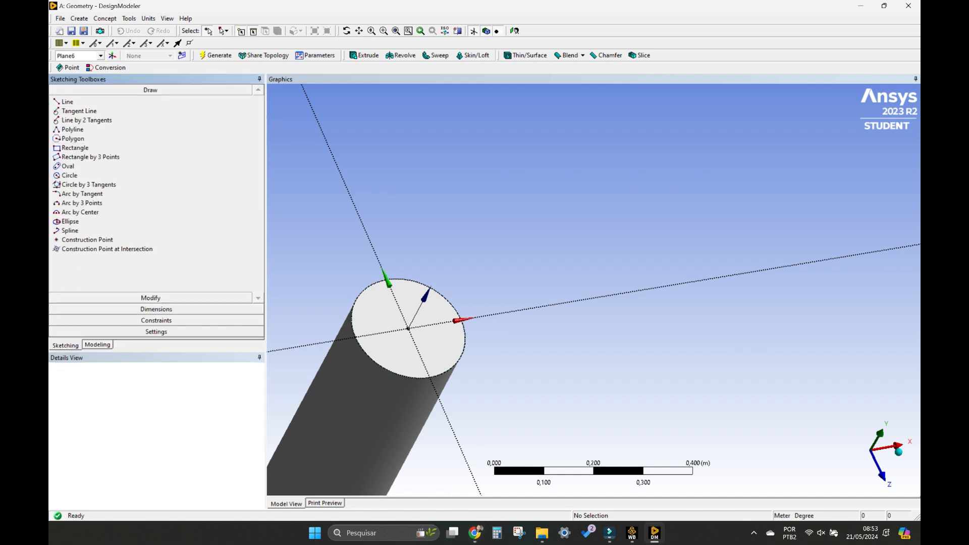
pyautogui.hotkey('alt', 'Tab')
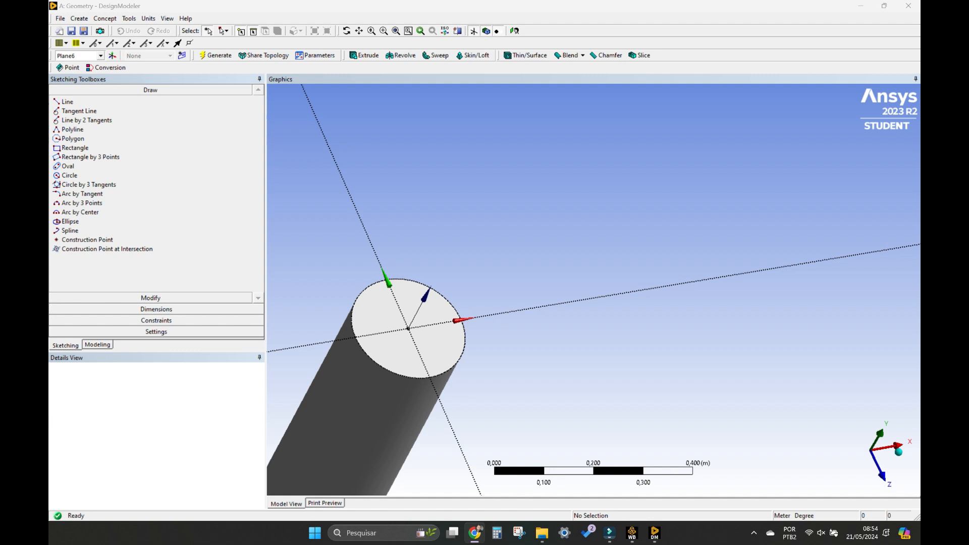
pyautogui.moveTo(594, 253)
pyautogui.mouseDown(button='middle')
pyautogui.moveTo(596, 293)
pyautogui.moveTo(773, 206)
pyautogui.moveTo(787, 167)
pyautogui.moveTo(760, 131)
pyautogui.mouseUp(button='middle')
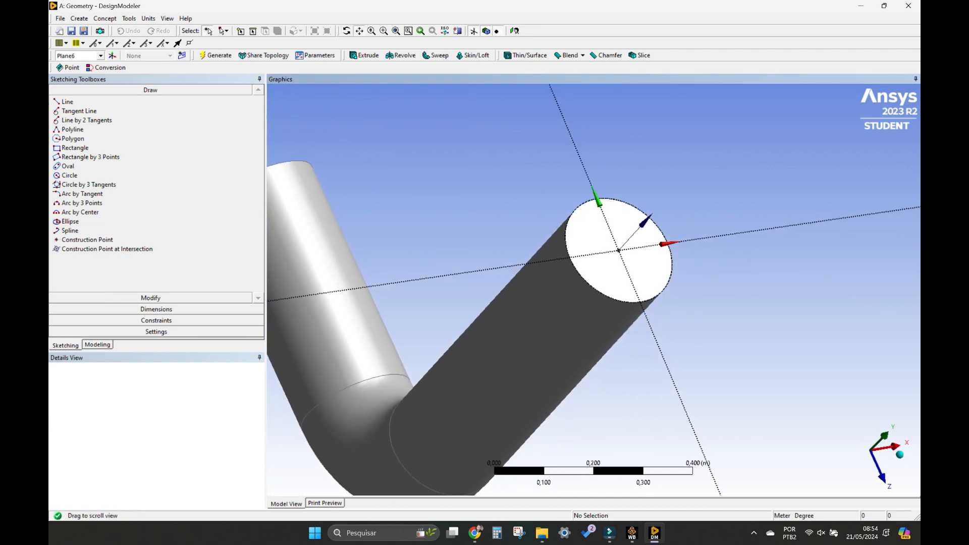
pyautogui.click(69, 175)
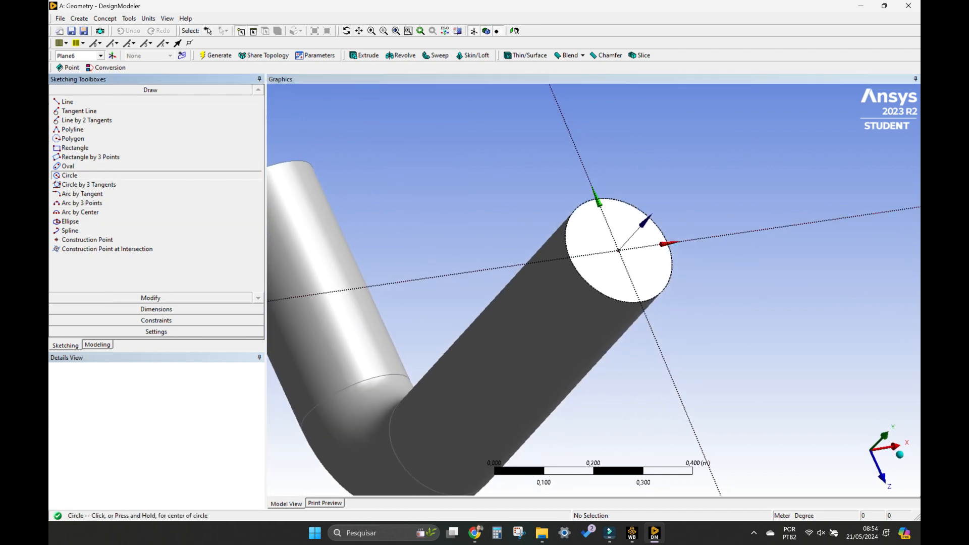
pyautogui.click(626, 270)
pyautogui.click(641, 273)
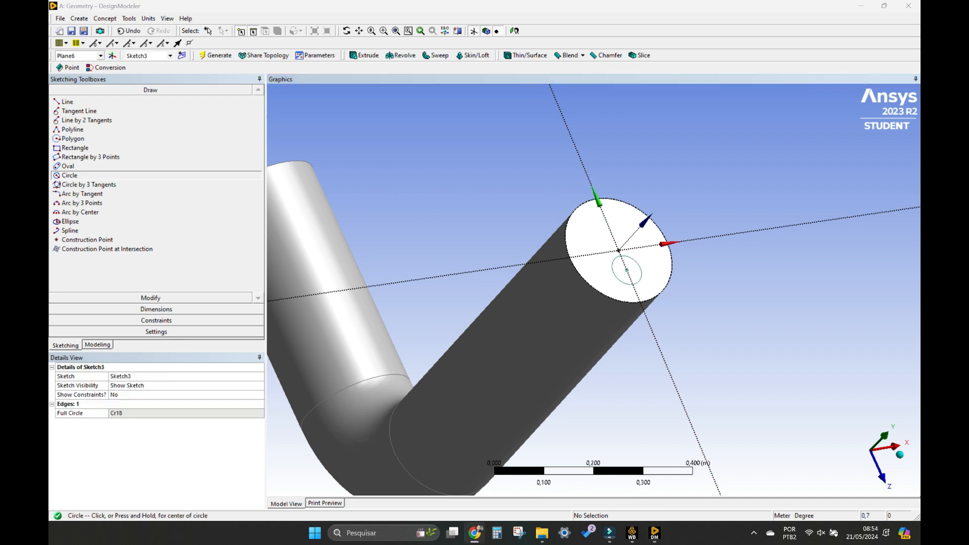
pyautogui.click(155, 308)
pyautogui.hotkey('alt', 'Tab')
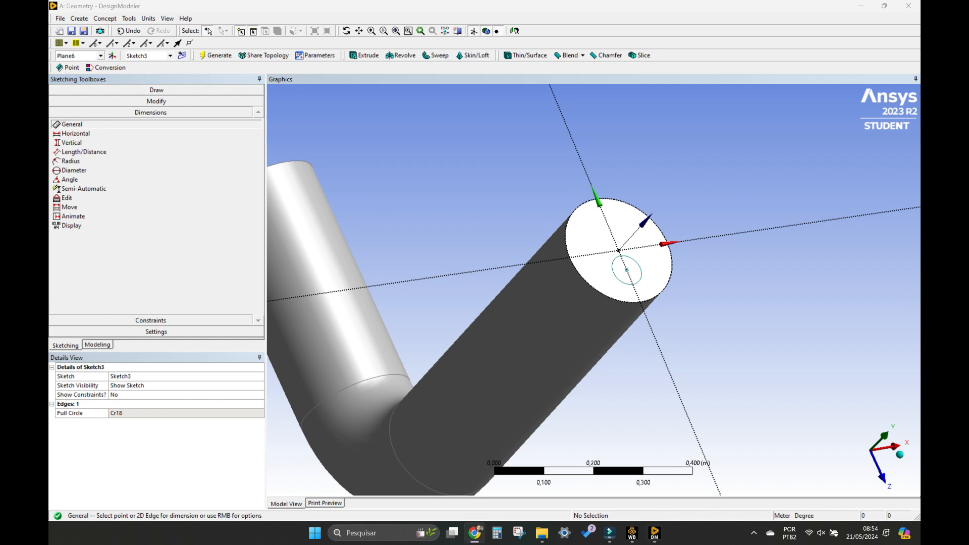
pyautogui.click(641, 272)
pyautogui.press('Escape')
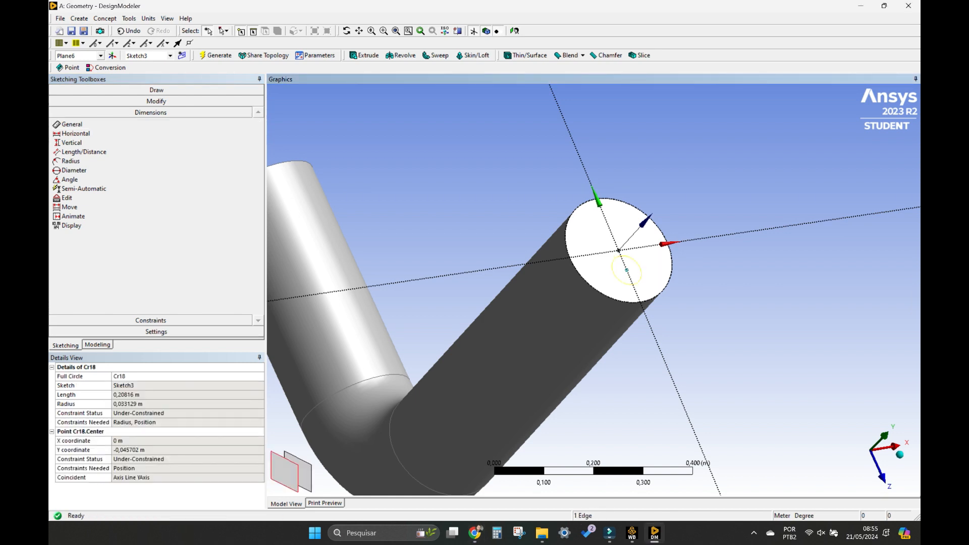
pyautogui.hotkey('alt', 'Tab')
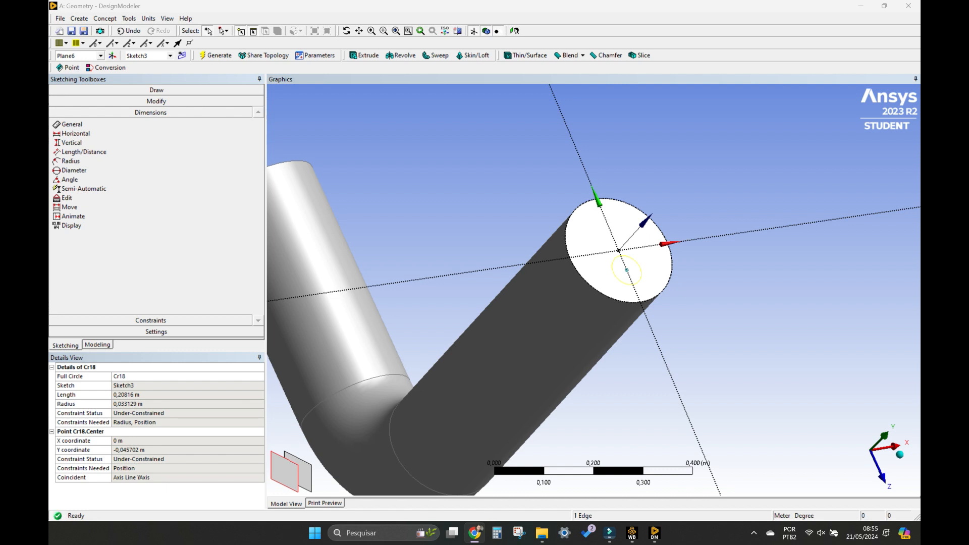
pyautogui.click(632, 284)
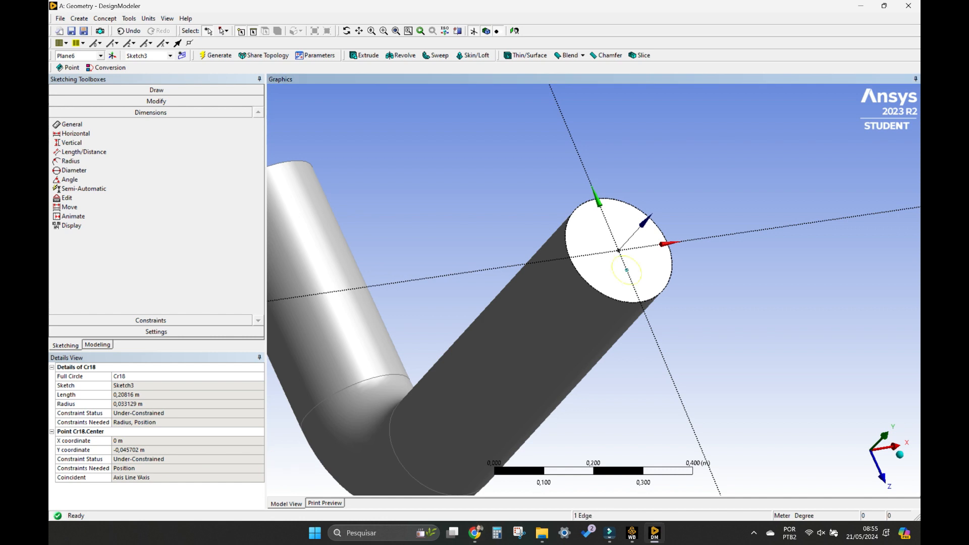
pyautogui.keyDown('ctrl'); pyautogui.click(636, 302); pyautogui.keyUp('ctrl')
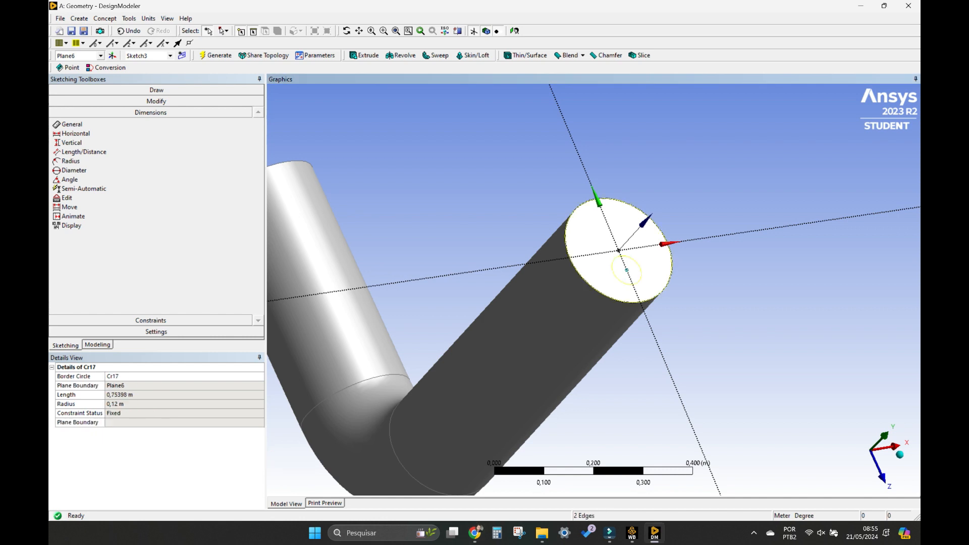
pyautogui.keyDown('ctrl'); pyautogui.click(627, 270); pyautogui.keyUp('ctrl')
pyautogui.keyDown('ctrl'); pyautogui.click(612, 268); pyautogui.keyUp('ctrl')
pyautogui.hotkey('ctrl', 'z')
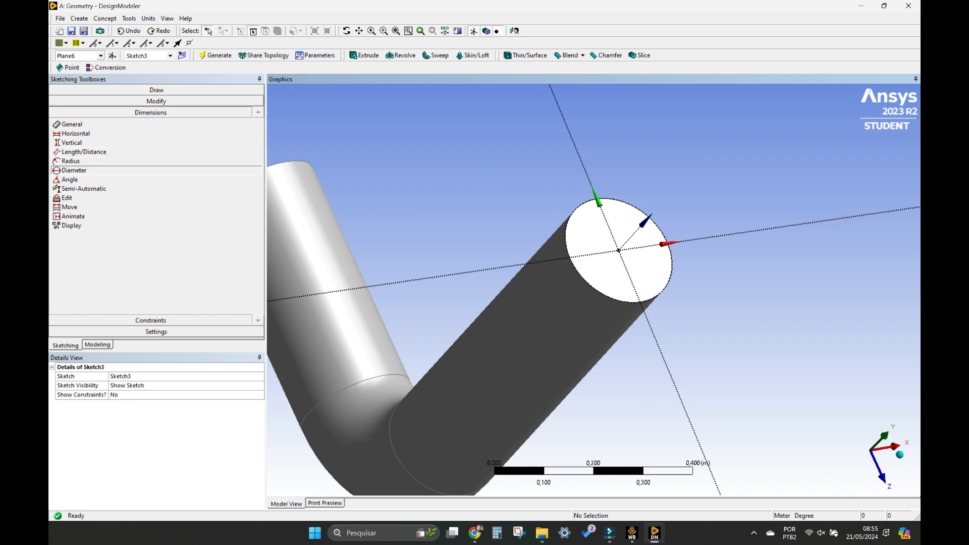
# Sketch a circle about 0,06 m in diameter, centred on the vertical axis below the end face's centre, and dimension its diameter
pyautogui.click(156, 90)
pyautogui.click(69, 175)
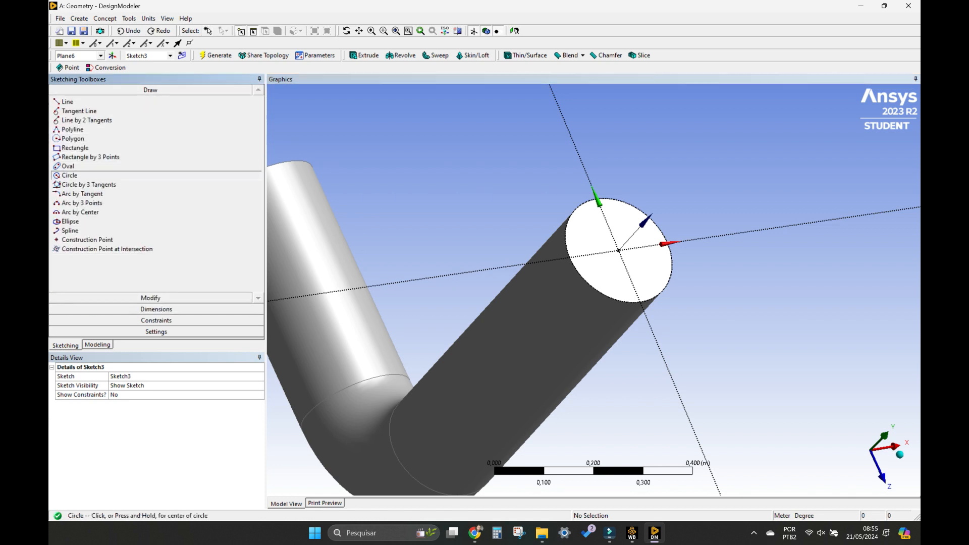
pyautogui.click(625, 267)
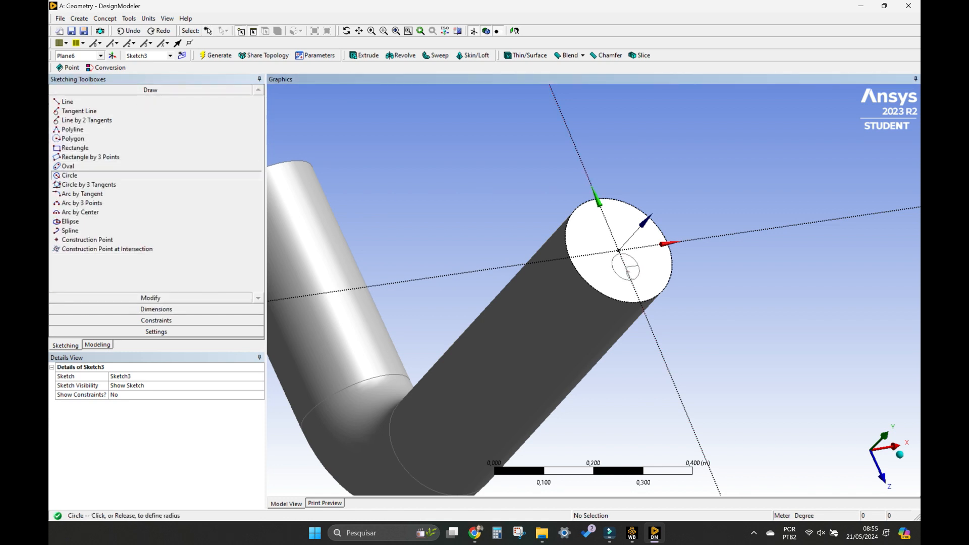
pyautogui.click(638, 275)
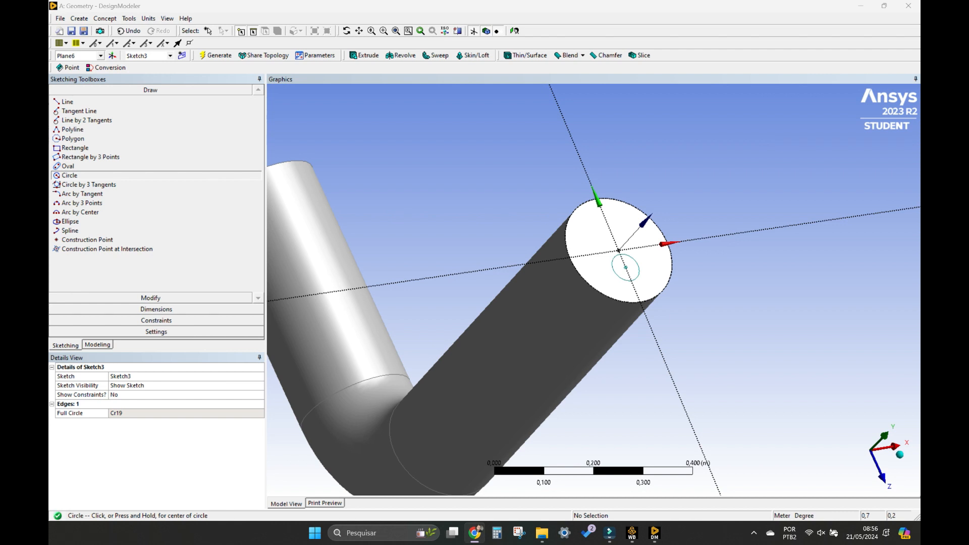
pyautogui.click(156, 309)
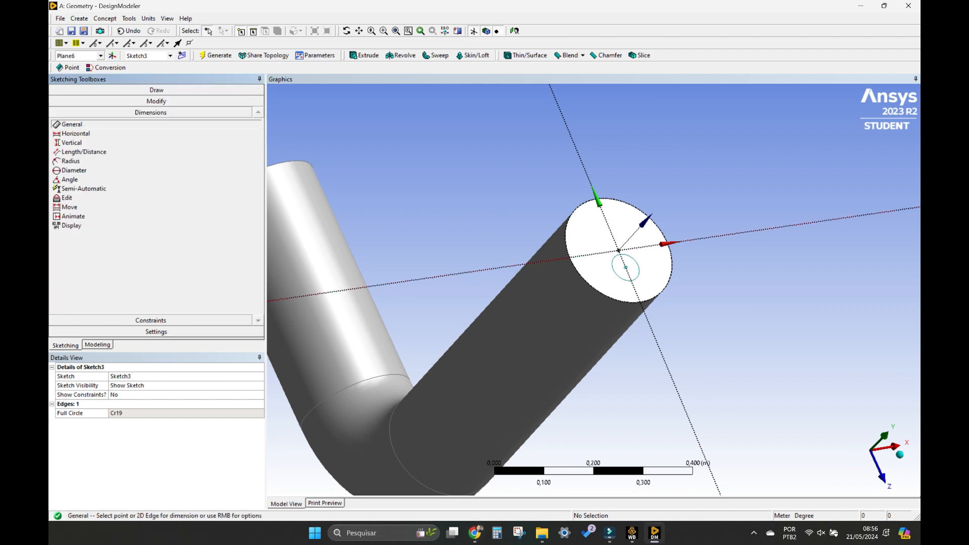
pyautogui.click(638, 273)
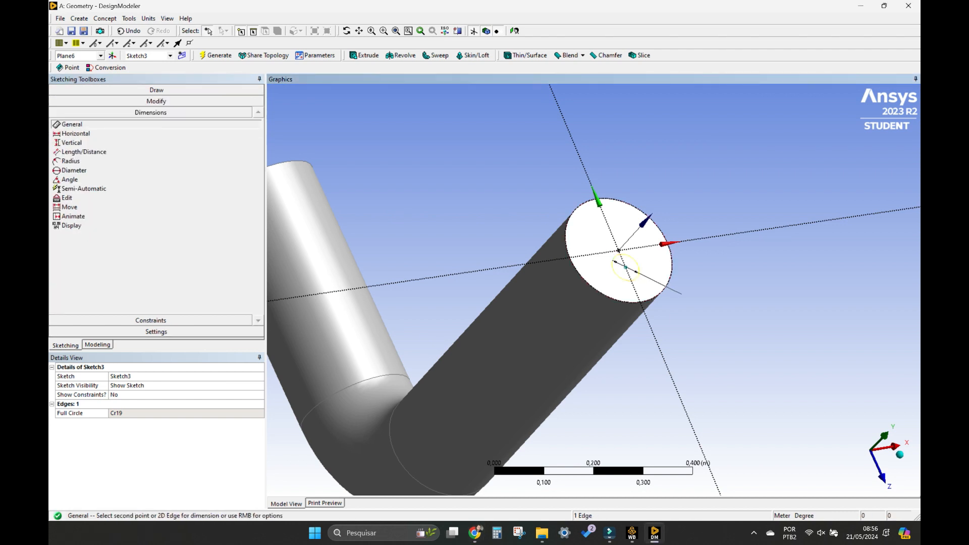
pyautogui.click(686, 296)
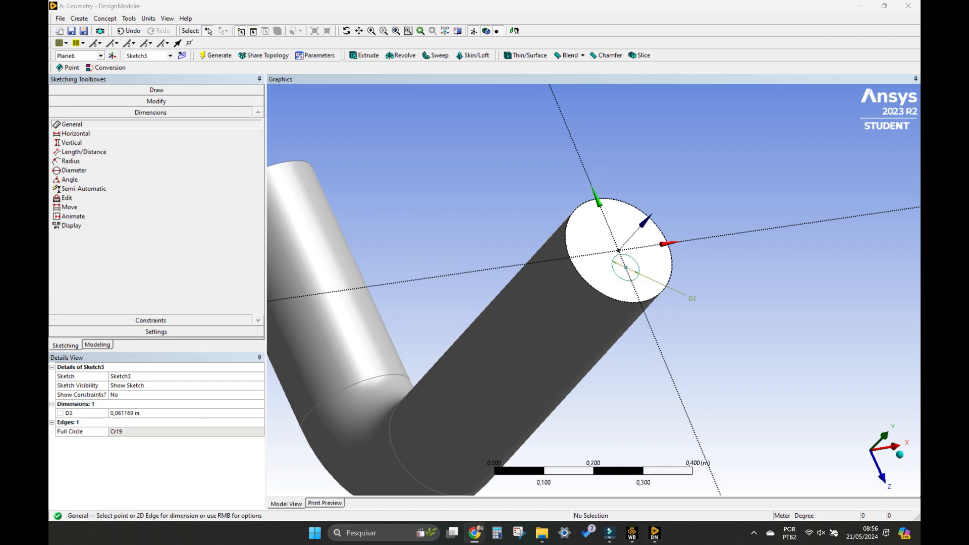
# Set the small circle's diameter to 0,08 m
pyautogui.click(134, 413)
pyautogui.write('0,08')
pyautogui.press('Return')
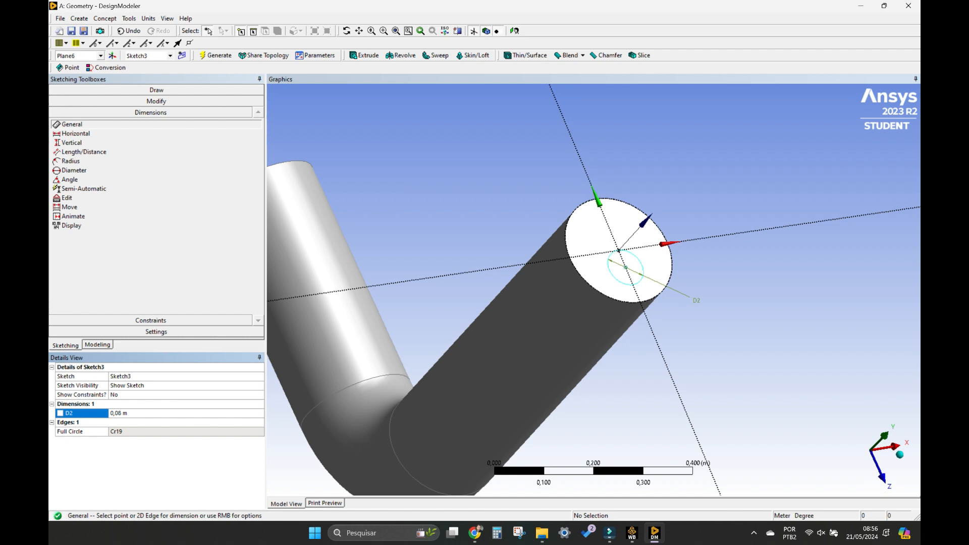
pyautogui.hotkey('alt', 'Tab')
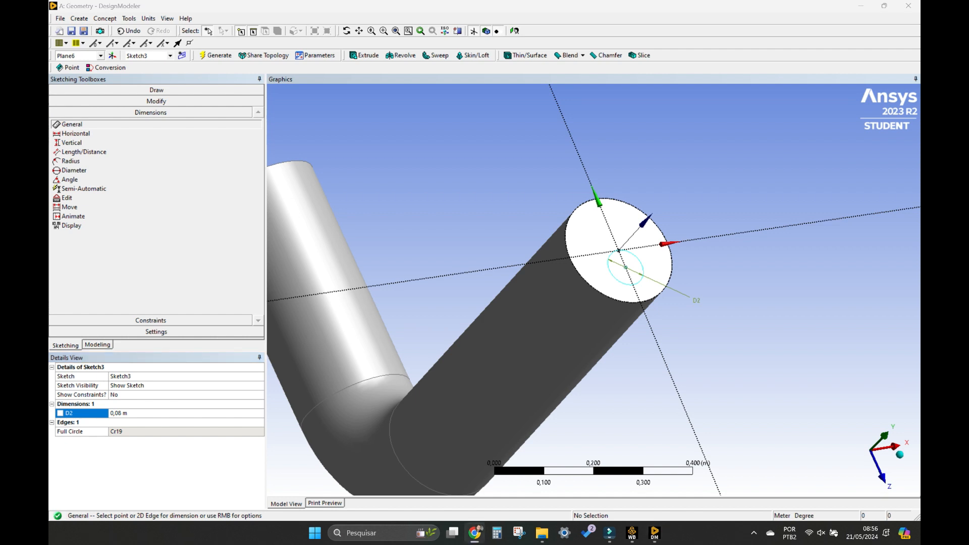
# Set the small circle's diameter to 0,06 m
pyautogui.click(134, 413)
pyautogui.write('0,06')
pyautogui.press('Return')
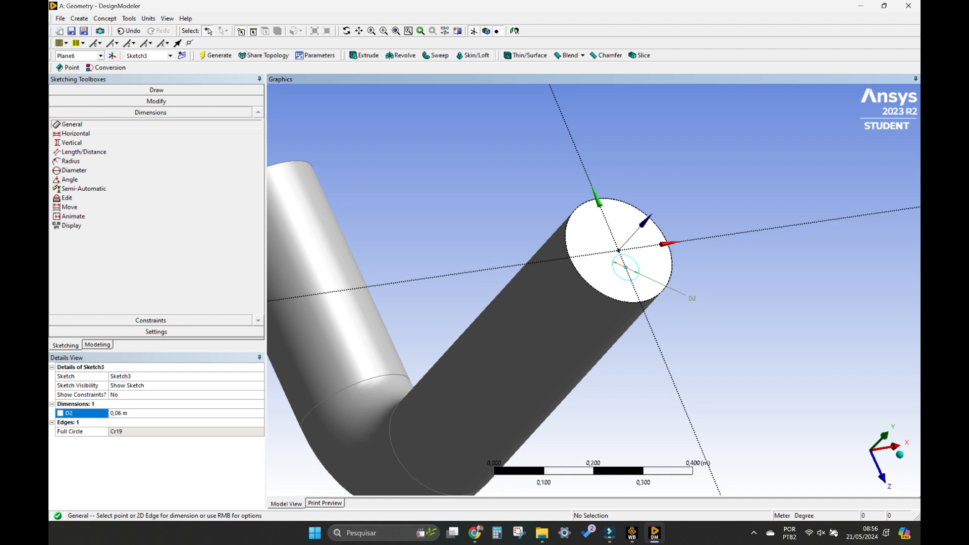
pyautogui.hotkey('alt', 'Tab')
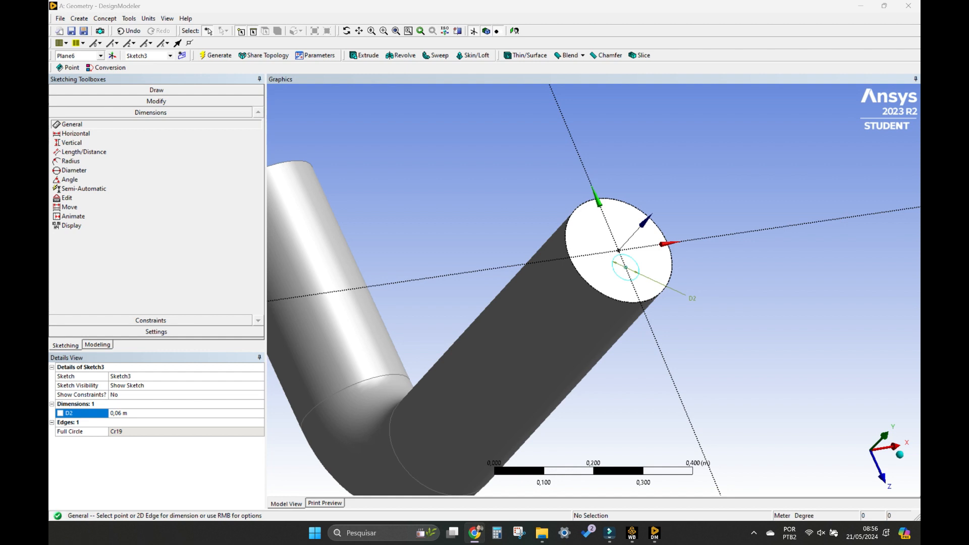
# Add a vertical dimension from the horizontal axis to the small circle's centre and set it to 0,04 m
pyautogui.click(72, 143)
pyautogui.click(590, 254)
pyautogui.click(626, 267)
pyautogui.click(704, 257)
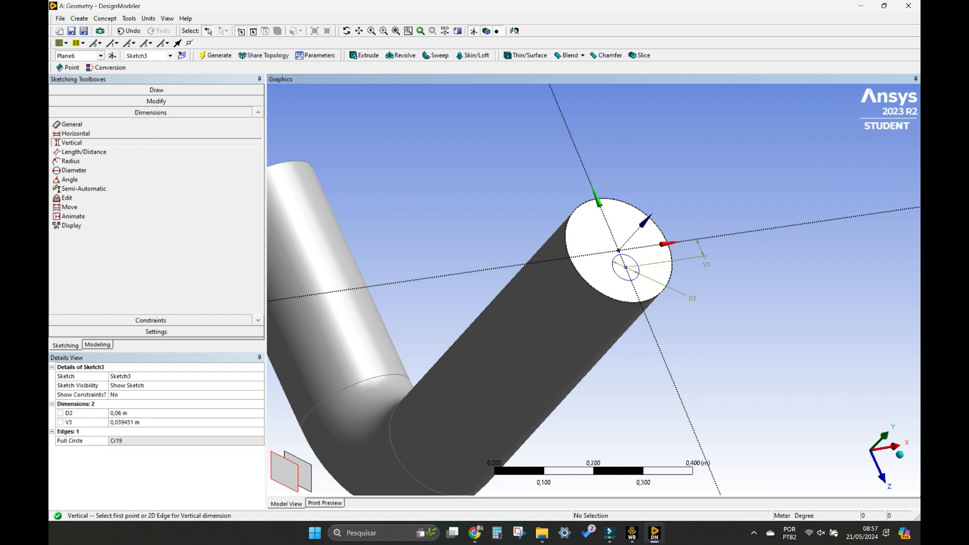
pyautogui.hotkey('alt', 'Tab')
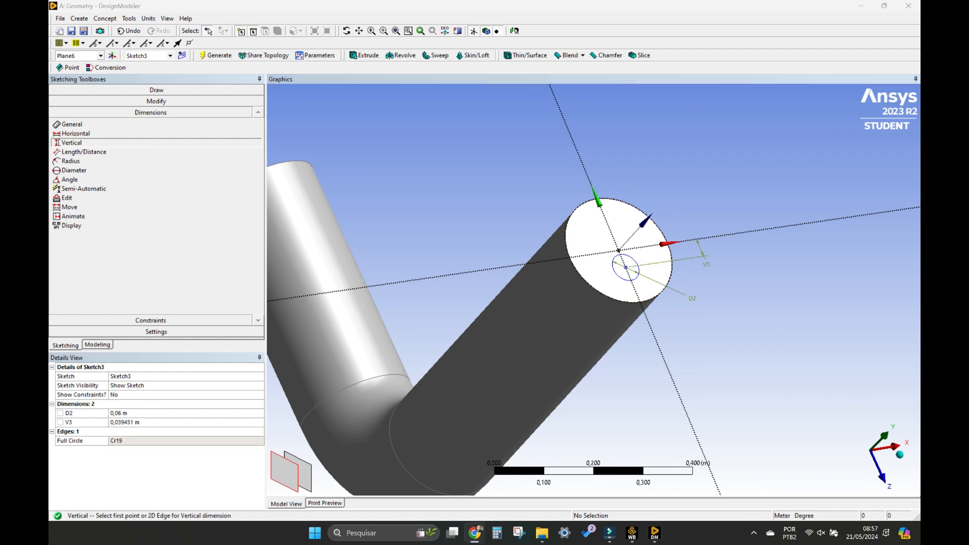
pyautogui.click(126, 431)
pyautogui.click(126, 422)
pyautogui.write('0,04')
pyautogui.press('Return')
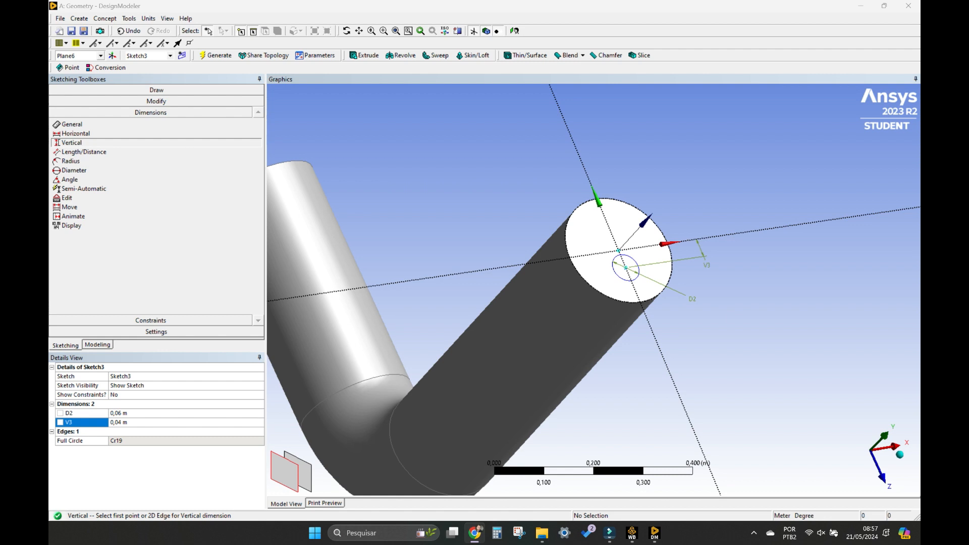
# Create an Add Material extrusion from the small-circle sketch with a fixed depth of 1,2 m
pyautogui.click(363, 55)
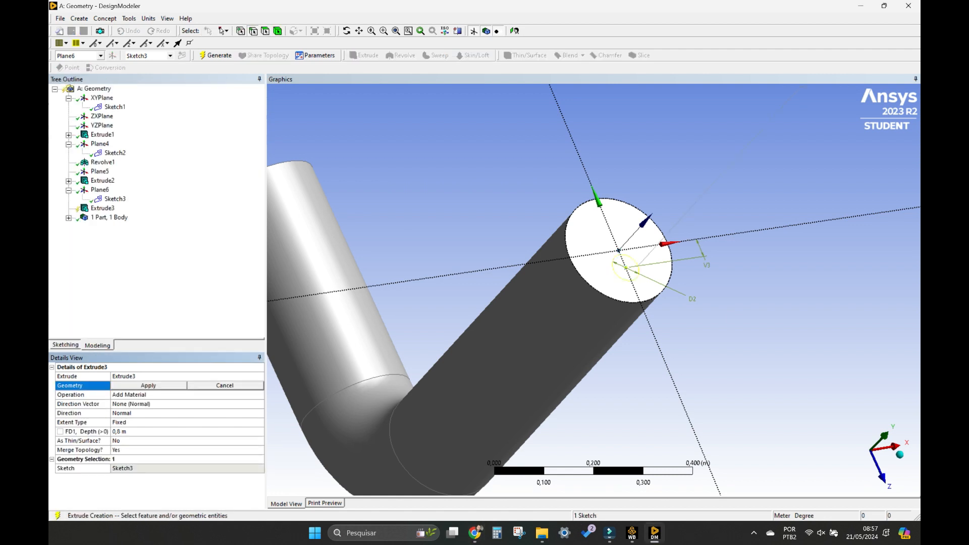
pyautogui.hotkey('alt', 'Tab')
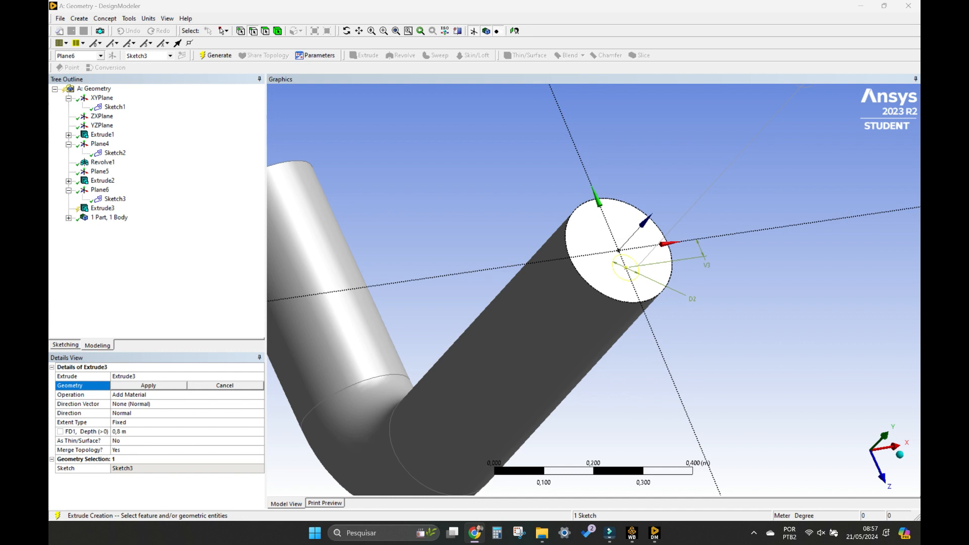
pyautogui.click(149, 386)
pyautogui.click(146, 431)
pyautogui.write('1,2')
pyautogui.press('Return')
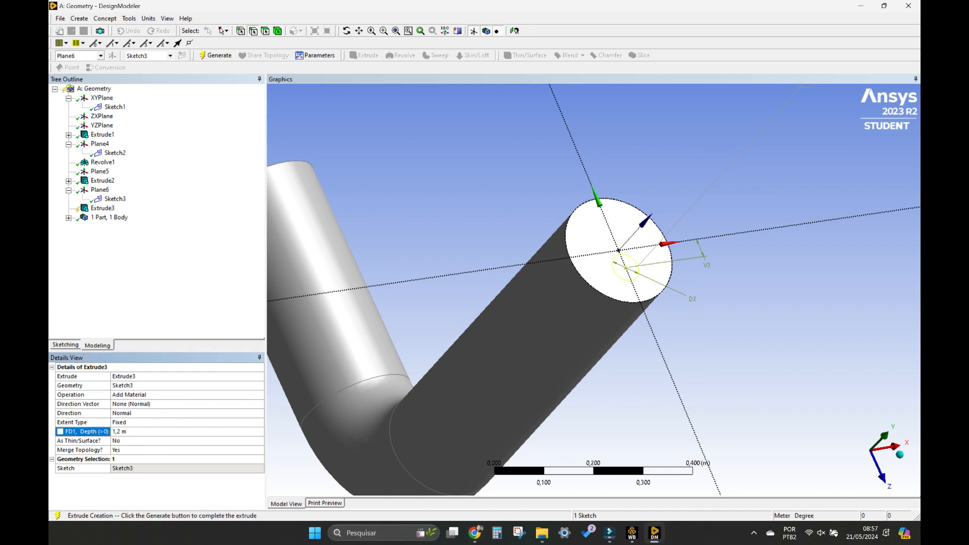
# Set the small circle's extrusion direction to Reversed and generate the small pipe back through the elbow
pyautogui.keyDown('ctrl'); pyautogui.moveTo(580, 303); pyautogui.dragTo(701, 218, button='middle'); pyautogui.keyUp('ctrl')
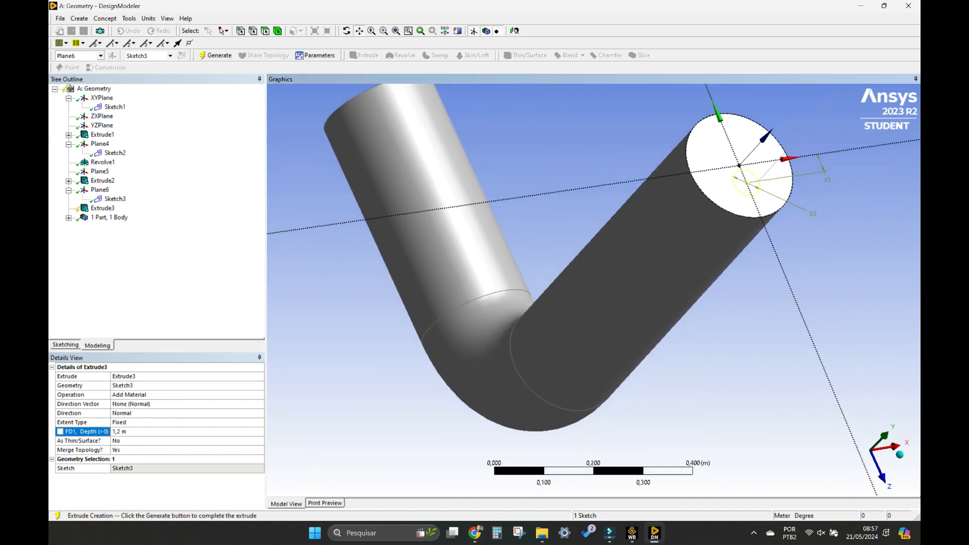
pyautogui.click(187, 414)
pyautogui.click(152, 427)
pyautogui.keyDown('ctrl'); pyautogui.moveTo(596, 303); pyautogui.dragTo(582, 243, button='middle'); pyautogui.keyUp('ctrl')
pyautogui.hotkey('alt', 'Tab')
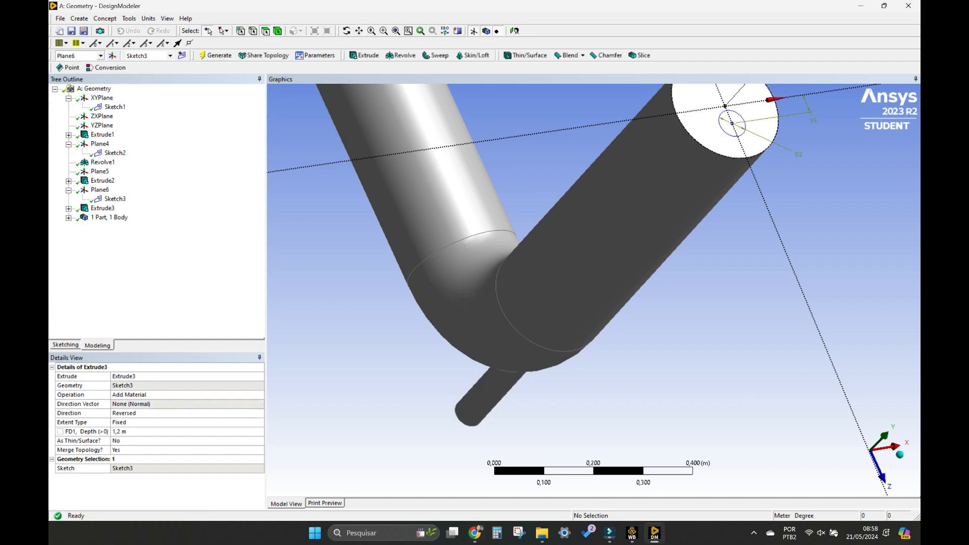
pyautogui.hotkey('alt', 'Tab')
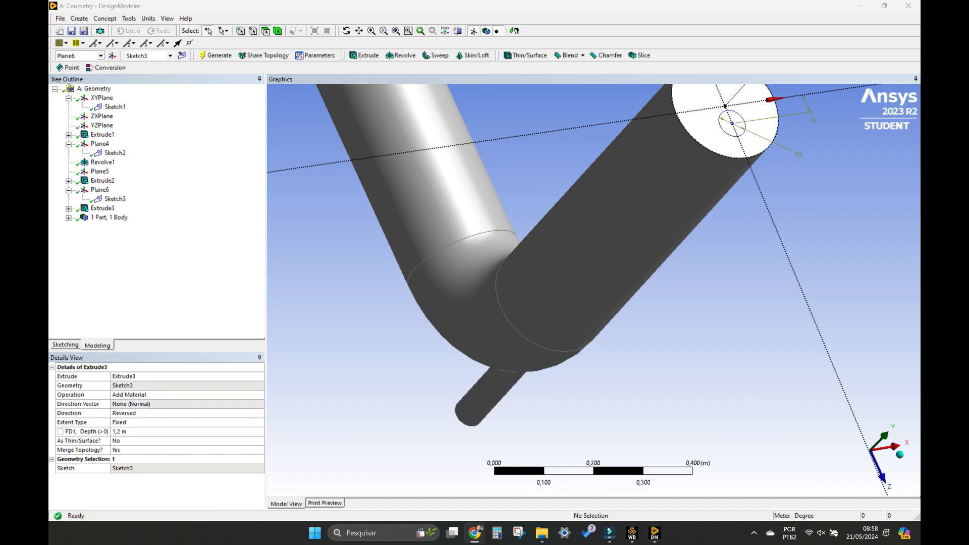
pyautogui.moveTo(525, 323); pyautogui.dragTo(478, 449, button='middle')
pyautogui.scroll(-5, 605, 423)
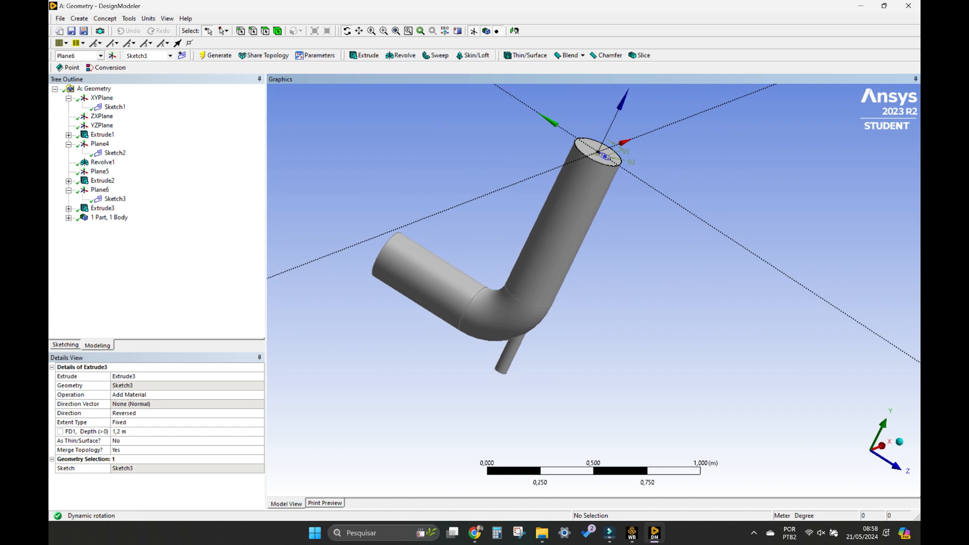
pyautogui.hotkey('alt', 'Tab')
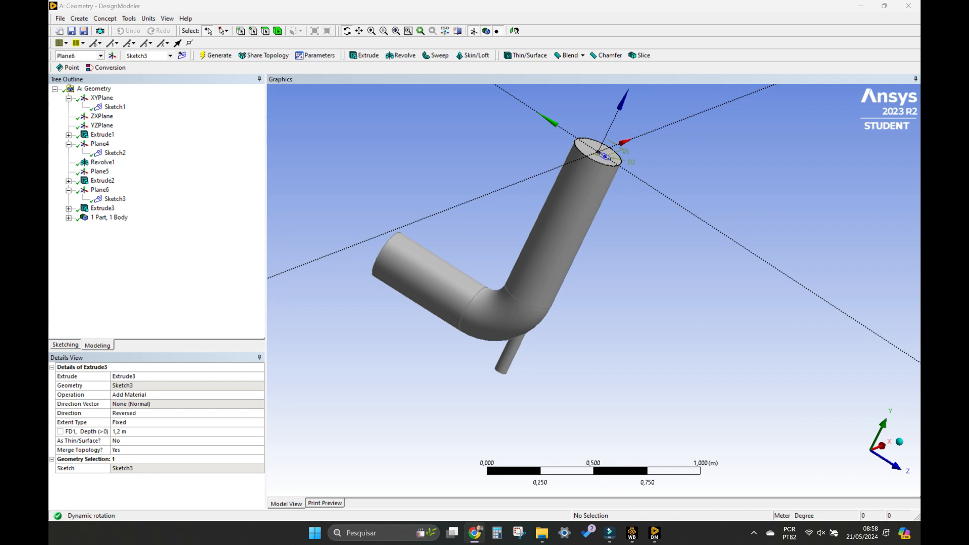
pyautogui.moveTo(580, 257)
pyautogui.mouseDown()
pyautogui.moveTo(525, 260)
pyautogui.moveTo(601, 254)
pyautogui.moveTo(494, 262)
pyautogui.moveTo(576, 262)
pyautogui.mouseUp()
# Save the project as geo in a new folder named Simulation inside the Aula 8 - CFD folder in Downloads
pyautogui.click(72, 30)
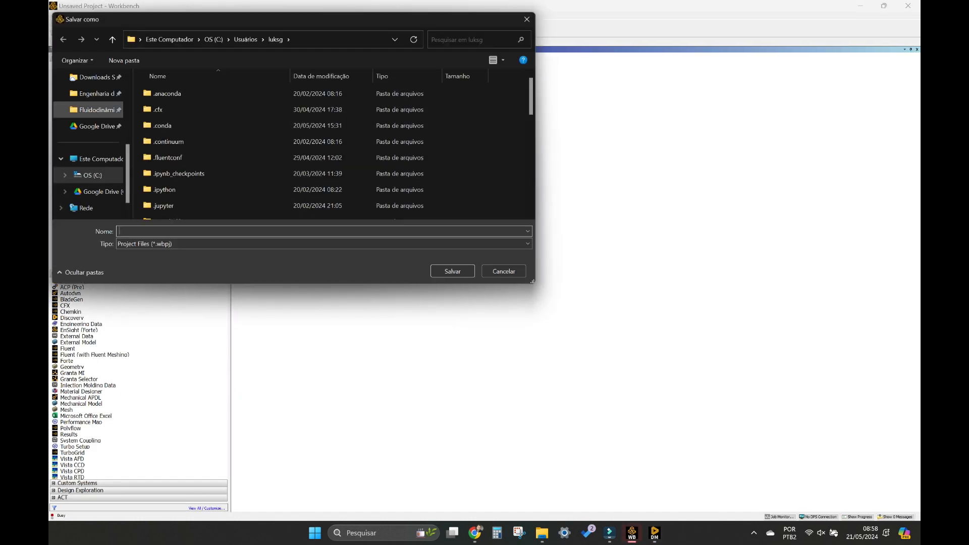
pyautogui.scroll(4, 96, 110)
pyautogui.click(94, 162)
pyautogui.doubleClick(168, 111)
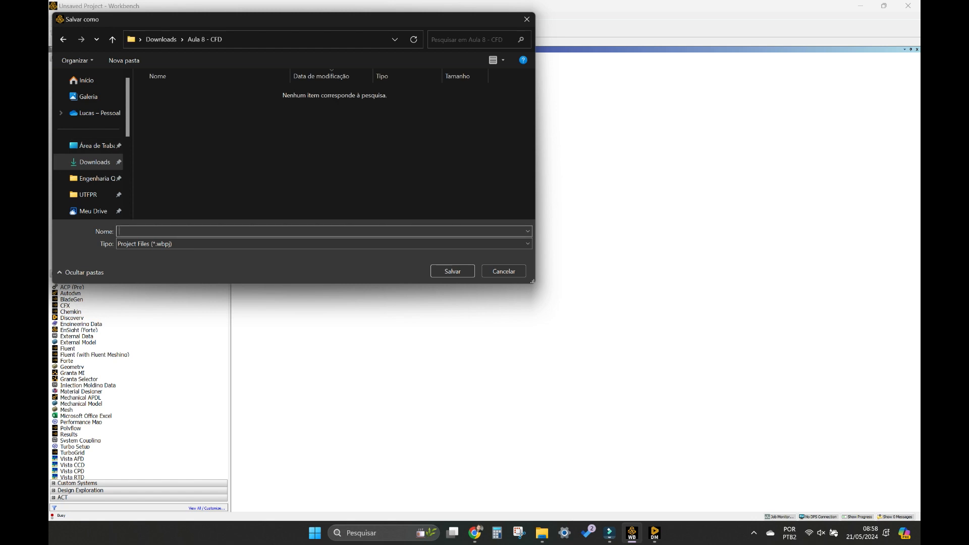
pyautogui.click(124, 60)
pyautogui.write('Simulation')
pyautogui.press('Return')
pyautogui.press('Return')
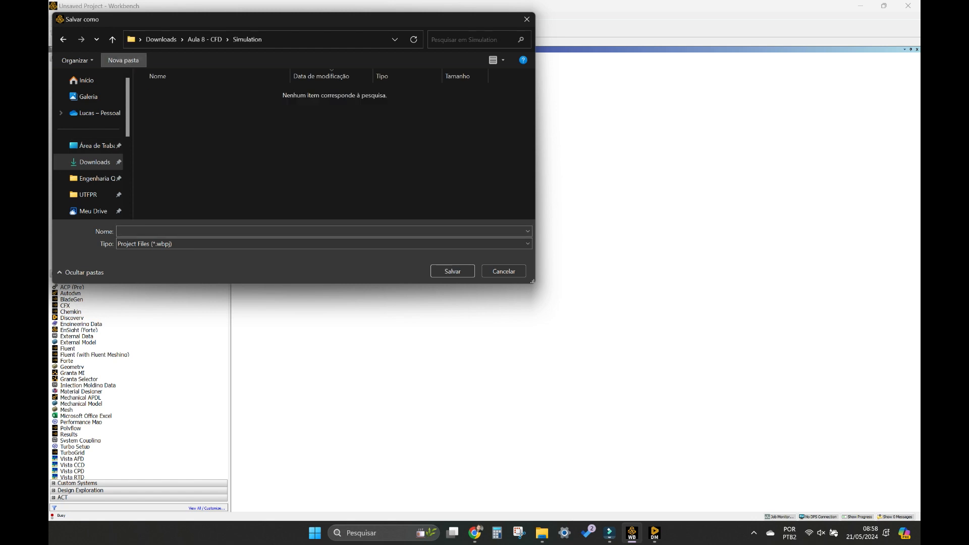
pyautogui.write('geo')
pyautogui.press('Return')
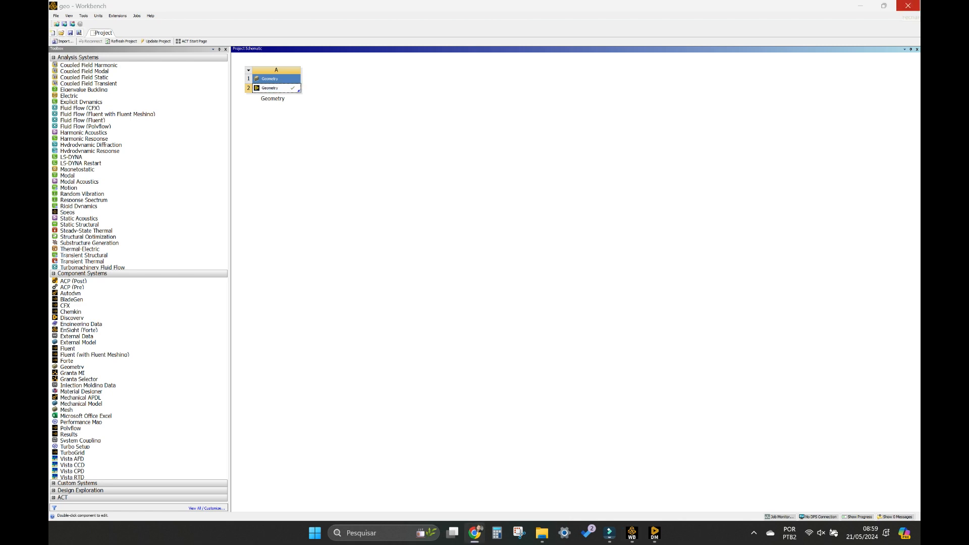
# Close DesignModeler and add a Mesh component system to the project schematic in Workbench
pyautogui.hotkey('alt', 'Tab')
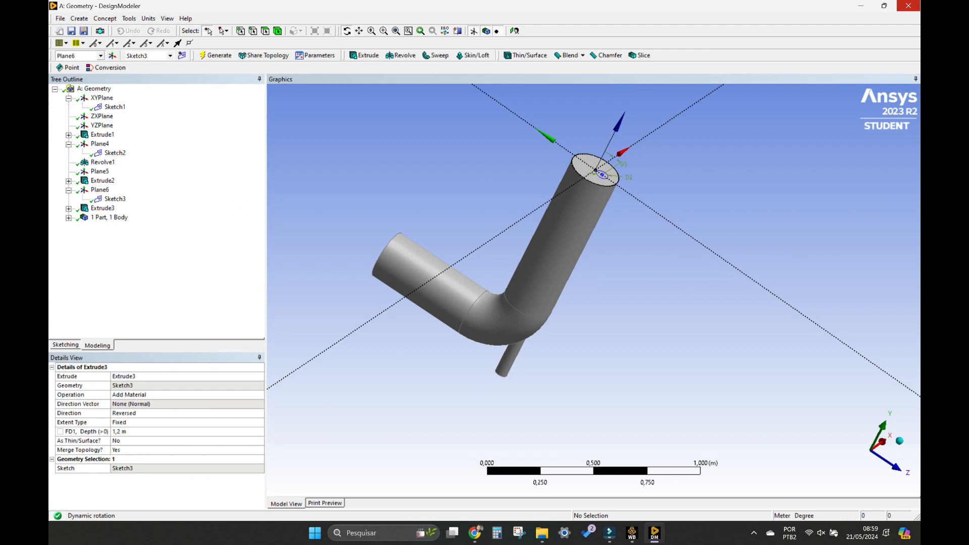
pyautogui.hotkey('alt', 'F4')
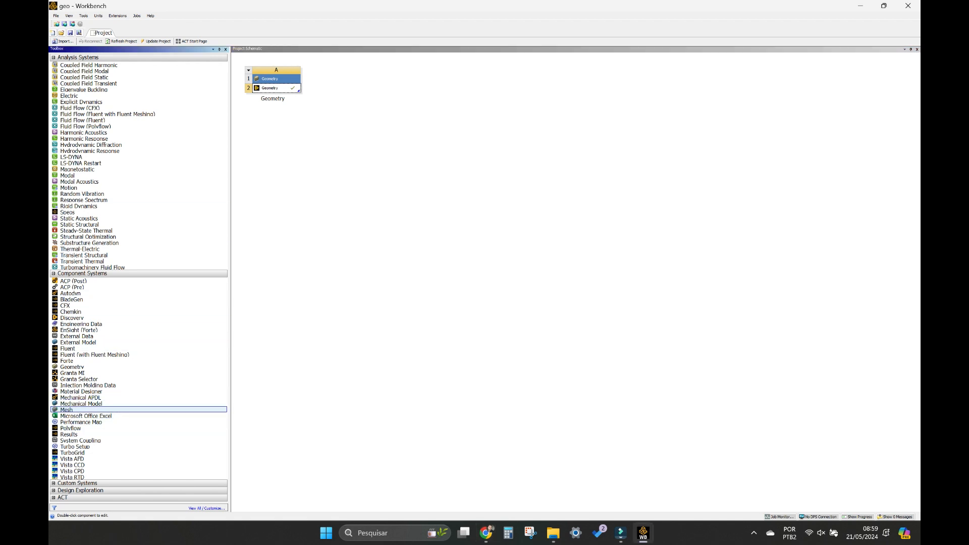
pyautogui.doubleClick(66, 409)
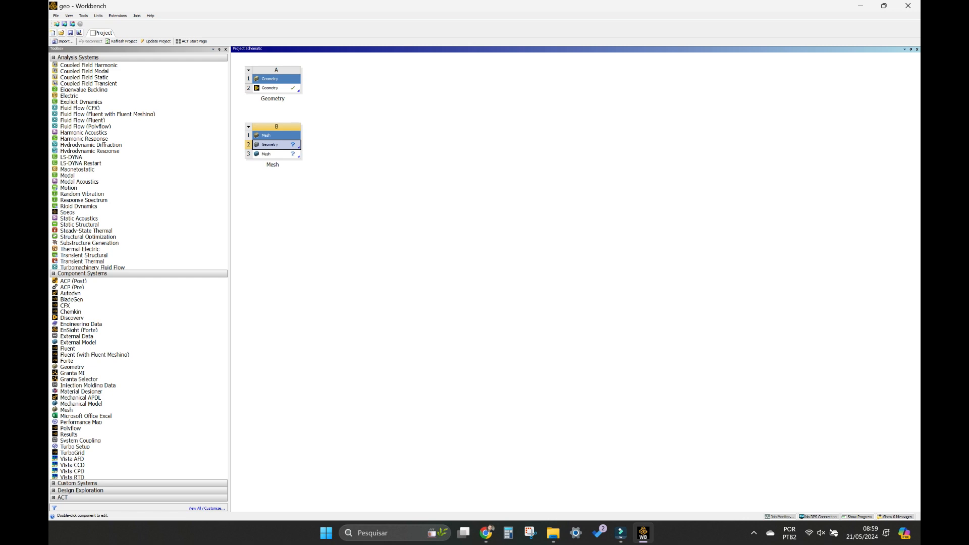
# Link the Geometry system's geometry cell to the geometry cell of the Mesh system
pyautogui.click(276, 135)
pyautogui.click(276, 154)
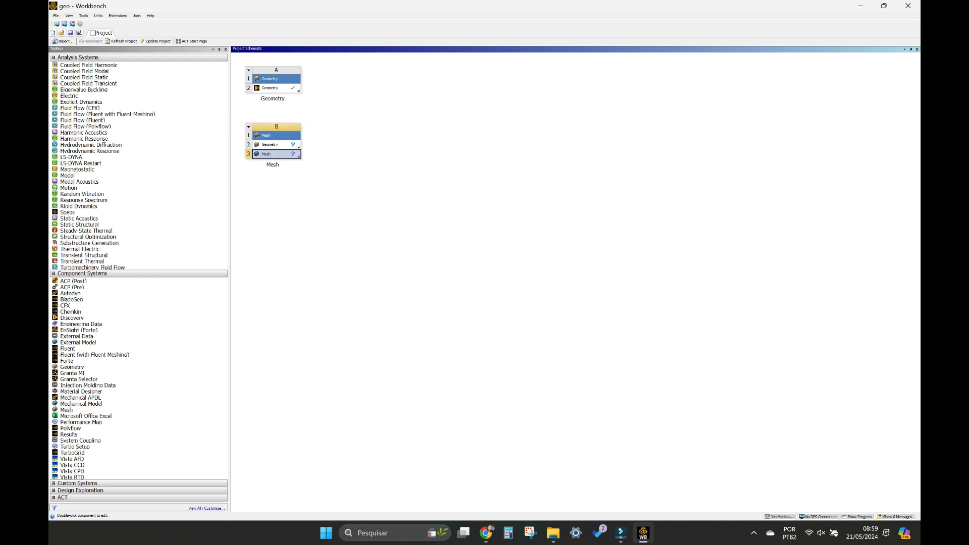
pyautogui.click(248, 126)
pyautogui.moveTo(272, 87); pyautogui.dragTo(274, 145)
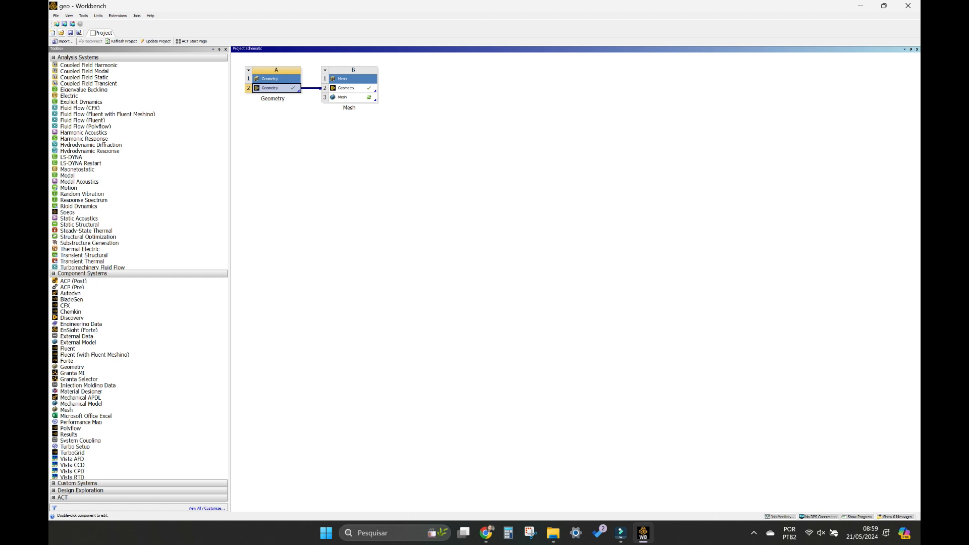
# Open the Mesh cell of the Mesh system for editing
pyautogui.hotkey('alt', 'Tab')
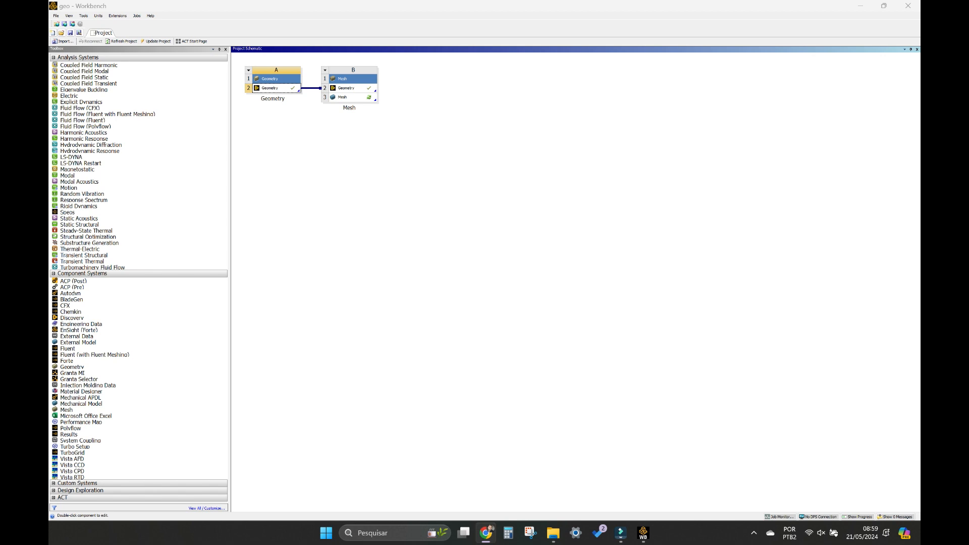
pyautogui.rightClick(353, 95)
pyautogui.click(369, 100)
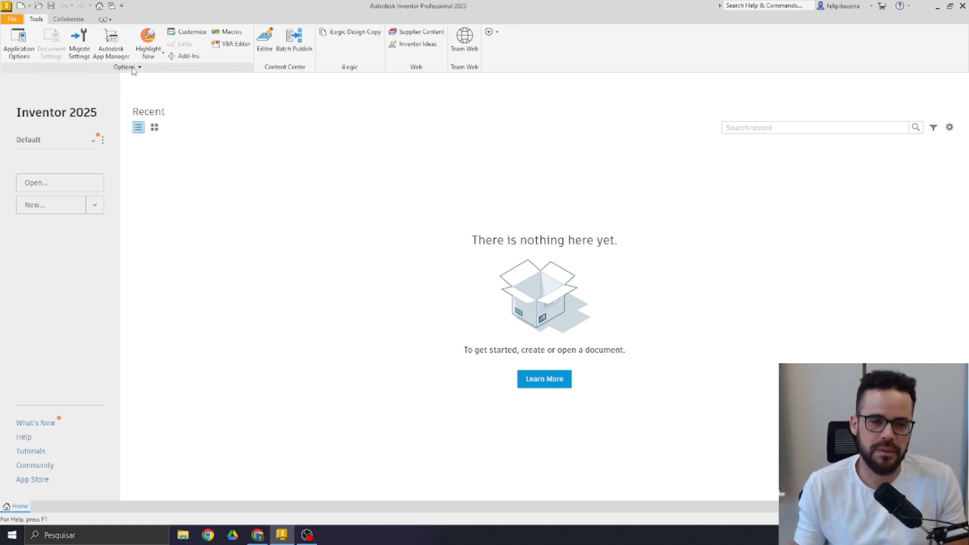
# In Autodesk Inventor, create a new part from the Metric template Standard (mm).ipt
pyautogui.click(12, 18)
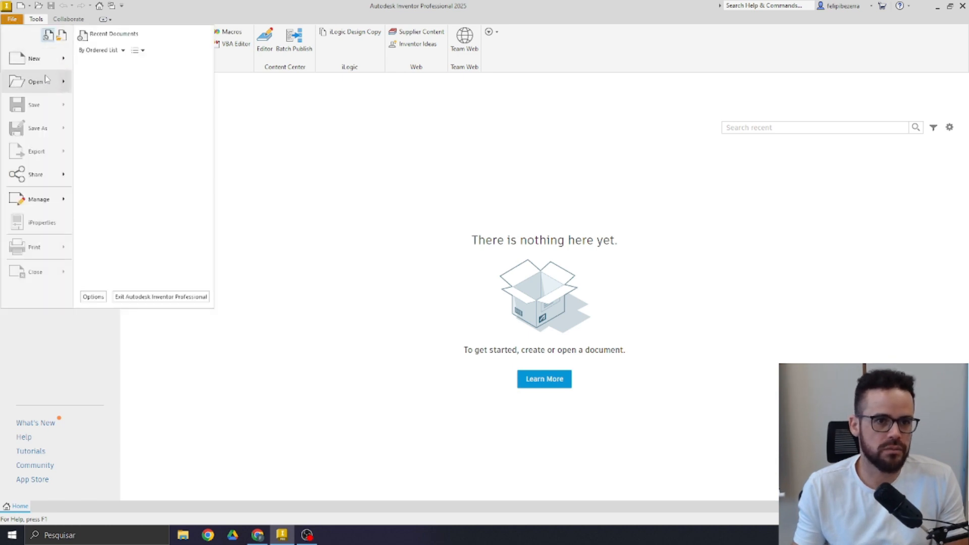
pyautogui.moveTo(51, 77)
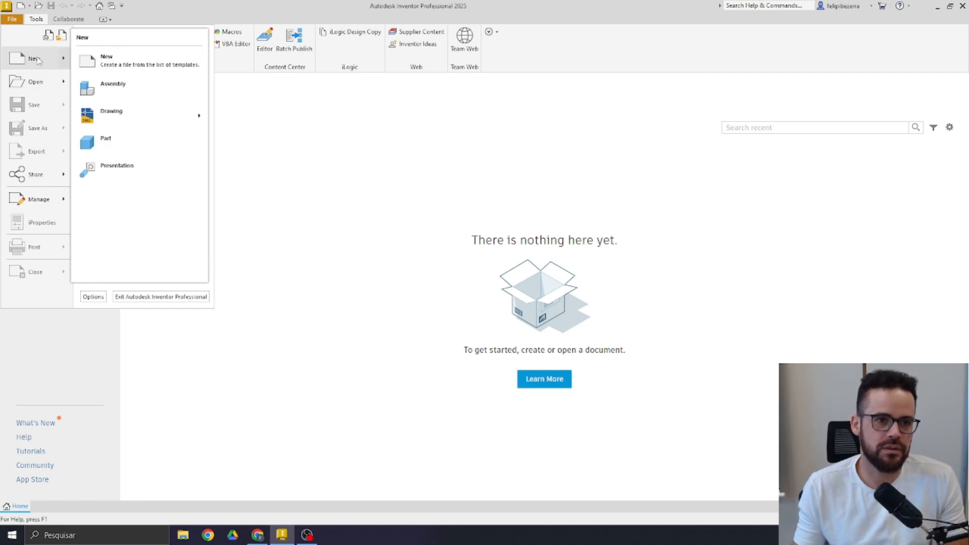
pyautogui.click(35, 59)
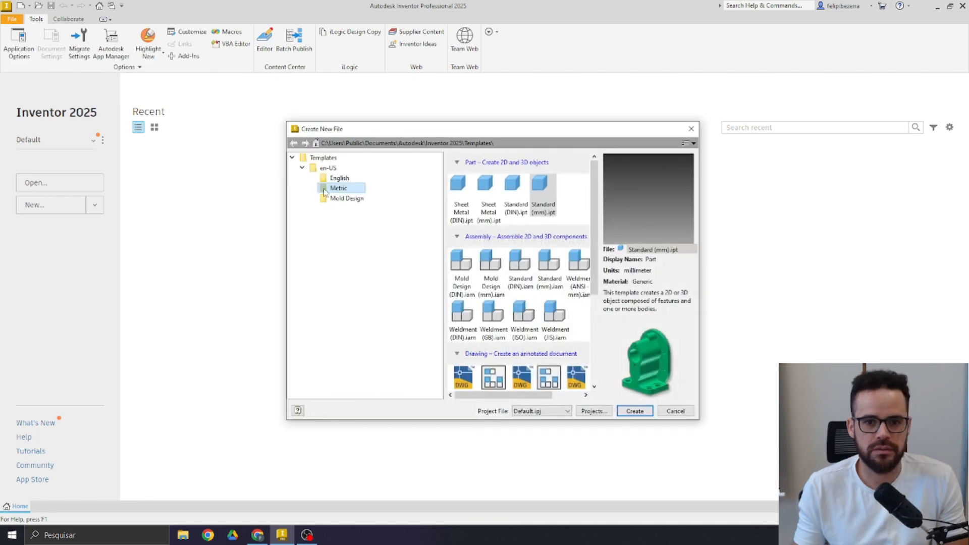
pyautogui.click(328, 167)
pyautogui.click(338, 188)
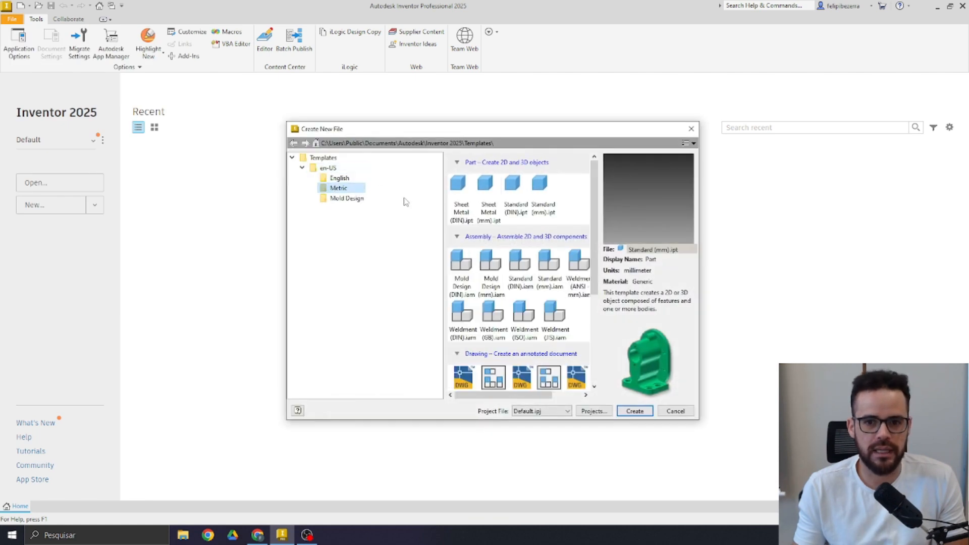
pyautogui.click(542, 194)
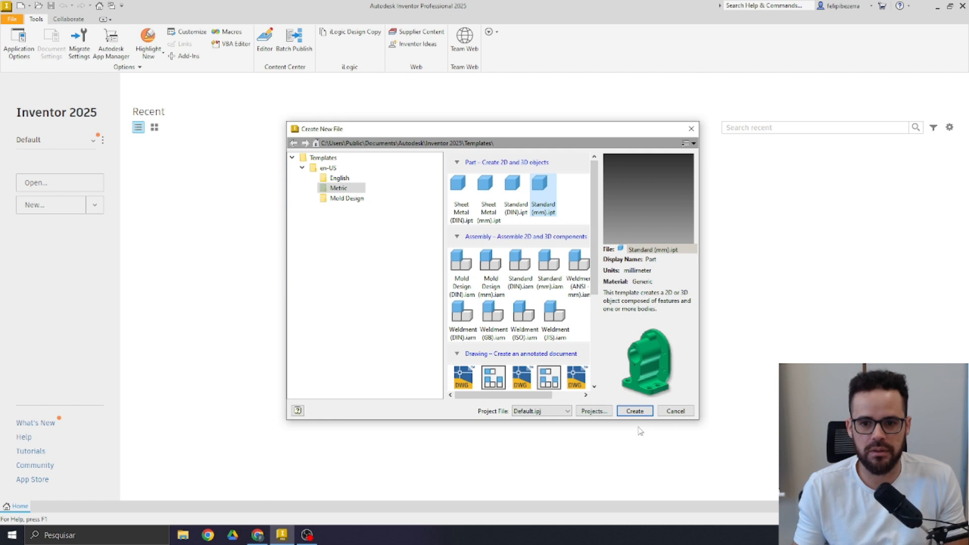
pyautogui.click(634, 412)
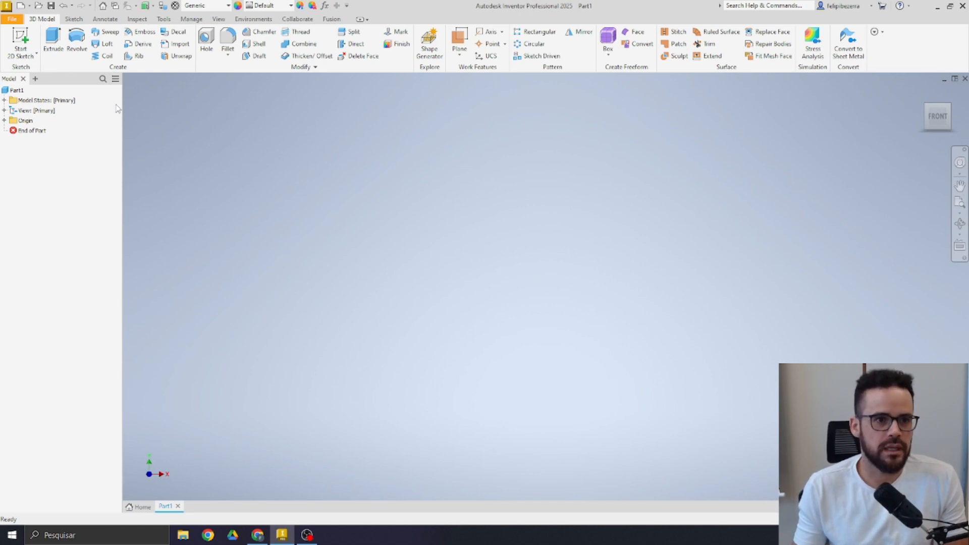
# Sketch an 80 mm diameter circle centred on the origin on the front (XY) plane and finish the sketch
pyautogui.click(31, 41)
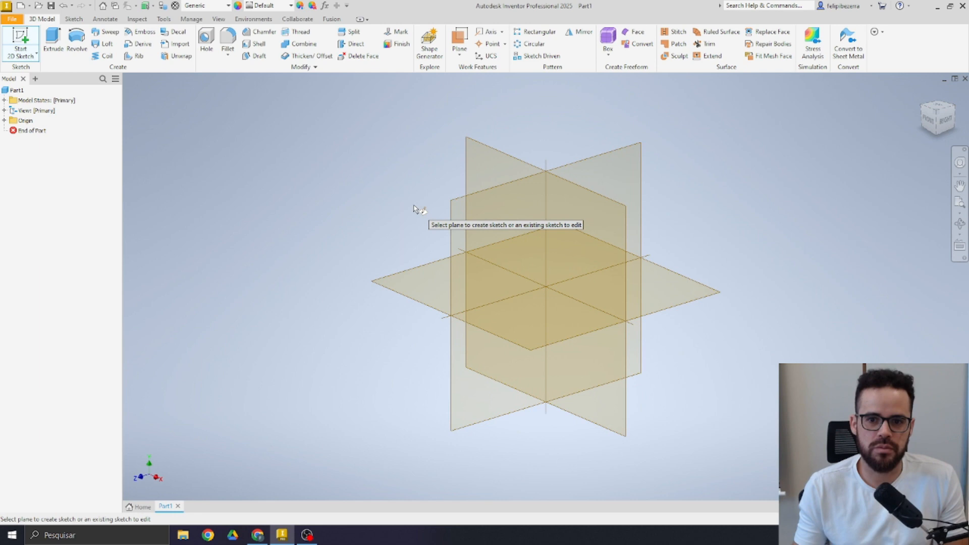
pyautogui.click(596, 242)
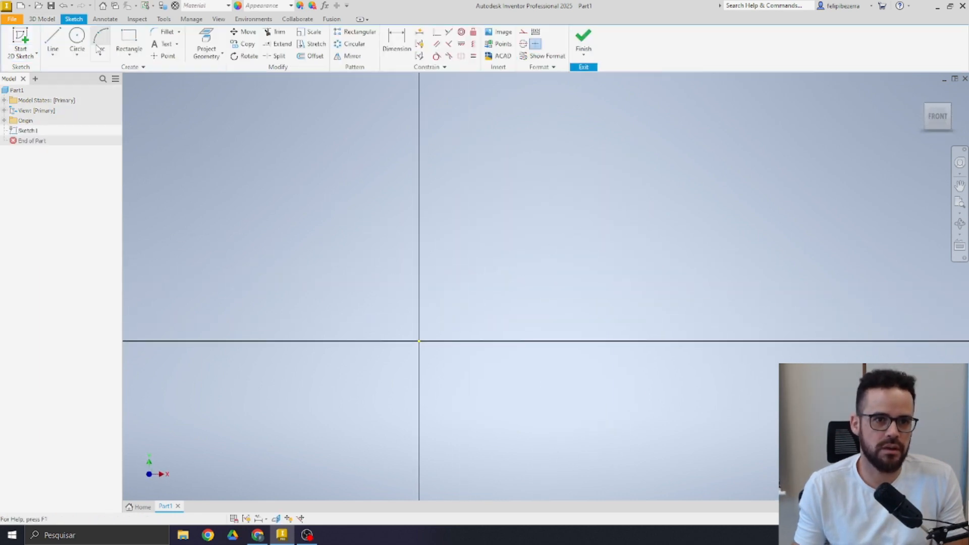
pyautogui.click(81, 42)
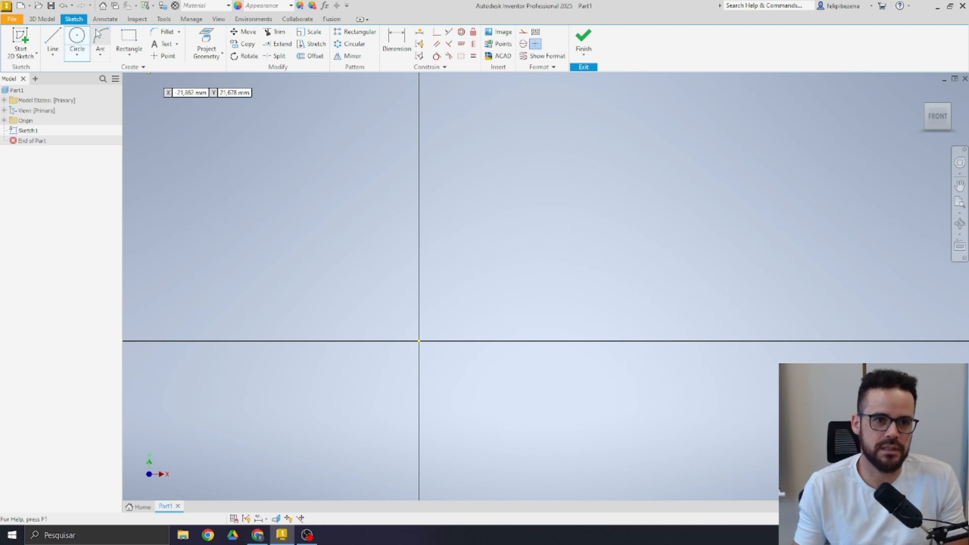
pyautogui.click(419, 341)
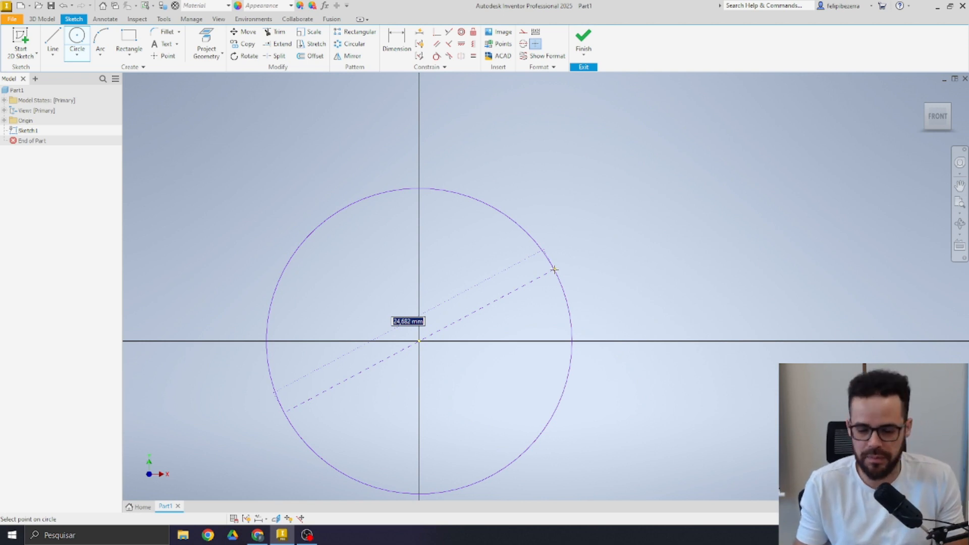
pyautogui.write('80')
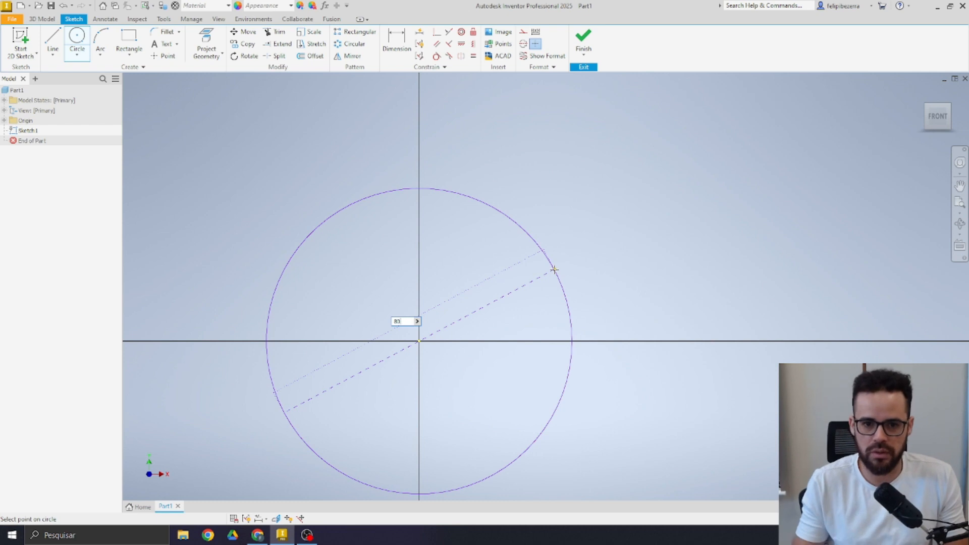
pyautogui.press('Return')
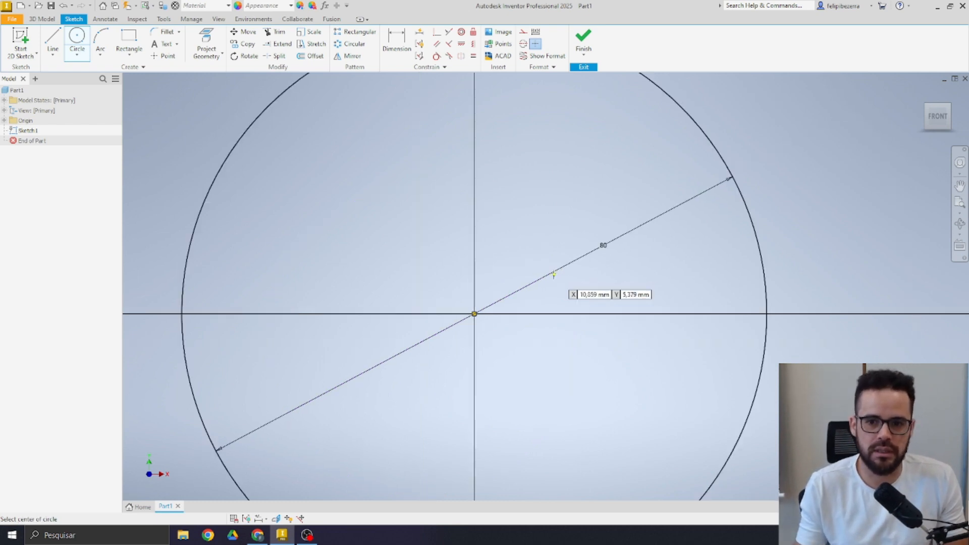
pyautogui.click(581, 38)
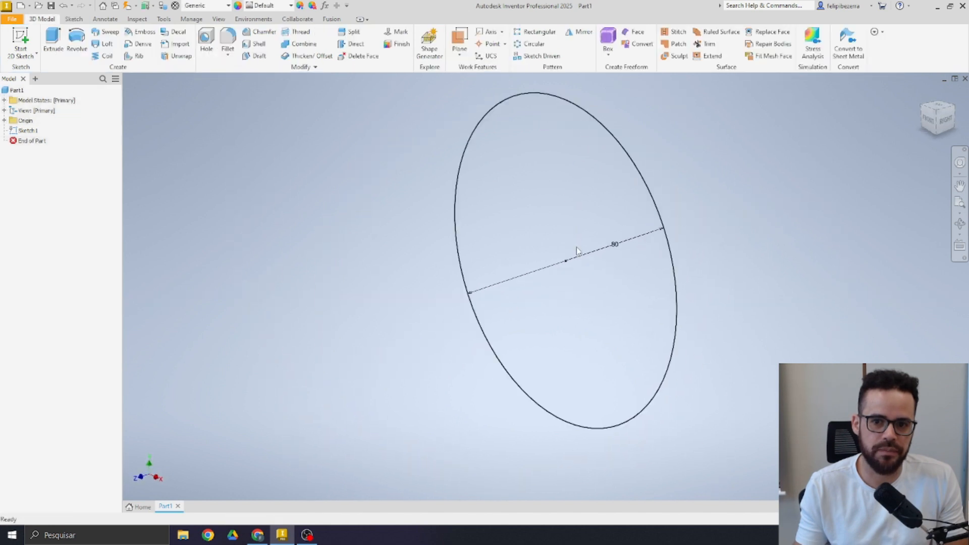
# Start a sketch on the horizontal (XZ) plane and draw a 300 mm line from the origin along the negative Z direction
pyautogui.moveTo(567, 228); pyautogui.dragTo(528, 246)
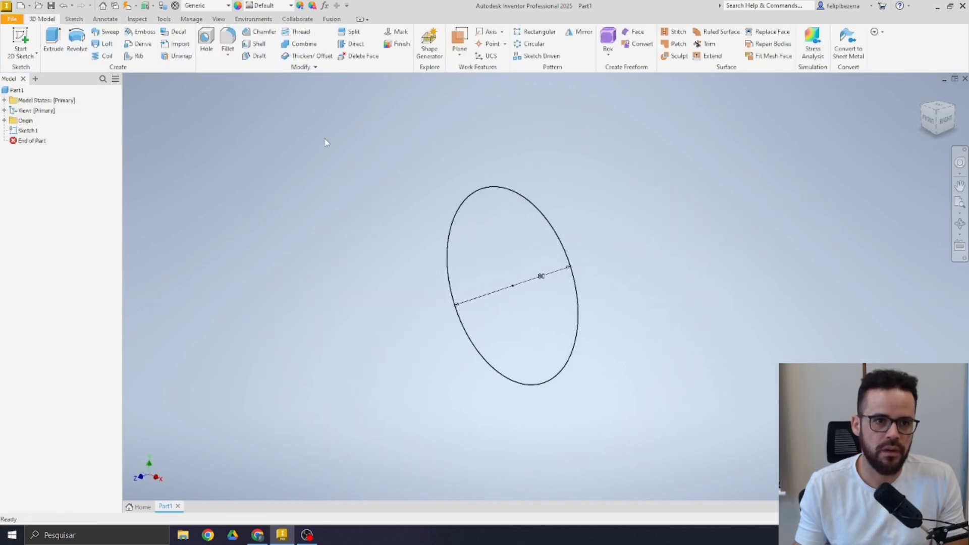
pyautogui.click(21, 38)
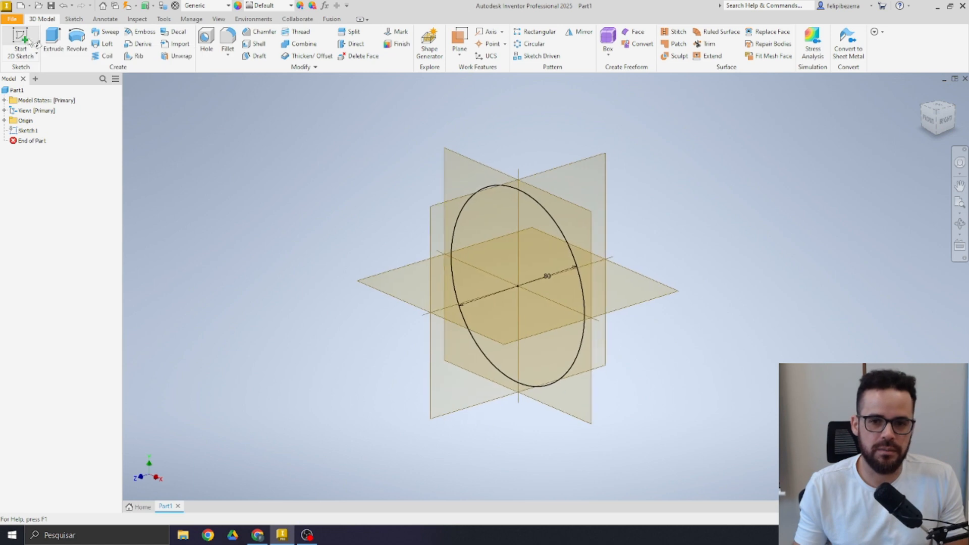
pyautogui.click(537, 331)
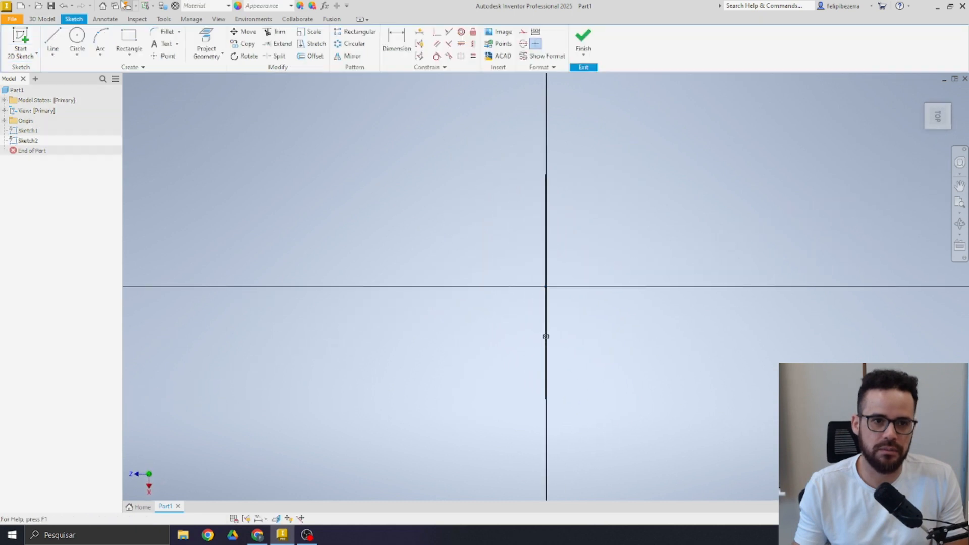
pyautogui.click(54, 41)
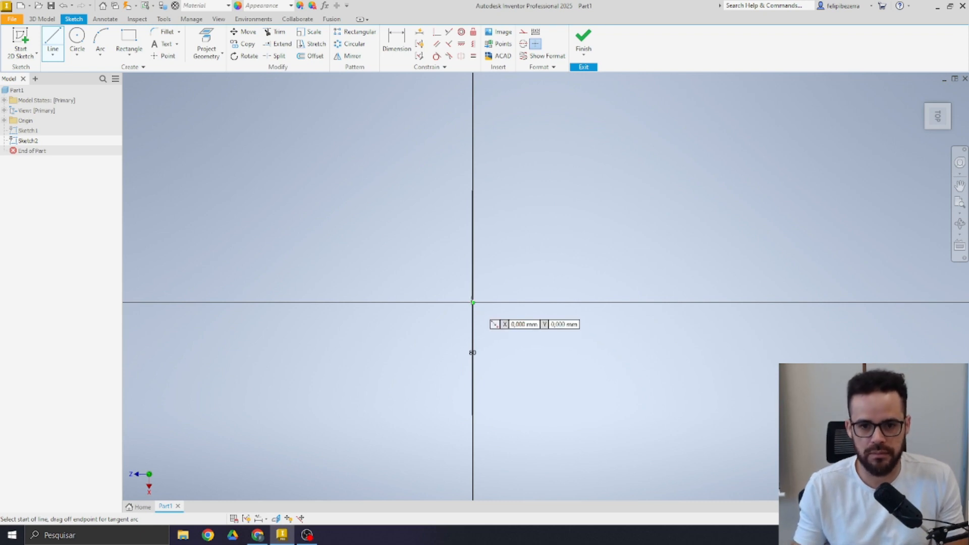
pyautogui.click(472, 302)
pyautogui.moveTo(741, 302); pyautogui.dragTo(625, 265, button='middle')
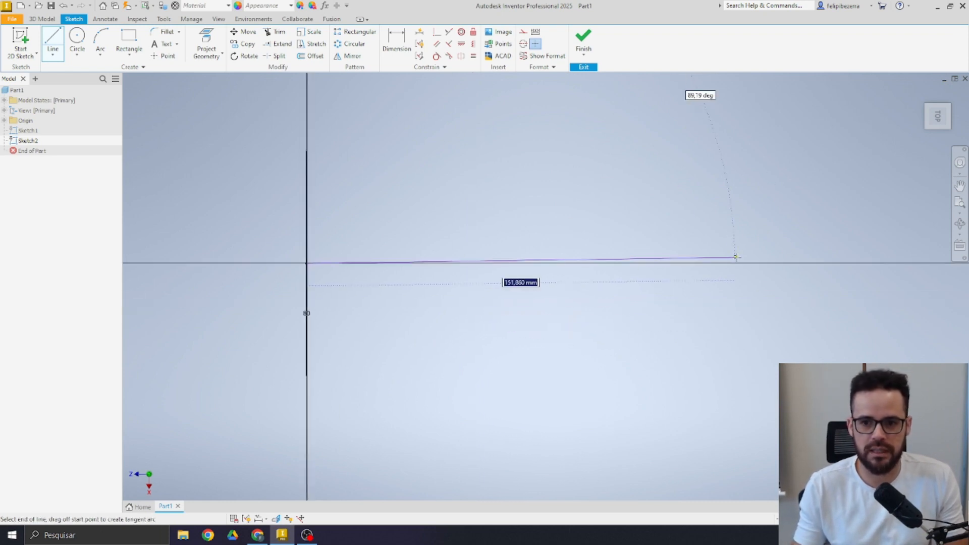
pyautogui.write('300')
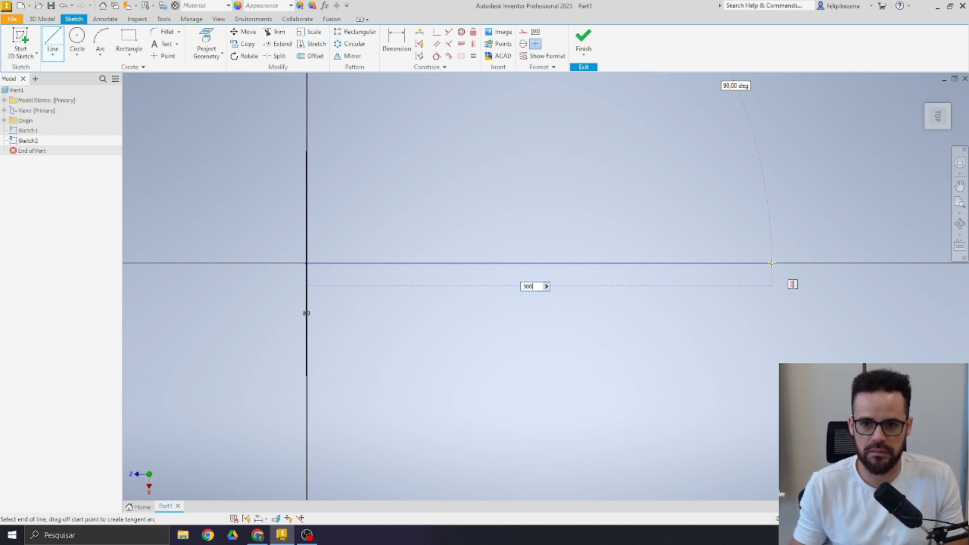
pyautogui.press('Return')
# Draw a 300 mm line perpendicular to the first from its far end in the positive X direction and end the Line command
pyautogui.scroll(-5, 396, 263)
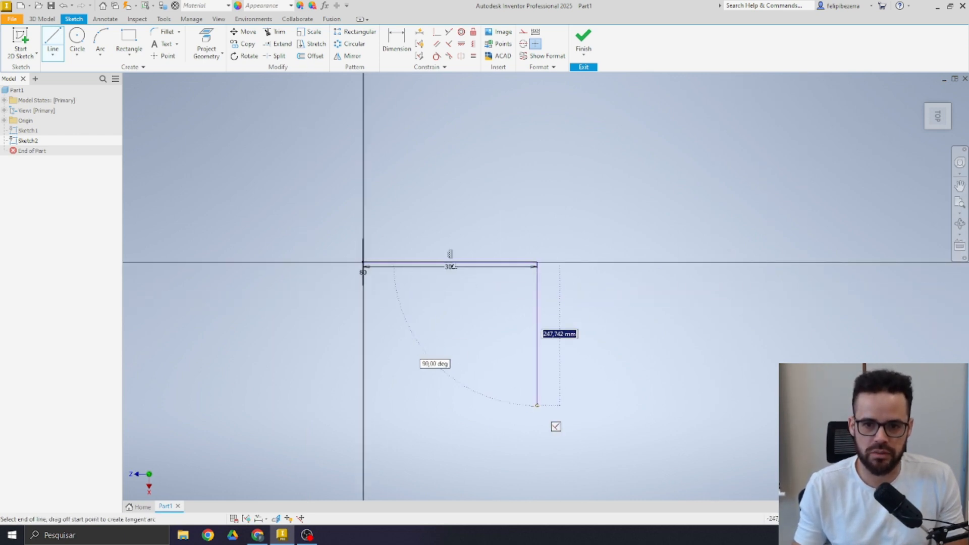
pyautogui.write('300')
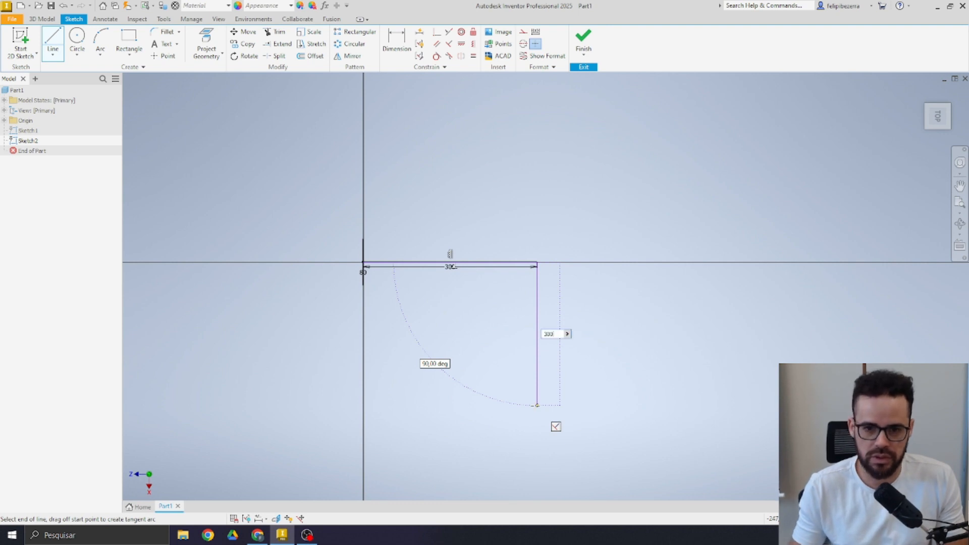
pyautogui.press('Return')
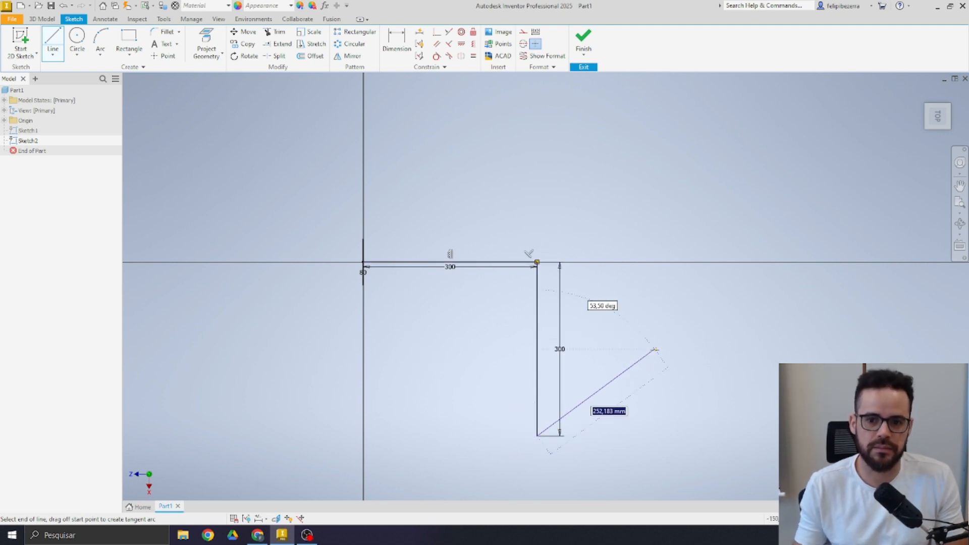
pyautogui.press('Escape')
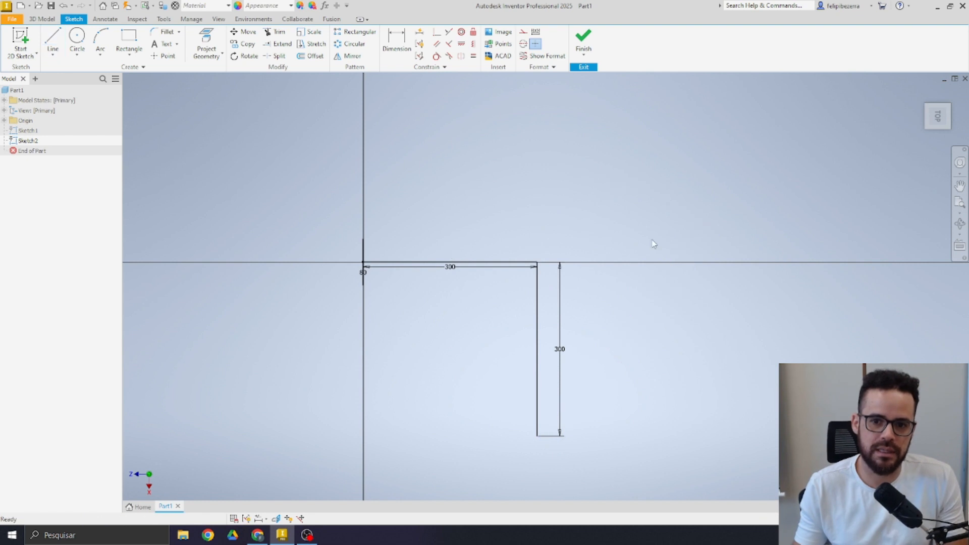
pyautogui.moveTo(642, 289); pyautogui.dragTo(642, 249, button='middle')
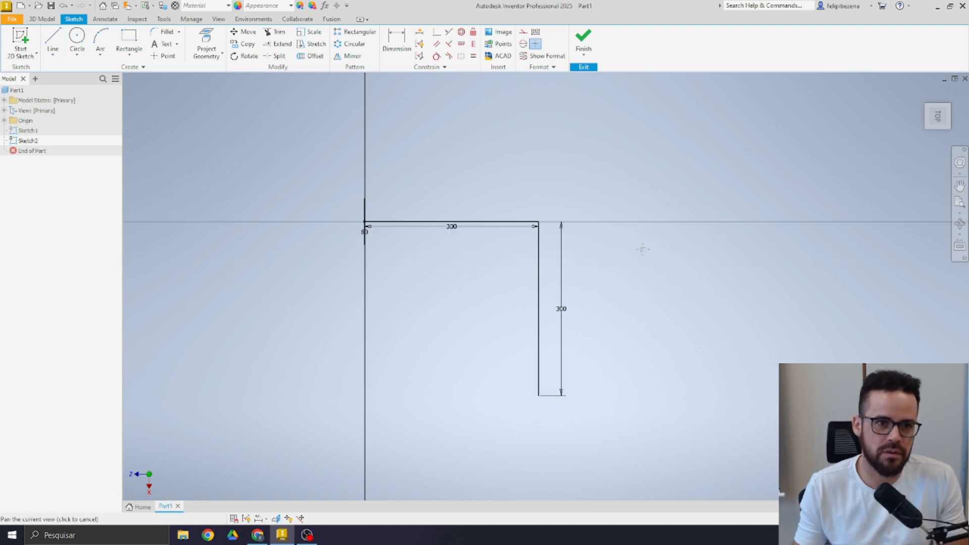
# Finish the L-shaped path sketch and bring the circle and the whole path into view
pyautogui.click(584, 40)
pyautogui.moveTo(842, 341); pyautogui.dragTo(422, 344, button='middle')
pyautogui.scroll(3, 539, 316)
pyautogui.scroll(-3, 550, 313)
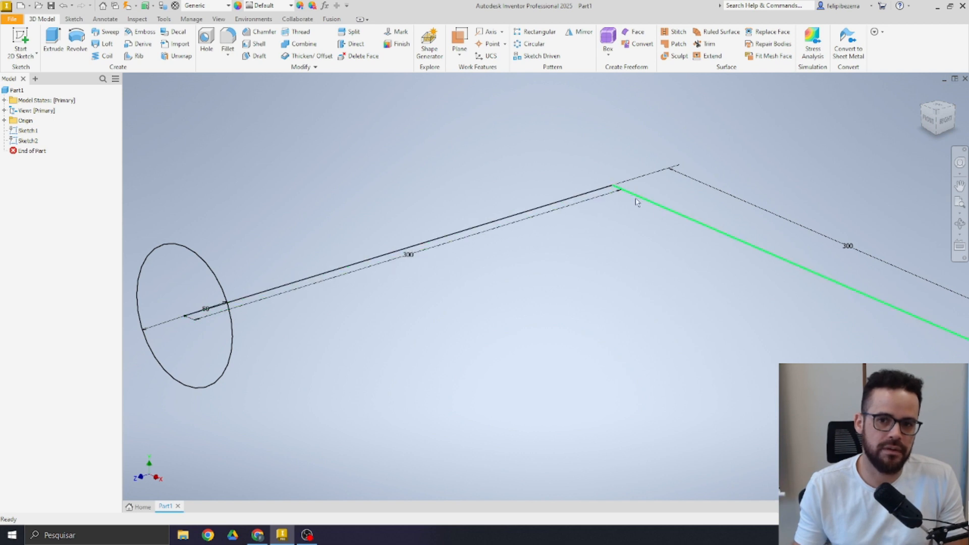
pyautogui.scroll(2, 515, 348)
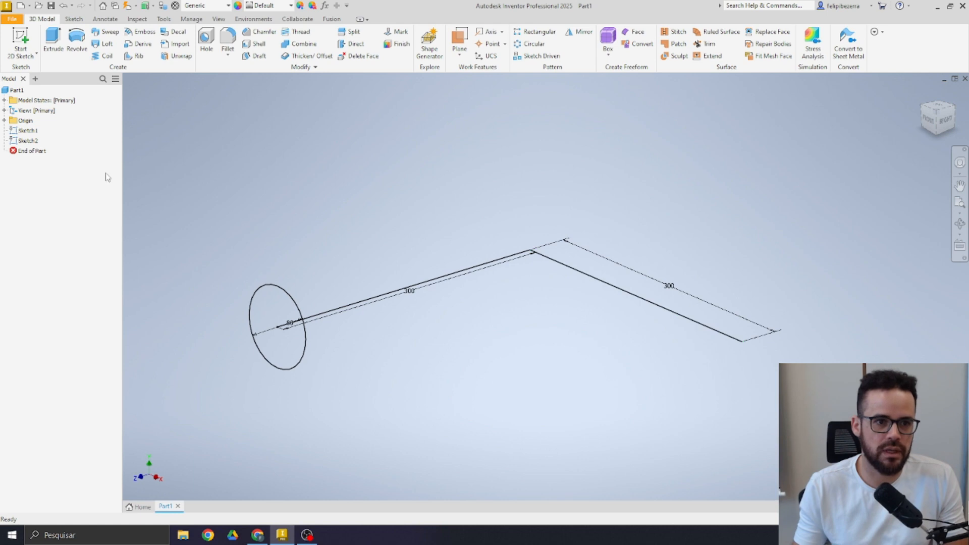
# Reopen the L-shaped path sketch for editing and add a 2 mm fillet at the corner between its two lines
pyautogui.click(29, 141)
pyautogui.rightClick(29, 143)
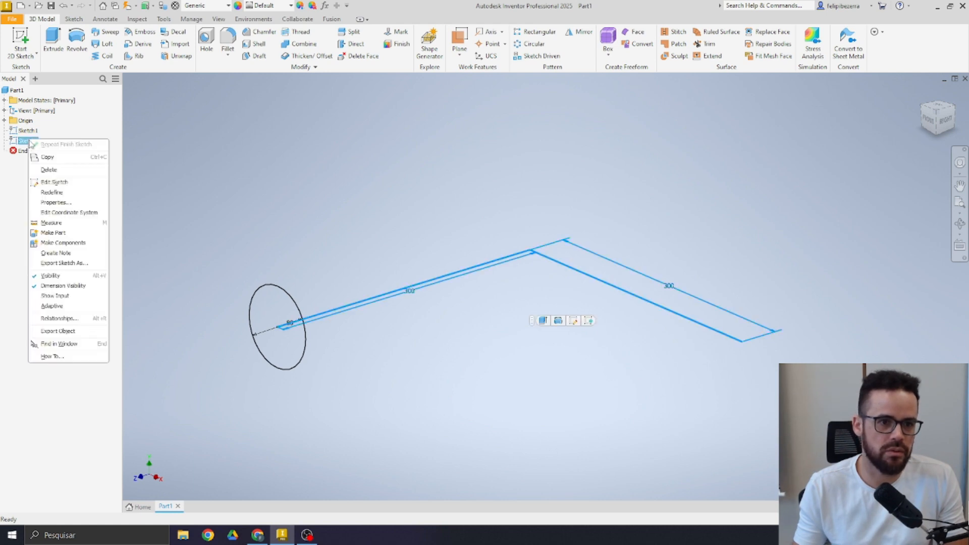
pyautogui.click(73, 183)
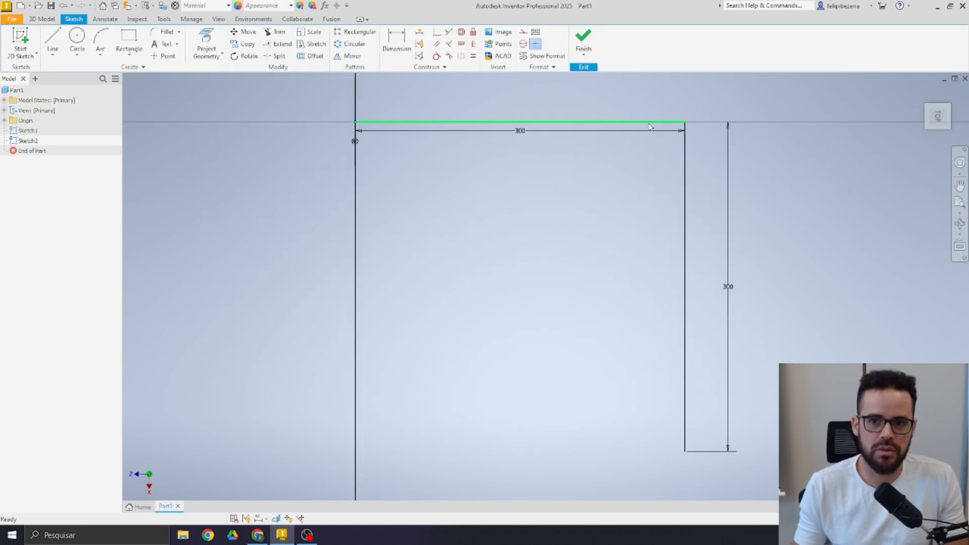
pyautogui.click(165, 34)
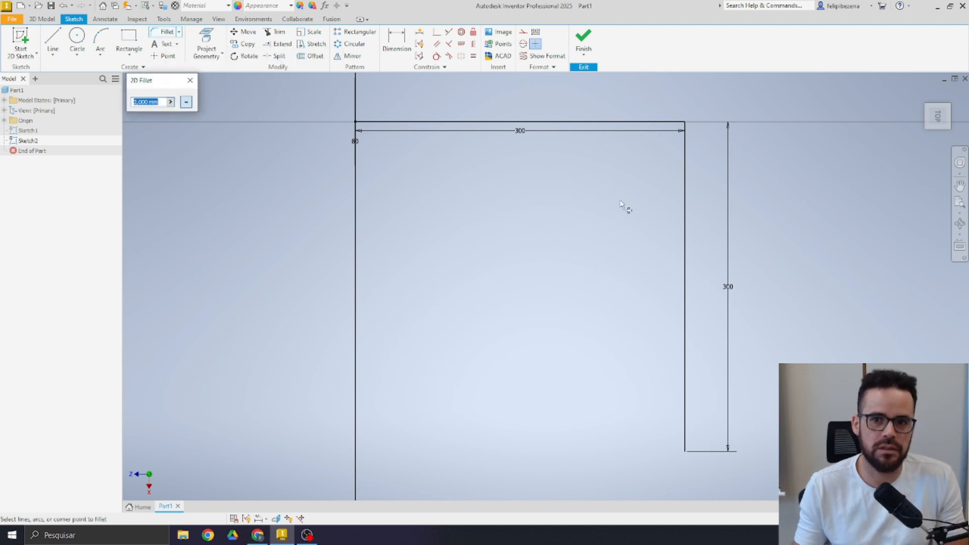
pyautogui.moveTo(621, 204); pyautogui.dragTo(508, 266, button='middle')
pyautogui.click(529, 176)
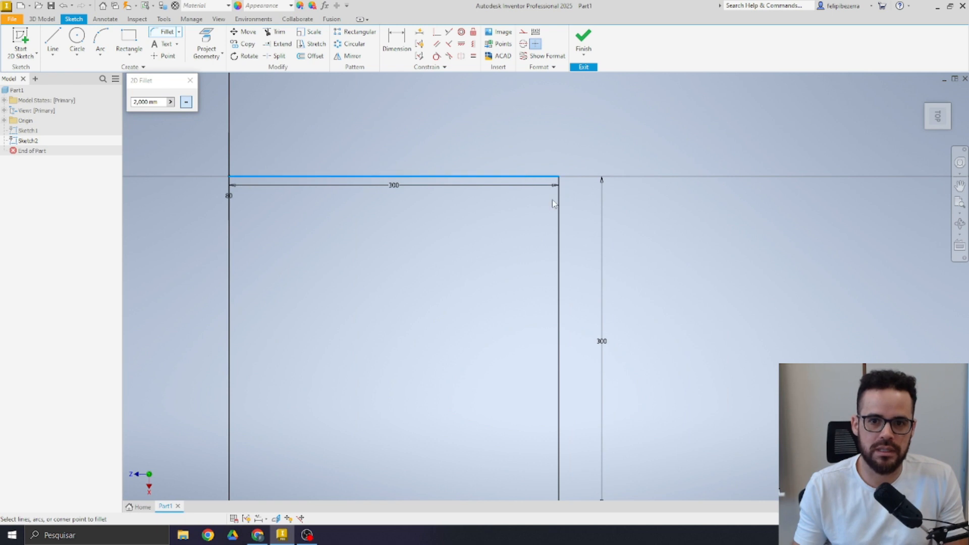
pyautogui.click(560, 216)
pyautogui.moveTo(160, 104); pyautogui.dragTo(131, 104)
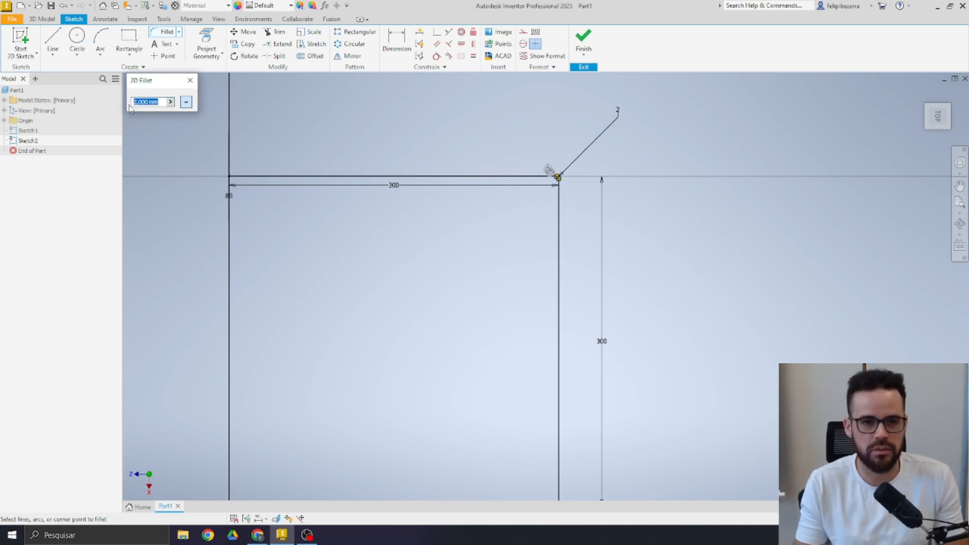
pyautogui.write('100')
pyautogui.press('Return')
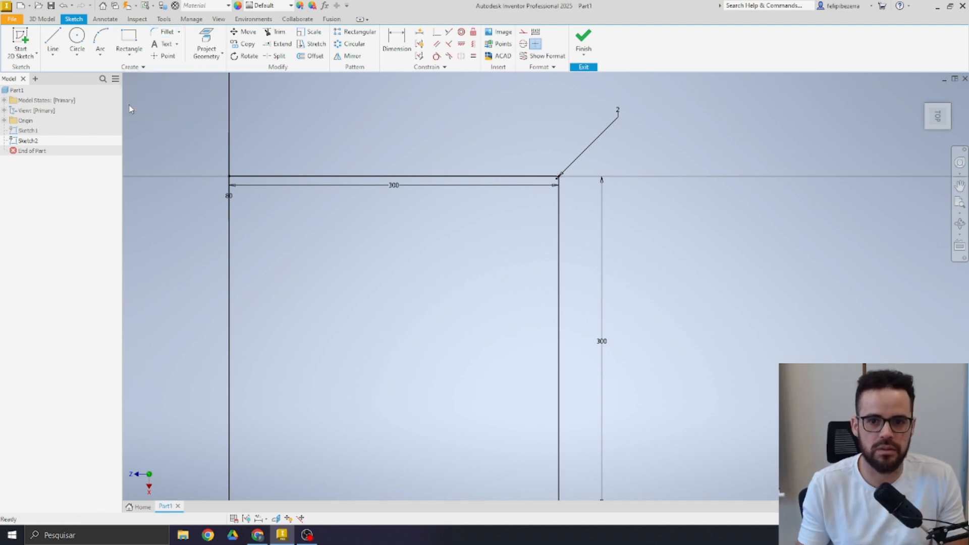
# Set the path's corner fillet radius to 50 mm and finish the sketch
pyautogui.doubleClick(617, 111)
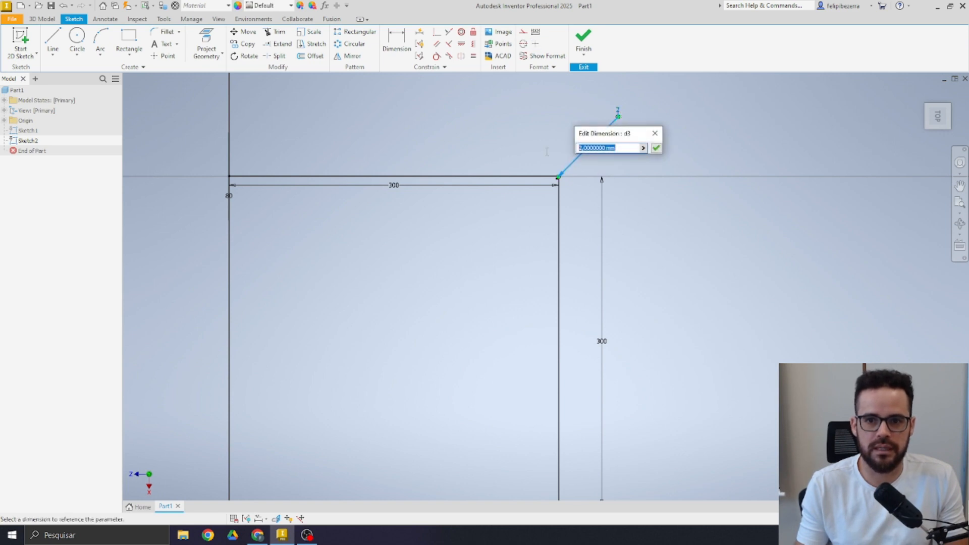
pyautogui.write('50')
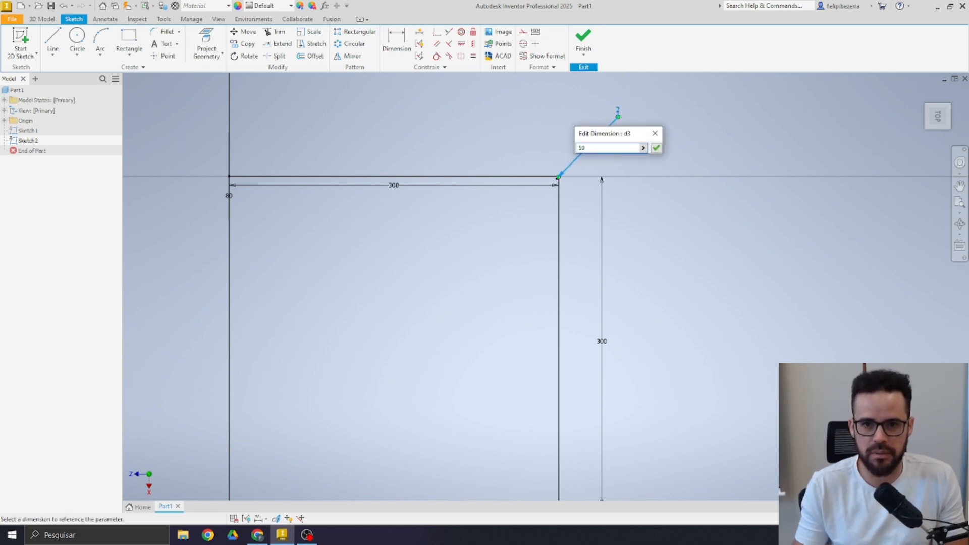
pyautogui.press('Return')
pyautogui.moveTo(651, 182); pyautogui.dragTo(568, 257, button='middle')
pyautogui.scroll(-3, 570, 256)
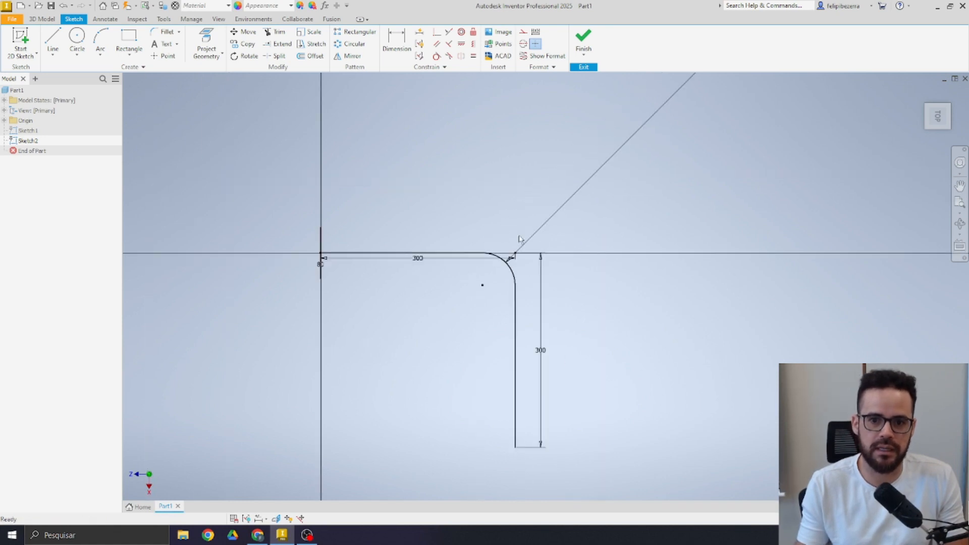
pyautogui.moveTo(534, 217); pyautogui.dragTo(490, 210, button='middle')
pyautogui.click(590, 37)
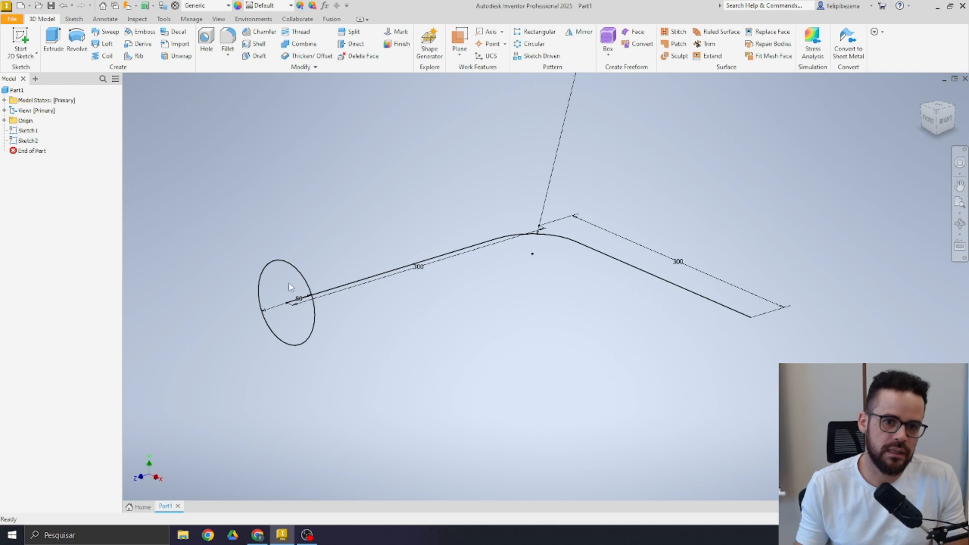
# Sweep the 80 mm circle along the filleted L-shaped path to create a solid bent pipe
pyautogui.click(105, 33)
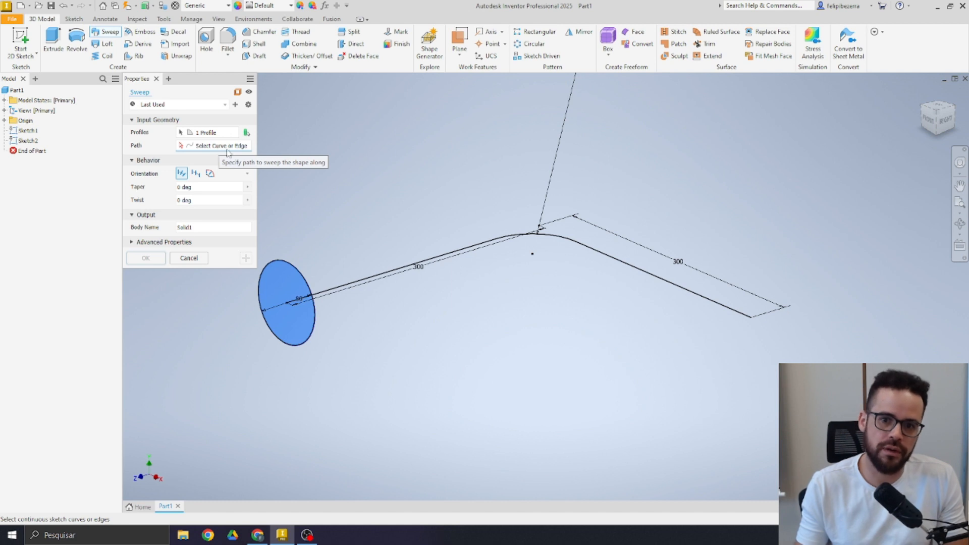
pyautogui.click(371, 278)
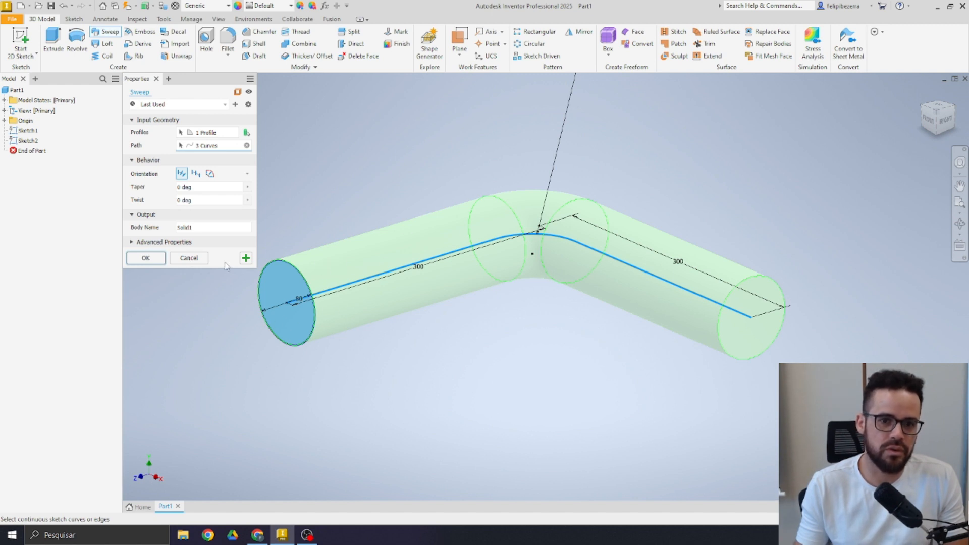
pyautogui.click(146, 259)
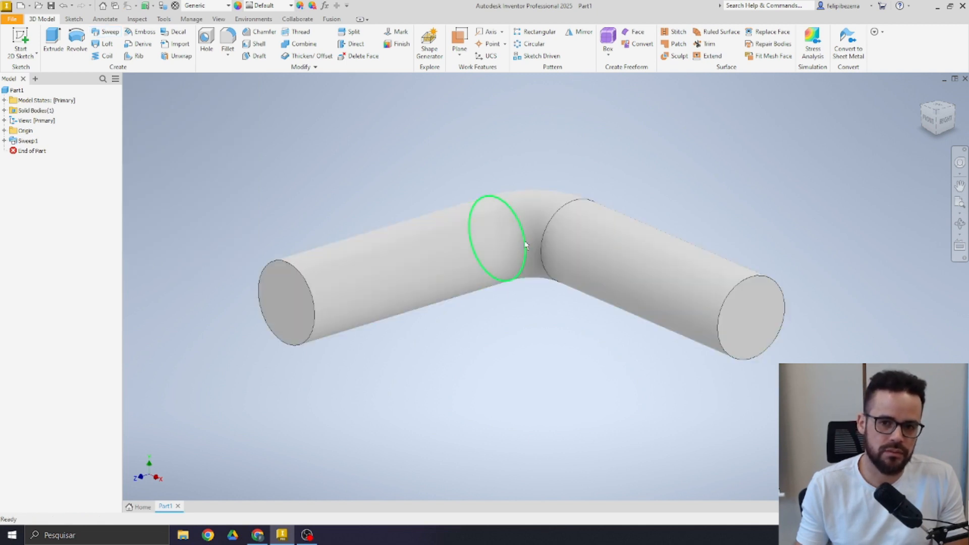
pyautogui.keyDown('shift'); pyautogui.moveTo(520, 234); pyautogui.dragTo(547, 217, button='middle'); pyautogui.keyUp('shift')
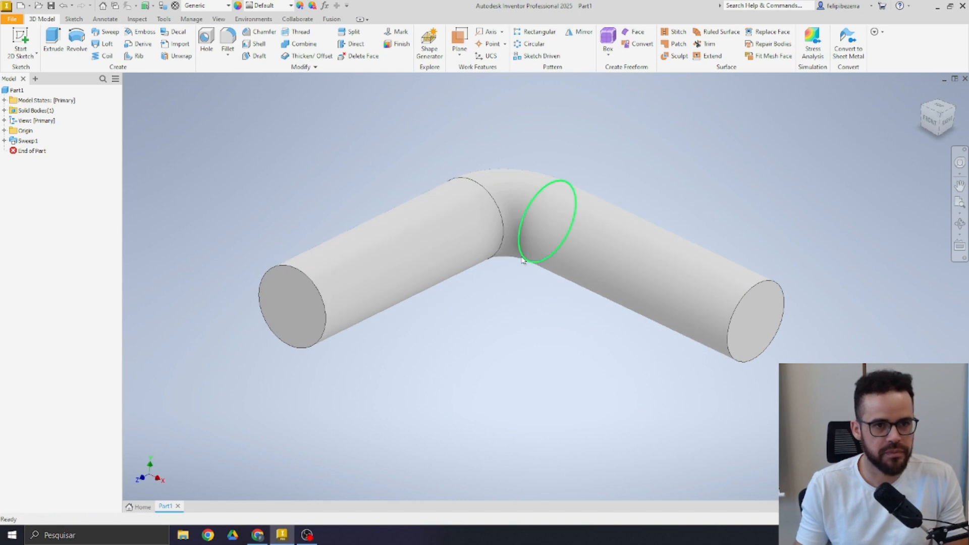
pyautogui.keyDown('shift'); pyautogui.moveTo(495, 274); pyautogui.dragTo(658, 216, button='middle'); pyautogui.keyUp('shift')
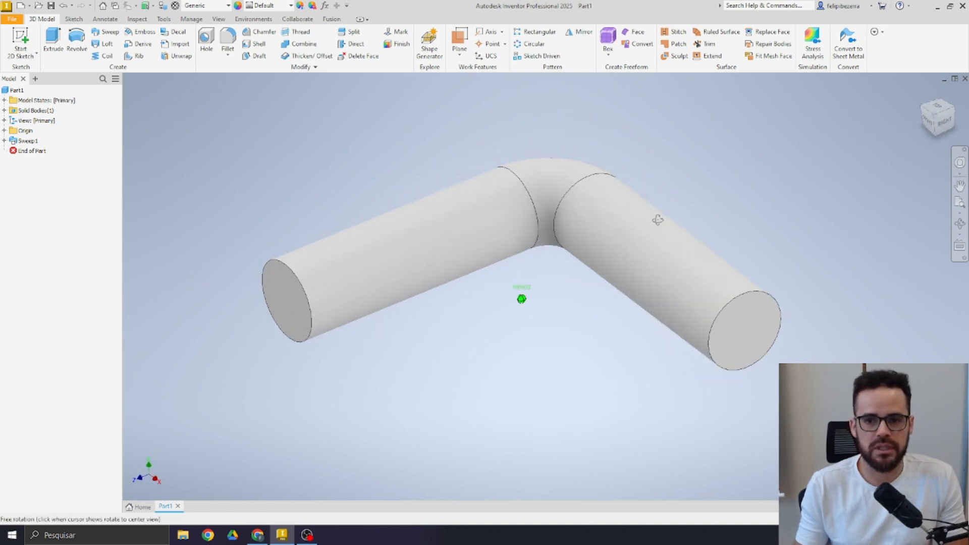
pyautogui.moveTo(521, 307)
pyautogui.mouseDown(button='middle')
pyautogui.moveTo(569, 329)
pyautogui.moveTo(601, 303)
pyautogui.mouseUp(button='middle')
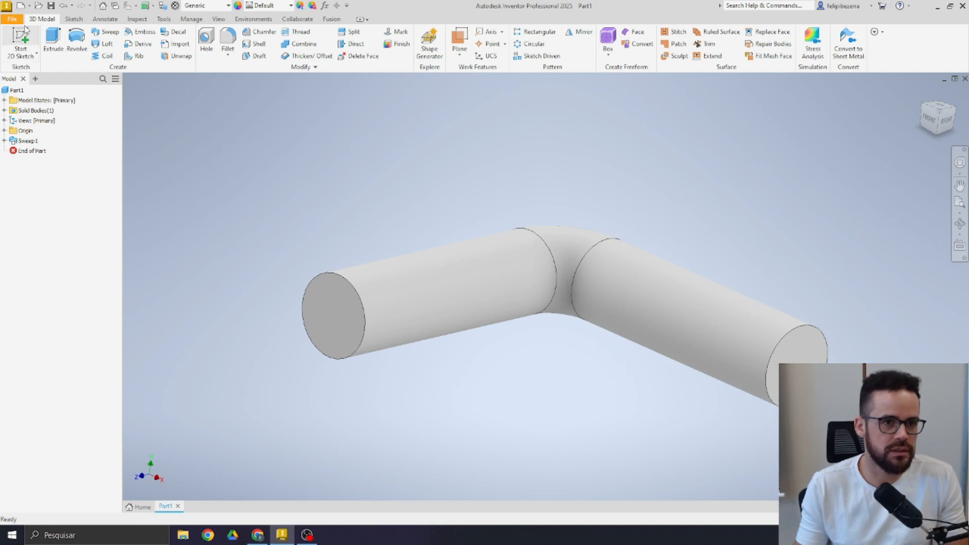
# Export the part in CAD format as the STEP file Part1.stp in the Área de Trabalho folder
pyautogui.click(13, 19)
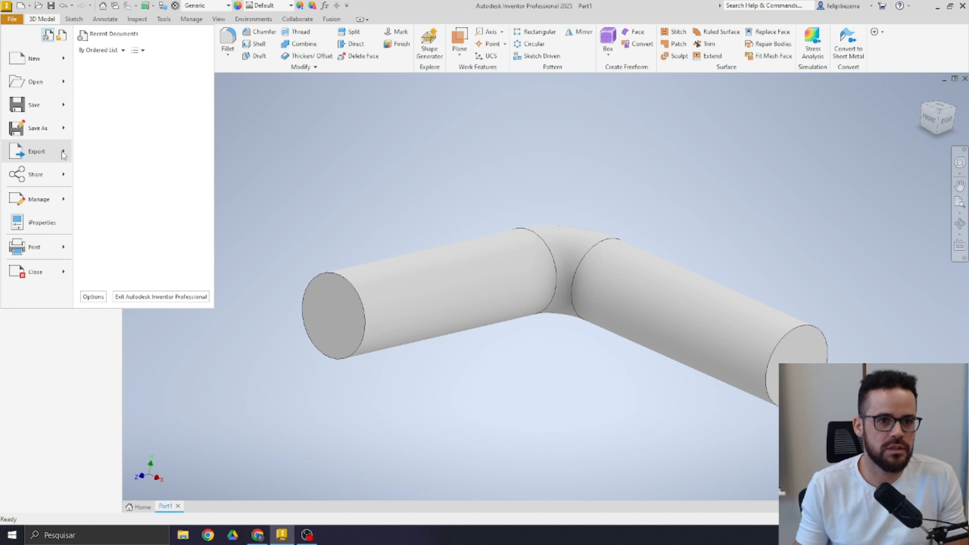
pyautogui.moveTo(63, 155)
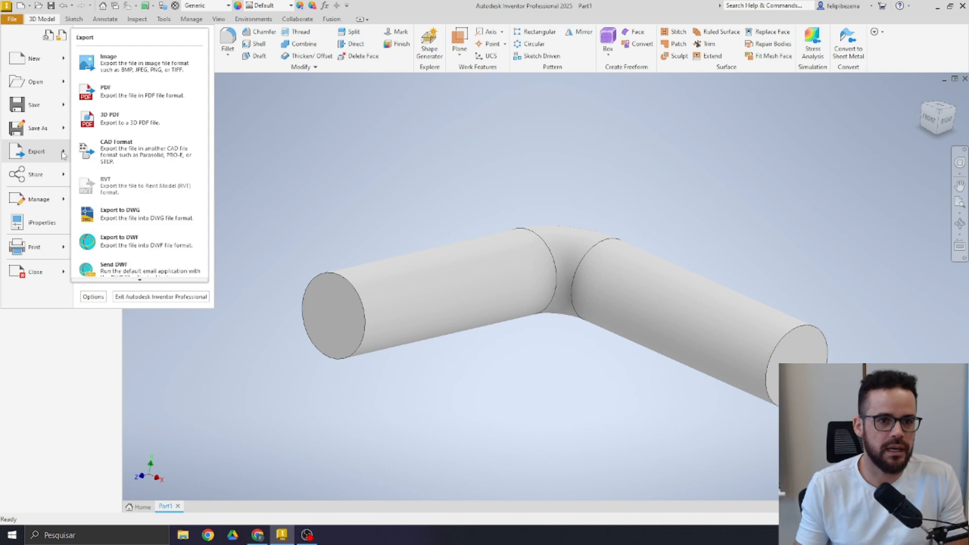
pyautogui.click(143, 158)
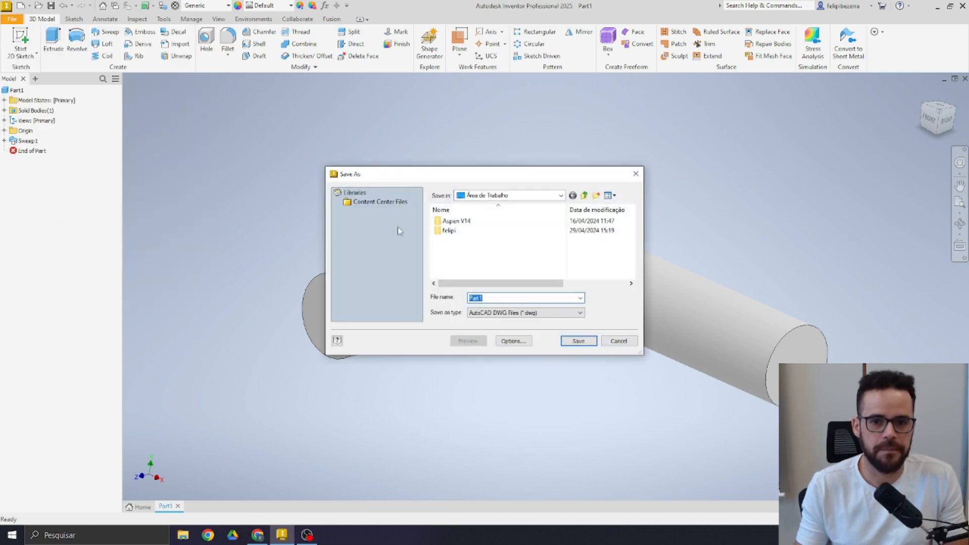
pyautogui.click(573, 315)
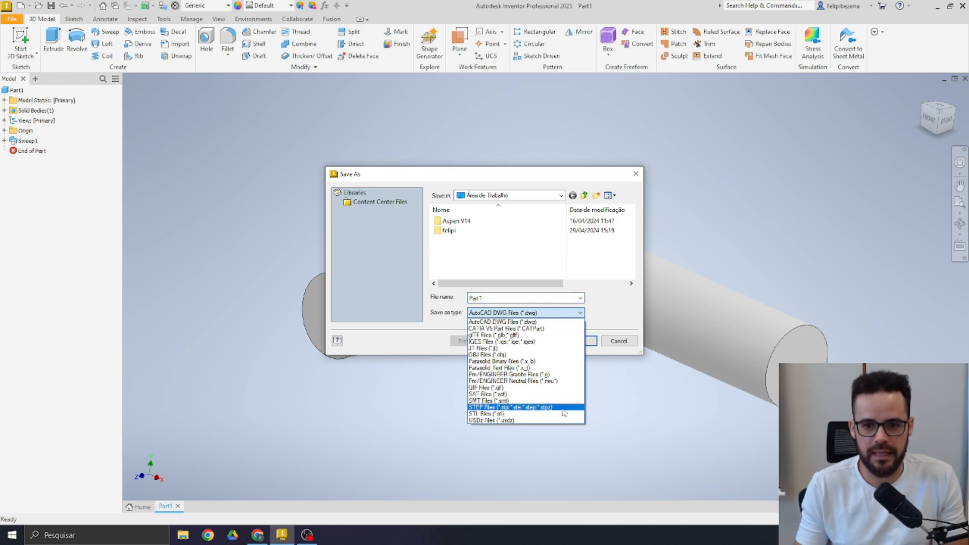
pyautogui.click(486, 407)
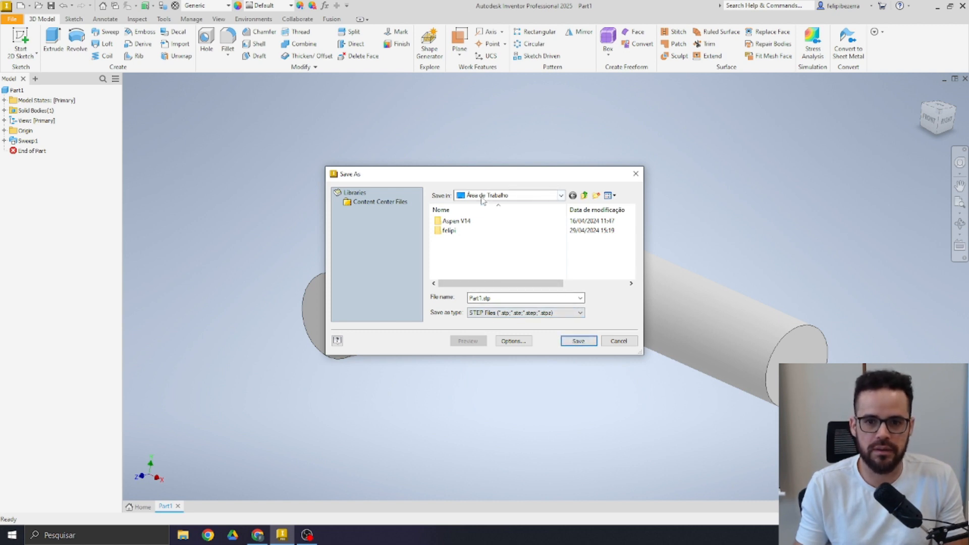
pyautogui.click(577, 342)
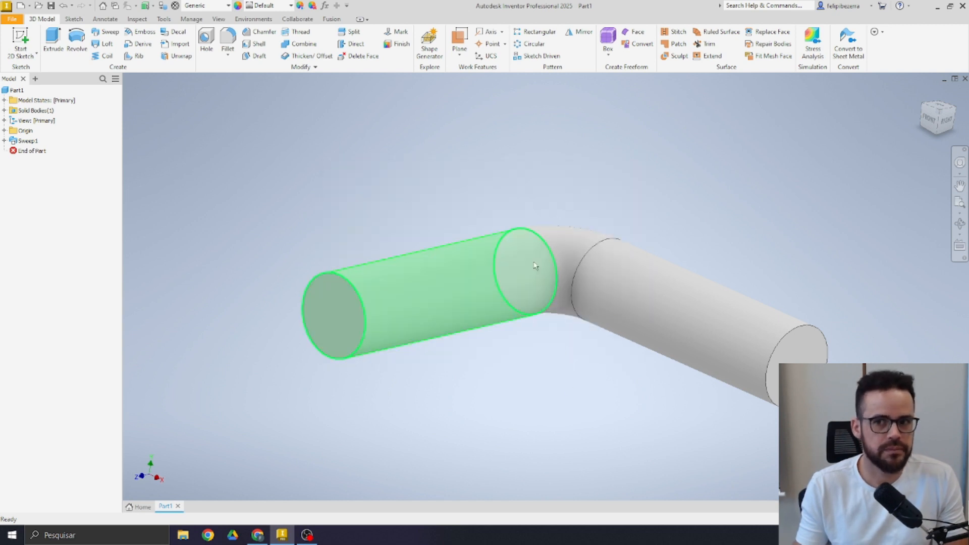
pyautogui.click(307, 535)
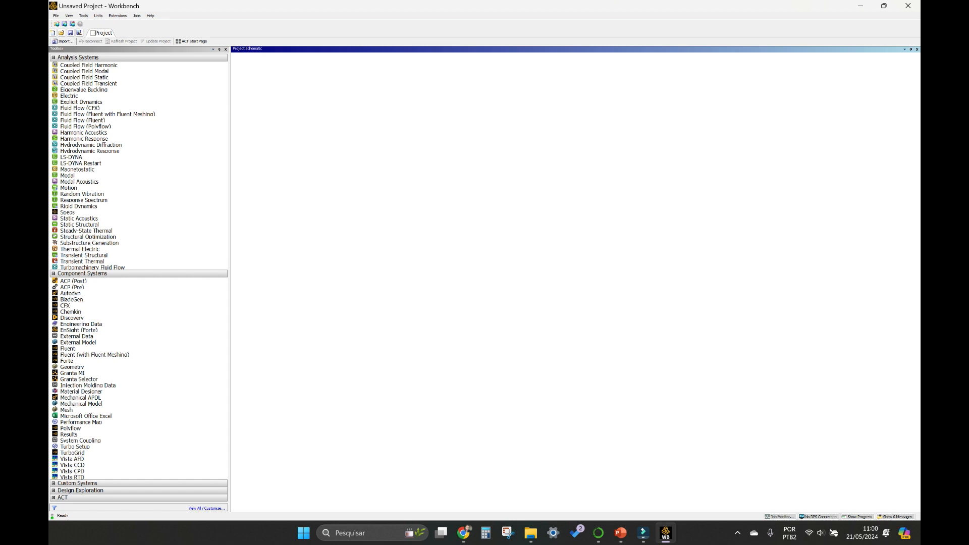
# In Ansys Workbench, import the geometry file Part2.stp from the Aula 8 - CFD folder into the empty project schematic
pyautogui.rightClick(291, 194)
pyautogui.click(311, 223)
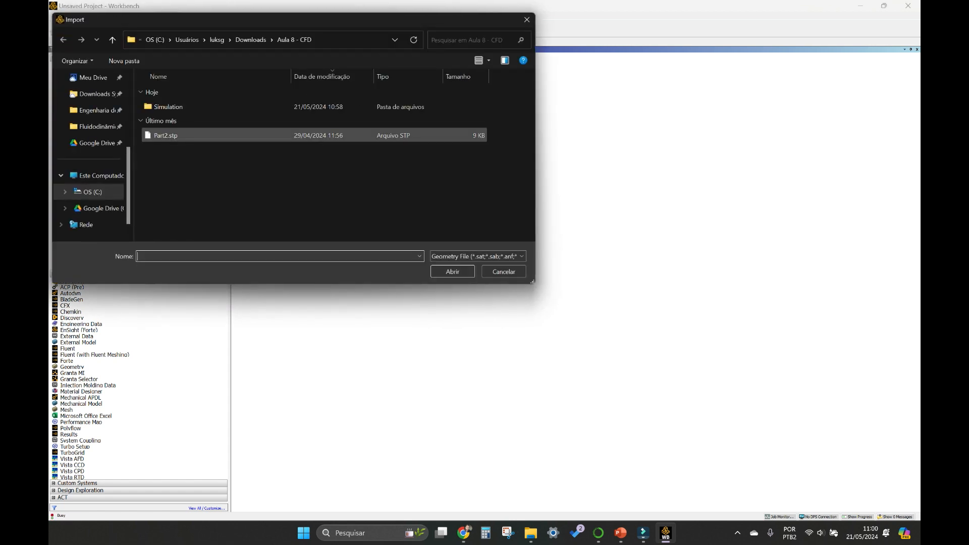
pyautogui.doubleClick(166, 135)
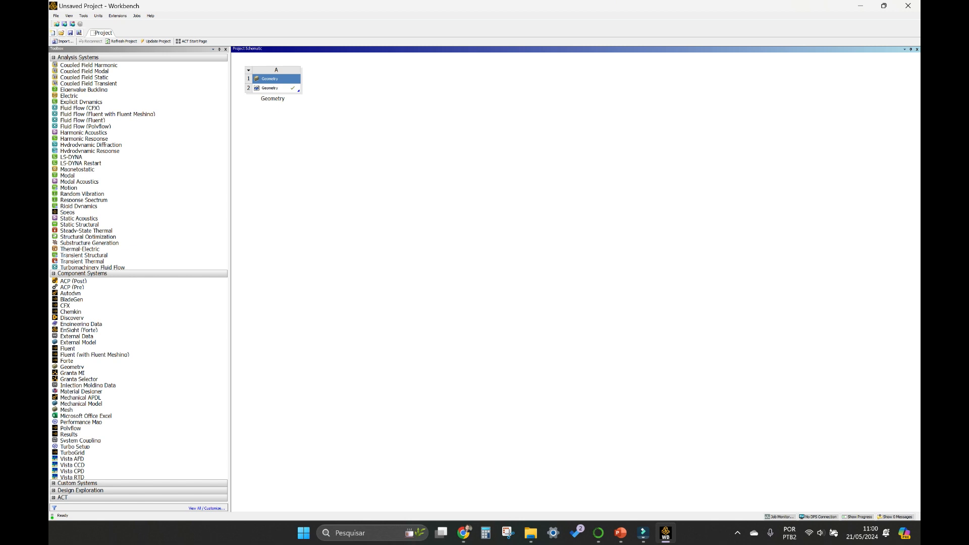
# Open the imported geometry in DesignModeler and generate the import feature
pyautogui.rightClick(276, 90)
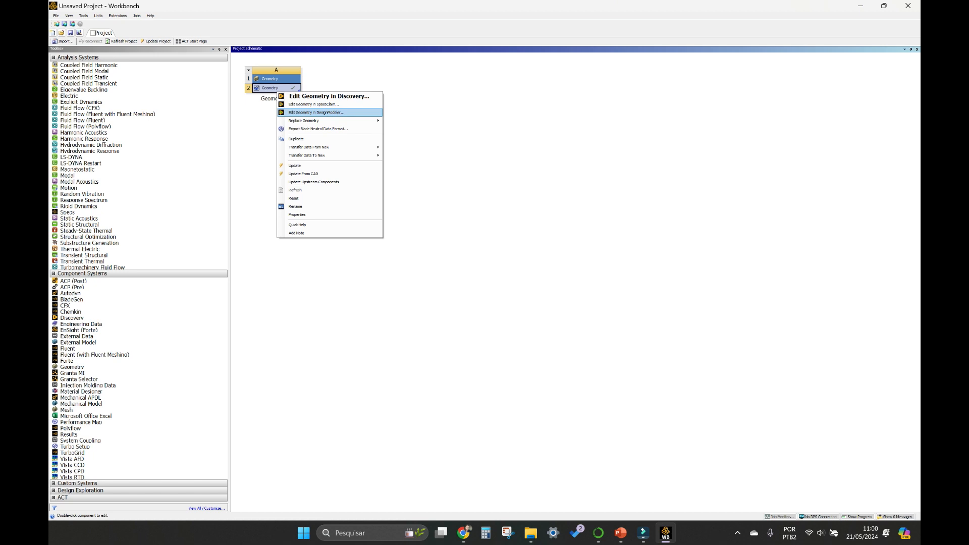
pyautogui.click(316, 112)
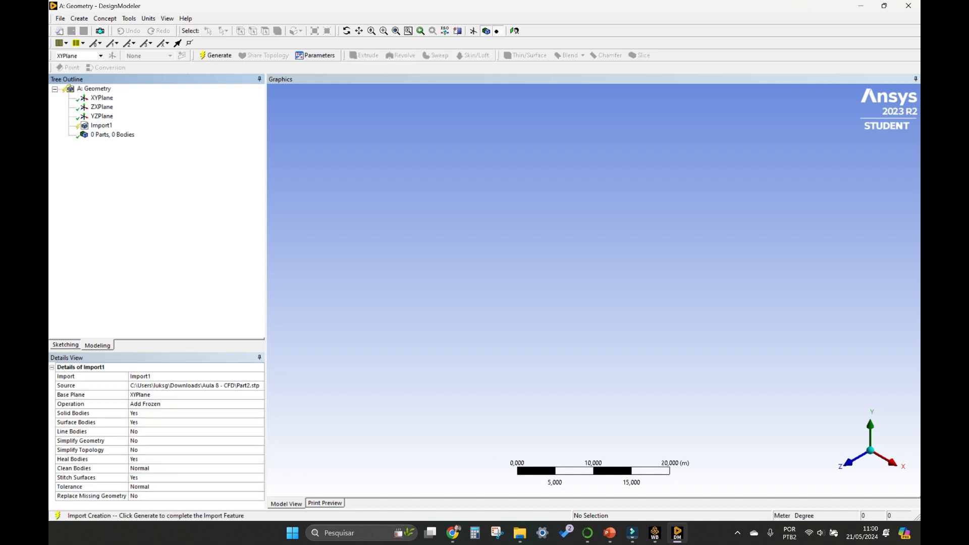
pyautogui.press('F5')
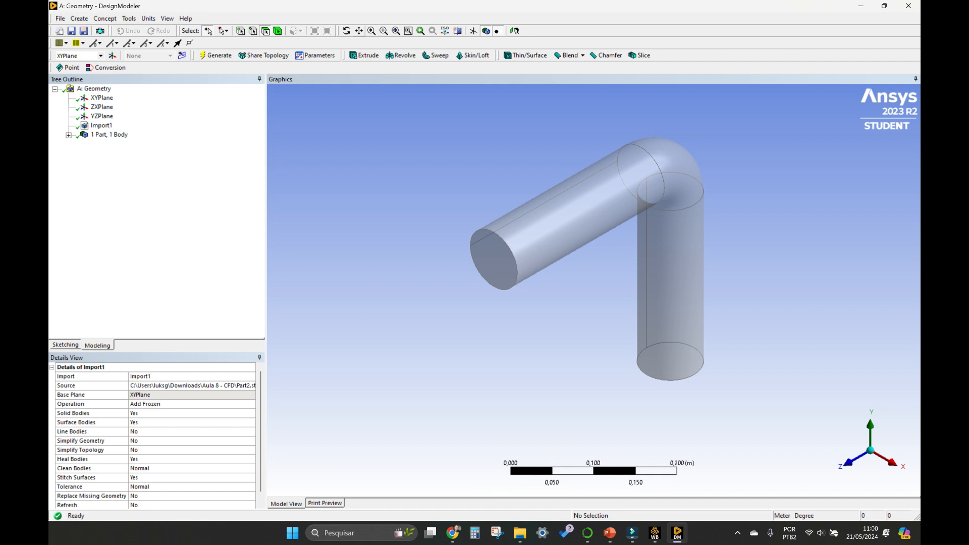
# Examine the imported bent pipe from different angles and positions
pyautogui.click(346, 31)
pyautogui.moveTo(585, 212); pyautogui.dragTo(764, 232)
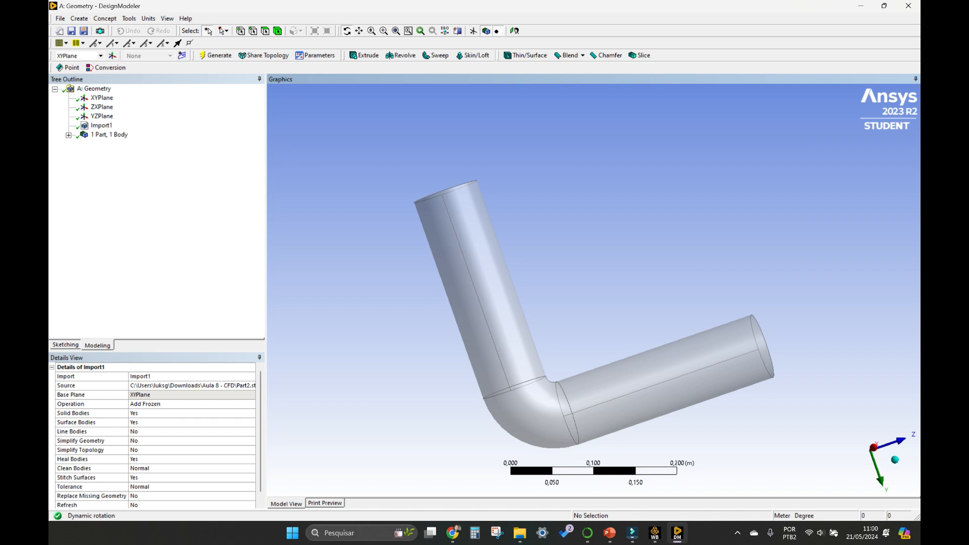
pyautogui.moveTo(591, 283); pyautogui.dragTo(608, 301, button='middle')
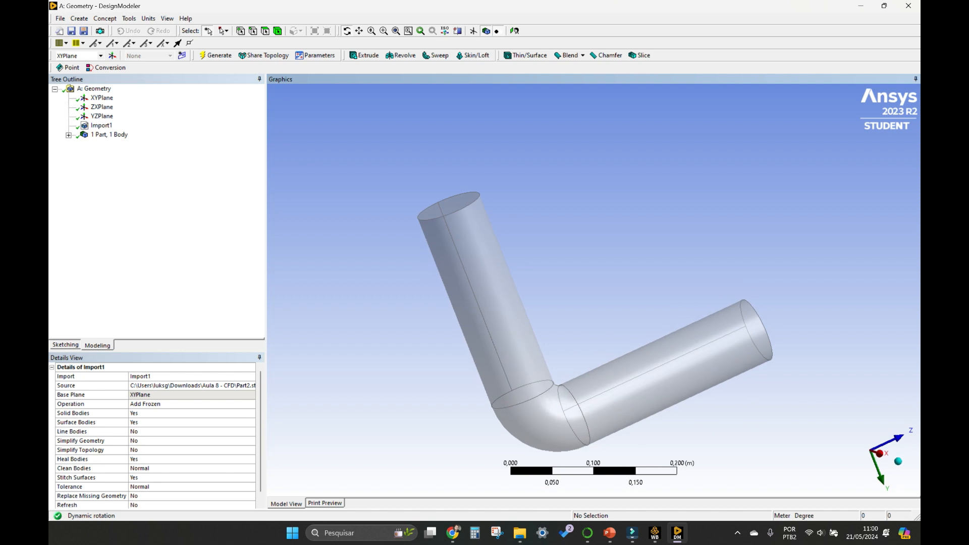
pyautogui.click(486, 386)
pyautogui.moveTo(489, 388)
pyautogui.mouseDown(button='middle')
pyautogui.moveTo(490, 421)
pyautogui.moveTo(512, 426)
pyautogui.moveTo(484, 385)
pyautogui.mouseUp(button='middle')
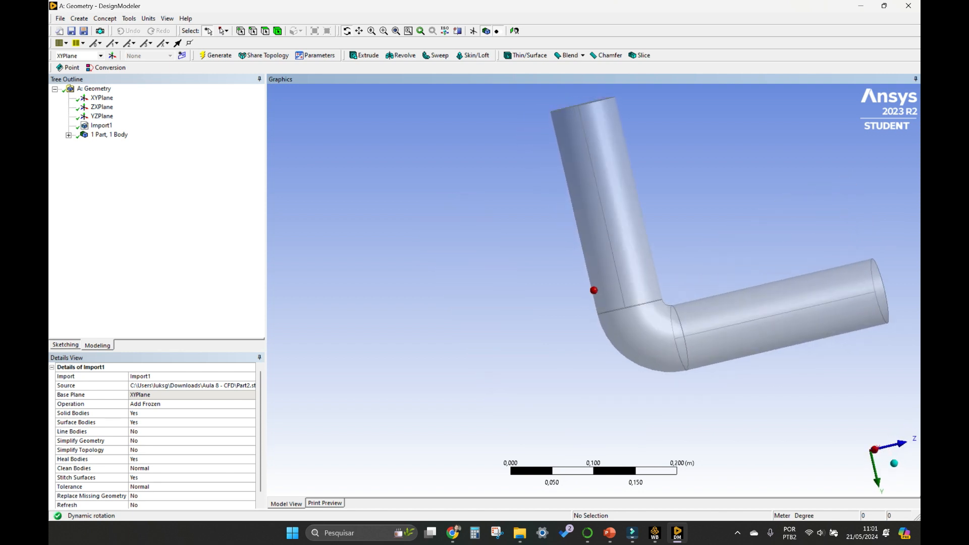
pyautogui.click(359, 31)
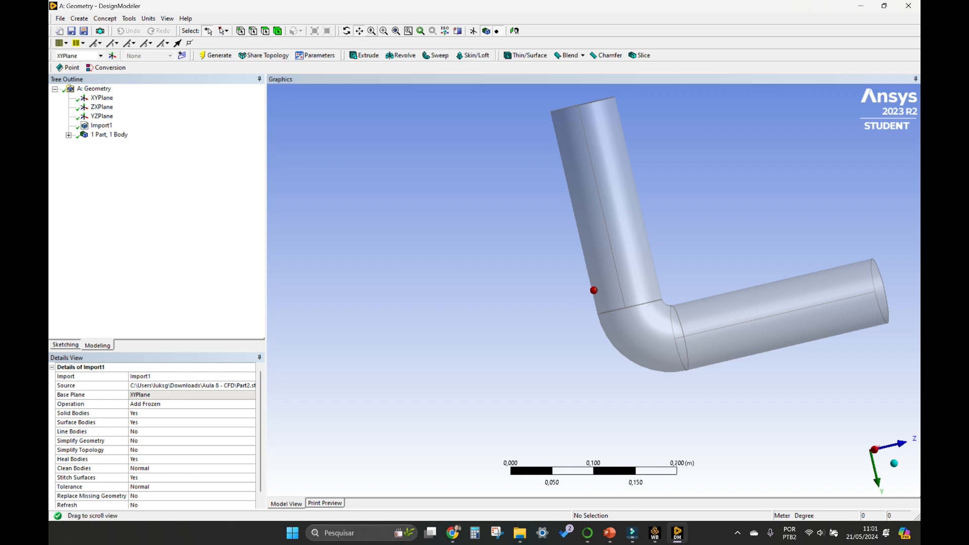
pyautogui.moveTo(601, 253); pyautogui.dragTo(499, 308)
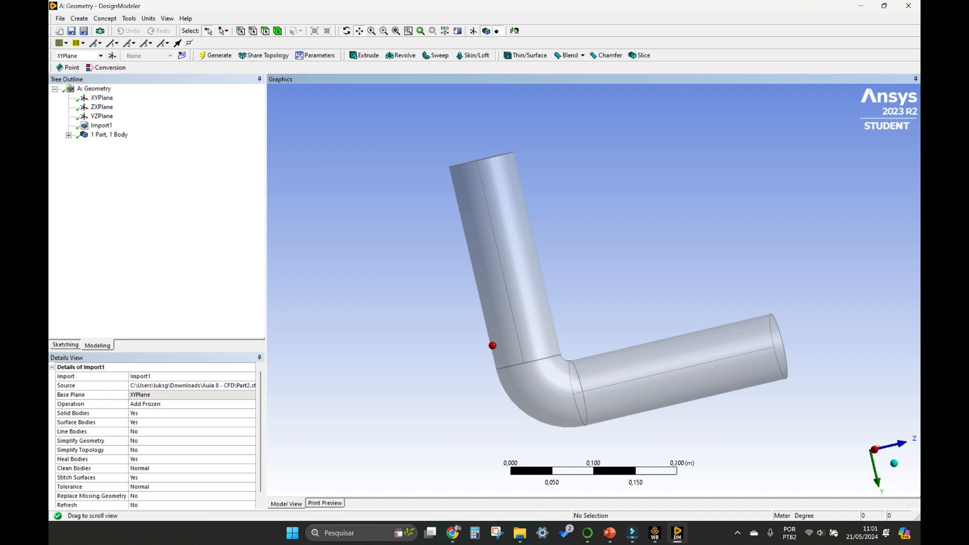
# Close the DesignModeler window
pyautogui.click(908, 6)
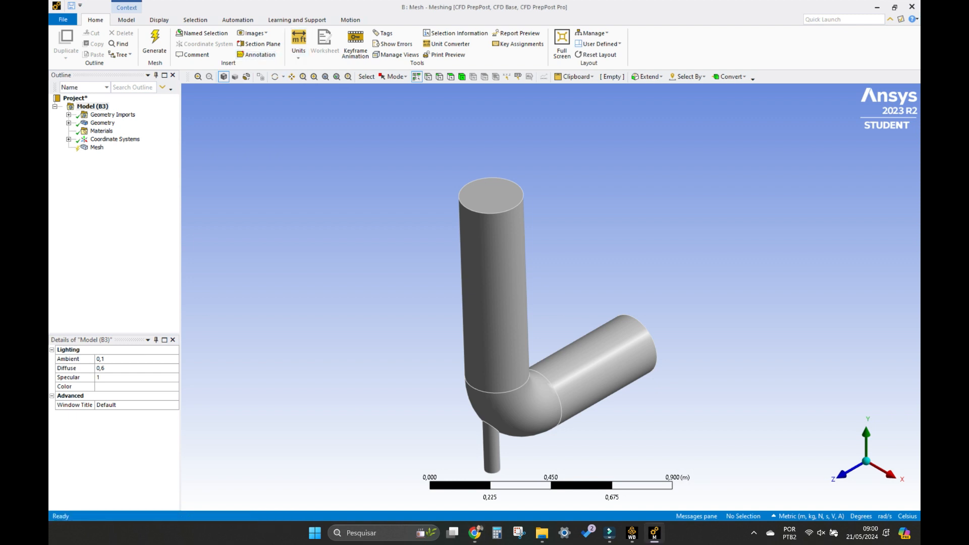
# Examine the bent pipe with its small branch in Ansys Meshing from different angles and check its individual faces
pyautogui.keyDown('ctrl'); pyautogui.moveTo(505, 313); pyautogui.dragTo(487, 217, button='middle'); pyautogui.keyUp('ctrl')
pyautogui.moveTo(487, 217); pyautogui.dragTo(475, 234)
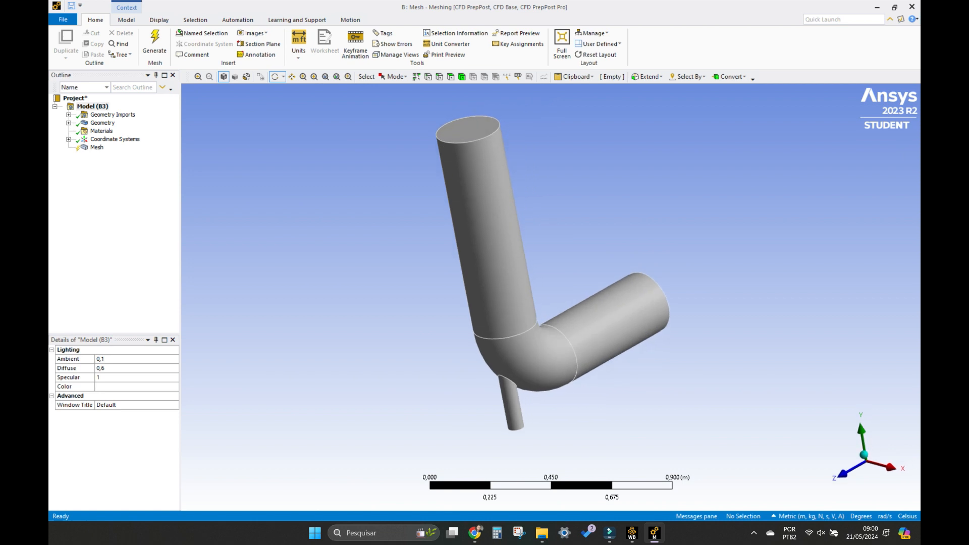
pyautogui.click(291, 77)
pyautogui.click(474, 193)
pyautogui.moveTo(474, 193); pyautogui.dragTo(476, 246)
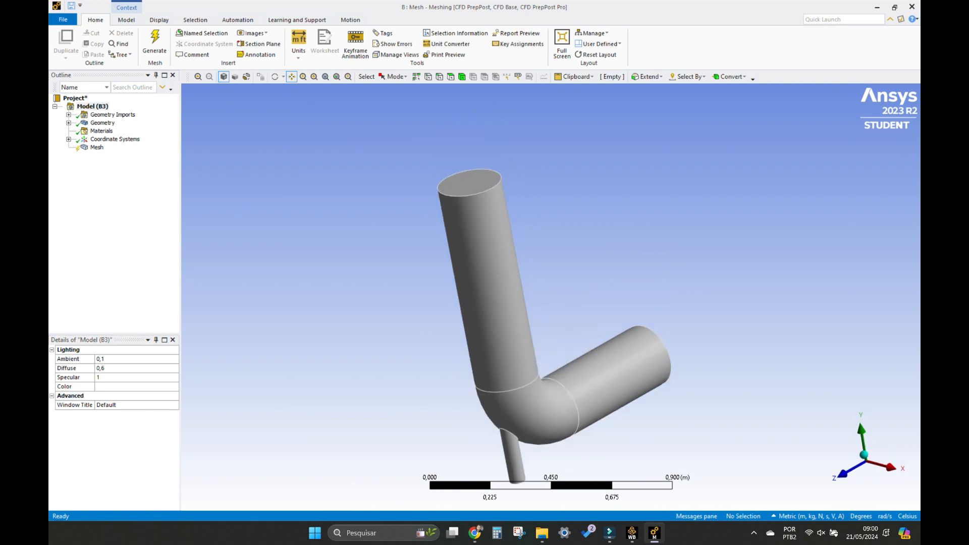
pyautogui.click(275, 76)
pyautogui.moveTo(476, 247)
pyautogui.mouseDown(button='middle')
pyautogui.moveTo(476, 212)
pyautogui.moveTo(479, 250)
pyautogui.mouseUp(button='middle')
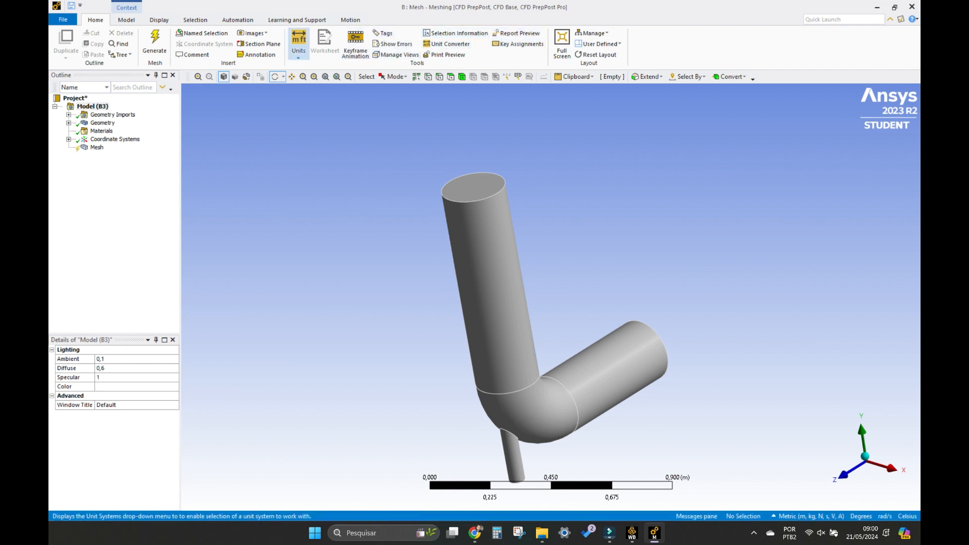
pyautogui.click(394, 77)
pyautogui.click(403, 86)
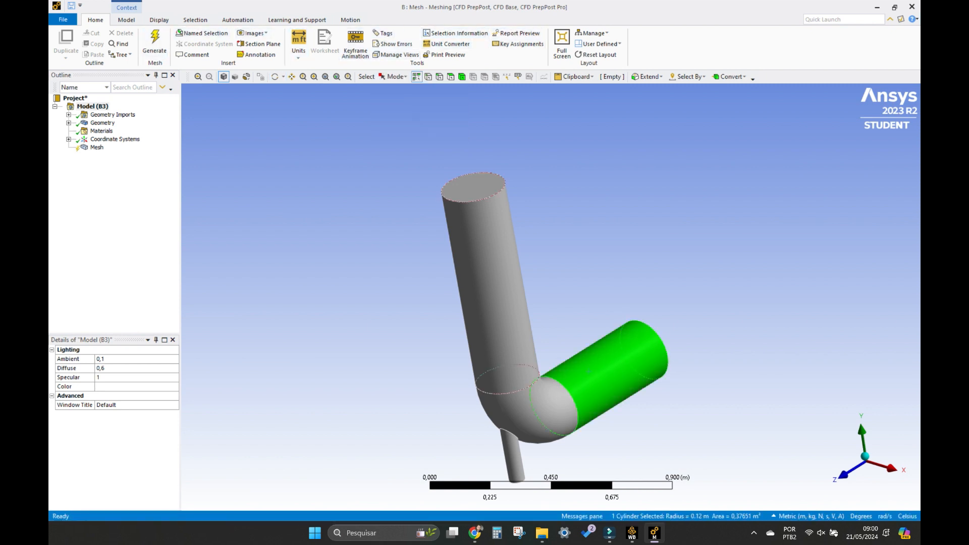
pyautogui.hotkey('alt', 'Tab')
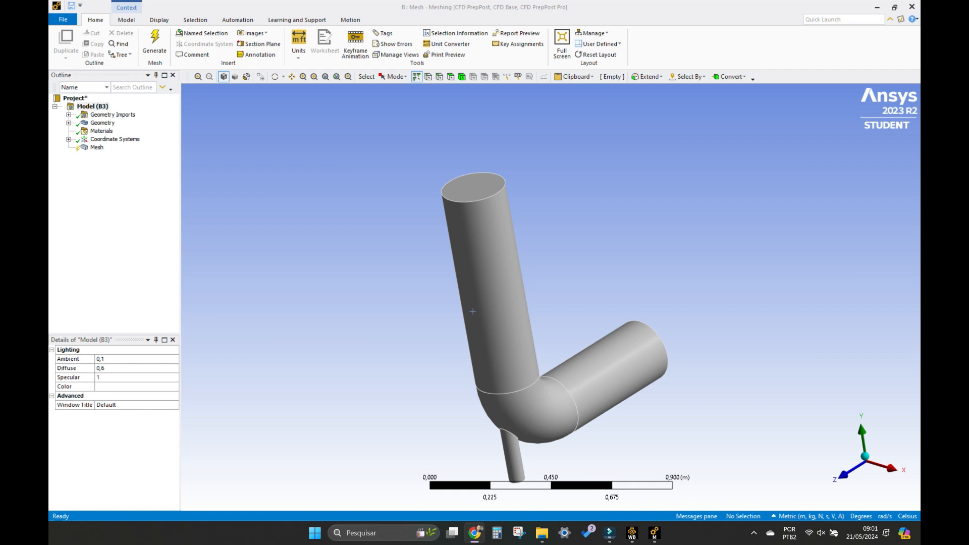
# Set the mesh's physics preference to CFD, with Fluent as the solver preference
pyautogui.click(96, 147)
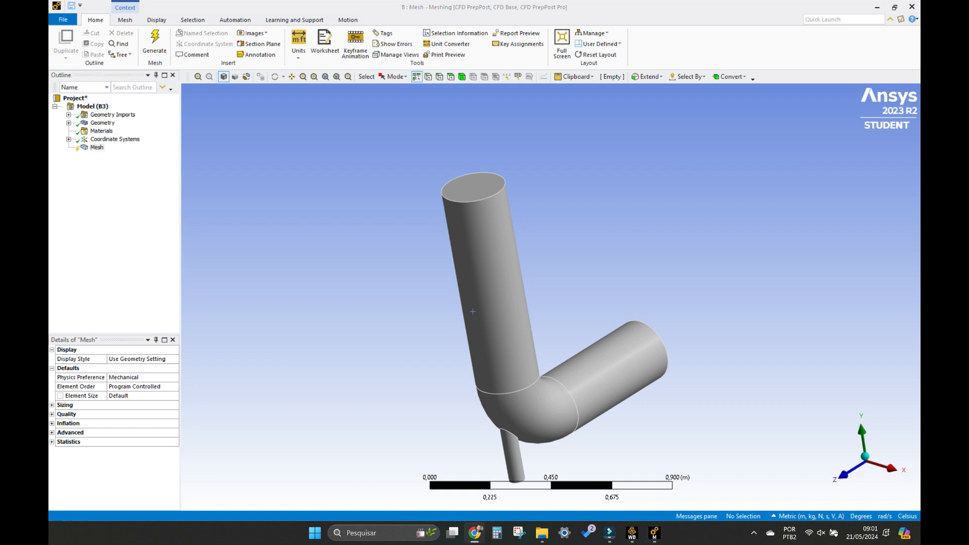
pyautogui.click(152, 377)
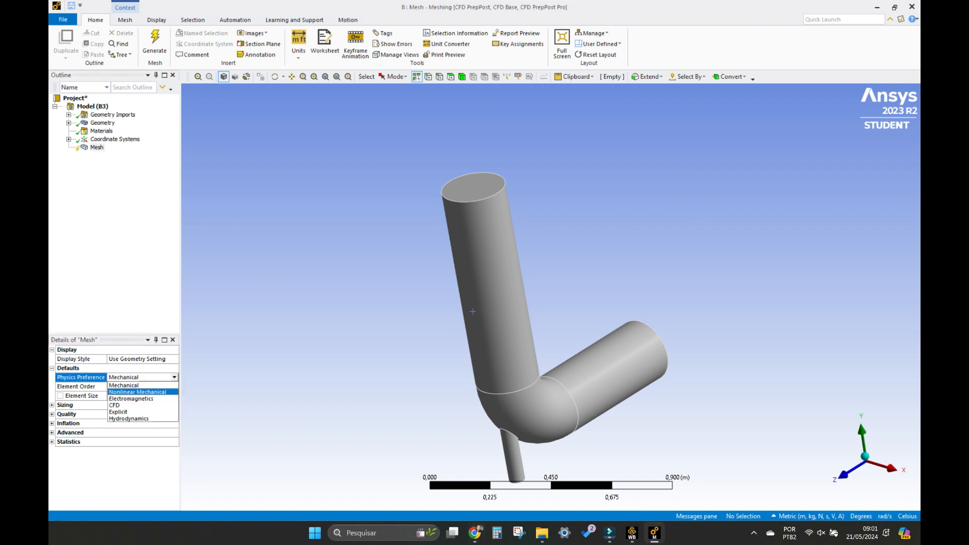
pyautogui.click(152, 405)
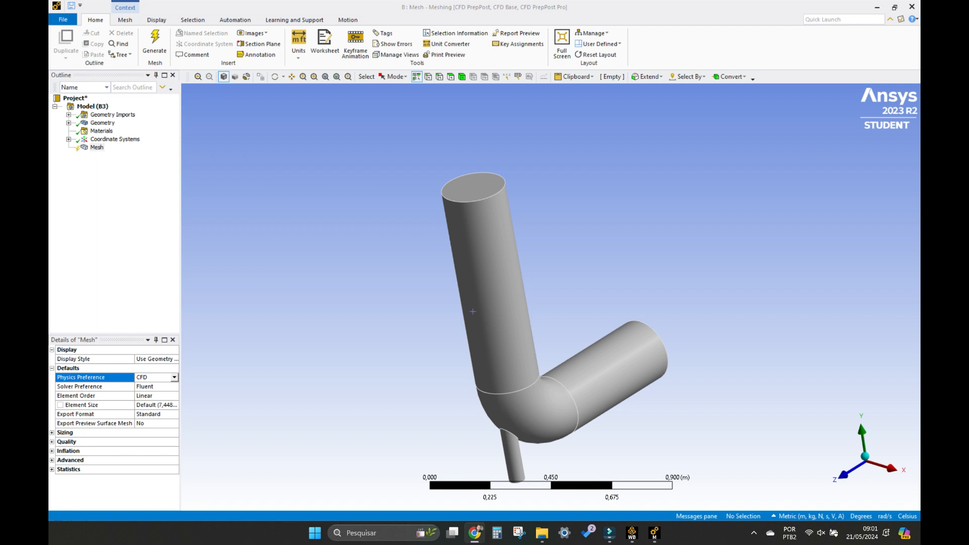
pyautogui.click(303, 389)
pyautogui.doubleClick(151, 386)
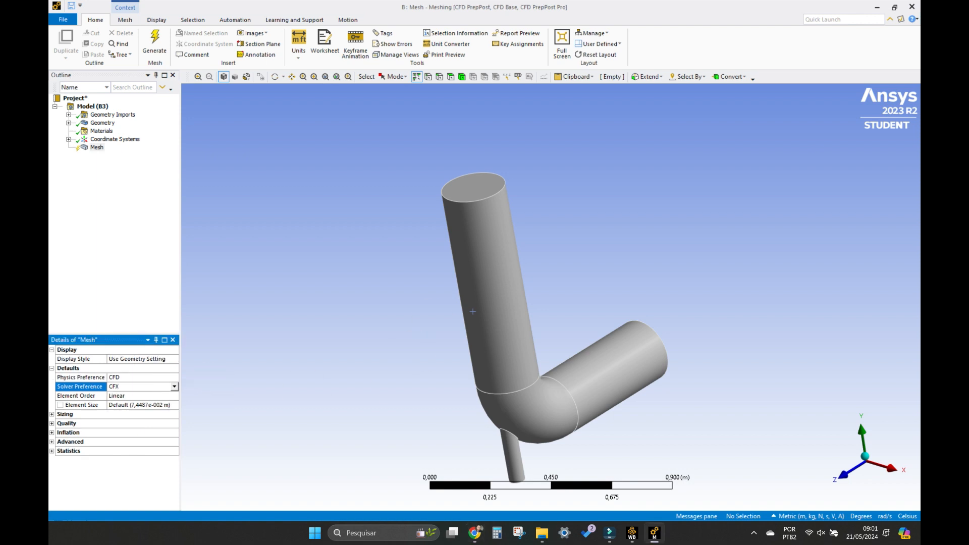
pyautogui.press('Up')
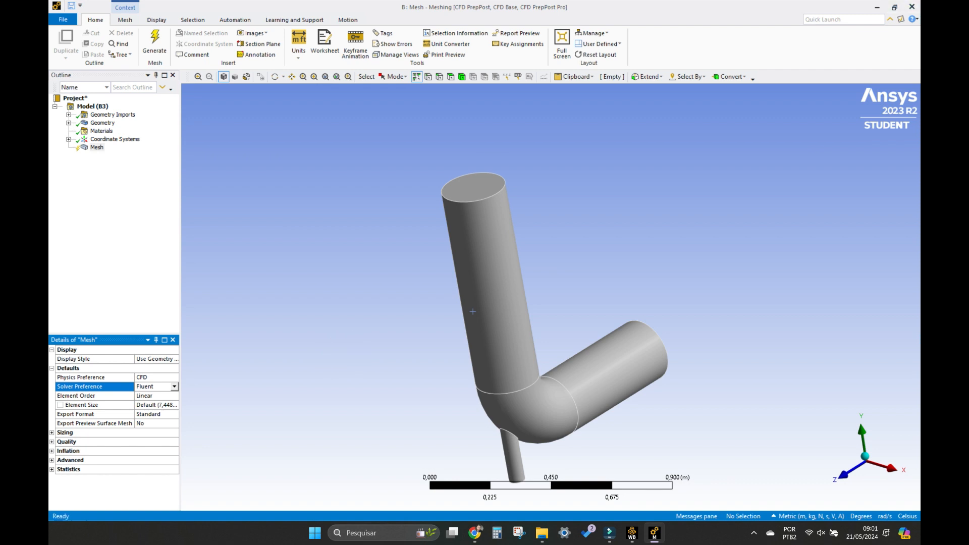
# Expand the mesh's sizing settings and set the global element size to 0,016 m
pyautogui.press('Down')
pyautogui.press('Down')
pyautogui.press('Down')
pyautogui.press('Down')
pyautogui.press('Down')
pyautogui.press('Right')
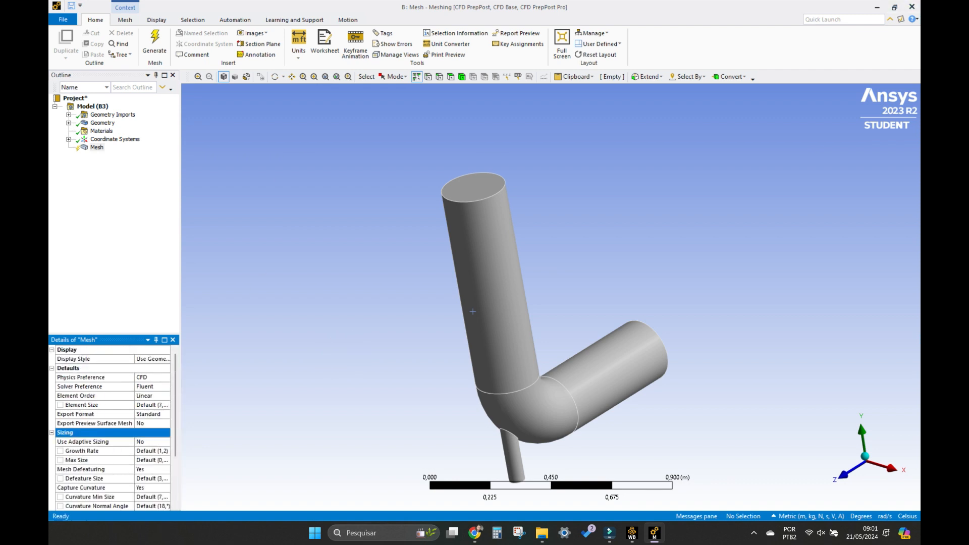
pyautogui.moveTo(114, 336); pyautogui.dragTo(114, 209)
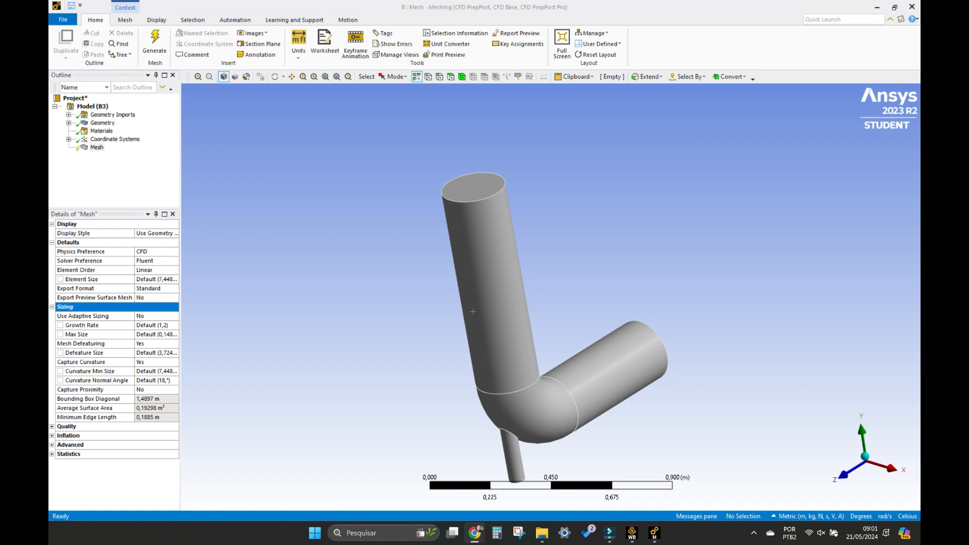
pyautogui.click(80, 279)
pyautogui.write('0,01')
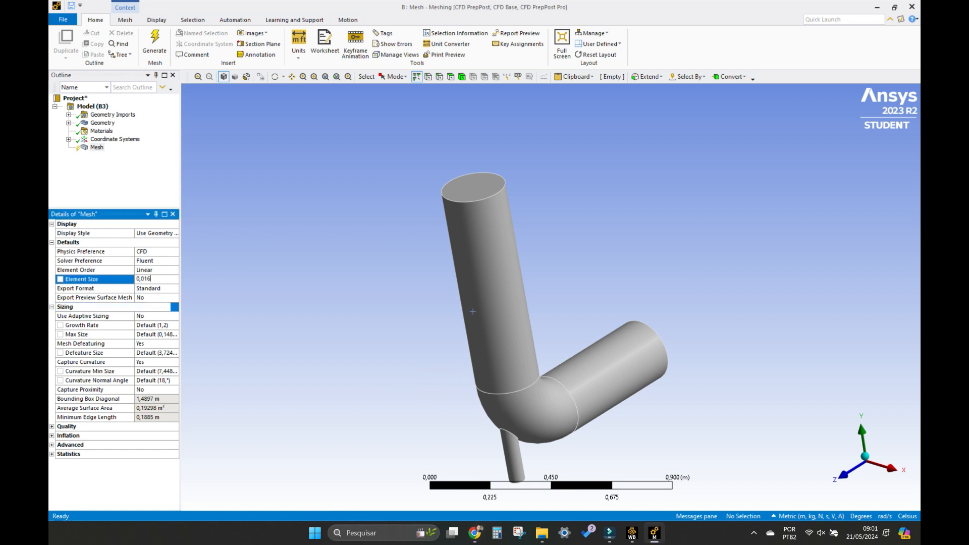
pyautogui.write('6')
pyautogui.press('Return')
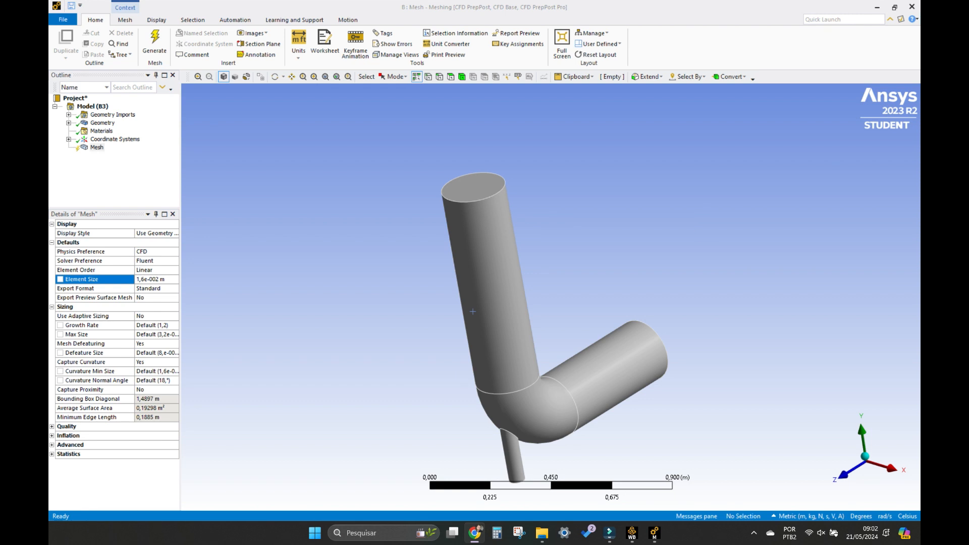
# Set the mesh's maximum size to 0,016 m
pyautogui.click(157, 334)
pyautogui.write('0,016')
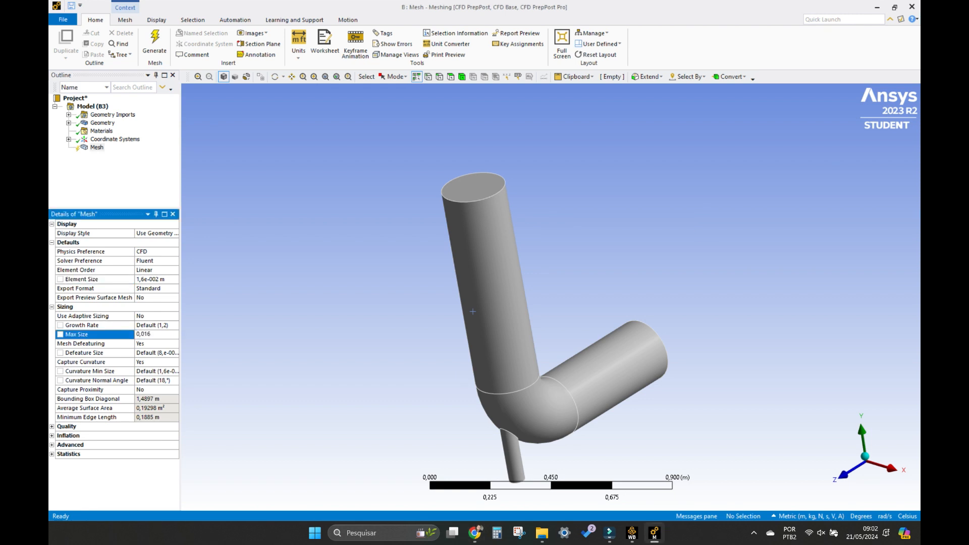
pyautogui.press('Return')
pyautogui.hotkey('alt', 'Tab')
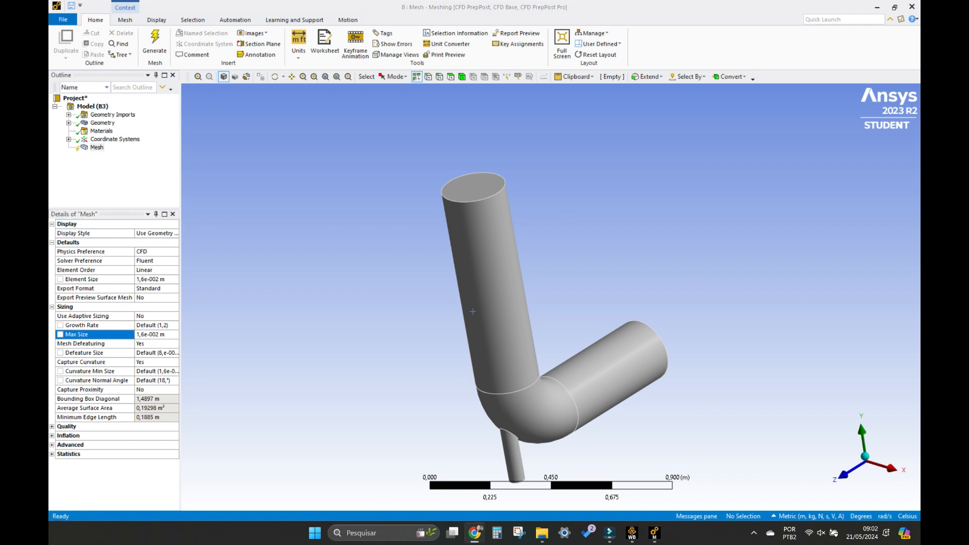
# Insert an inflation control in the mesh and scope its geometry to the whole pipe body
pyautogui.rightClick(97, 147)
pyautogui.moveTo(126, 154)
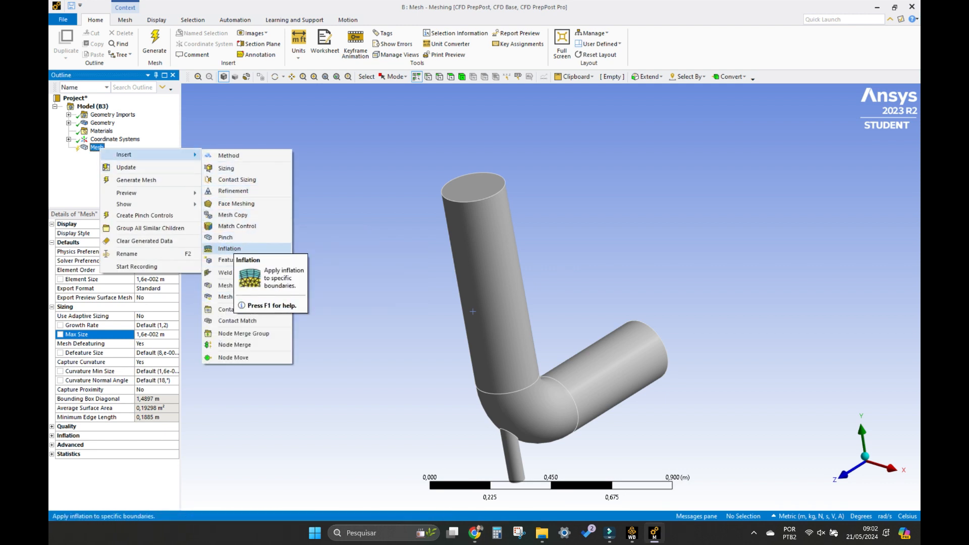
pyautogui.click(229, 248)
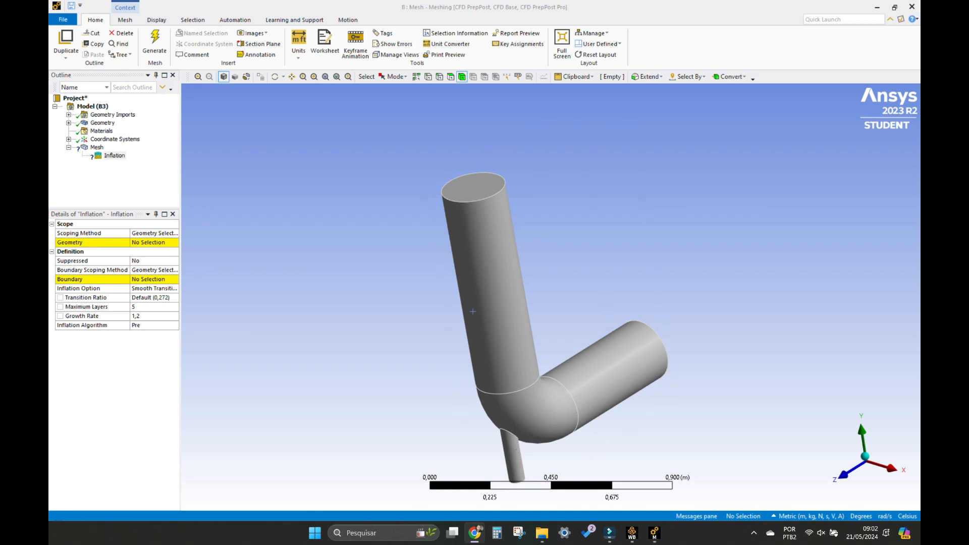
pyautogui.click(474, 315)
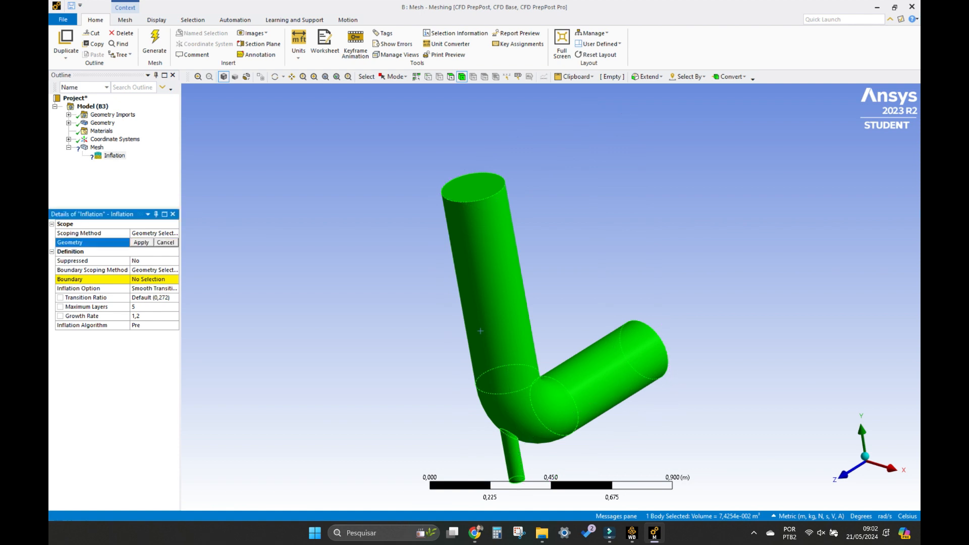
pyautogui.press('Return')
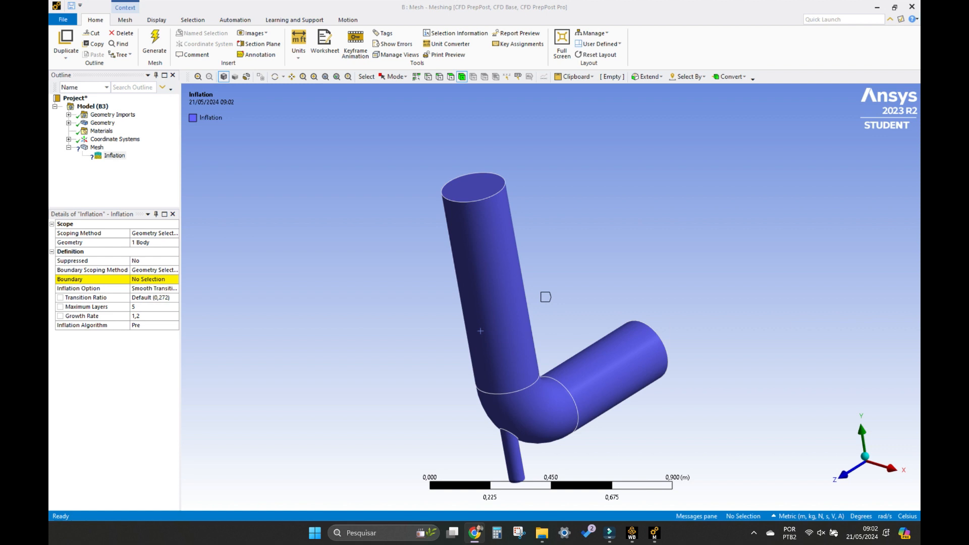
# Assign the outer walls of the two large straight pipes and the elbow as the inflation boundary
pyautogui.click(154, 280)
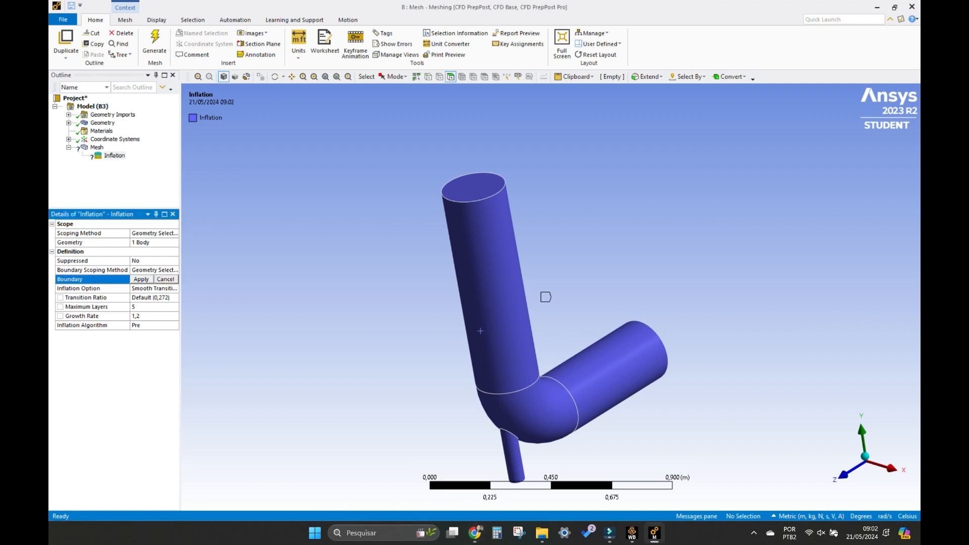
pyautogui.click(480, 331)
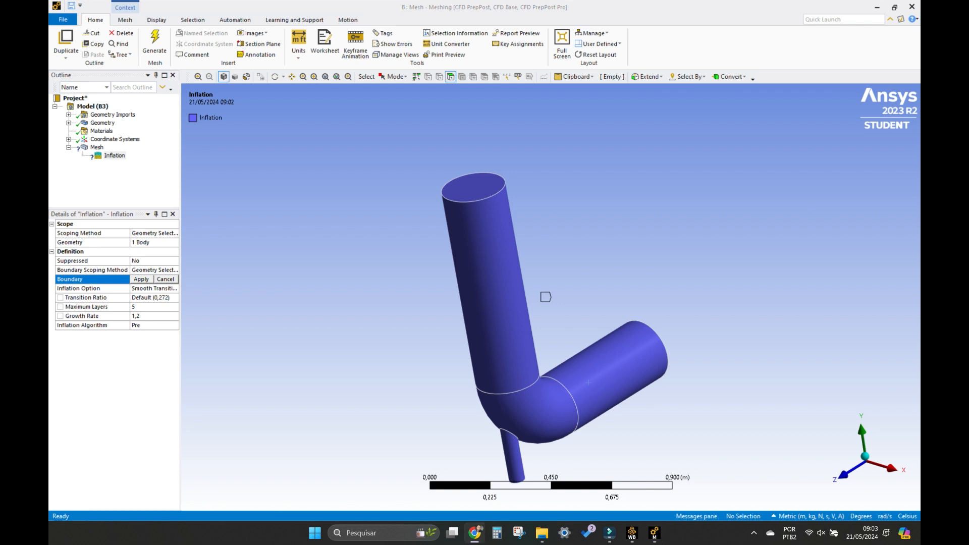
pyautogui.click(545, 297)
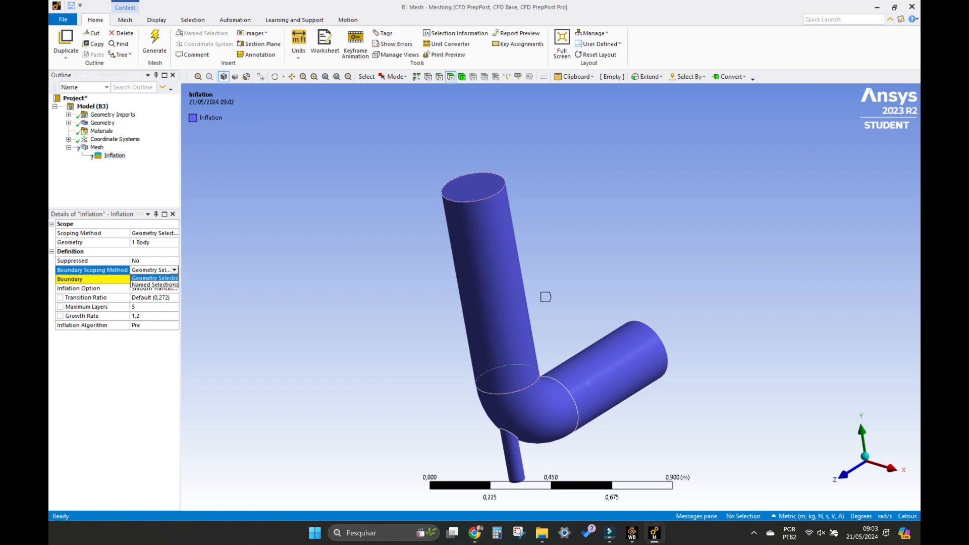
pyautogui.click(490, 283)
pyautogui.click(605, 368)
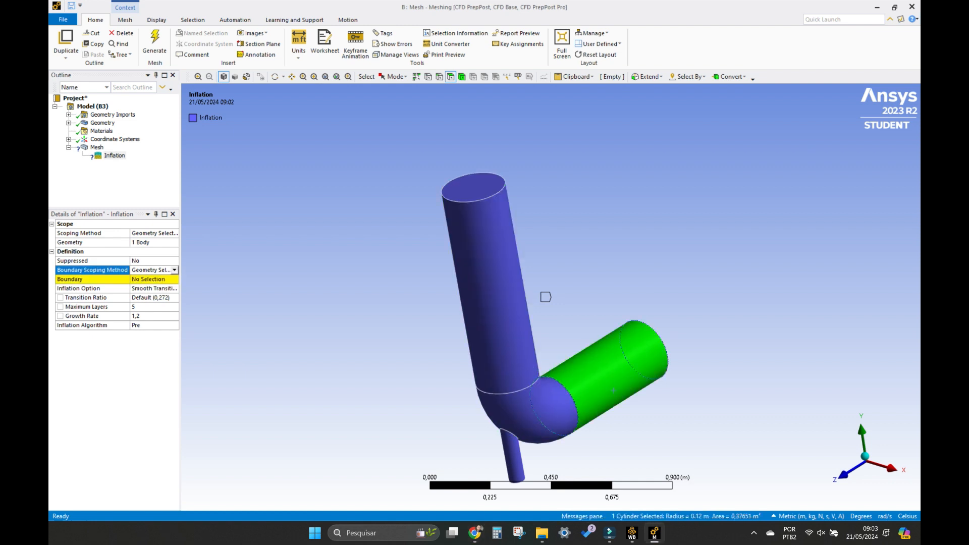
pyautogui.keyDown('ctrl'); pyautogui.click(509, 399); pyautogui.keyUp('ctrl')
pyautogui.keyDown('ctrl'); pyautogui.click(489, 283); pyautogui.keyUp('ctrl')
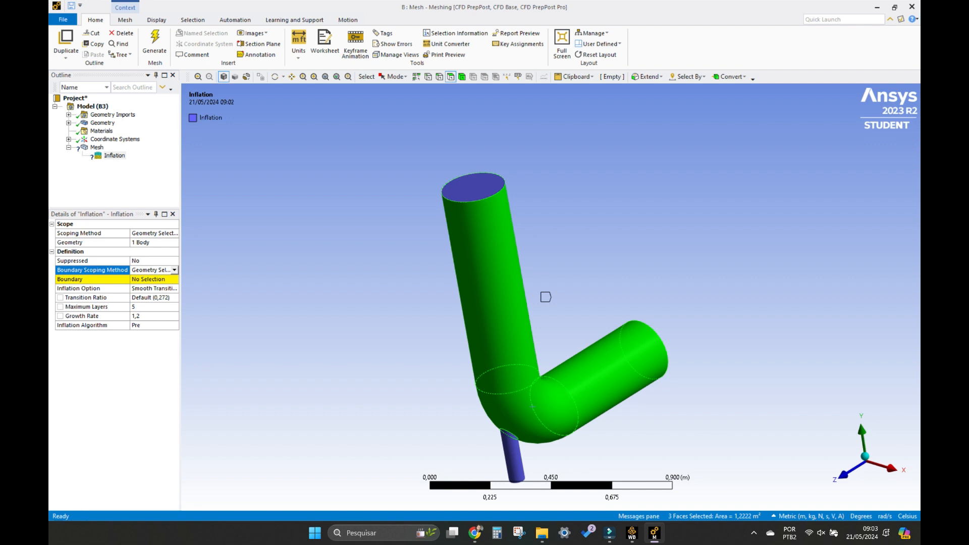
pyautogui.click(93, 279)
pyautogui.hotkey('alt', 'Tab')
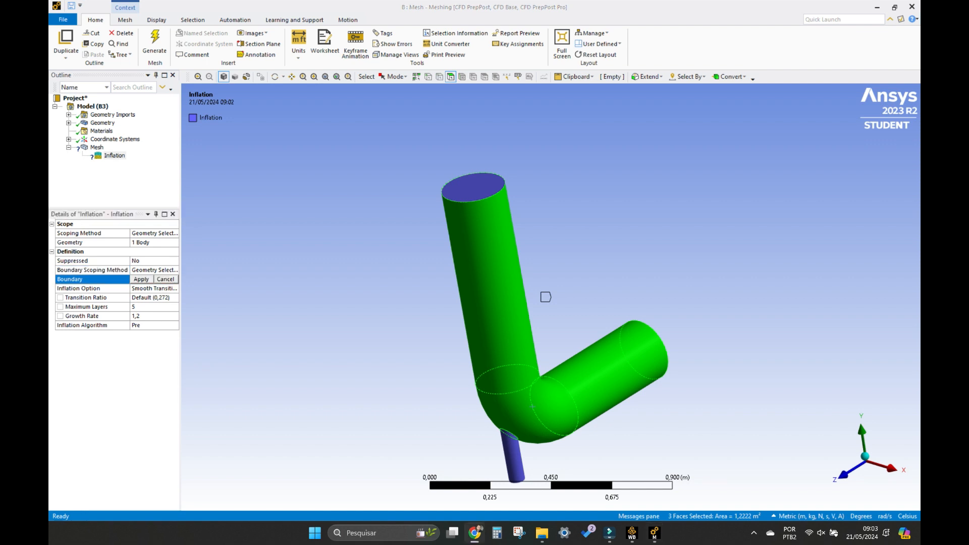
pyautogui.click(142, 279)
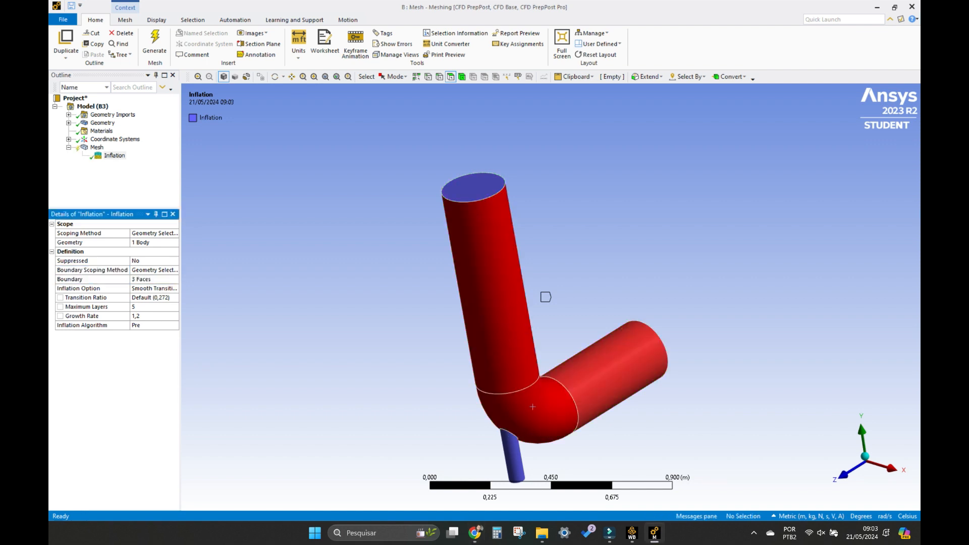
pyautogui.hotkey('alt', 'Tab')
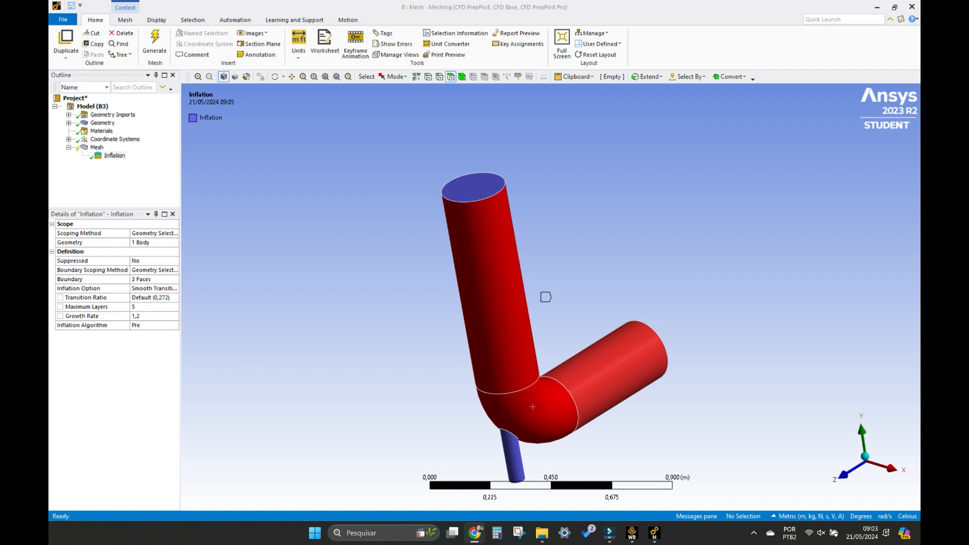
# Change the inflation option to Total Thickness and set the maximum thickness to 0,02 m
pyautogui.click(151, 288)
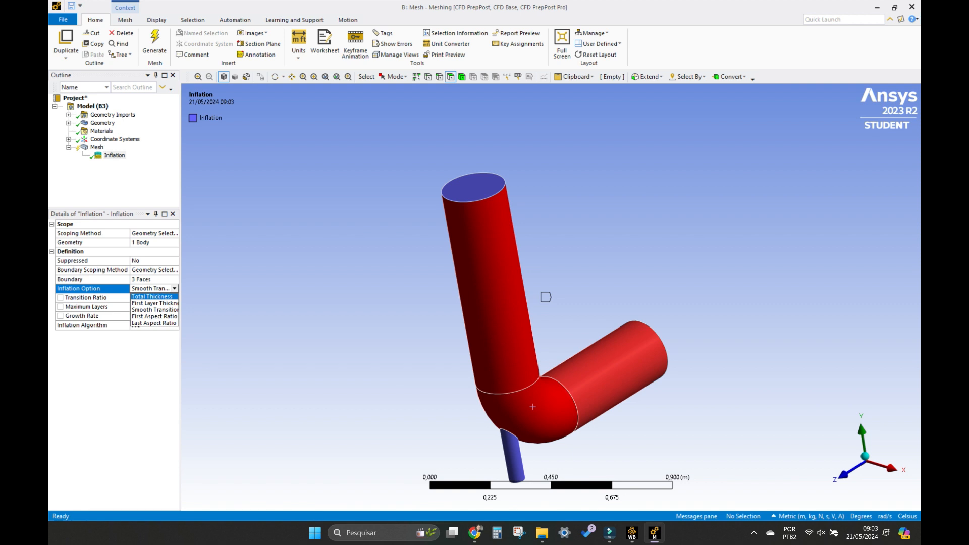
pyautogui.press('Return')
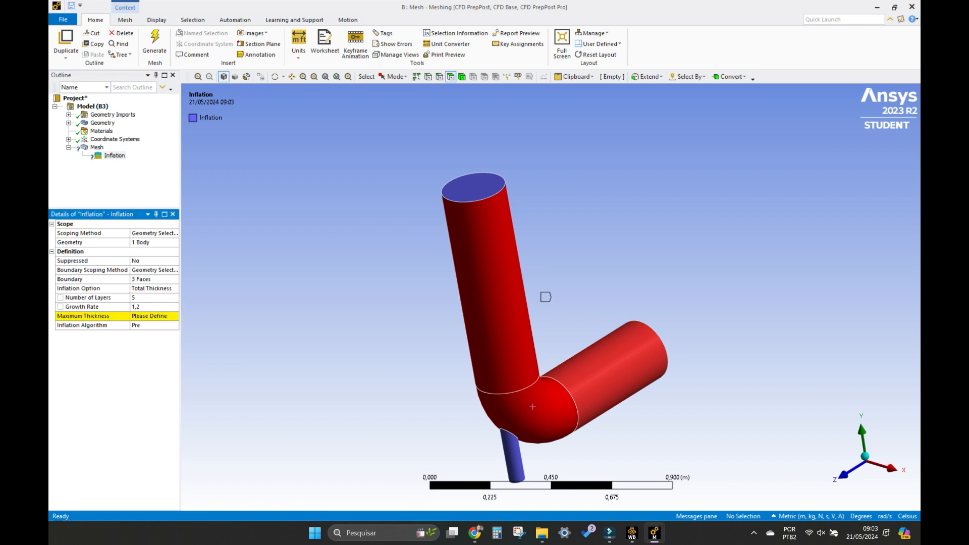
pyautogui.hotkey('alt', 'Tab')
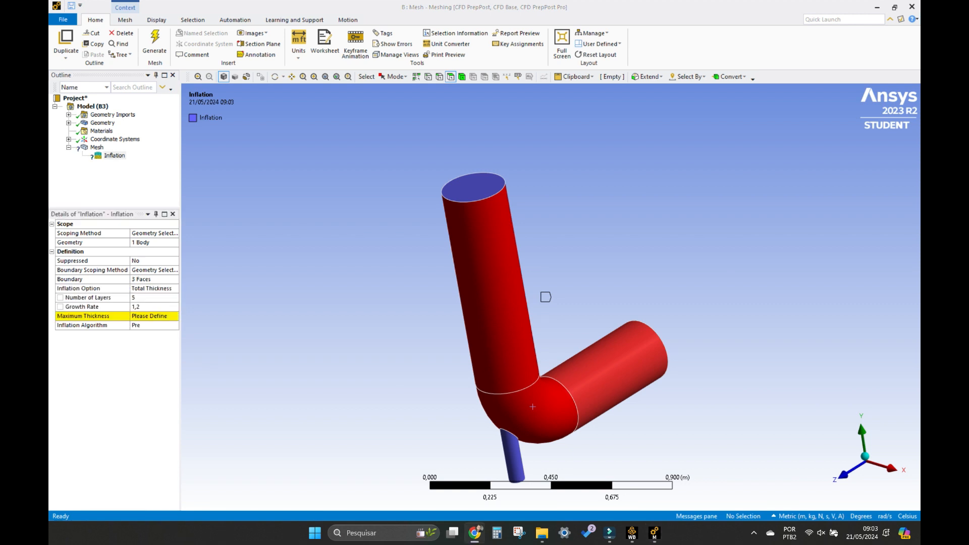
pyautogui.hotkey('alt', 'Tab')
pyautogui.write('0,02')
pyautogui.press('Return')
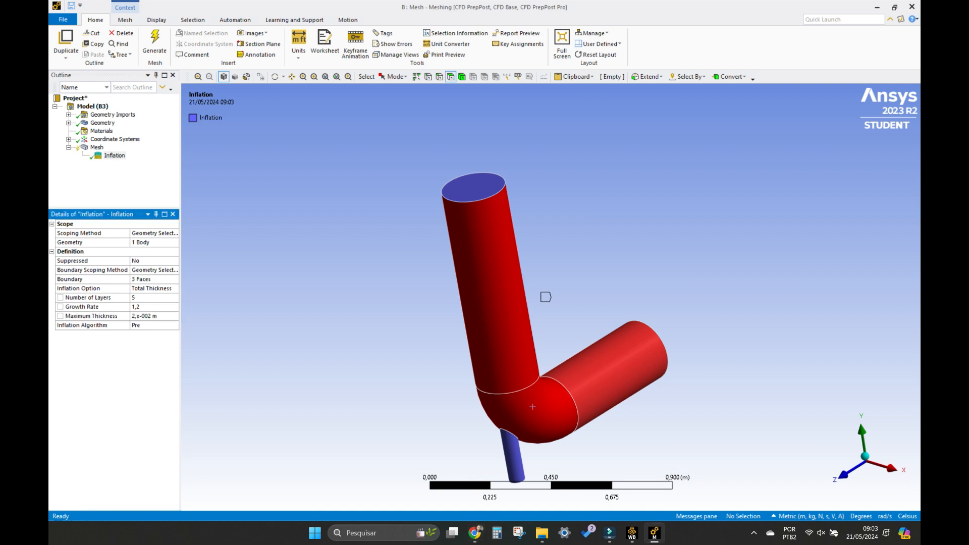
pyautogui.hotkey('alt', 'Tab')
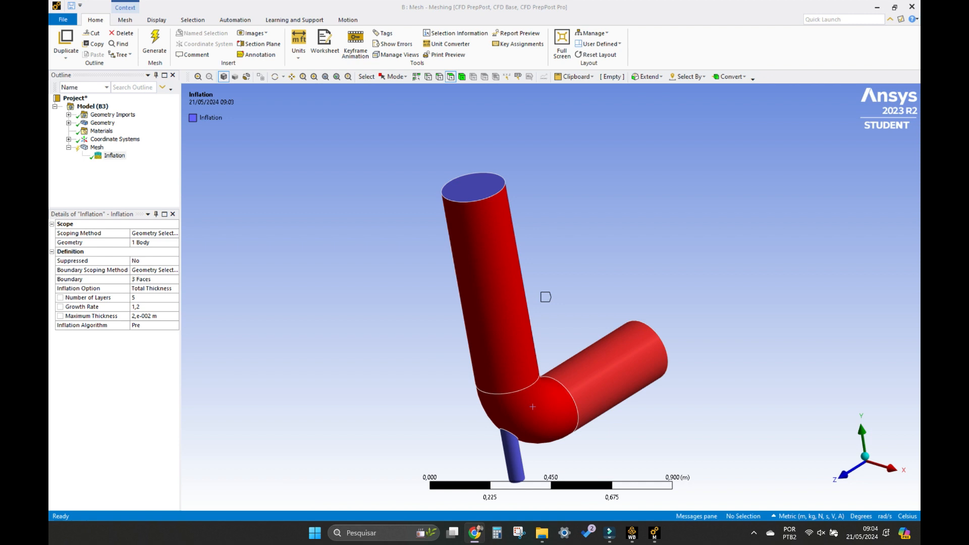
# Insert a second inflation control in the mesh and scope its geometry to the whole pipe body
pyautogui.rightClick(96, 147)
pyautogui.moveTo(142, 154)
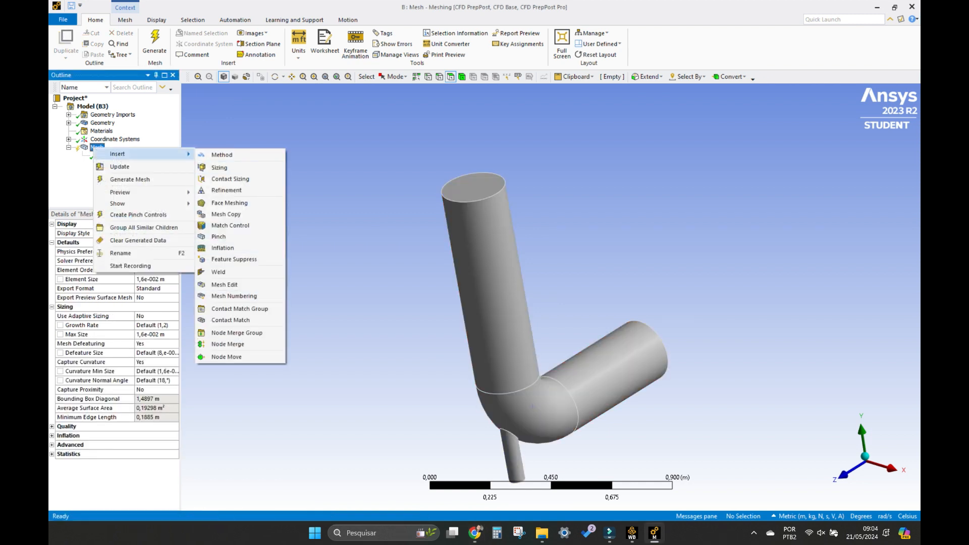
pyautogui.click(222, 248)
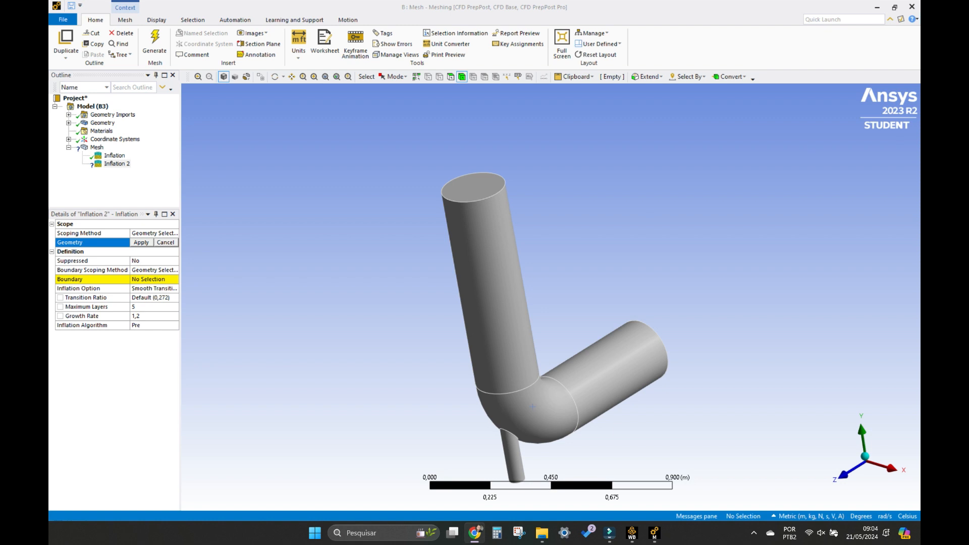
pyautogui.click(490, 274)
pyautogui.press('Return')
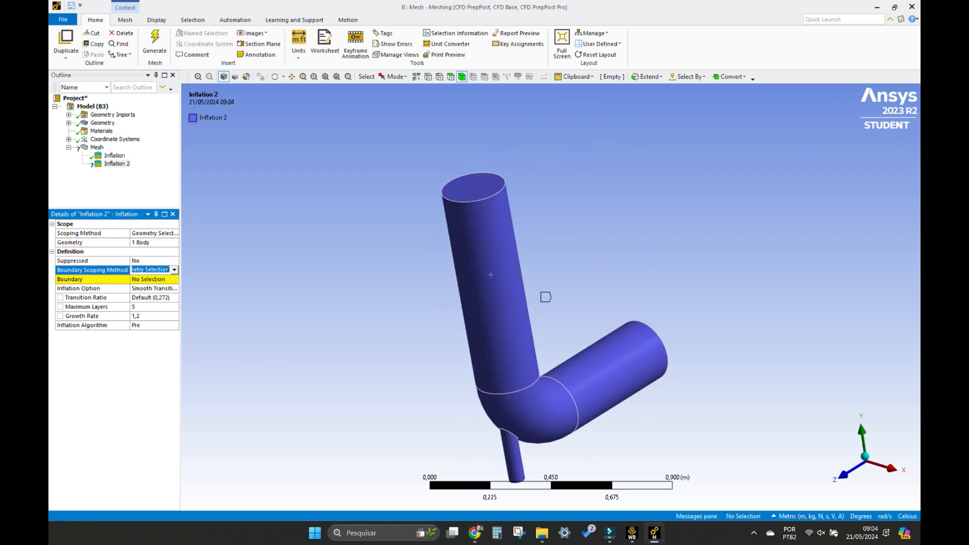
# Assign the outer wall of the small branch pipe as the second inflation's boundary
pyautogui.click(152, 279)
pyautogui.click(515, 454)
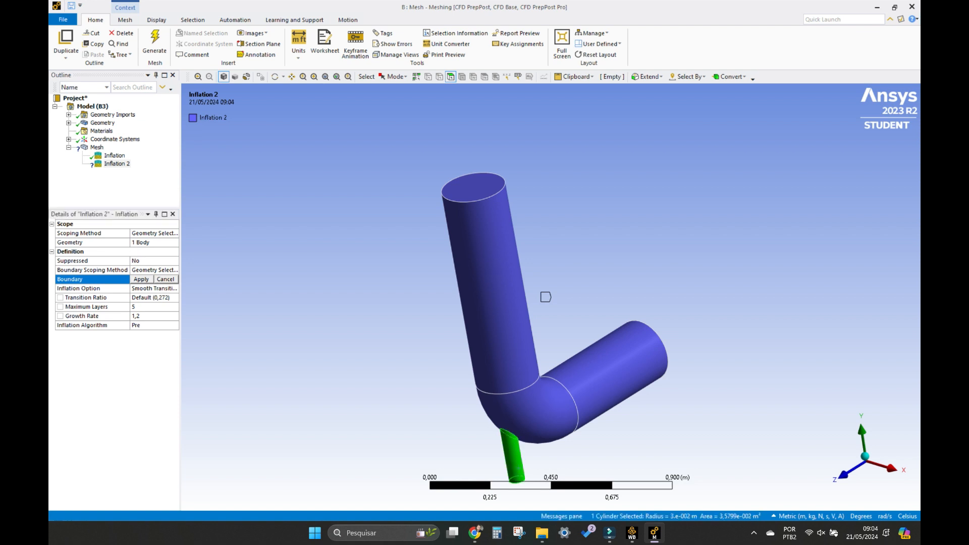
pyautogui.press('Return')
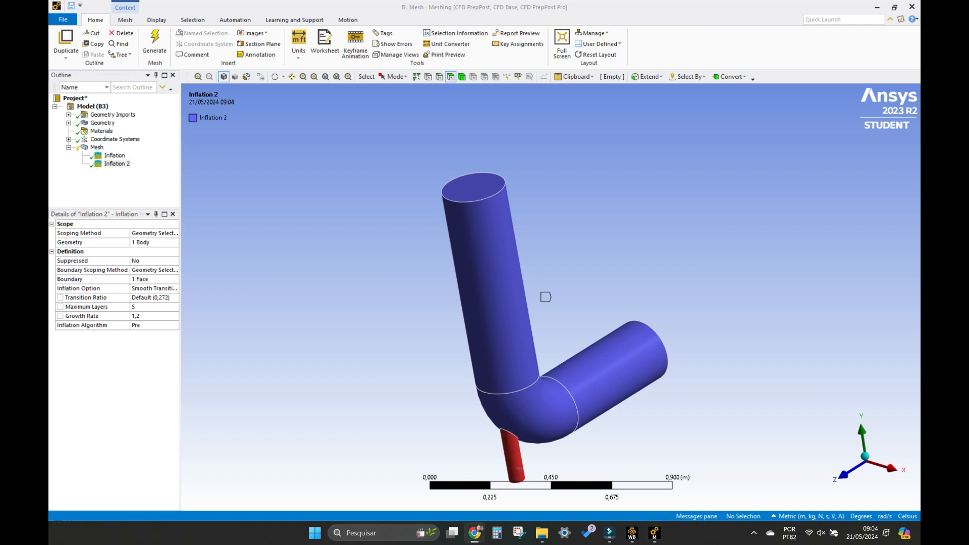
# Change the second inflation's option to Total Thickness and set its maximum thickness to 0,008 m
pyautogui.click(154, 288)
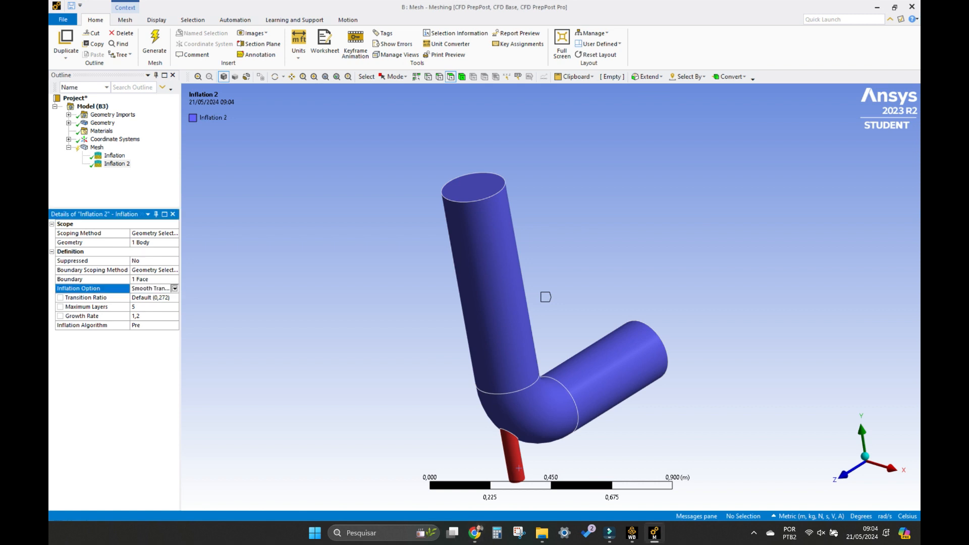
pyautogui.click(174, 288)
pyautogui.click(154, 304)
pyautogui.click(175, 288)
pyautogui.click(154, 297)
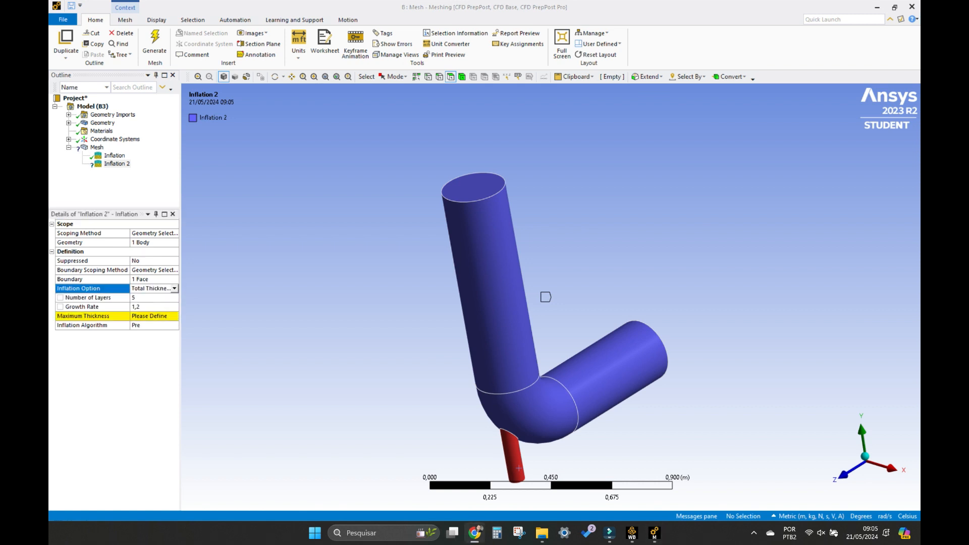
pyautogui.click(154, 316)
pyautogui.write('0,008')
pyautogui.press('Return')
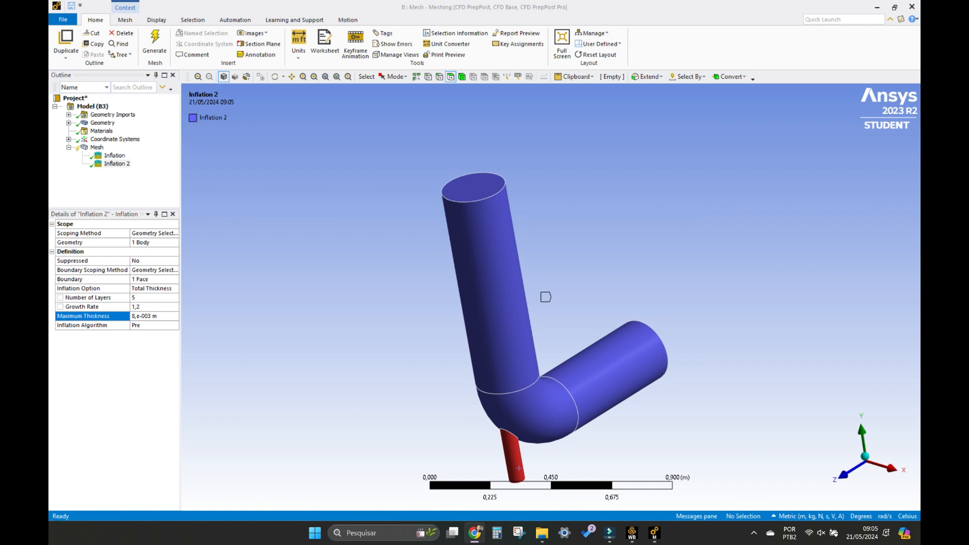
# Generate the mesh for the pipe body with both inflation controls
pyautogui.click(97, 147)
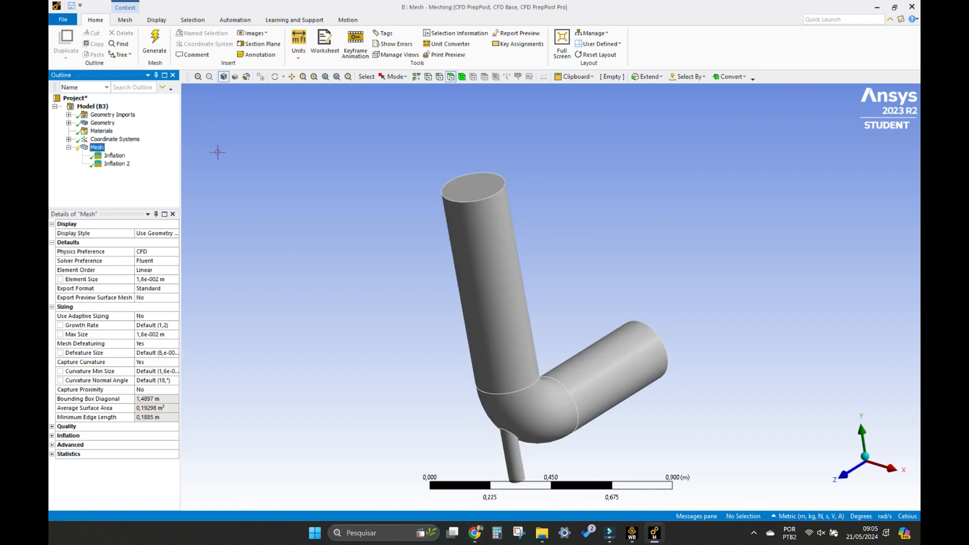
pyautogui.click(475, 533)
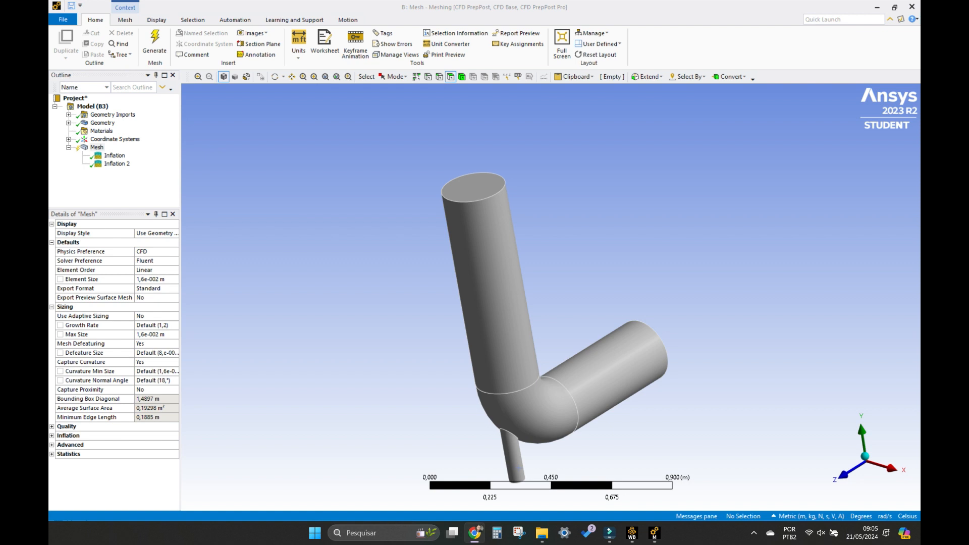
pyautogui.click(155, 42)
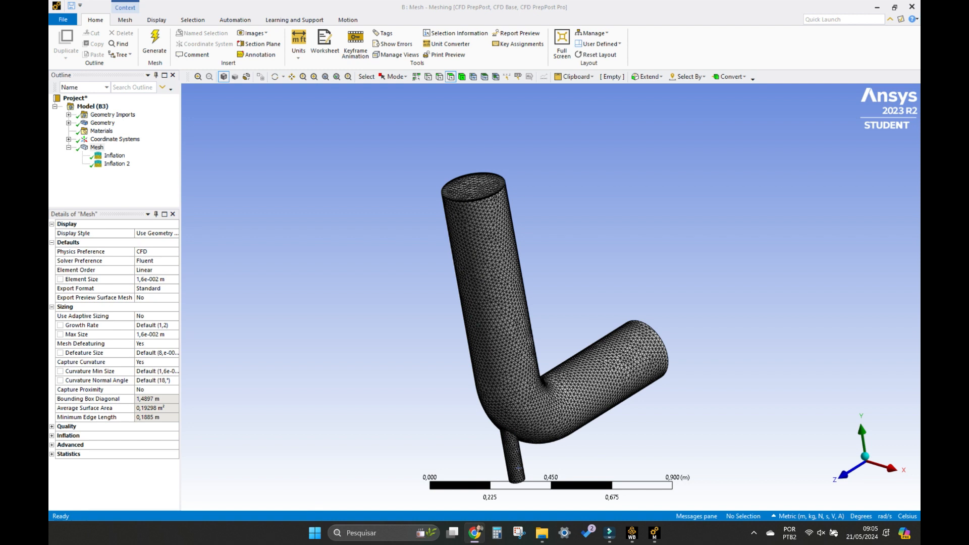
# Examine the mesh and inflation layers up close on the open end face of the long large pipe
pyautogui.keyDown('ctrl'); pyautogui.moveTo(461, 320); pyautogui.dragTo(432, 282, button='middle'); pyautogui.keyUp('ctrl')
pyautogui.moveTo(432, 282); pyautogui.dragTo(428, 276)
pyautogui.click(276, 77)
pyautogui.moveTo(571, 264); pyautogui.dragTo(534, 267)
pyautogui.scroll(3, 369, 122)
pyautogui.scroll(-2, 369, 122)
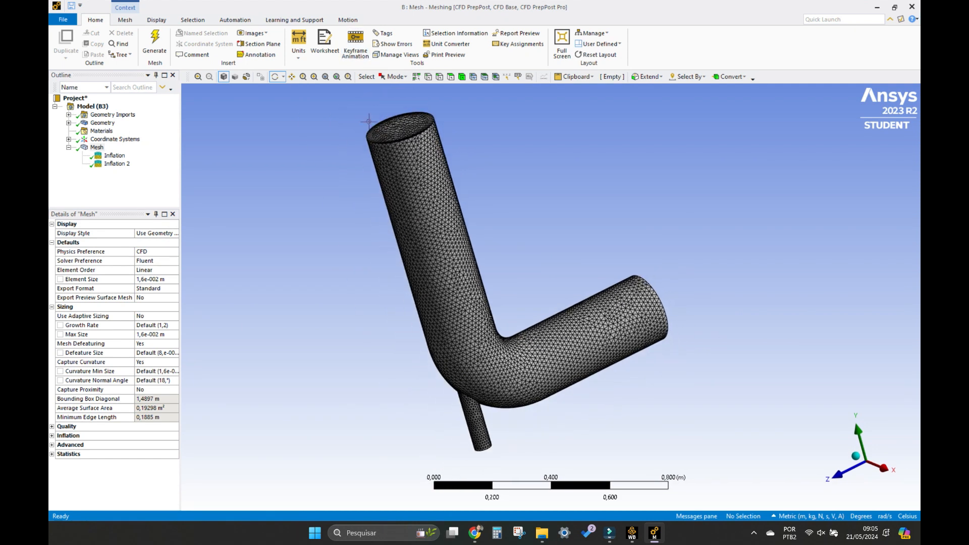
pyautogui.scroll(2, 369, 121)
pyautogui.scroll(-1, 369, 121)
pyautogui.click(291, 76)
pyautogui.moveTo(339, 131); pyautogui.dragTo(431, 306)
pyautogui.scroll(8, 353, 188)
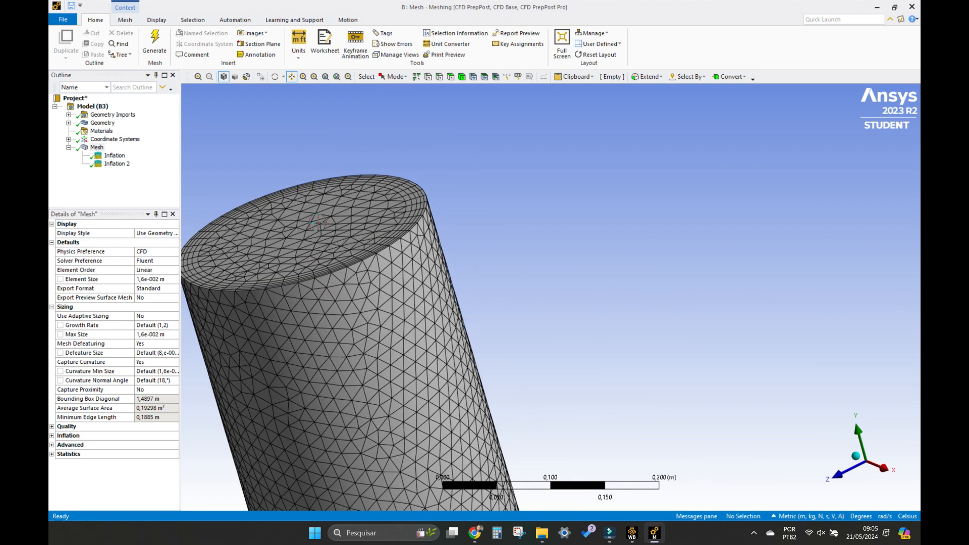
pyautogui.moveTo(317, 222); pyautogui.dragTo(586, 302)
pyautogui.scroll(4, 586, 301)
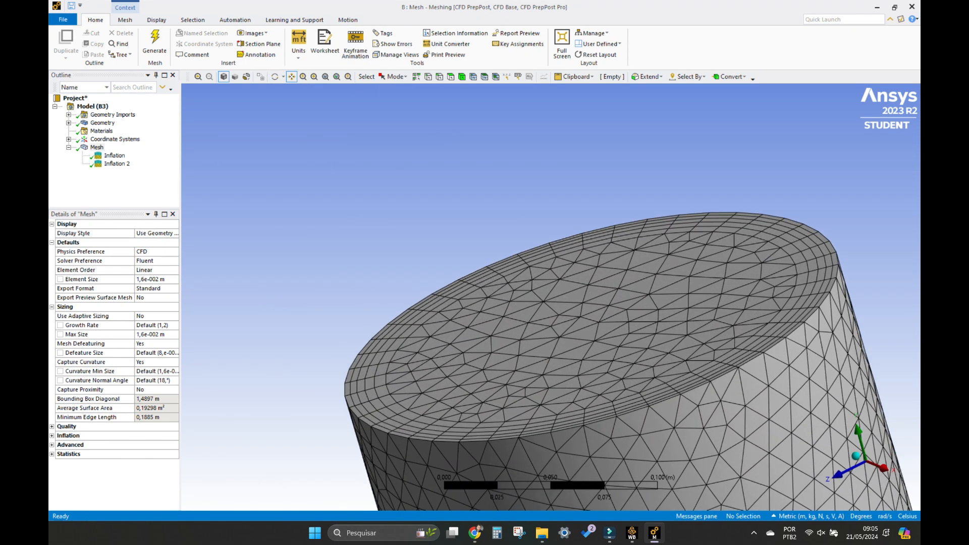
pyautogui.scroll(1, 586, 302)
pyautogui.click(274, 77)
pyautogui.moveTo(487, 289); pyautogui.dragTo(464, 304)
pyautogui.hotkey('alt', 'Tab')
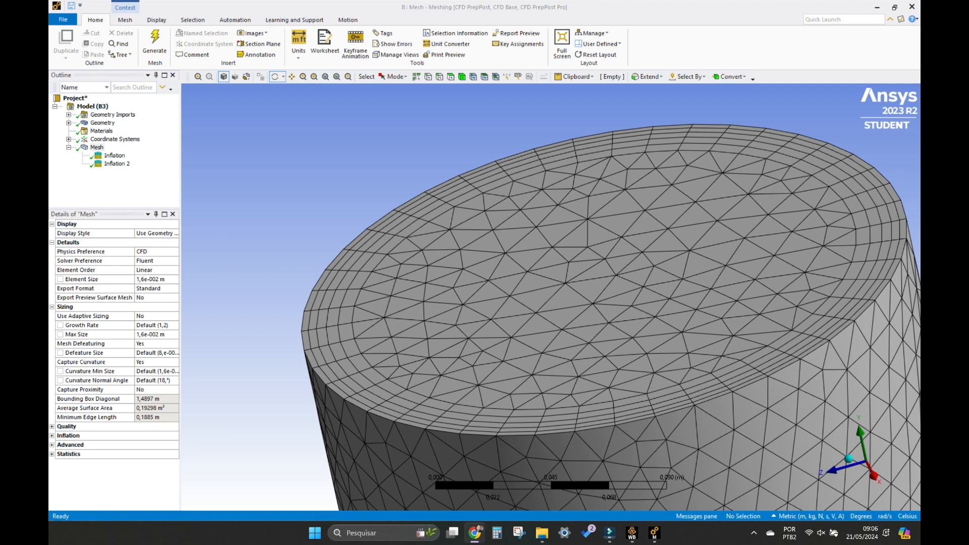
# Examine the inflation layers on the small branch pipe's end face, then return to a view of the whole meshed body
pyautogui.click(292, 76)
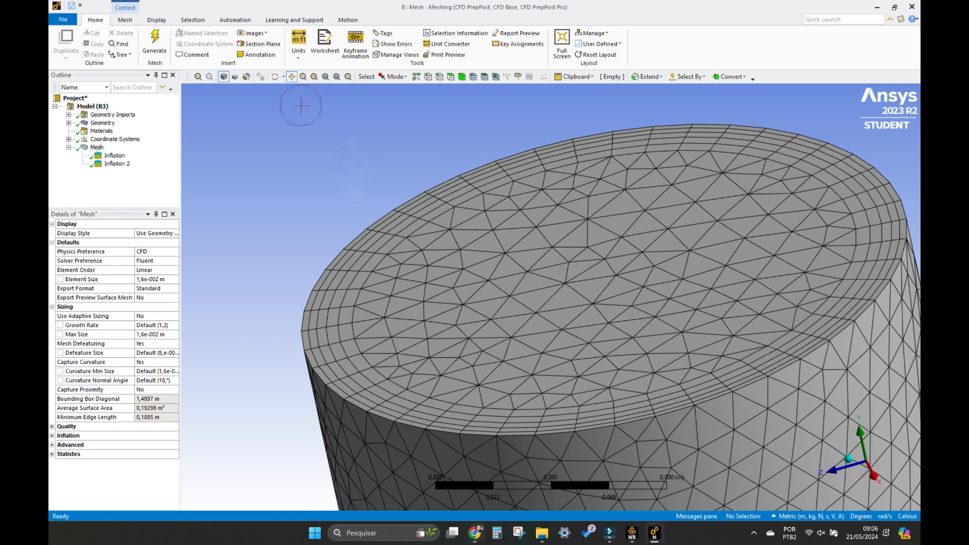
pyautogui.scroll(-5, 452, 319)
pyautogui.scroll(-6, 453, 319)
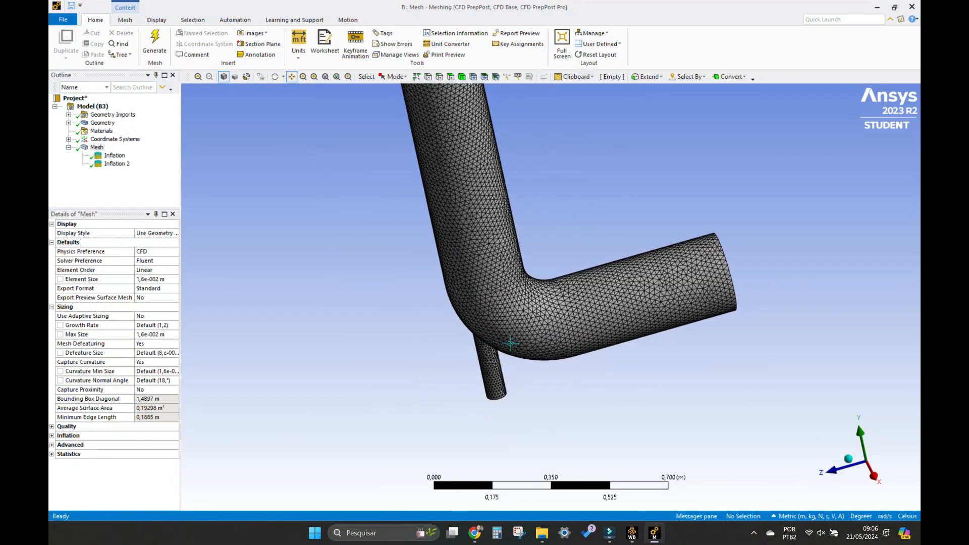
pyautogui.click(275, 77)
pyautogui.moveTo(492, 368); pyautogui.dragTo(423, 243)
pyautogui.scroll(2, 398, 192)
pyautogui.scroll(5, 401, 232)
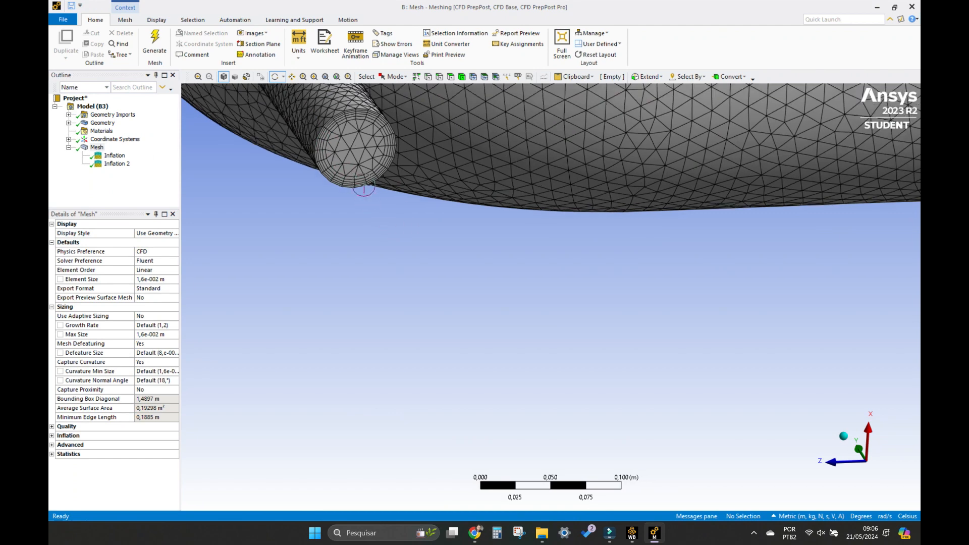
pyautogui.click(383, 161)
pyautogui.moveTo(565, 289); pyautogui.dragTo(693, 235)
pyautogui.click(324, 399)
pyautogui.scroll(-5, 390, 144)
pyautogui.scroll(-2, 423, 305)
pyautogui.click(475, 533)
pyautogui.moveTo(461, 235); pyautogui.dragTo(507, 393)
pyautogui.scroll(-2, 507, 394)
pyautogui.scroll(-1, 507, 395)
pyautogui.click(292, 77)
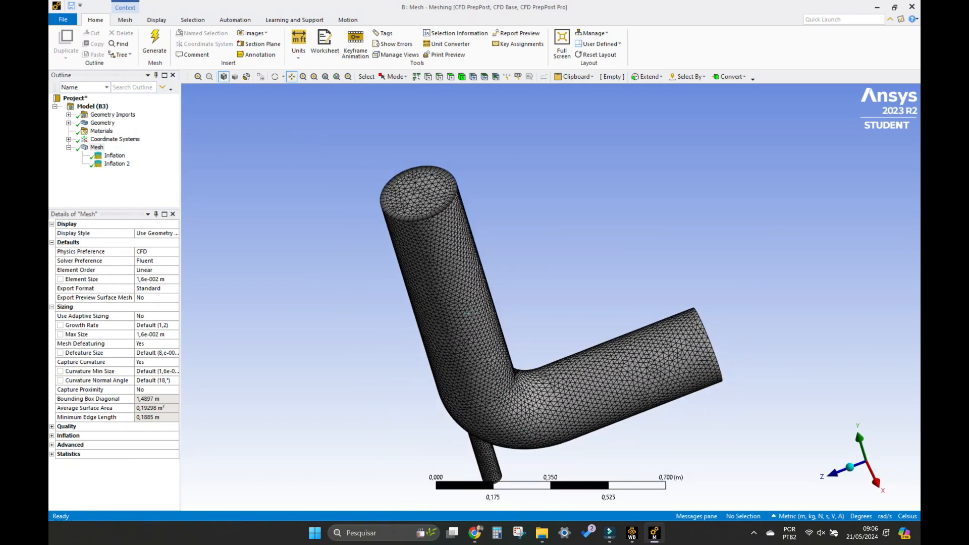
pyautogui.moveTo(470, 315); pyautogui.dragTo(462, 266)
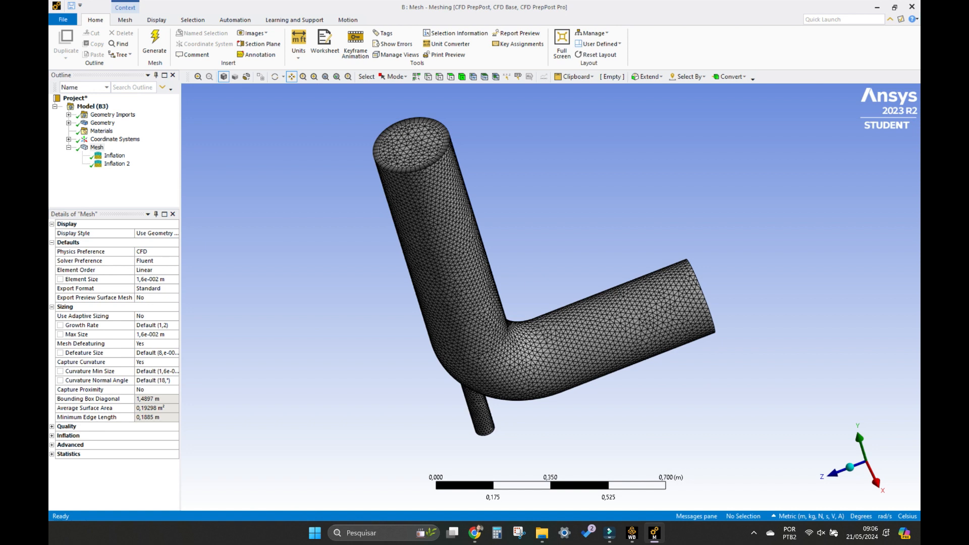
pyautogui.hotkey('alt', 'Tab')
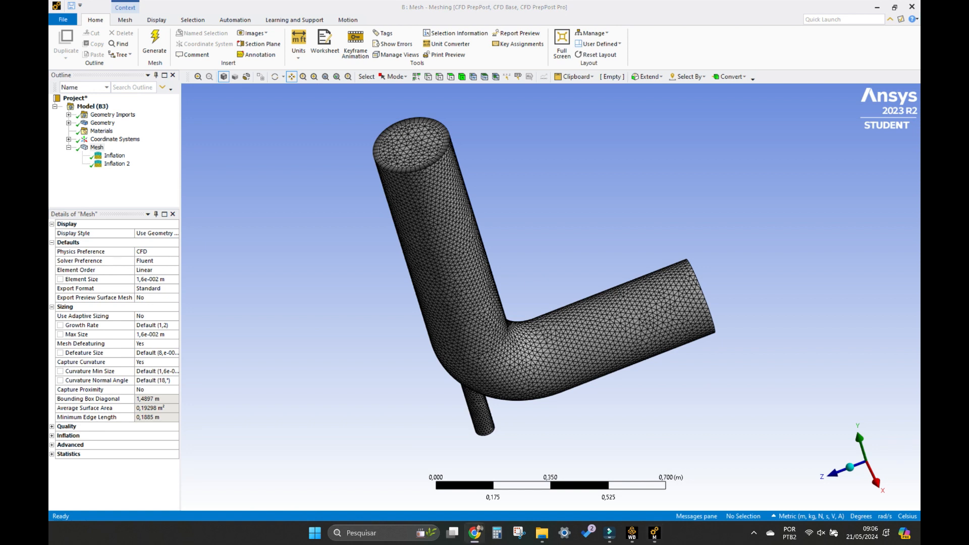
# Create a named selection called Inlet on the end face of the shorter large pipe
pyautogui.click(276, 76)
pyautogui.moveTo(664, 295); pyautogui.dragTo(602, 342)
pyautogui.moveTo(448, 240); pyautogui.dragTo(729, 339)
pyautogui.moveTo(701, 413); pyautogui.dragTo(767, 399)
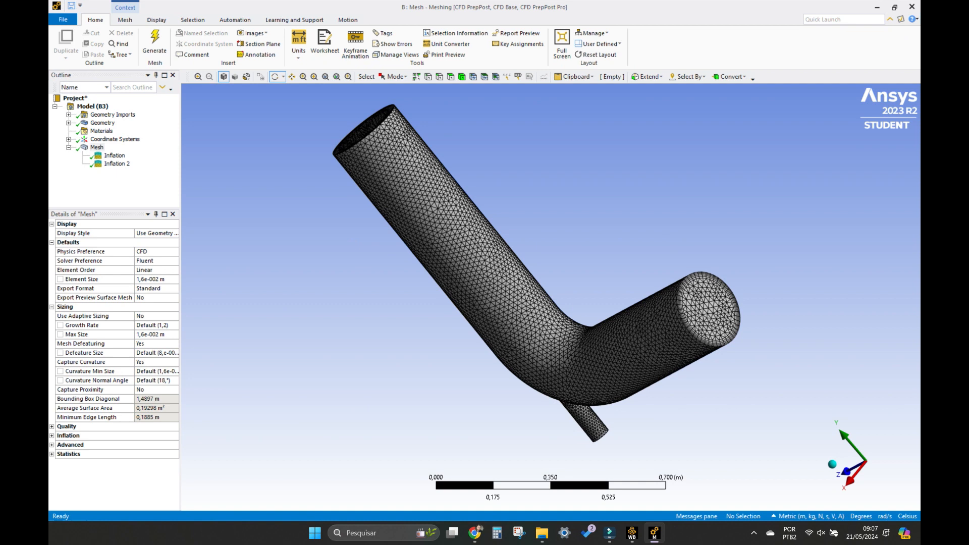
pyautogui.click(535, 141)
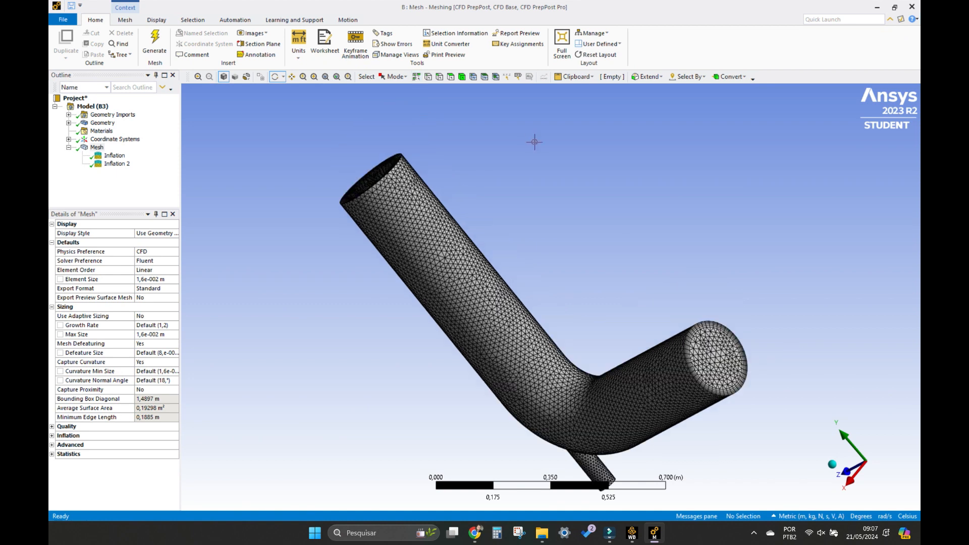
pyautogui.click(733, 367)
pyautogui.click(530, 286)
pyautogui.click(393, 77)
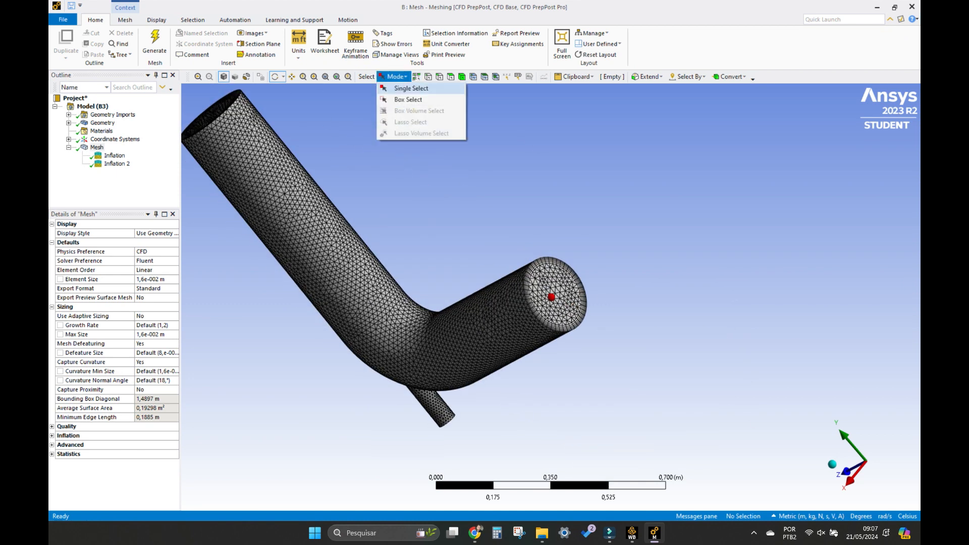
pyautogui.click(409, 89)
pyautogui.click(563, 291)
pyautogui.rightClick(550, 294)
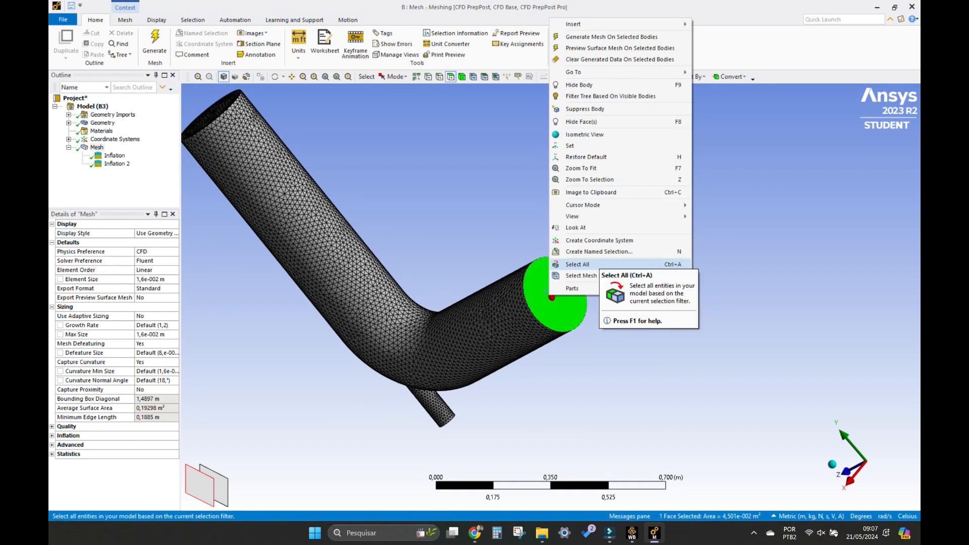
pyautogui.click(599, 252)
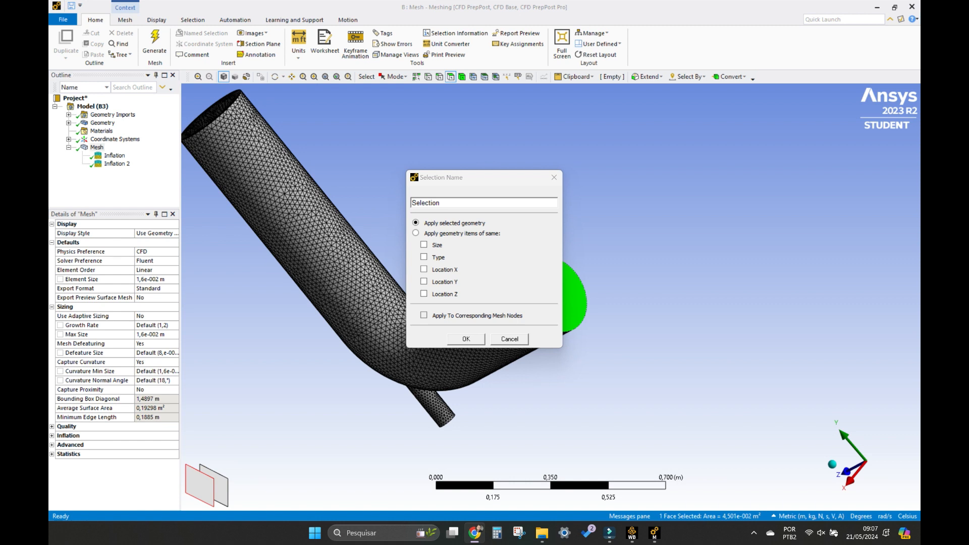
pyautogui.hotkey('ctrl', 'a')
pyautogui.press('BackSpace')
pyautogui.write('Inlet')
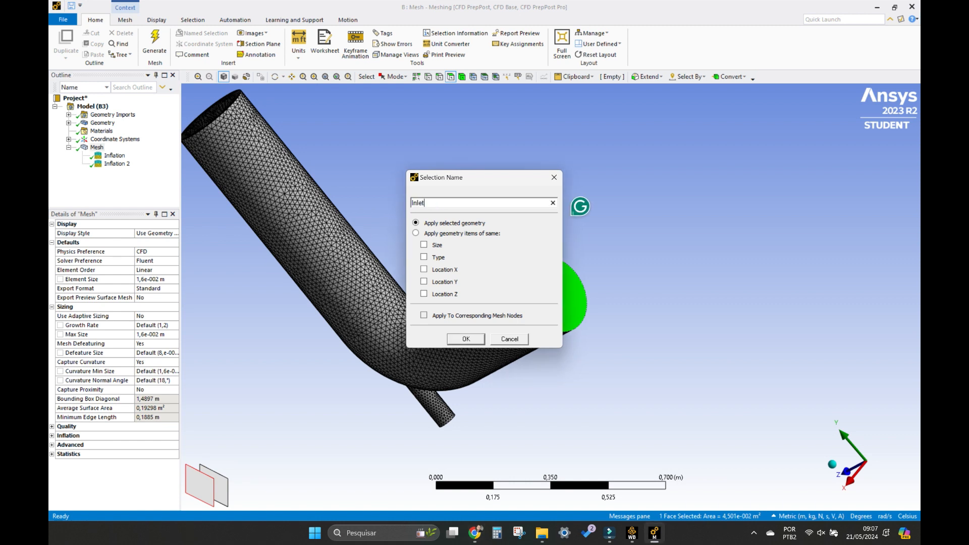
pyautogui.press('Return')
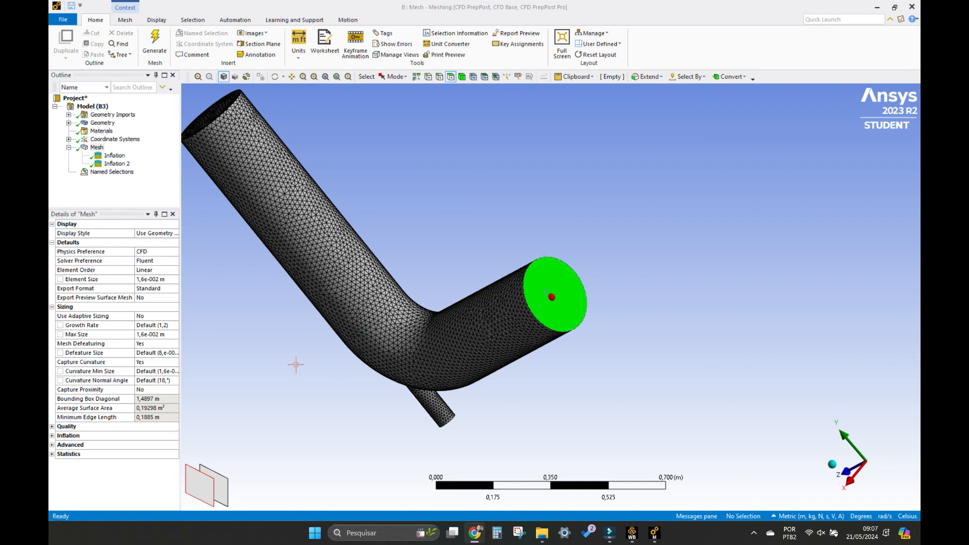
# Create a named selection called Inlet2 on the end face of the small branch pipe
pyautogui.moveTo(298, 268); pyautogui.dragTo(206, 182, button='middle')
pyautogui.click(450, 76)
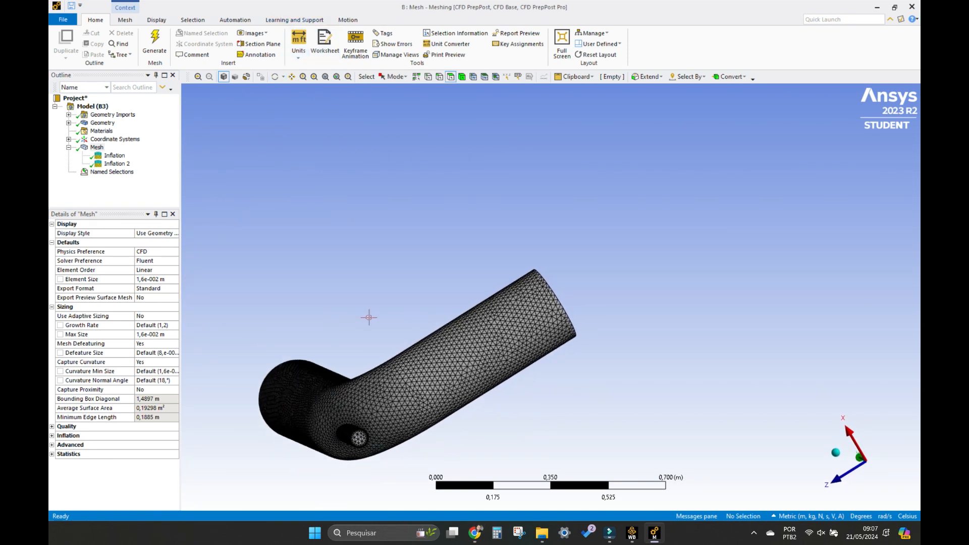
pyautogui.click(359, 438)
pyautogui.rightClick(358, 438)
pyautogui.click(405, 394)
pyautogui.write('inlet')
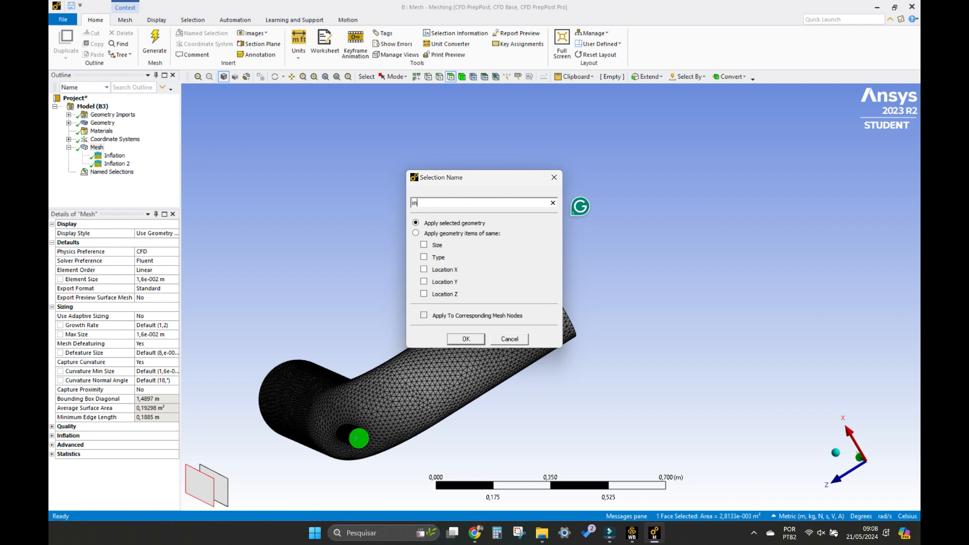
pyautogui.press('BackSpace')
pyautogui.press('BackSpace')
pyautogui.press('BackSpace')
pyautogui.press('BackSpace')
pyautogui.press('BackSpace')
pyautogui.write('Inlet2')
pyautogui.press('Return')
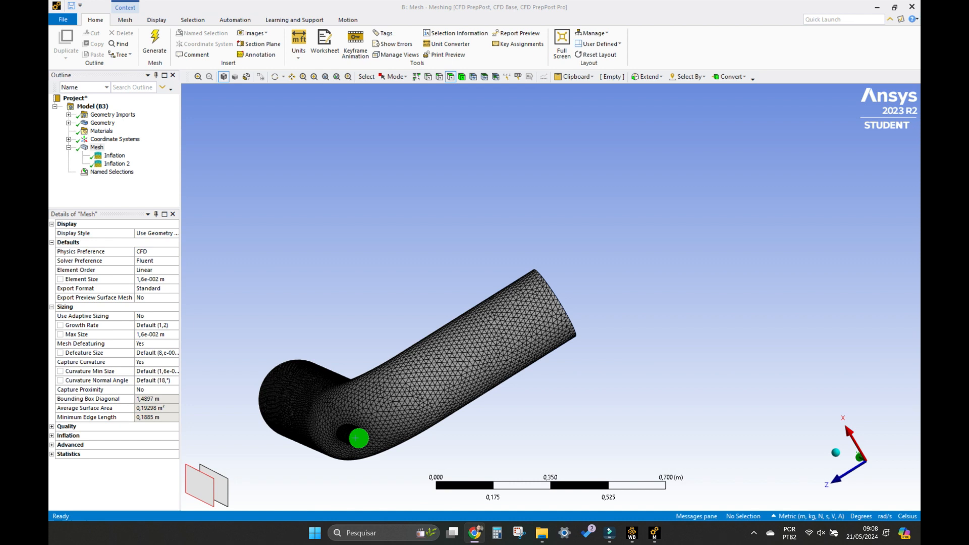
# Create a named selection called Out on the end face of the long large pipe
pyautogui.keyDown('ctrl'); pyautogui.moveTo(358, 438); pyautogui.dragTo(424, 151, button='middle'); pyautogui.keyUp('ctrl')
pyautogui.click(475, 532)
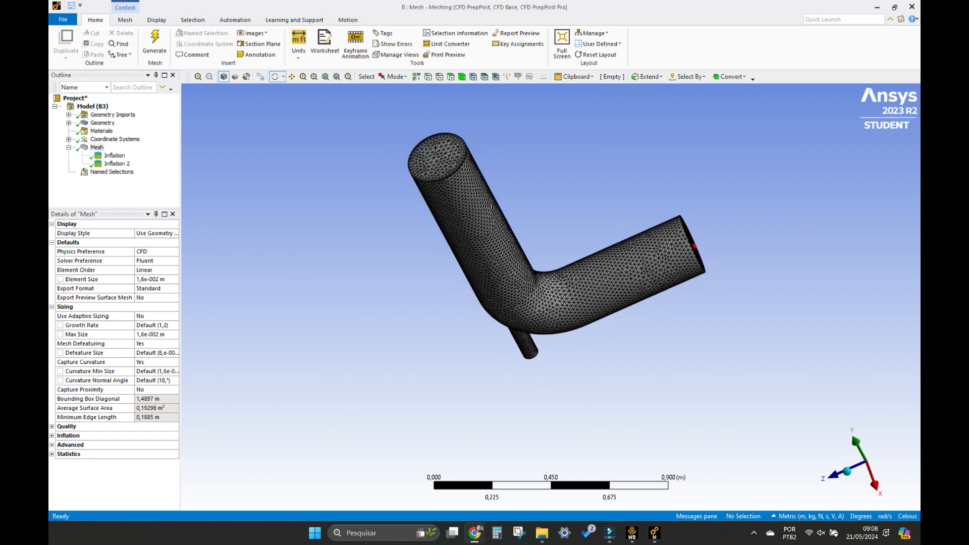
pyautogui.click(395, 76)
pyautogui.click(409, 88)
pyautogui.rightClick(439, 168)
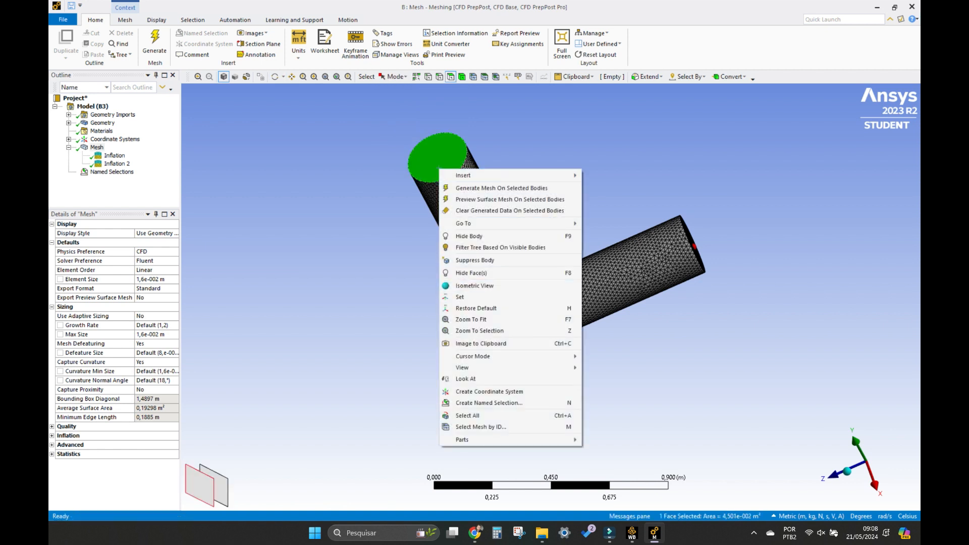
pyautogui.click(474, 402)
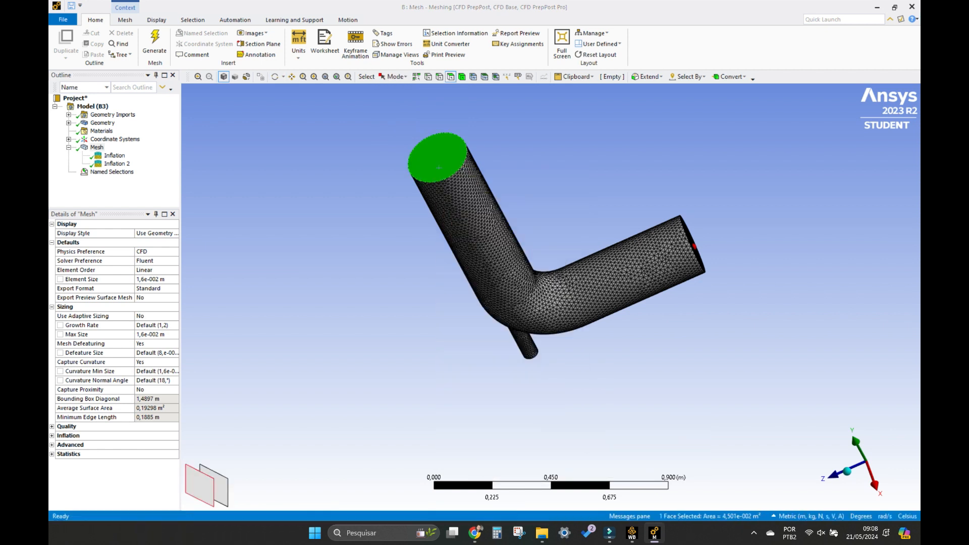
pyautogui.write('Out')
pyautogui.press('Return')
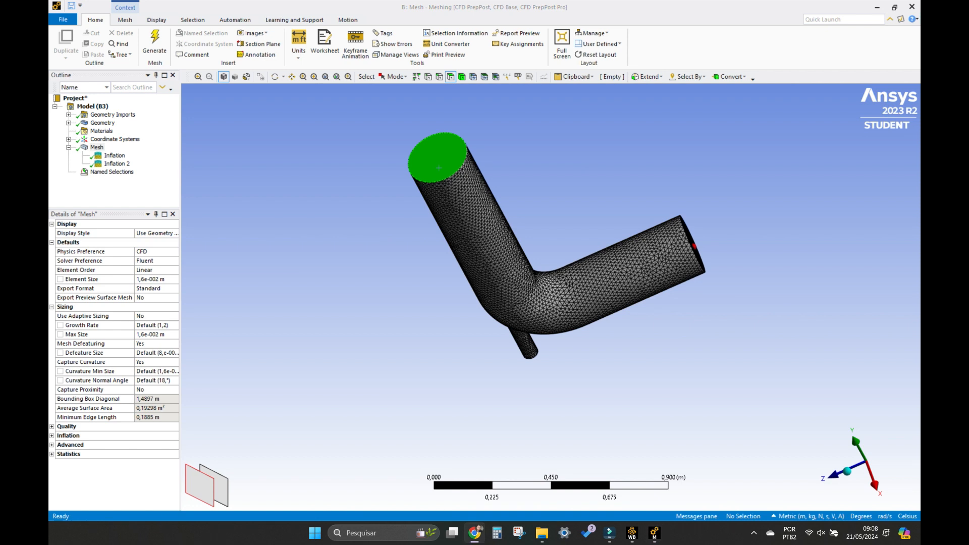
# Create a named selection called Wall on the four outer surfaces of the large pipe sections, bend and small branch
pyautogui.click(530, 288)
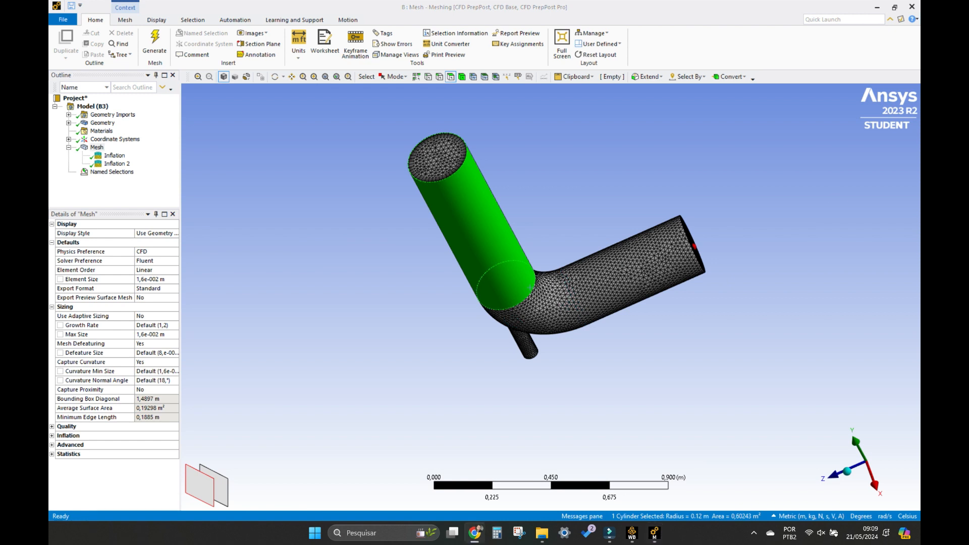
pyautogui.keyDown('ctrl'); pyautogui.click(559, 296); pyautogui.keyUp('ctrl')
pyautogui.keyDown('ctrl'); pyautogui.click(591, 293); pyautogui.keyUp('ctrl')
pyautogui.keyDown('ctrl'); pyautogui.click(530, 343); pyautogui.keyUp('ctrl')
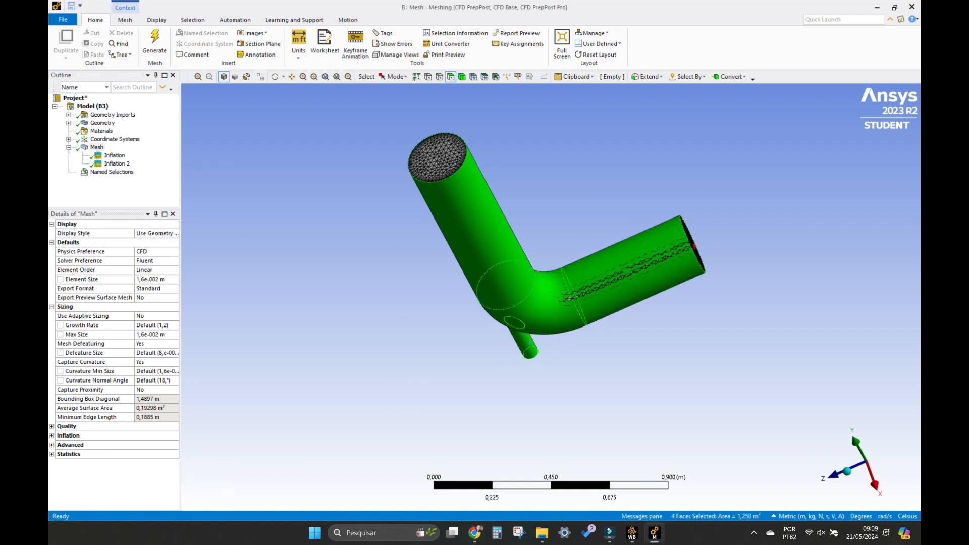
pyautogui.rightClick(504, 292)
pyautogui.click(535, 180)
pyautogui.write('Wall')
pyautogui.press('Return')
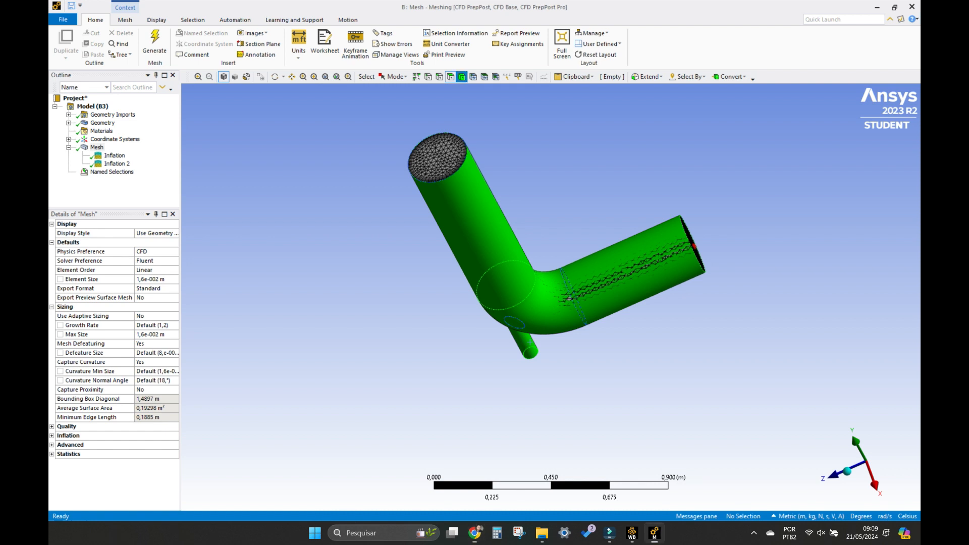
# Create a named selection called Fluid from the whole pipe body and regenerate the mesh
pyautogui.hotkey('ctrl', 'b')
pyautogui.click(474, 201)
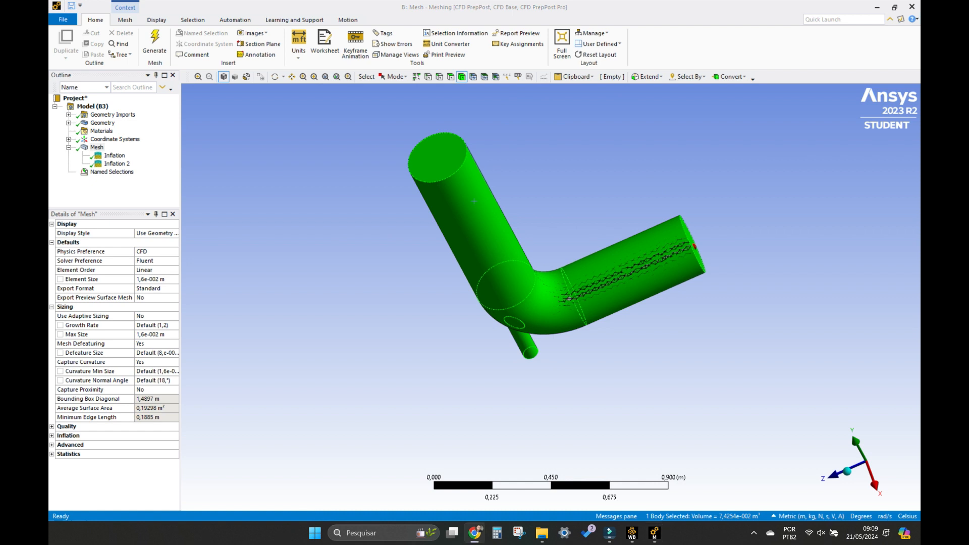
pyautogui.rightClick(530, 202)
pyautogui.click(567, 275)
pyautogui.write('Fluid')
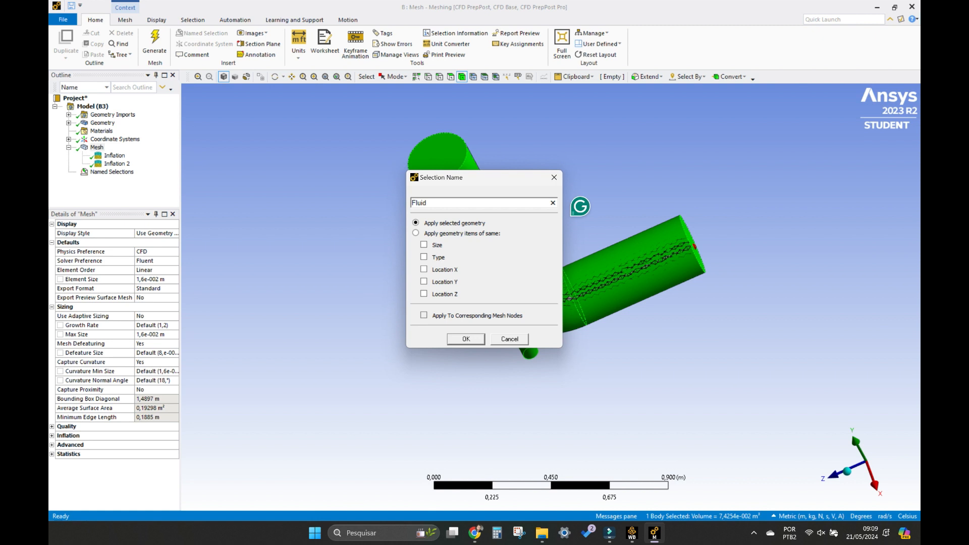
pyautogui.press('Return')
pyautogui.click(97, 147)
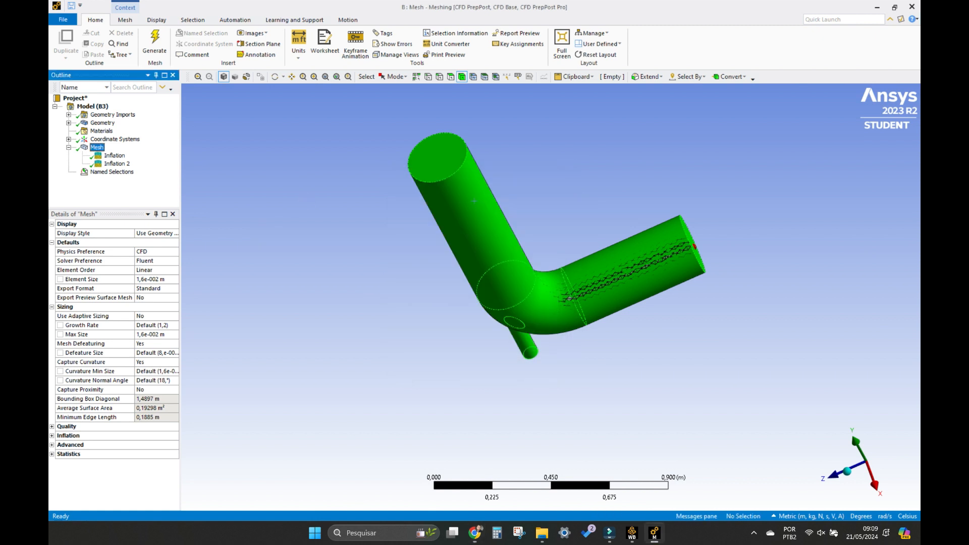
pyautogui.click(155, 43)
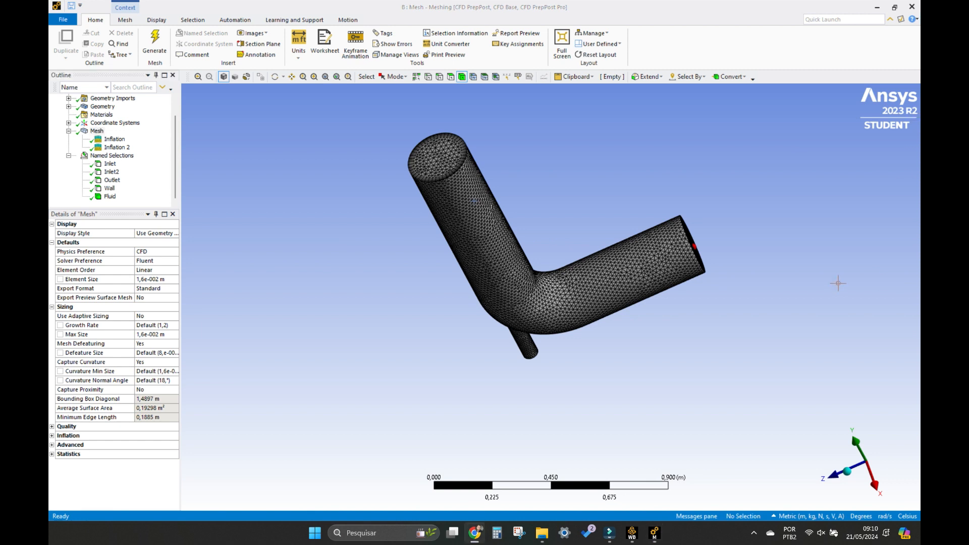
# Review which faces or body each named selection covers, from Inlet through Outlet and Wall to Fluid
pyautogui.click(110, 165)
pyautogui.press('Down')
pyautogui.press('Down')
pyautogui.press('Down')
pyautogui.press('Down')
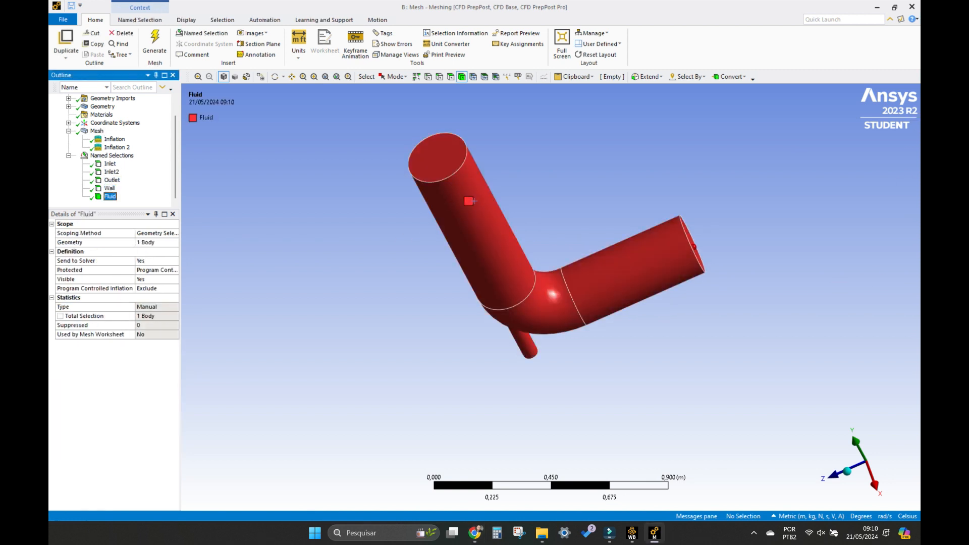
pyautogui.click(492, 231)
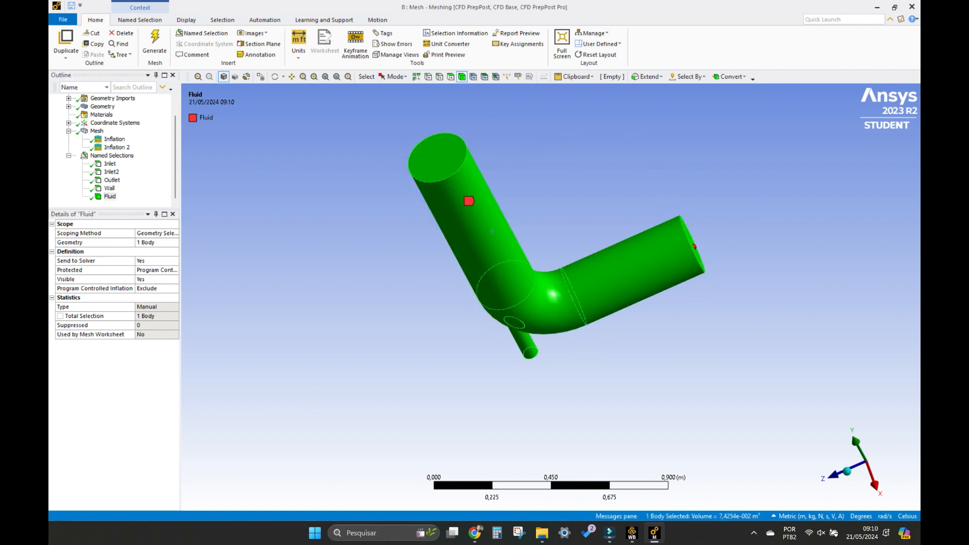
pyautogui.click(291, 76)
pyautogui.moveTo(492, 231); pyautogui.dragTo(422, 214)
pyautogui.click(274, 76)
pyautogui.keyDown('ctrl'); pyautogui.moveTo(422, 214); pyautogui.dragTo(449, 235, button='middle'); pyautogui.keyUp('ctrl')
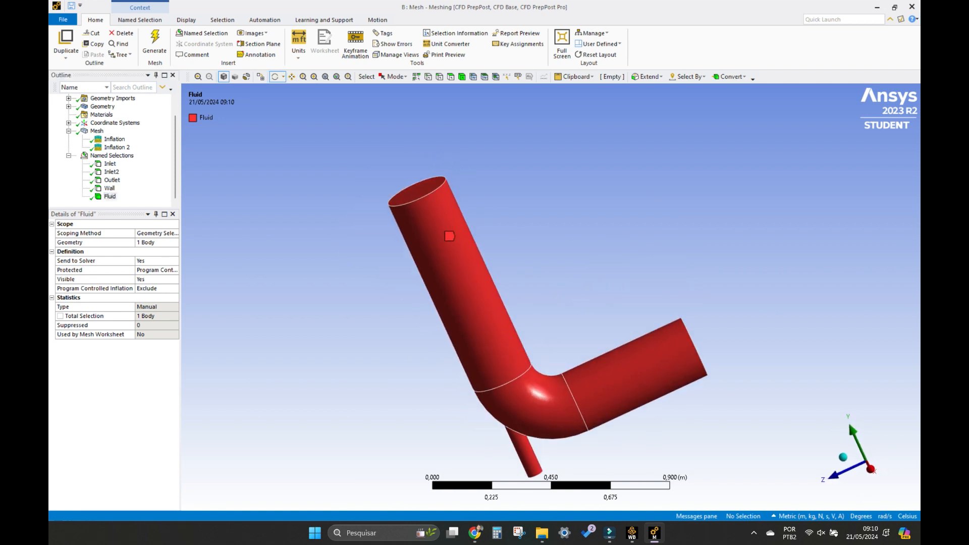
pyautogui.moveTo(449, 235); pyautogui.dragTo(438, 264)
pyautogui.click(291, 76)
pyautogui.click(392, 76)
pyautogui.click(403, 86)
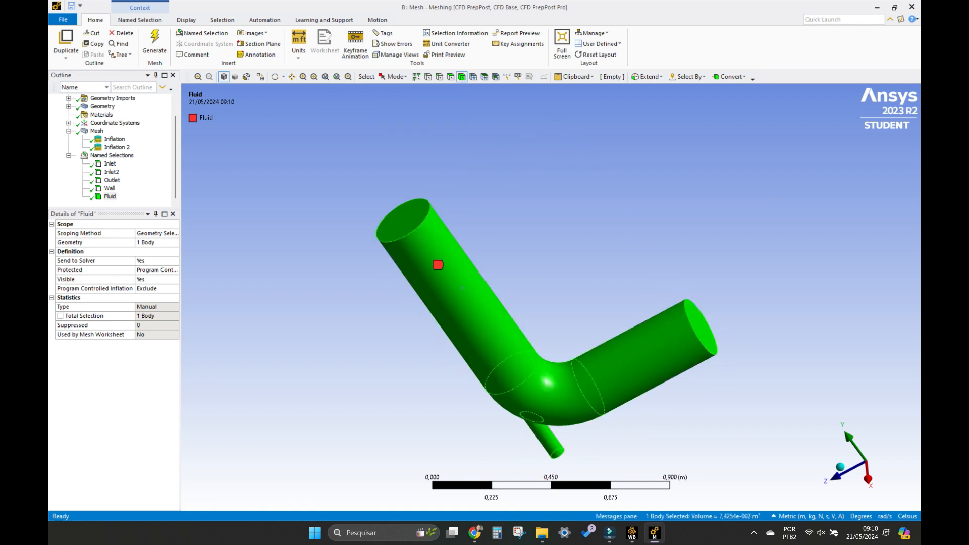
pyautogui.click(110, 188)
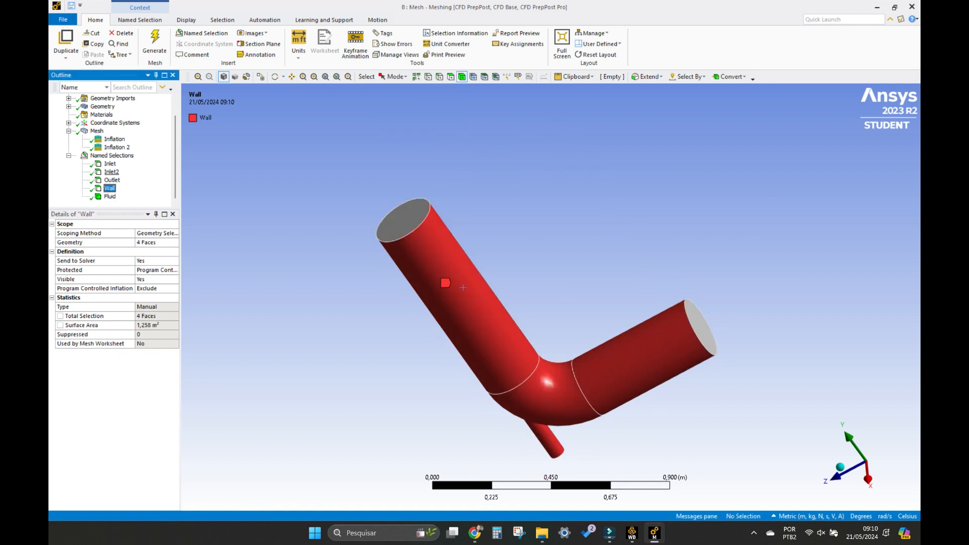
pyautogui.click(111, 171)
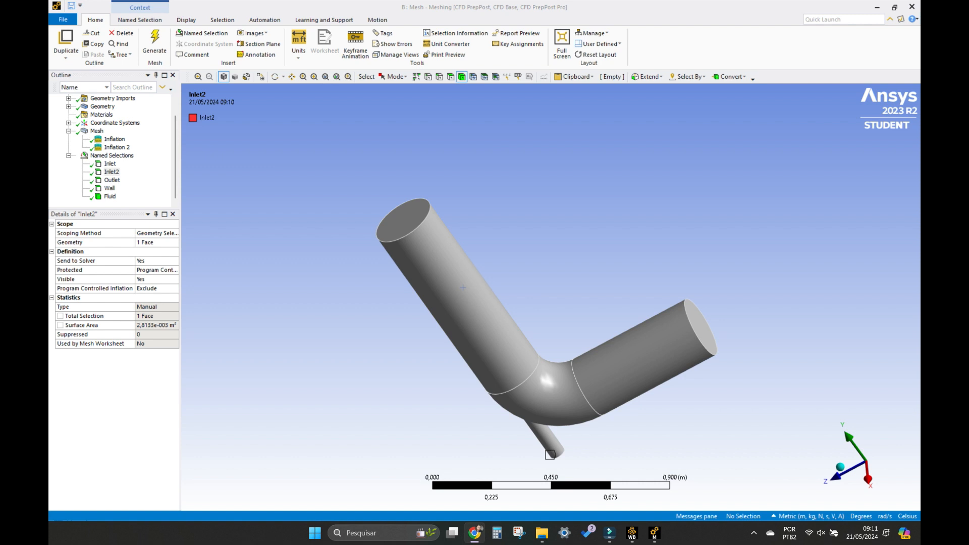
pyautogui.click(396, 76)
pyautogui.click(404, 101)
pyautogui.moveTo(317, 107); pyautogui.dragTo(763, 458)
pyautogui.click(796, 467)
pyautogui.moveTo(366, 186); pyautogui.dragTo(754, 469)
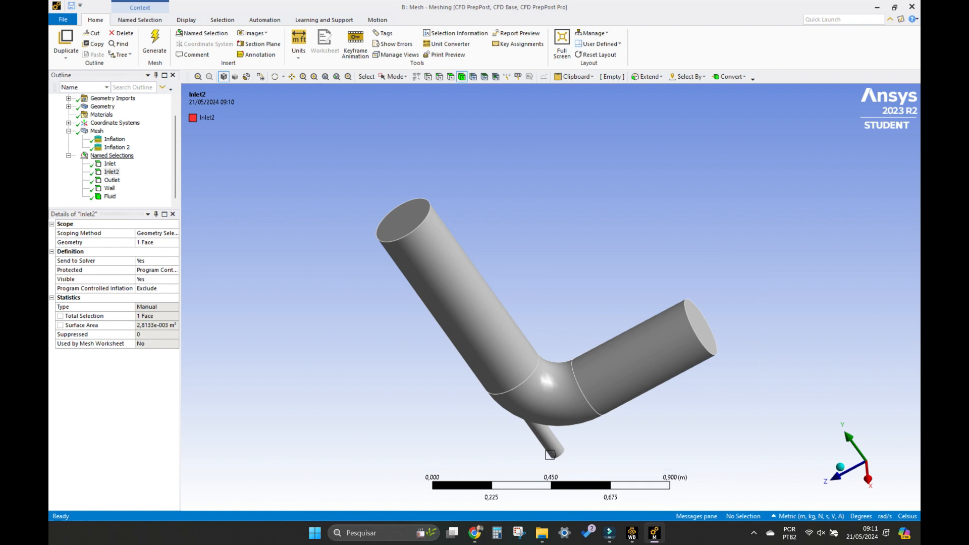
# Display the finished mesh on the whole pipe body, then close Meshing and return to the Workbench project
pyautogui.click(96, 131)
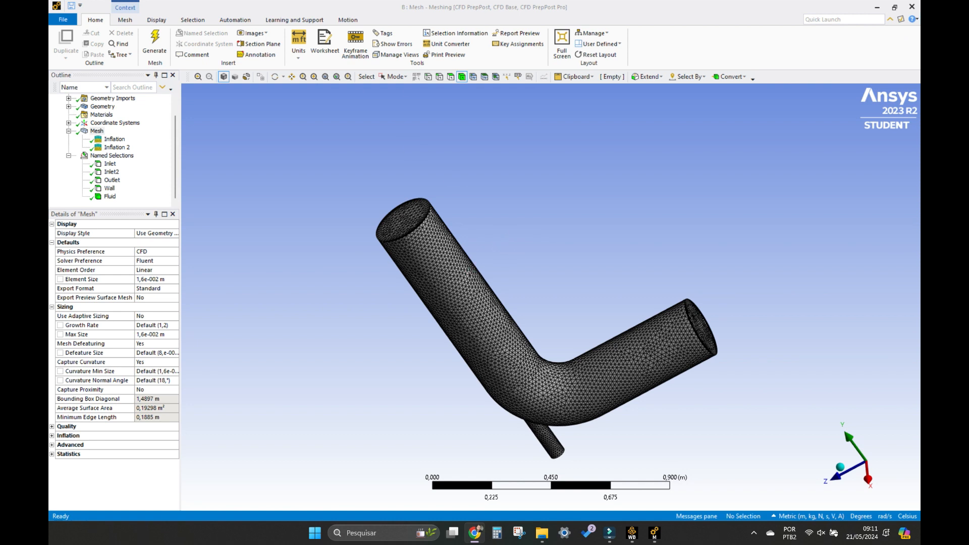
pyautogui.keyDown('ctrl'); pyautogui.moveTo(484, 216); pyautogui.dragTo(467, 167, button='middle'); pyautogui.keyUp('ctrl')
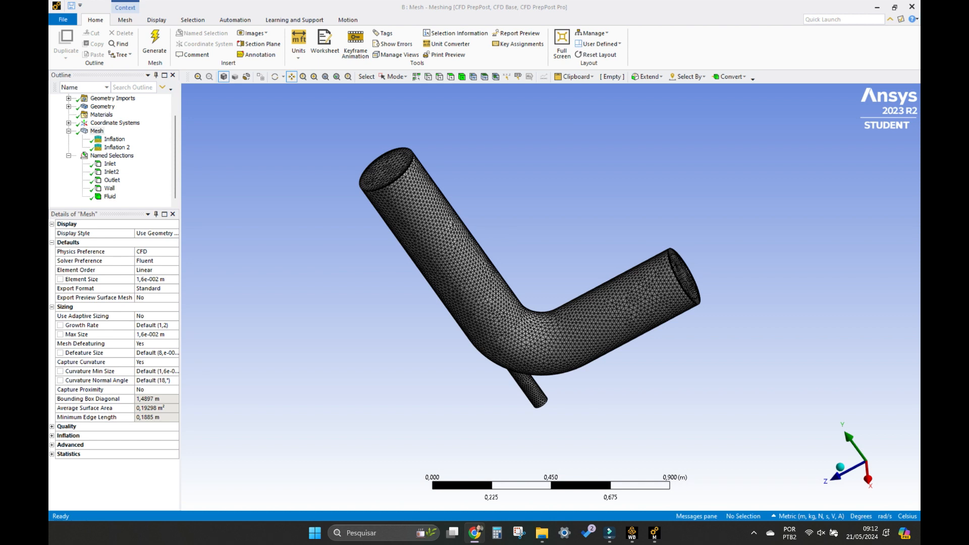
pyautogui.click(720, 222)
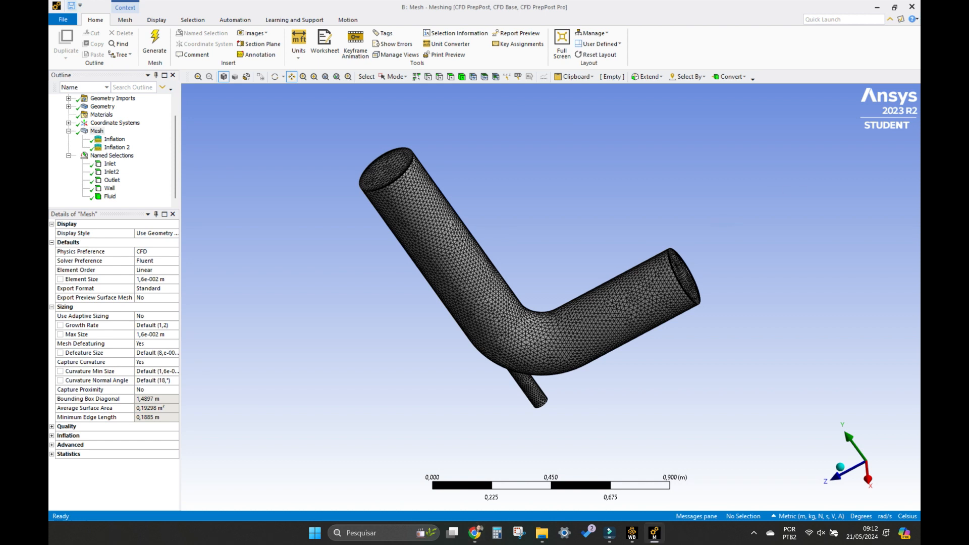
pyautogui.click(911, 7)
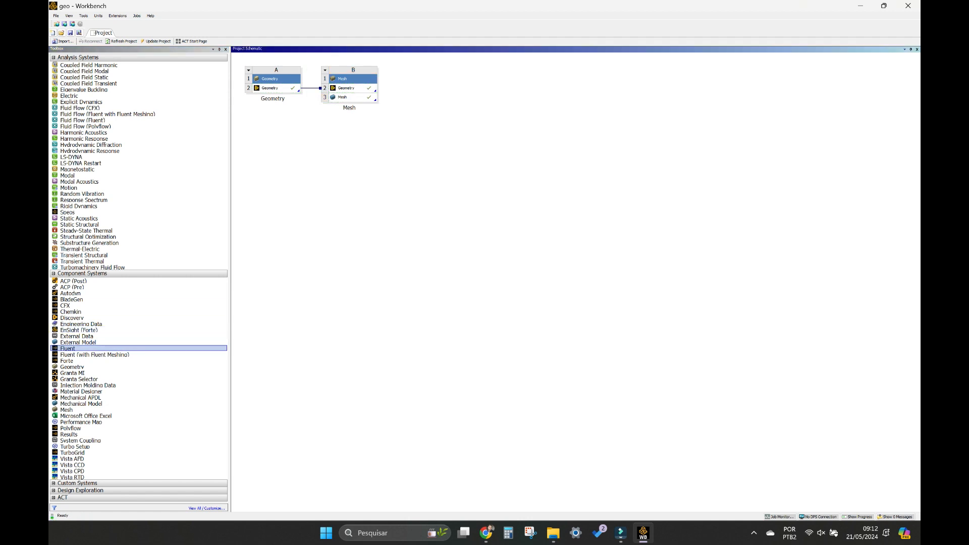
# Add a Fluent component system to the project schematic and link the Mesh cell to its Setup cell
pyautogui.doubleClick(68, 348)
pyautogui.click(277, 154)
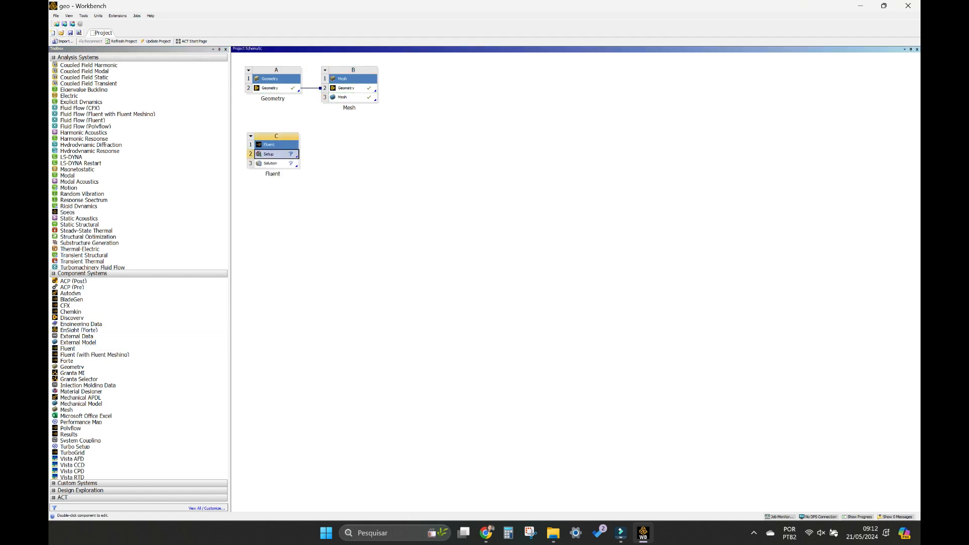
pyautogui.moveTo(348, 97); pyautogui.dragTo(276, 154)
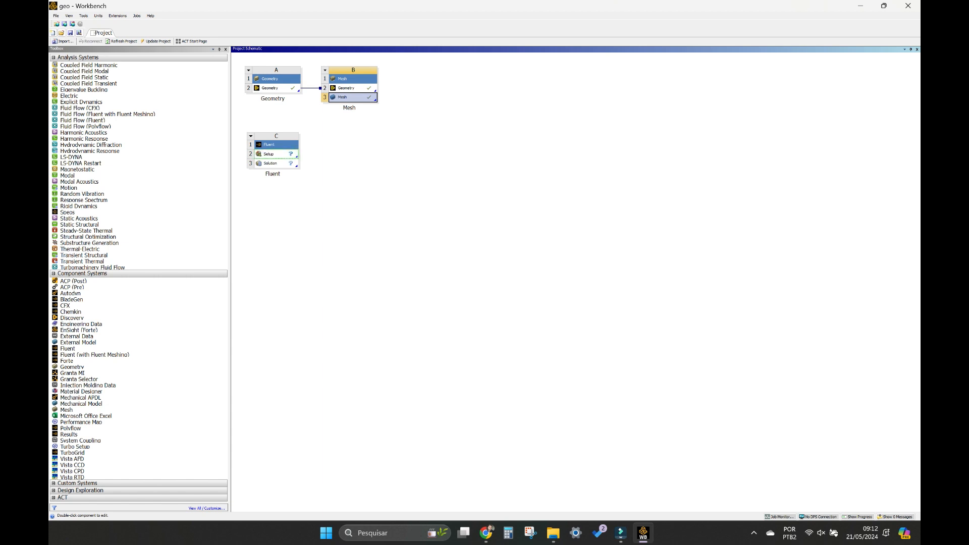
# Update the Mesh cell of the Mesh system in the project schematic
pyautogui.hotkey('alt', 'Tab')
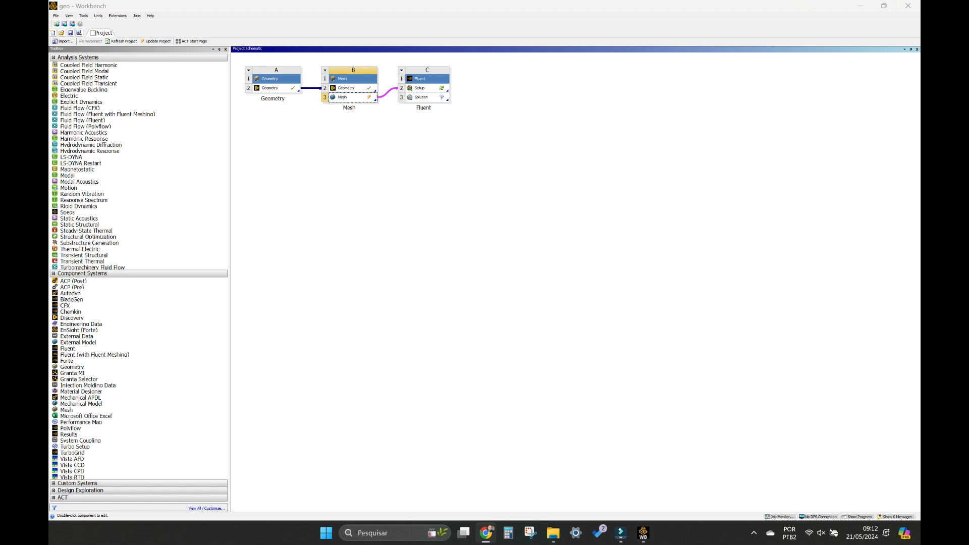
pyautogui.rightClick(348, 98)
pyautogui.click(361, 141)
# Open the Fluent system's Setup for editing and start Fluent with 2 solver processes
pyautogui.rightClick(424, 90)
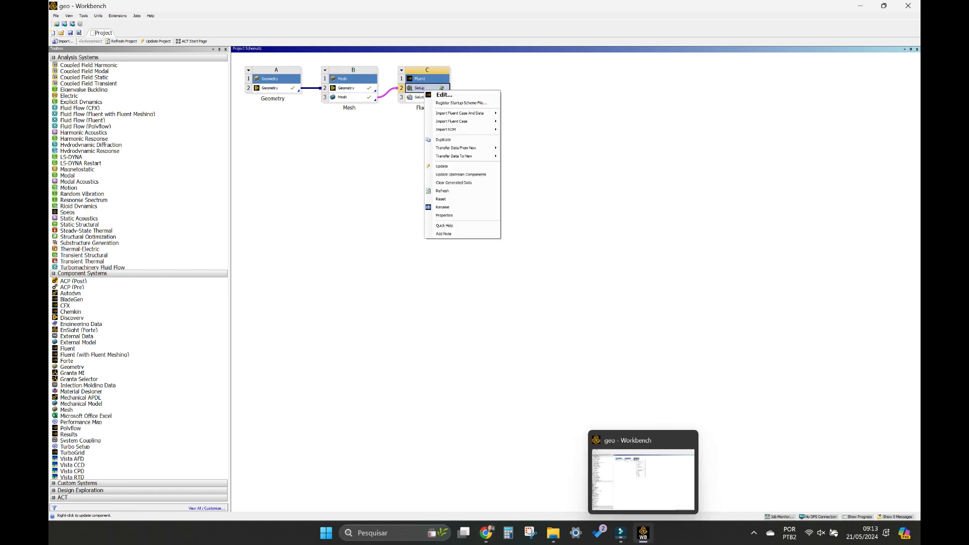
pyautogui.click(444, 95)
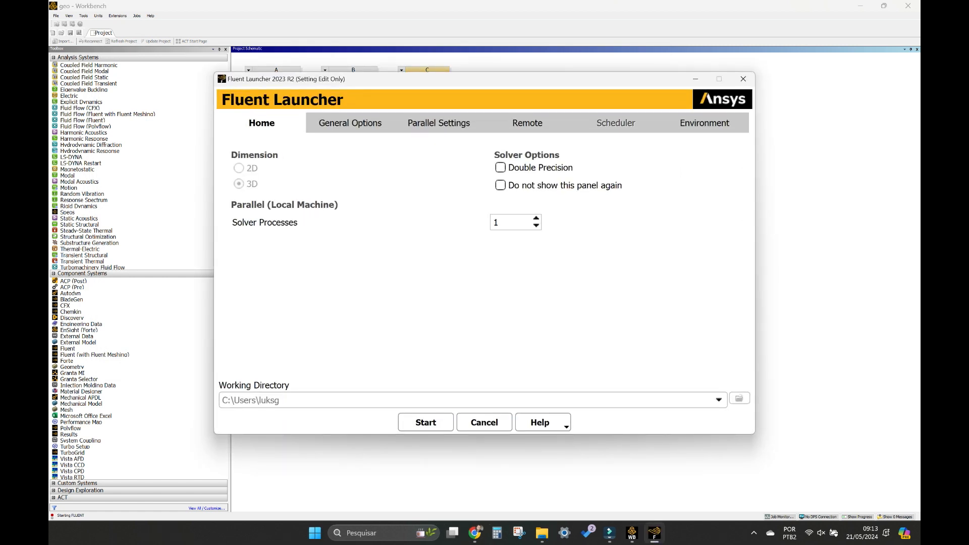
pyautogui.hotkey('alt', 'Tab')
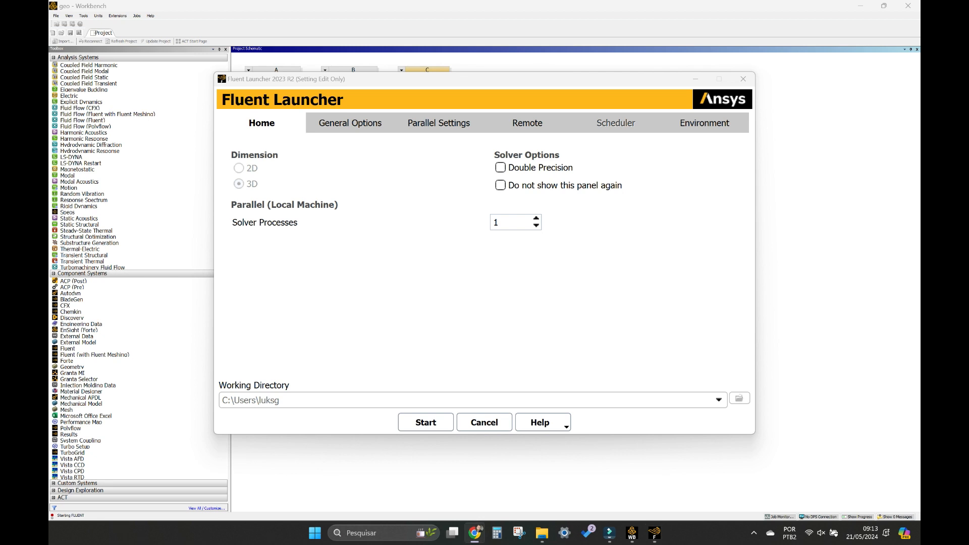
pyautogui.hotkey('alt', 'Tab')
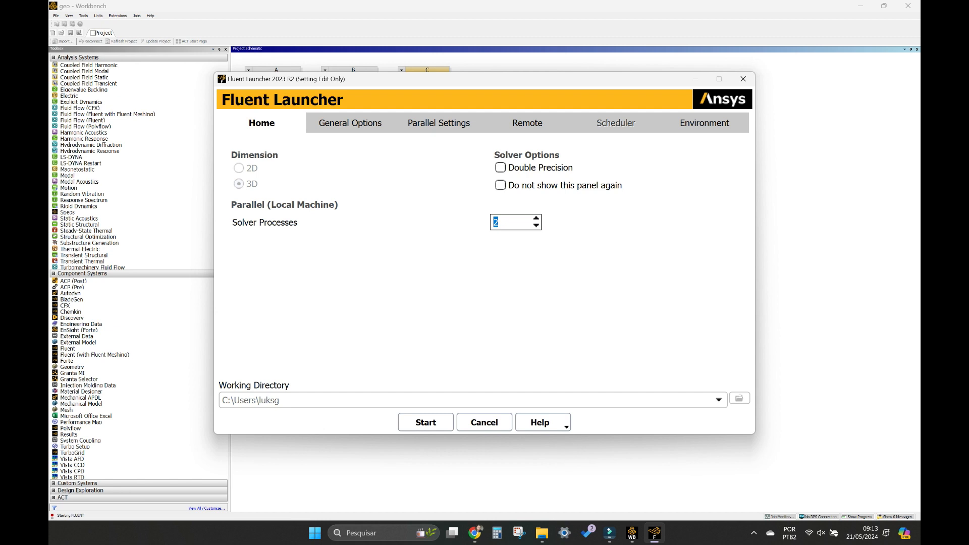
pyautogui.write('2')
pyautogui.press('Return')
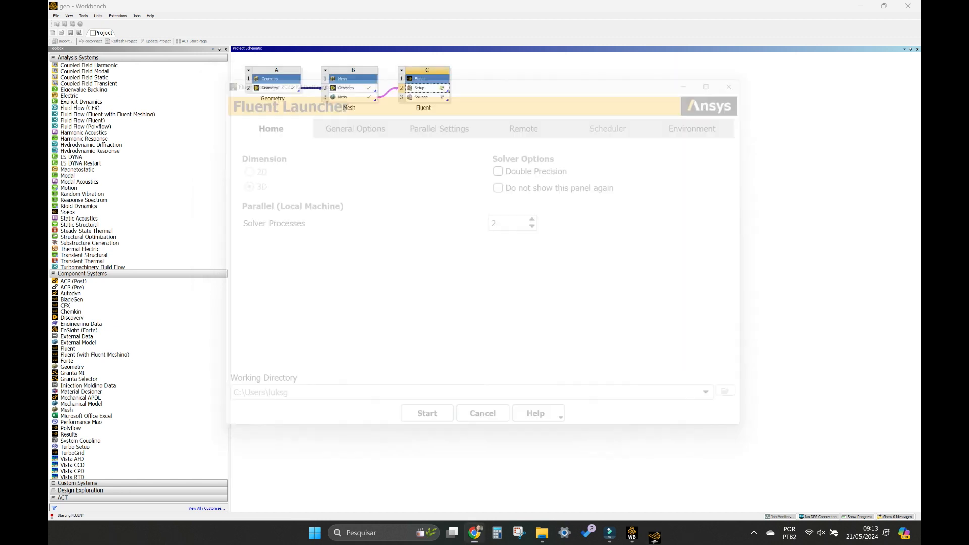
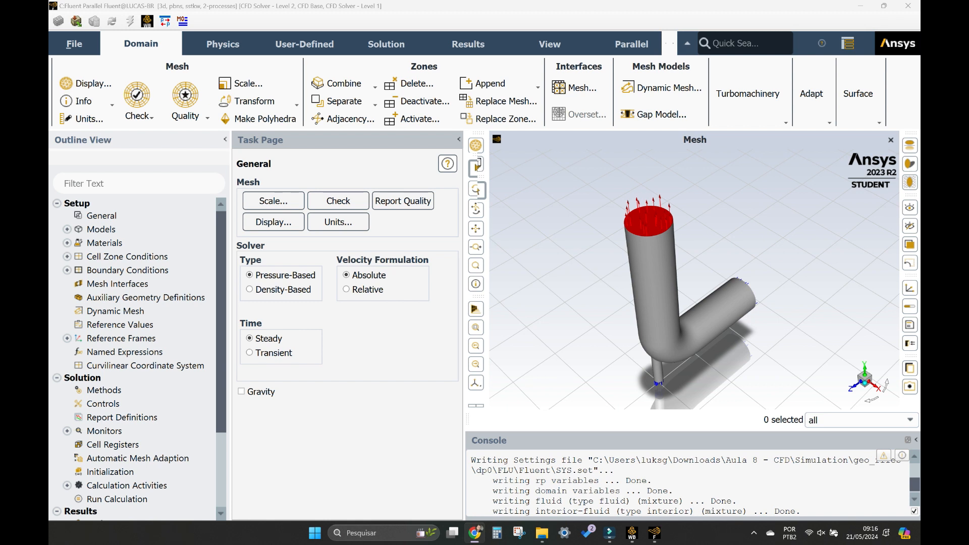
# Examine the imported pipe in Fluent by picking the wall surface and the end face of the long large pipe
pyautogui.click(652, 267)
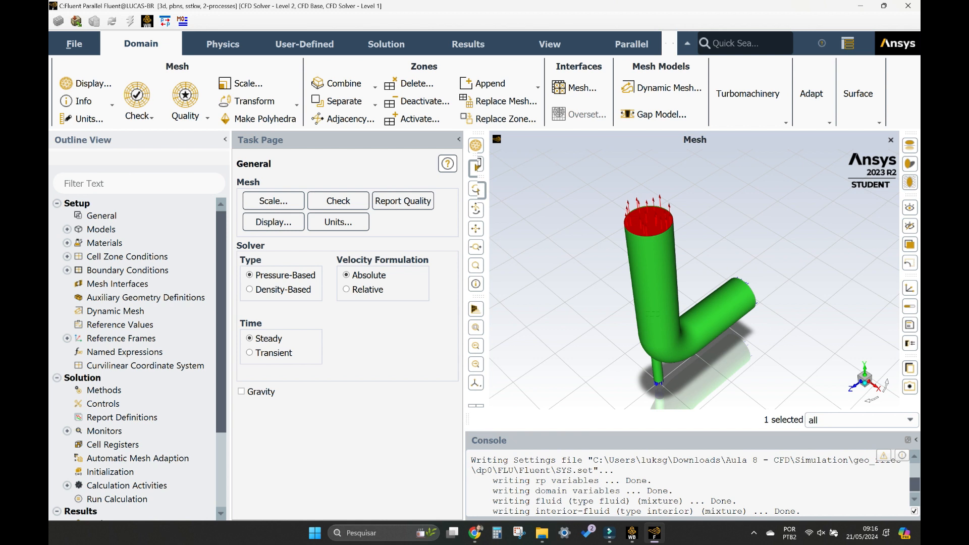
pyautogui.click(653, 268)
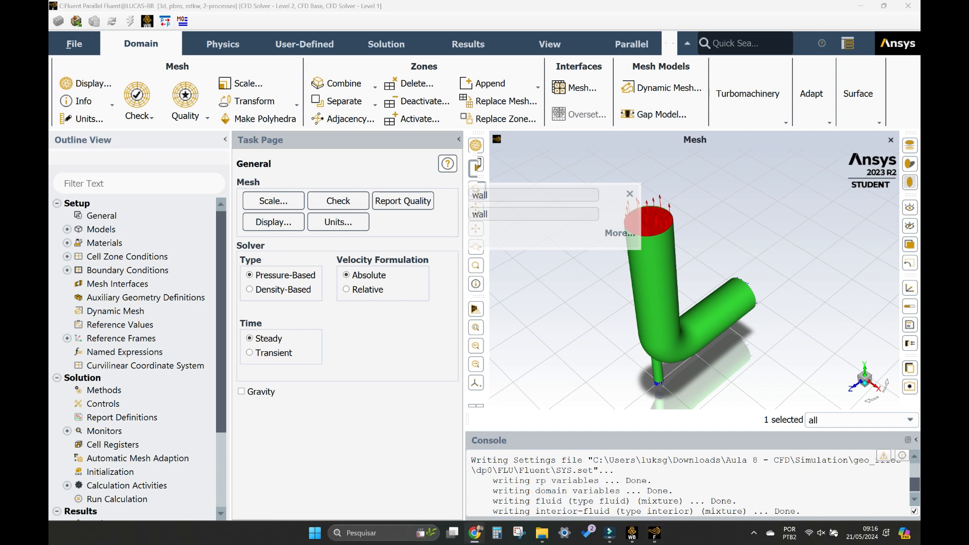
pyautogui.click(476, 228)
pyautogui.moveTo(656, 282); pyautogui.dragTo(624, 277)
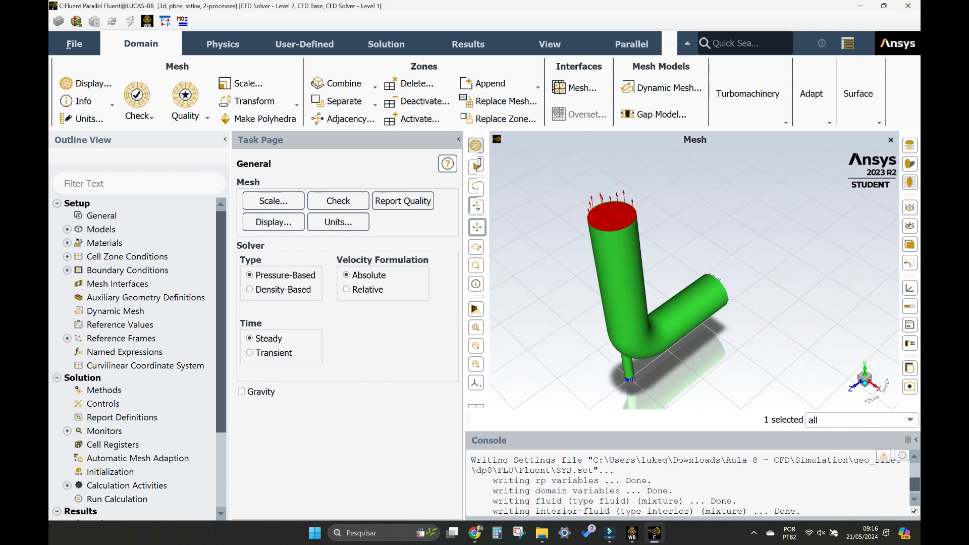
pyautogui.click(475, 145)
pyautogui.click(516, 370)
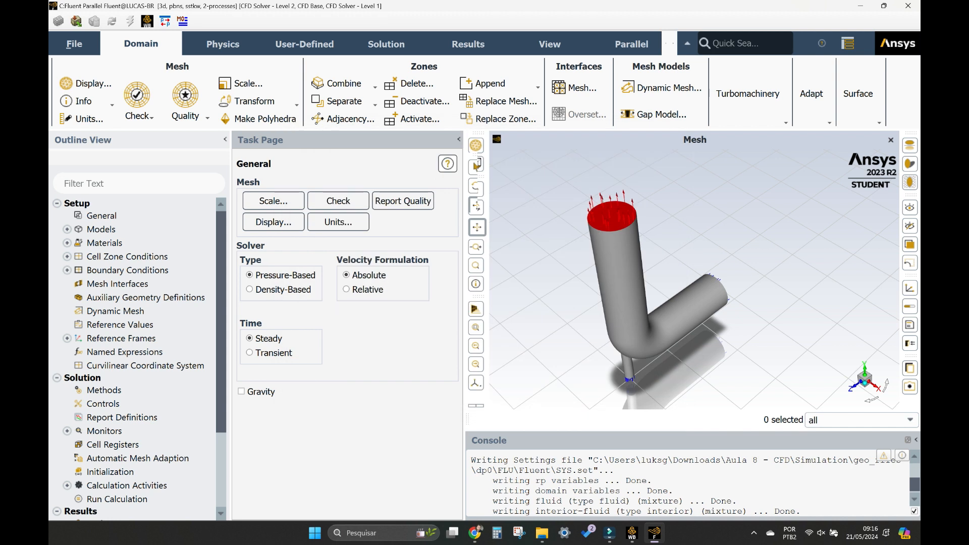
pyautogui.click(613, 237)
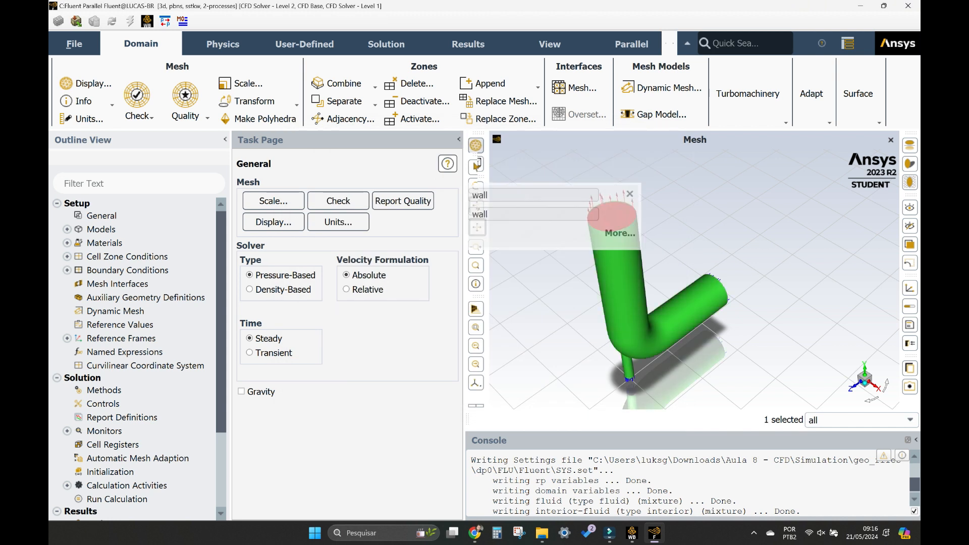
pyautogui.click(612, 214)
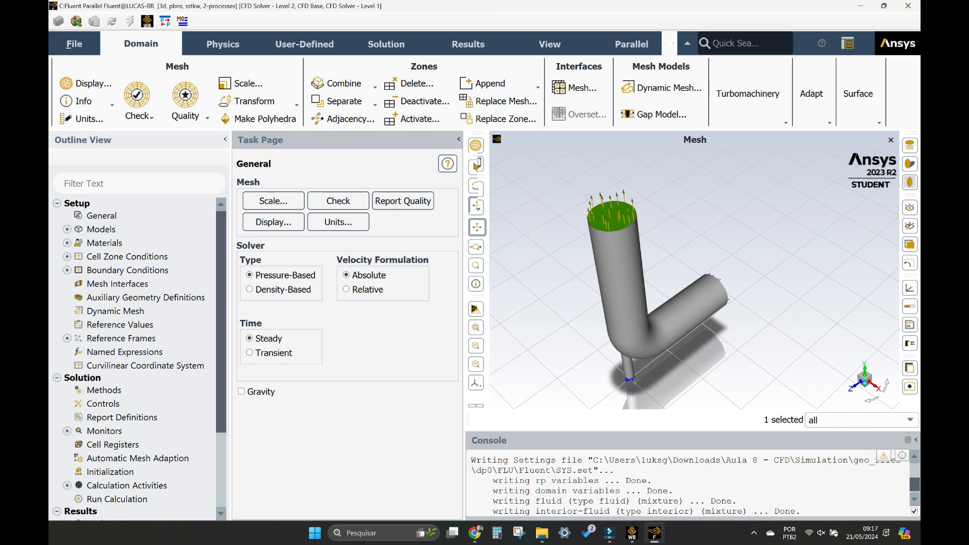
pyautogui.scroll(5, 644, 346)
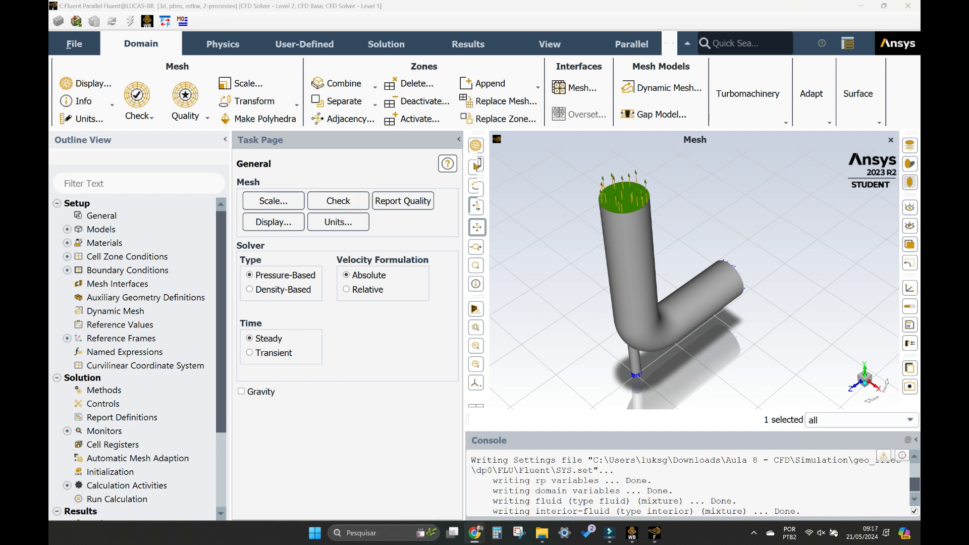
# Enable the energy equation in the Fluent physics models
pyautogui.doubleClick(101, 229)
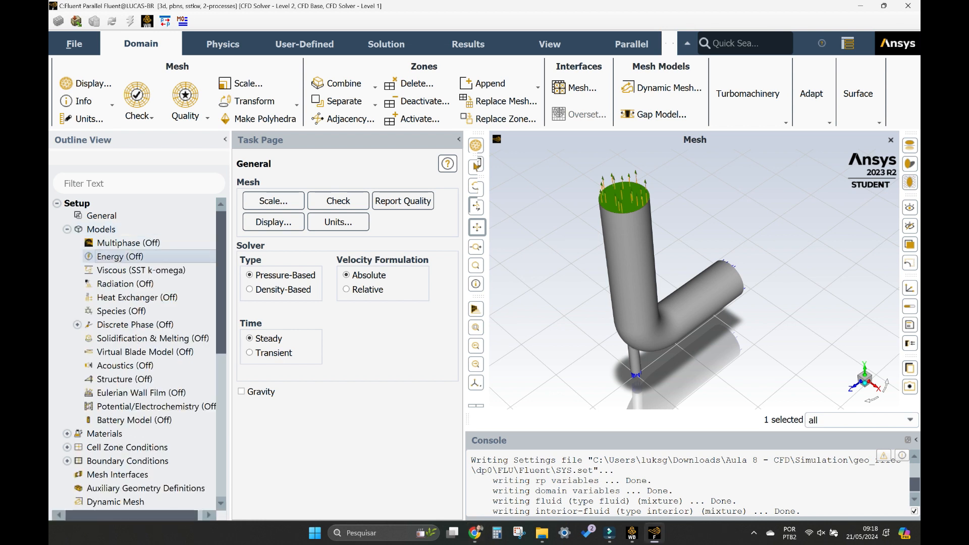
pyautogui.doubleClick(119, 256)
pyautogui.click(248, 313)
pyautogui.click(254, 355)
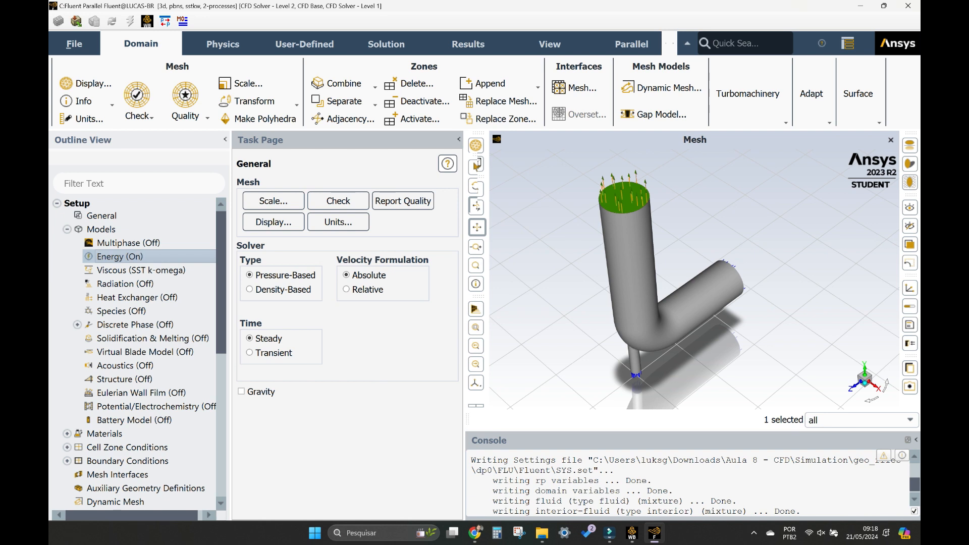
pyautogui.hotkey('alt', 'Tab')
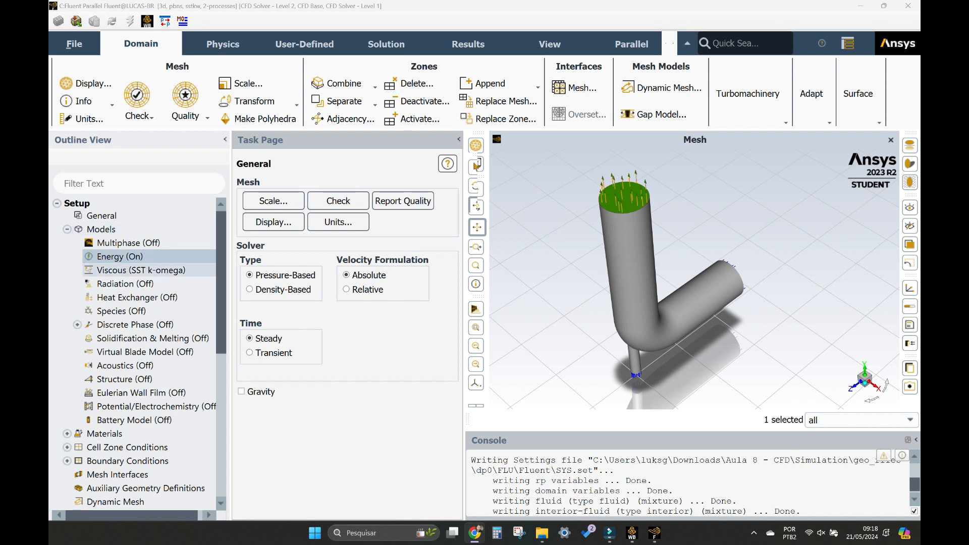
# Set the viscous model to k-epsilon (2 eqn), Realizable, with Scalable Wall Functions
pyautogui.doubleClick(141, 270)
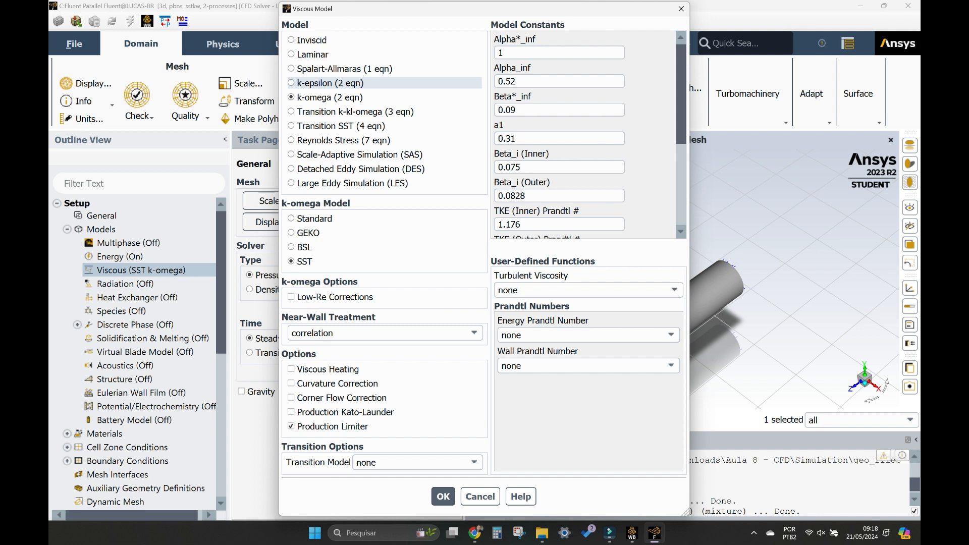
pyautogui.click(329, 82)
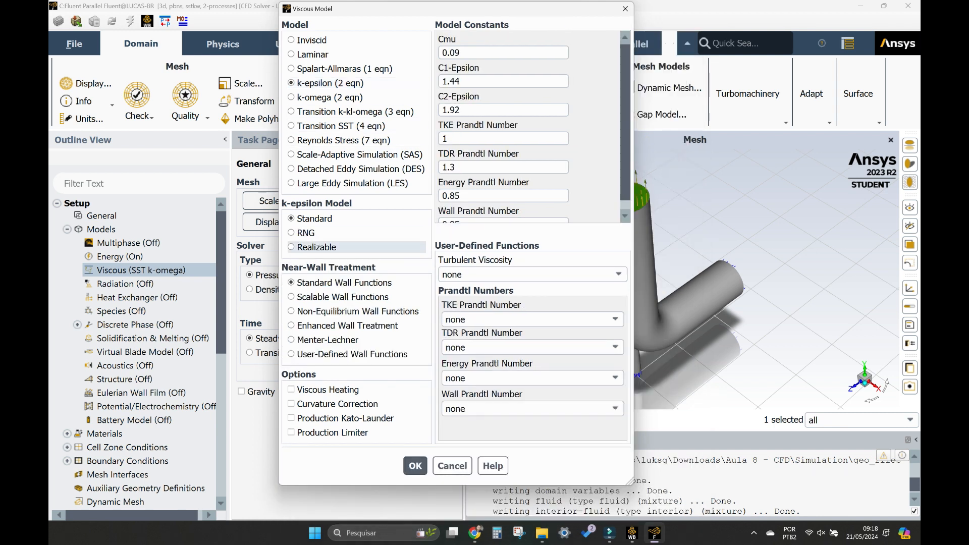
pyautogui.click(317, 247)
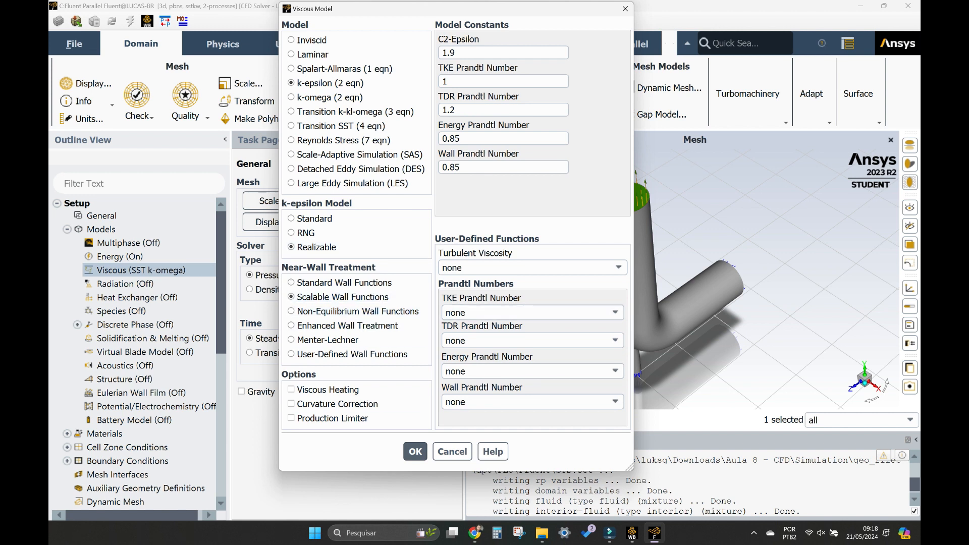
pyautogui.click(312, 297)
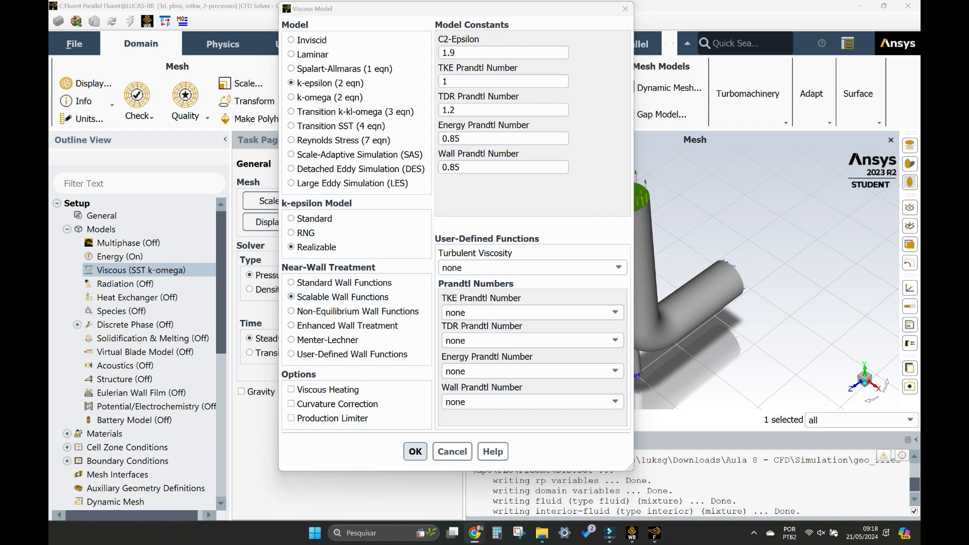
pyautogui.click(415, 452)
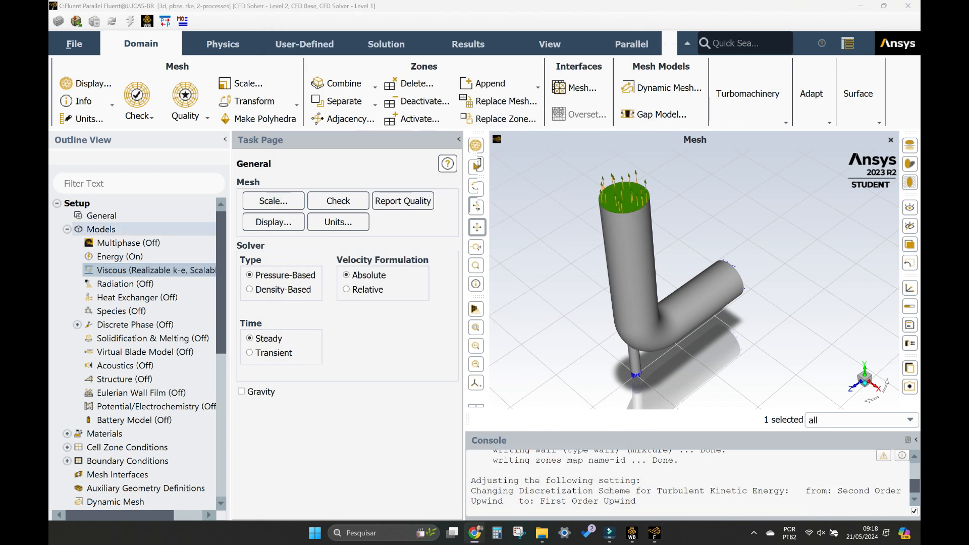
# Open the air material for editing and copy water-liquid (h2o<l>) from the Fluent database into the fluid materials
pyautogui.click(67, 229)
pyautogui.click(67, 242)
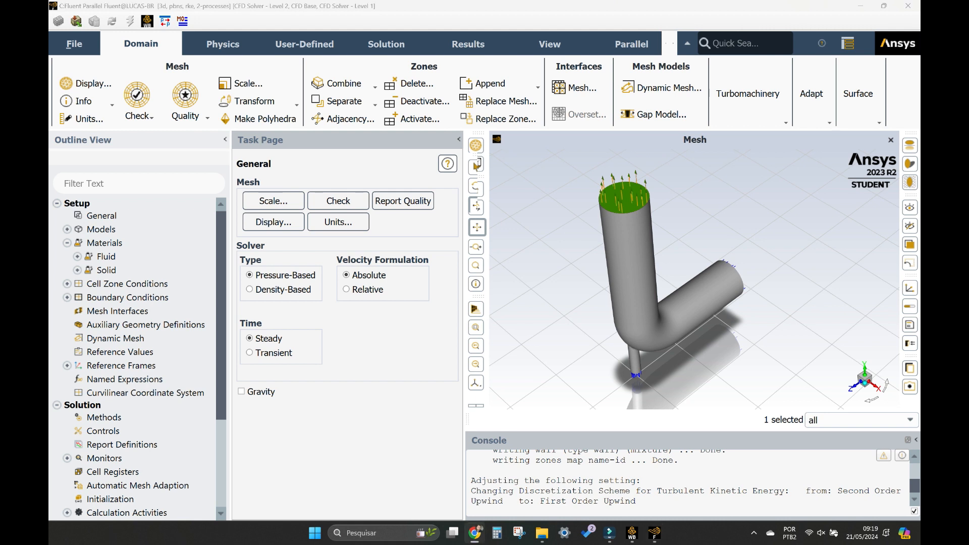
pyautogui.click(106, 256)
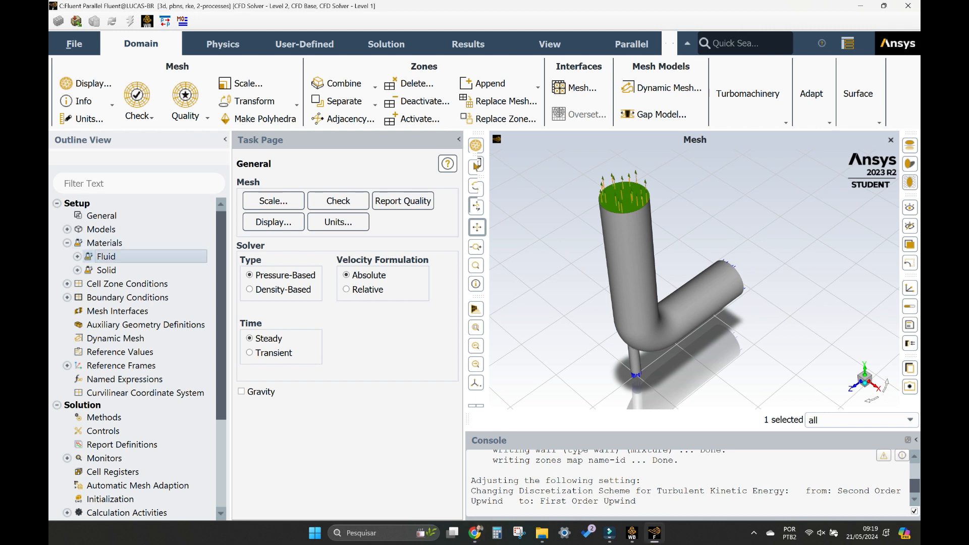
pyautogui.click(77, 257)
pyautogui.click(111, 270)
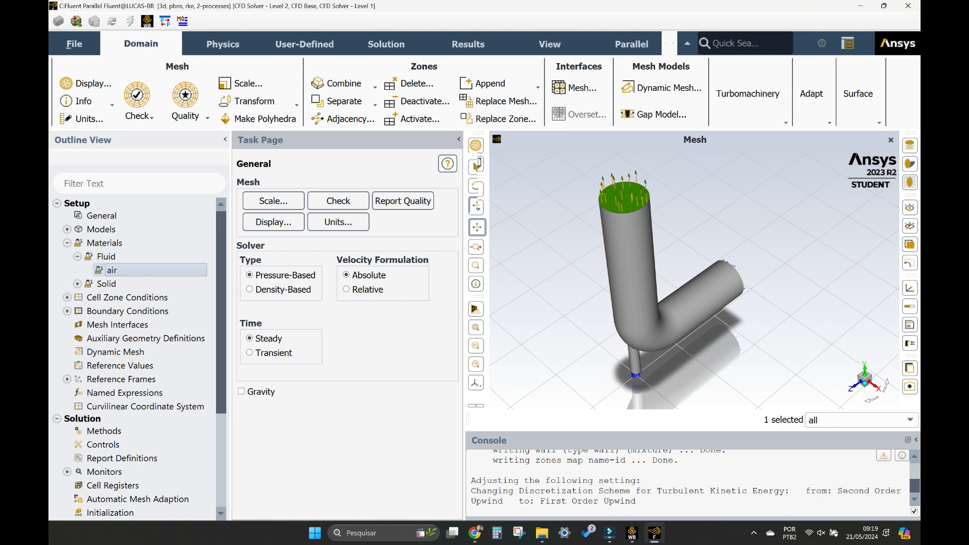
pyautogui.doubleClick(112, 270)
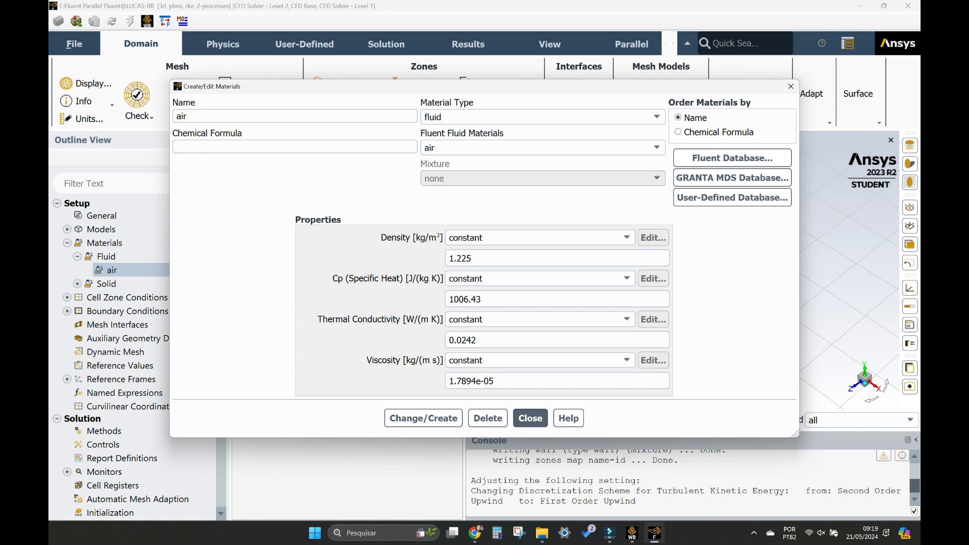
pyautogui.click(475, 533)
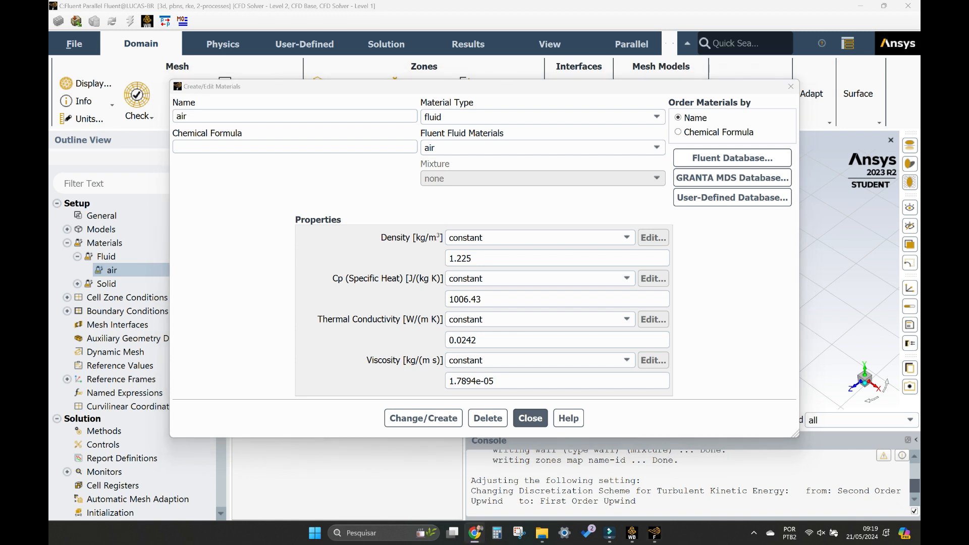
pyautogui.click(732, 158)
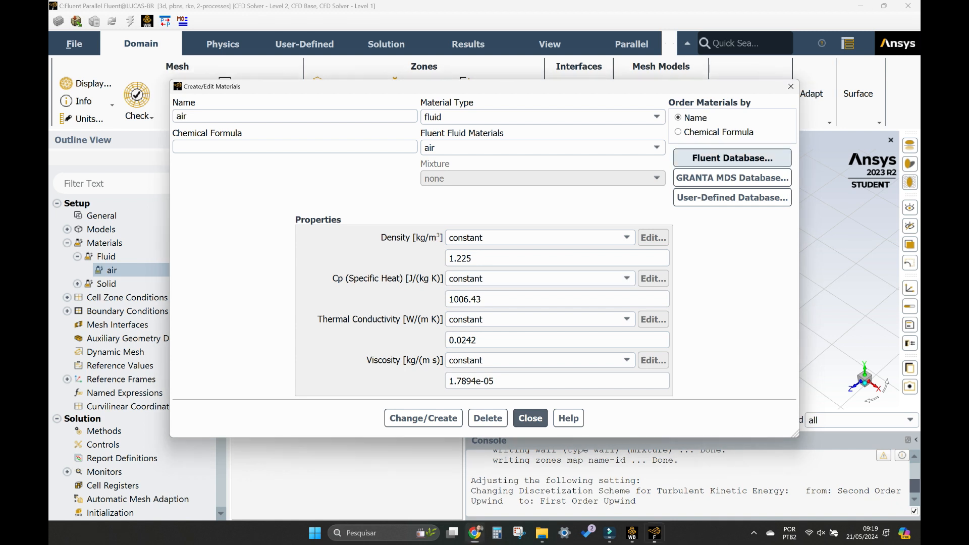
pyautogui.scroll(-20, 454, 246)
pyautogui.moveTo(517, 203); pyautogui.dragTo(518, 245)
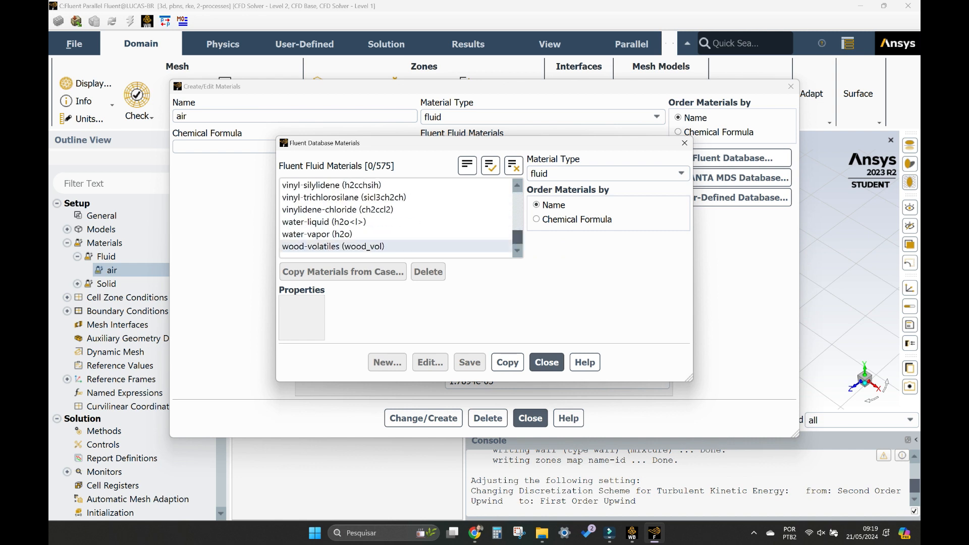
pyautogui.click(353, 222)
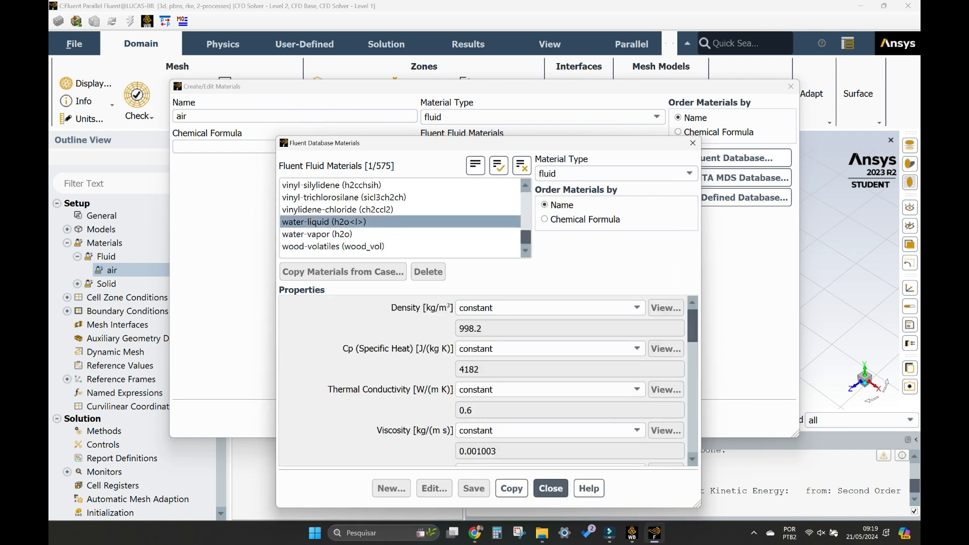
pyautogui.hotkey('alt', 'Tab')
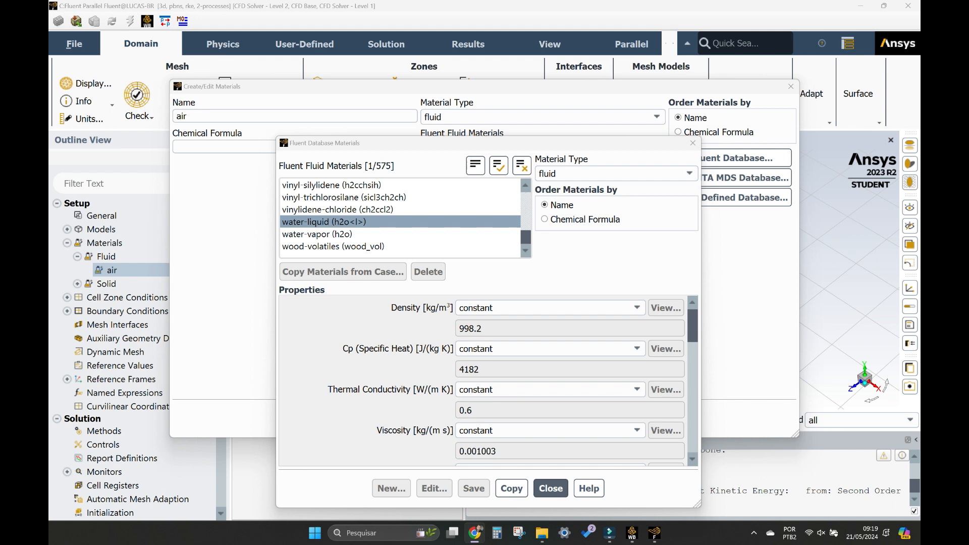
pyautogui.click(511, 488)
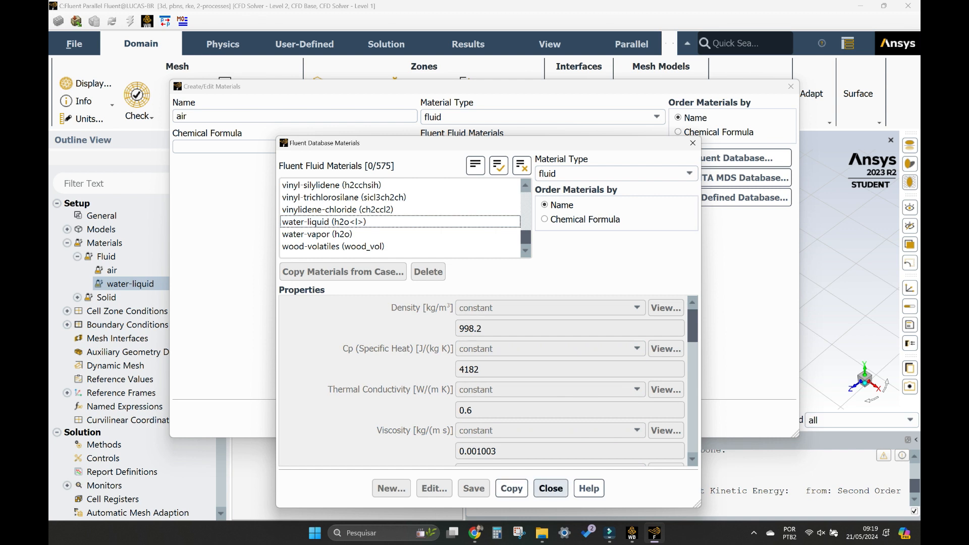
pyautogui.click(551, 488)
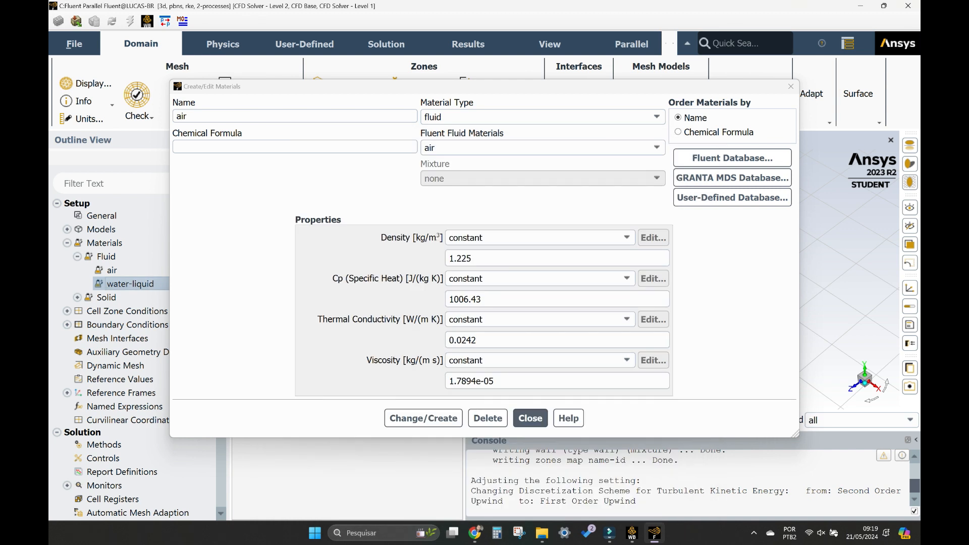
# Finish editing materials and delete water-liquid from the fluid materials
pyautogui.click(530, 418)
pyautogui.rightClick(162, 284)
pyautogui.click(179, 323)
pyautogui.click(465, 281)
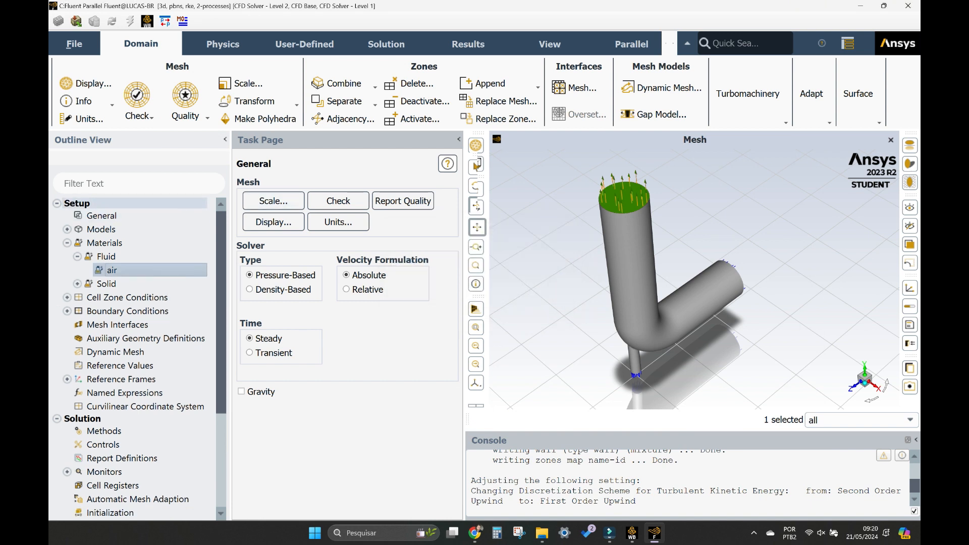
pyautogui.hotkey('alt', 'Tab')
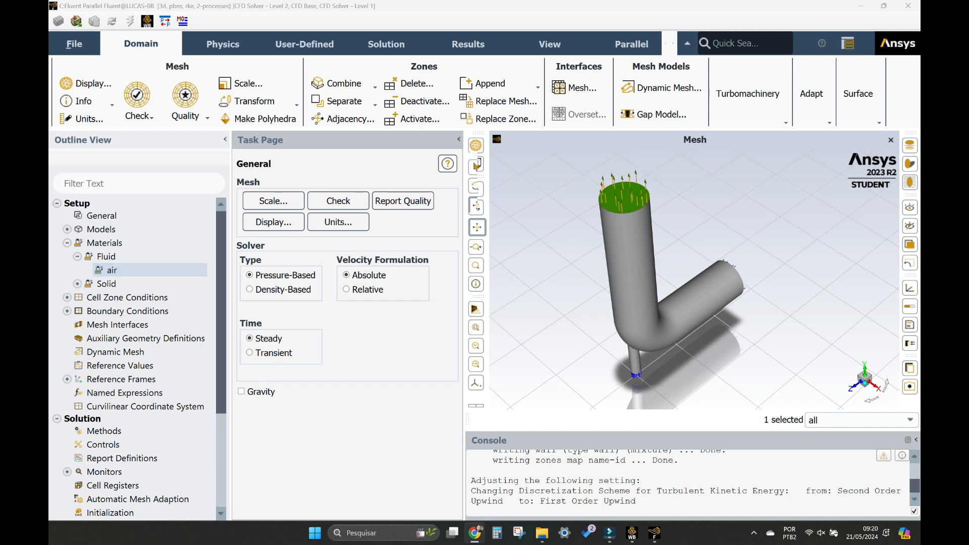
# Start creating a material from the Materials setup and copy water-liquid (h2o<l>) from the Fluent database twice
pyautogui.click(77, 256)
pyautogui.click(105, 242)
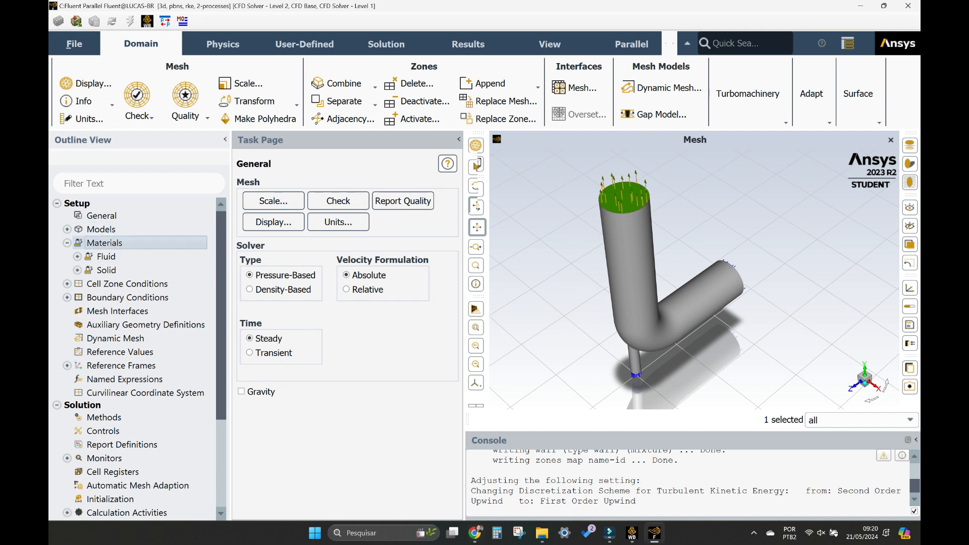
pyautogui.doubleClick(104, 243)
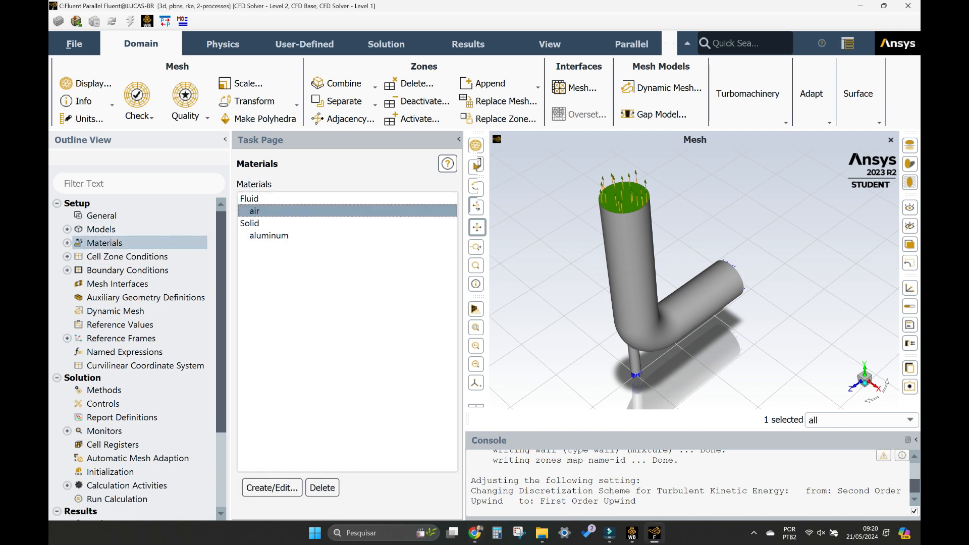
pyautogui.click(272, 487)
pyautogui.click(732, 158)
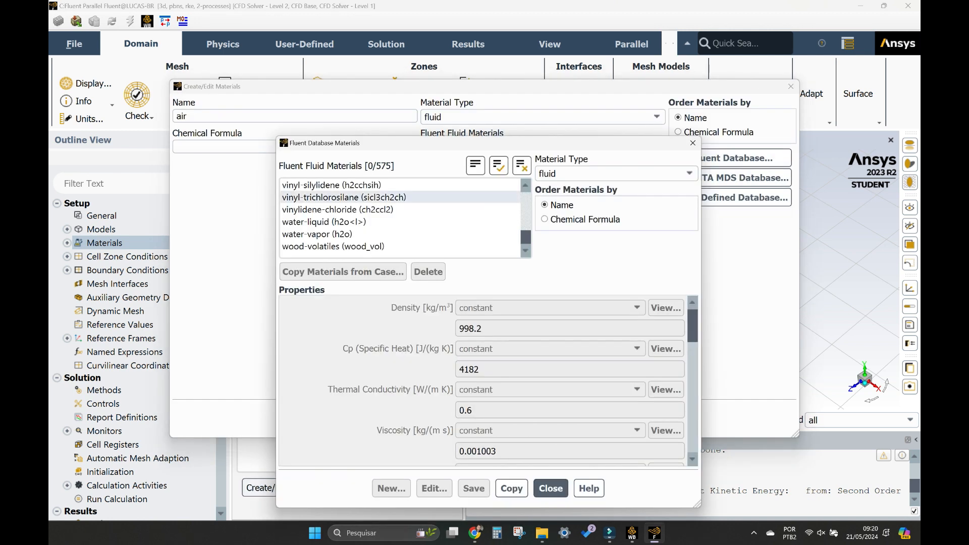
pyautogui.click(511, 487)
pyautogui.click(345, 365)
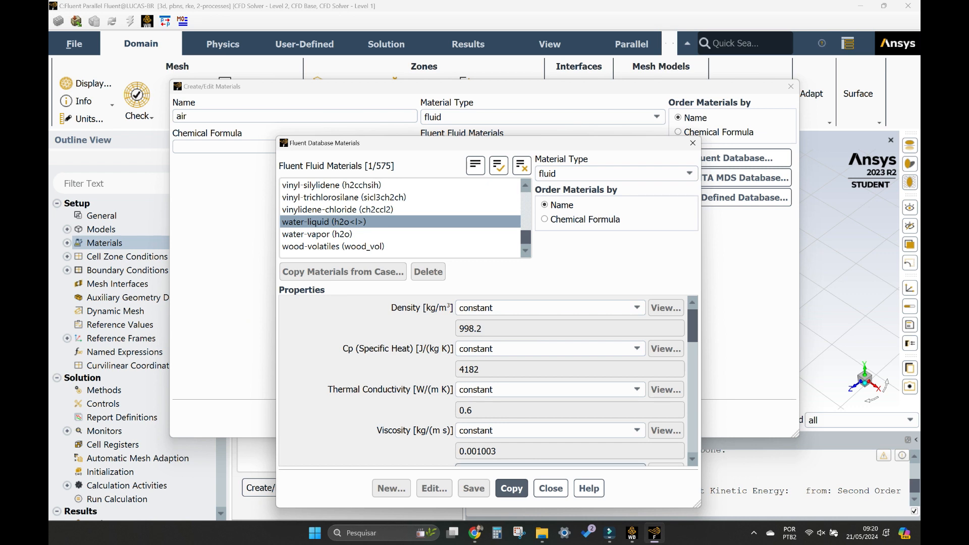
pyautogui.click(550, 488)
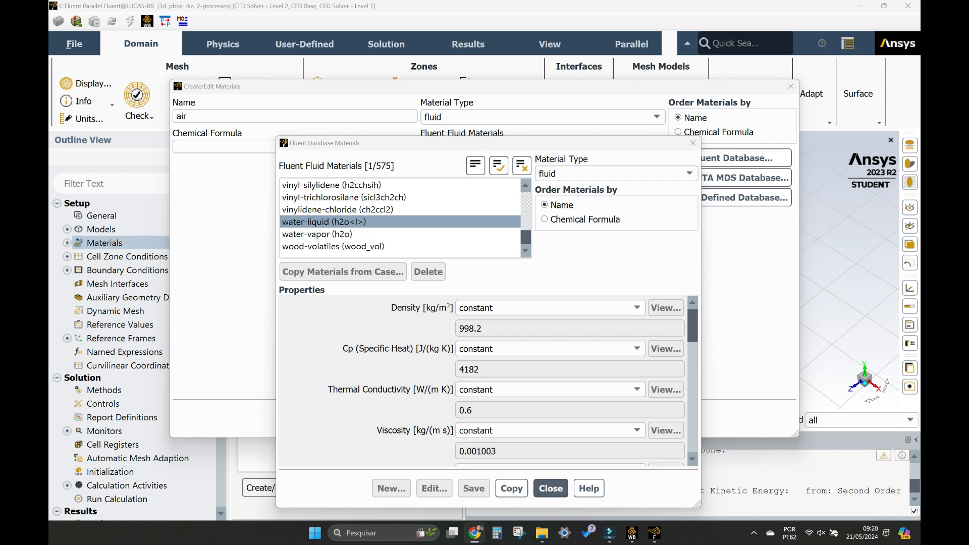
pyautogui.click(324, 222)
pyautogui.click(511, 488)
pyautogui.click(551, 488)
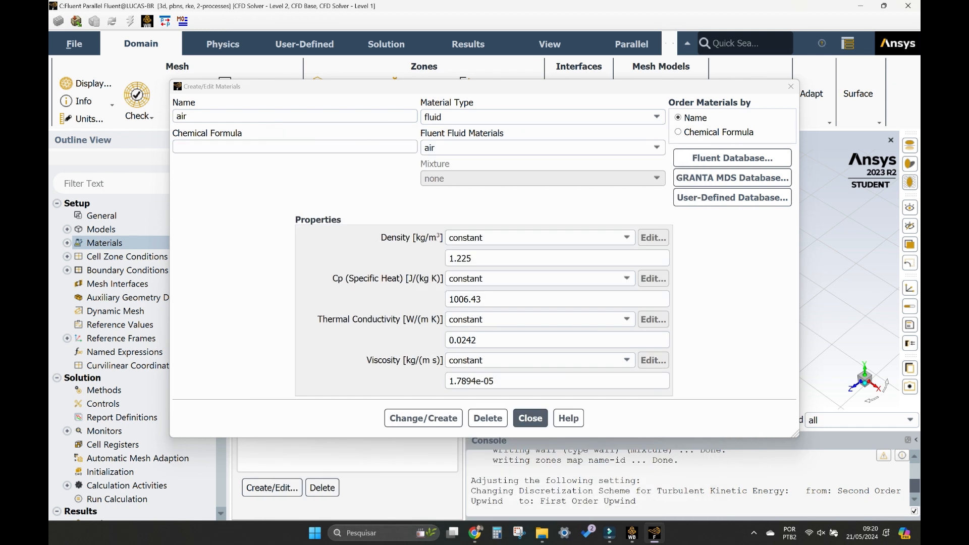
# Delete water-liquid-new and water-liquid from the fluid materials
pyautogui.click(78, 256)
pyautogui.rightClick(136, 297)
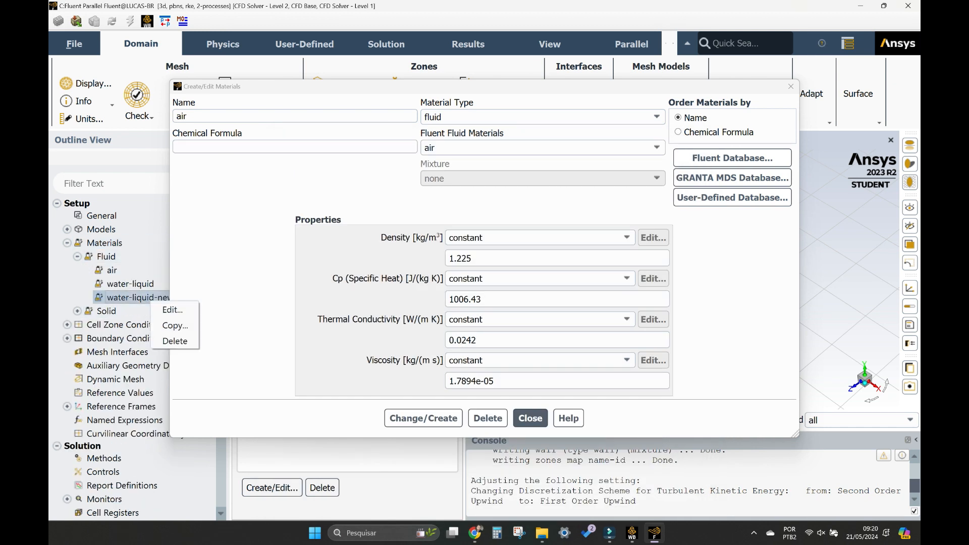
pyautogui.click(174, 340)
pyautogui.click(465, 279)
pyautogui.rightClick(130, 284)
pyautogui.click(167, 326)
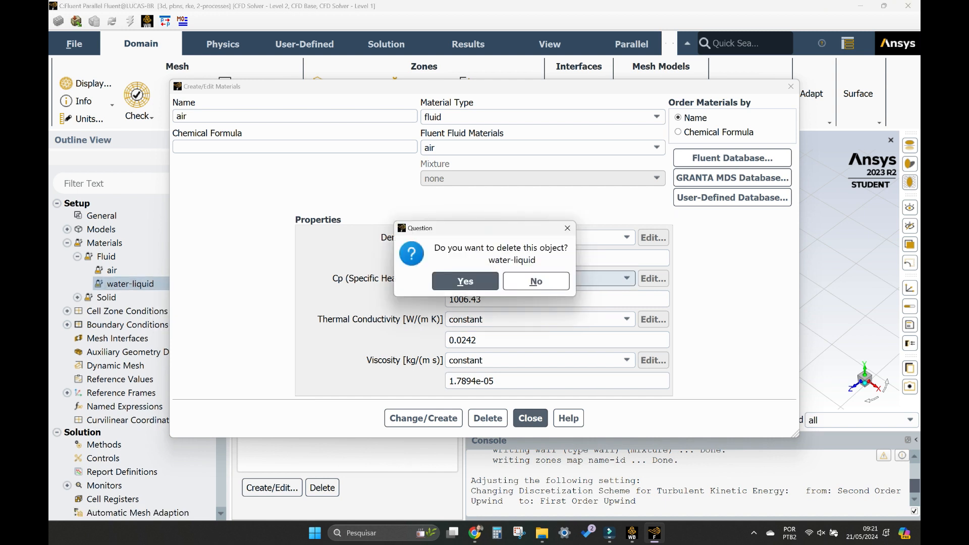
pyautogui.click(525, 279)
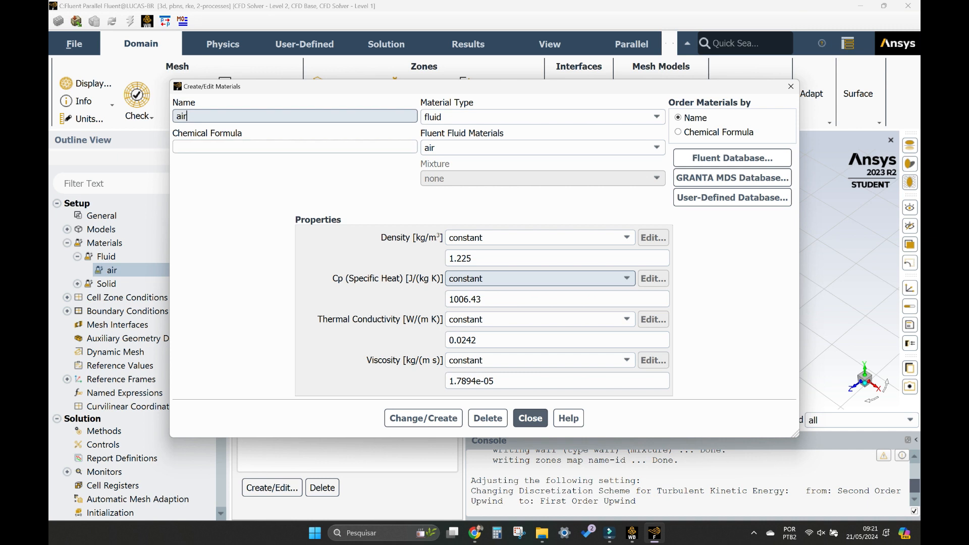
# Copy water-liquid (h2o<l>) from the Fluent database into the fluid materials and finish editing materials
pyautogui.click(731, 158)
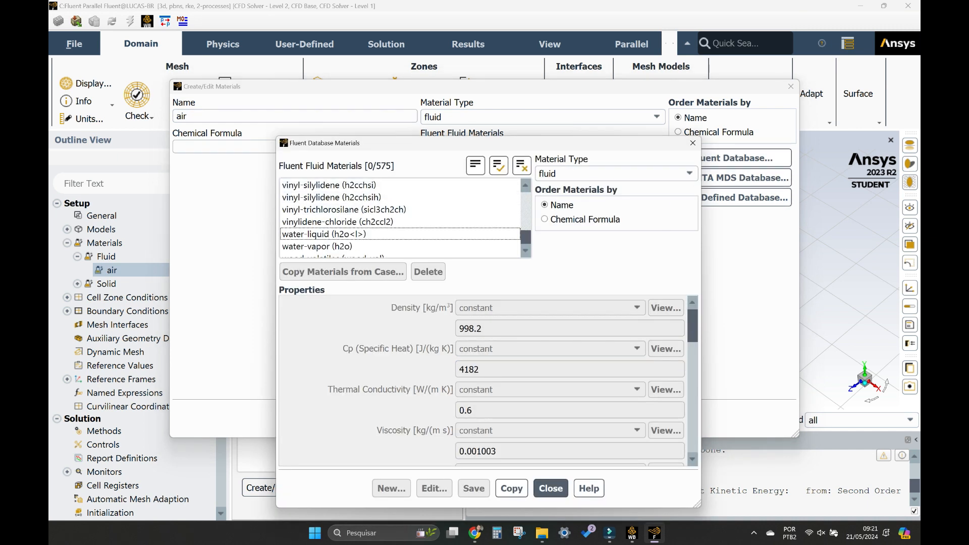
pyautogui.click(348, 234)
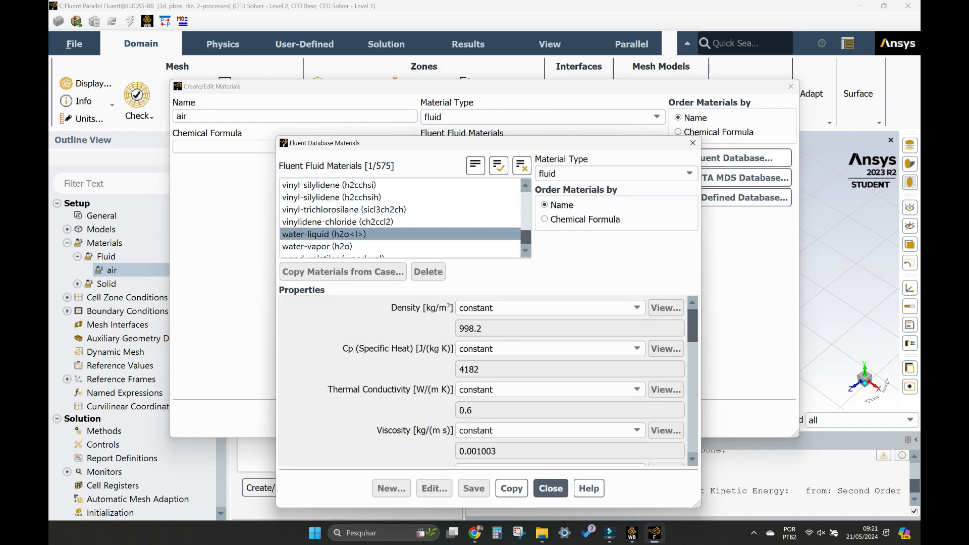
pyautogui.click(318, 234)
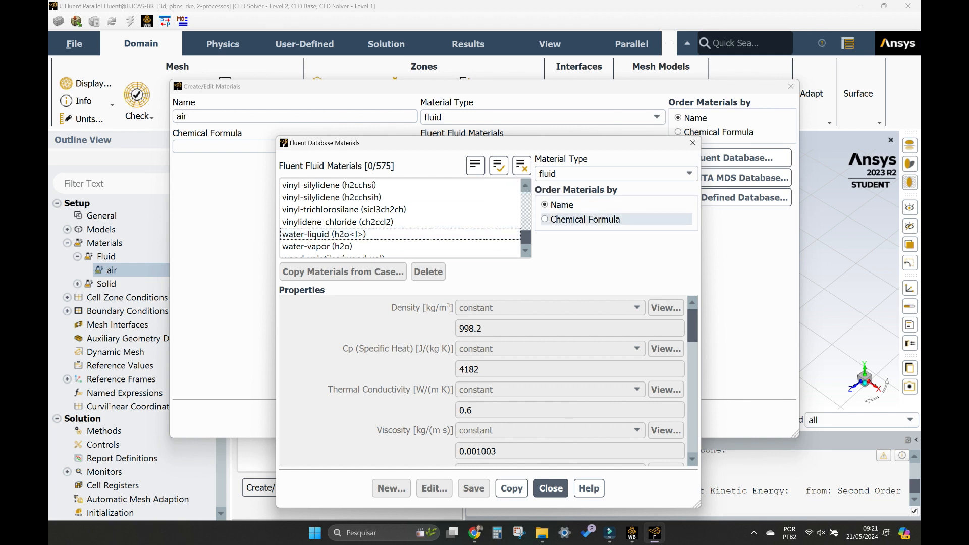
pyautogui.click(318, 234)
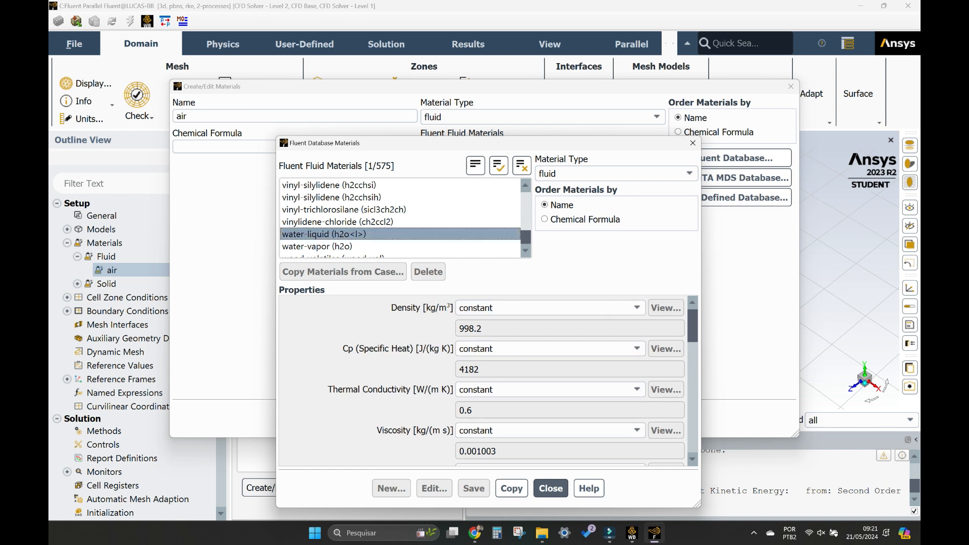
pyautogui.scroll(-10, 550, 432)
pyautogui.scroll(10, 550, 431)
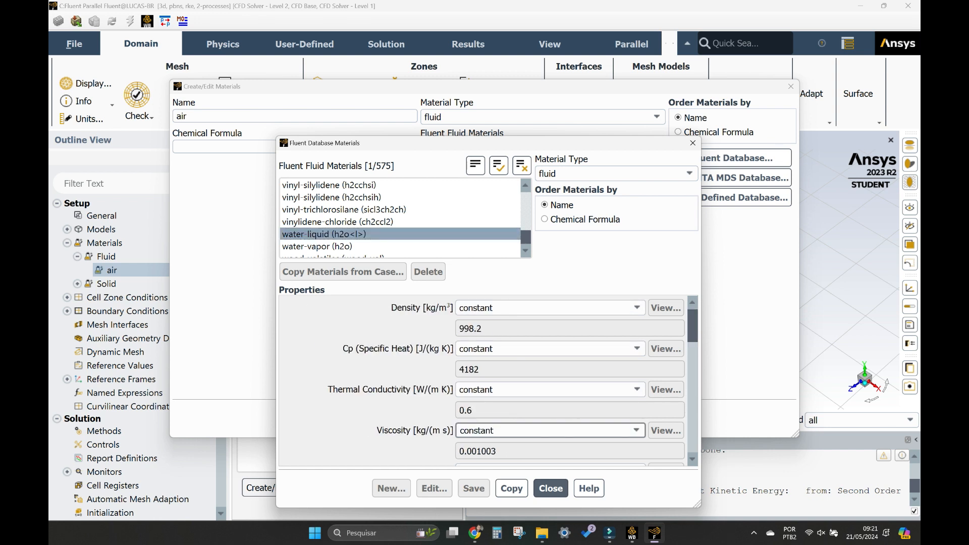
pyautogui.click(511, 488)
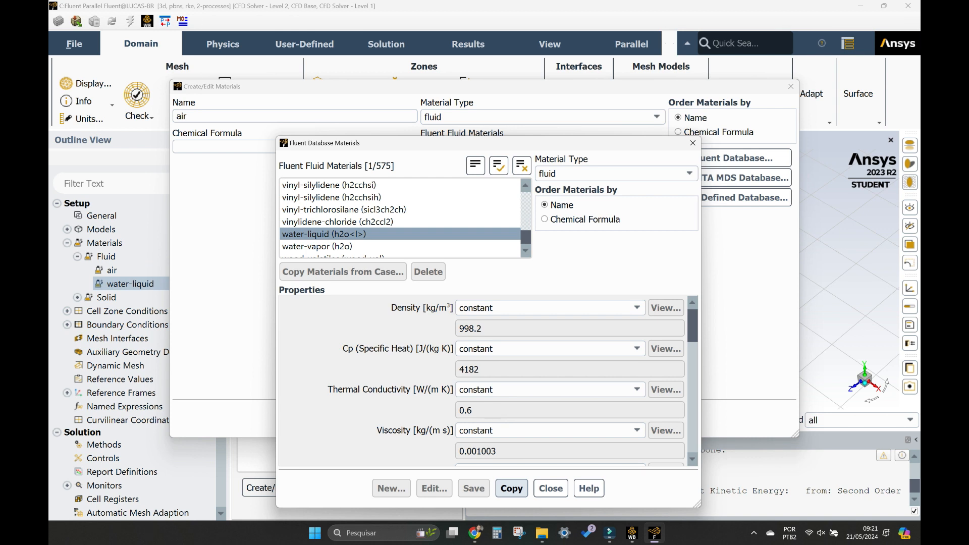
pyautogui.click(550, 488)
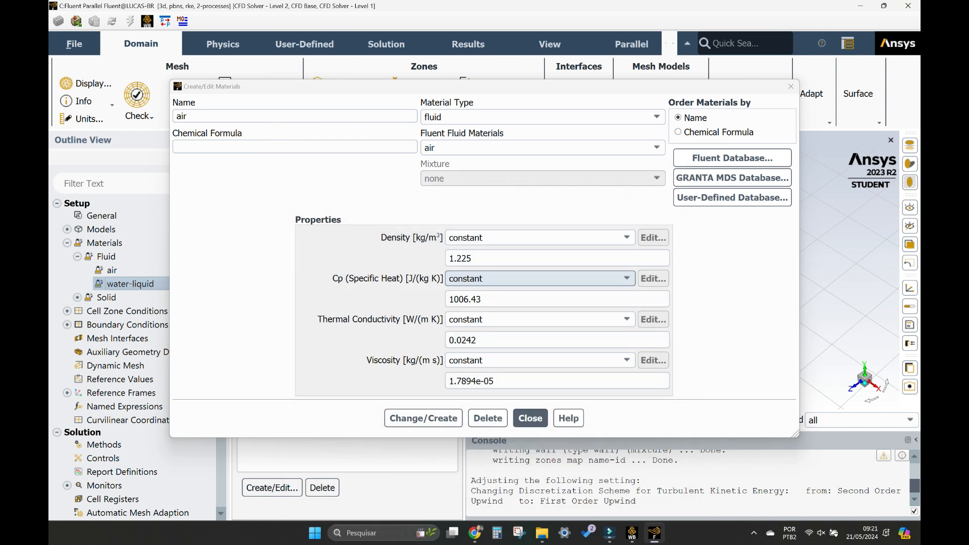
pyautogui.click(530, 418)
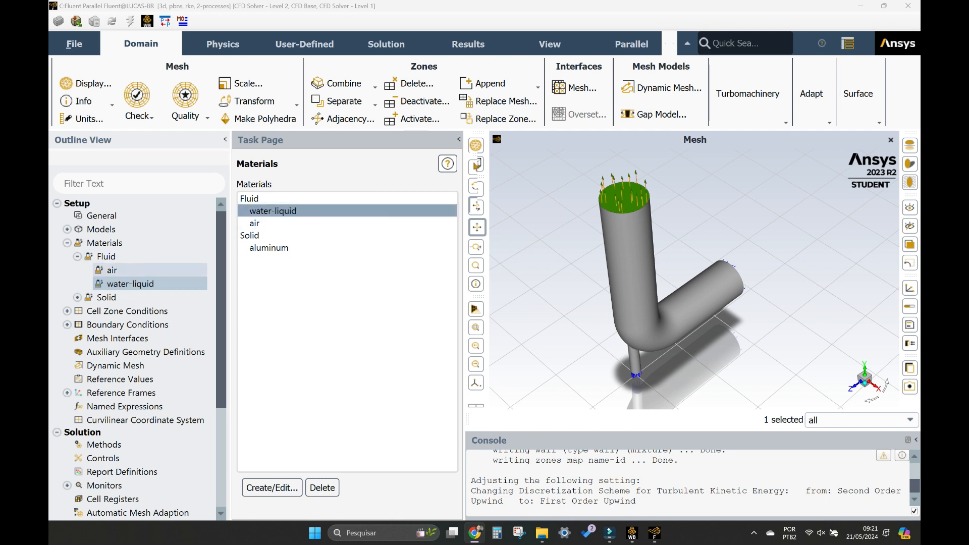
# Assign water-liquid as the material of the fluid cell zone
pyautogui.press('Left')
pyautogui.press('Left')
pyautogui.press('Left')
pyautogui.press('Left')
pyautogui.press('Down')
pyautogui.press('Right')
pyautogui.press('Down')
pyautogui.press('Left')
pyautogui.press('Left')
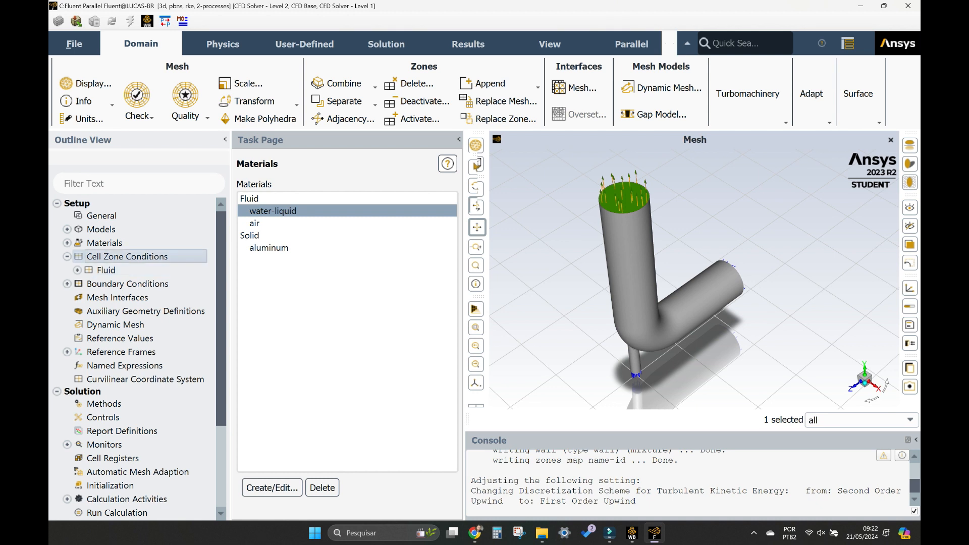
pyautogui.doubleClick(248, 208)
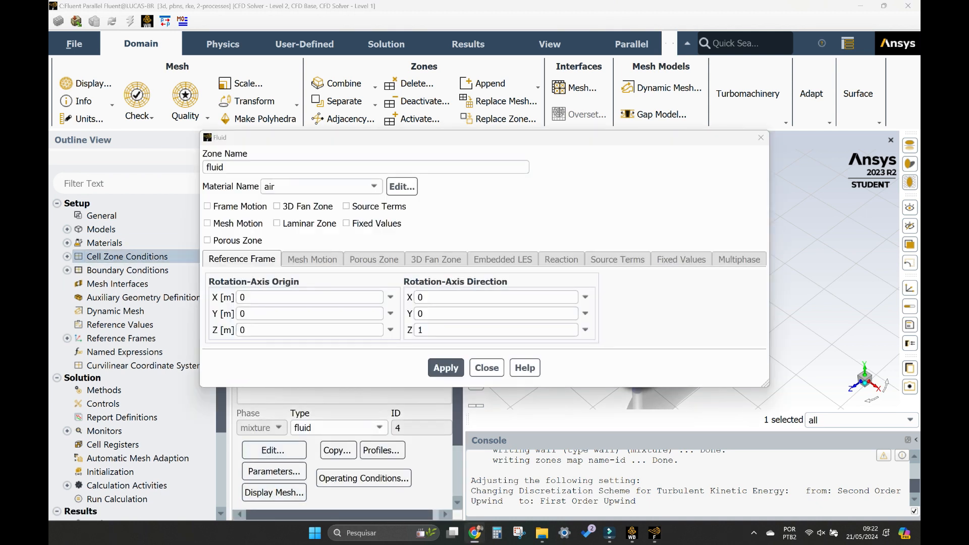
pyautogui.click(322, 186)
pyautogui.click(303, 196)
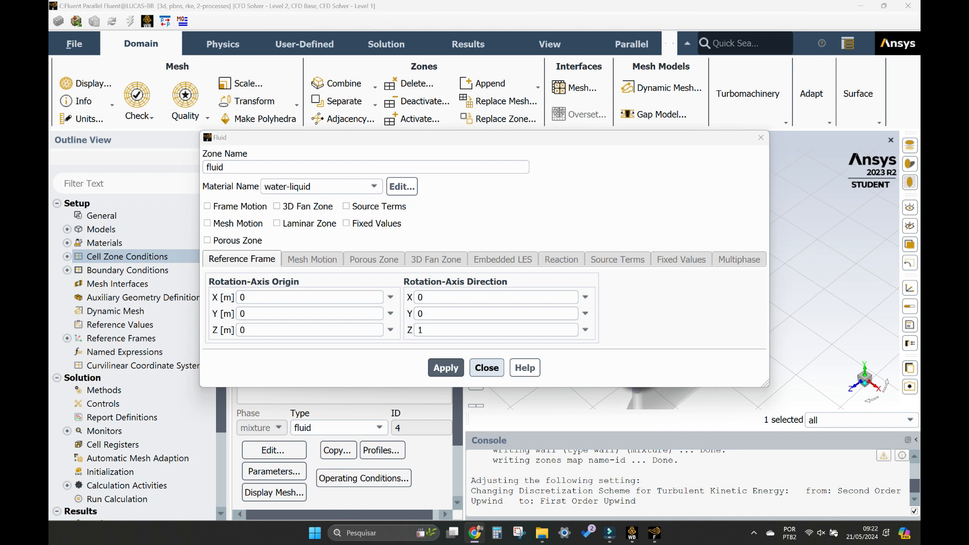
pyautogui.click(487, 367)
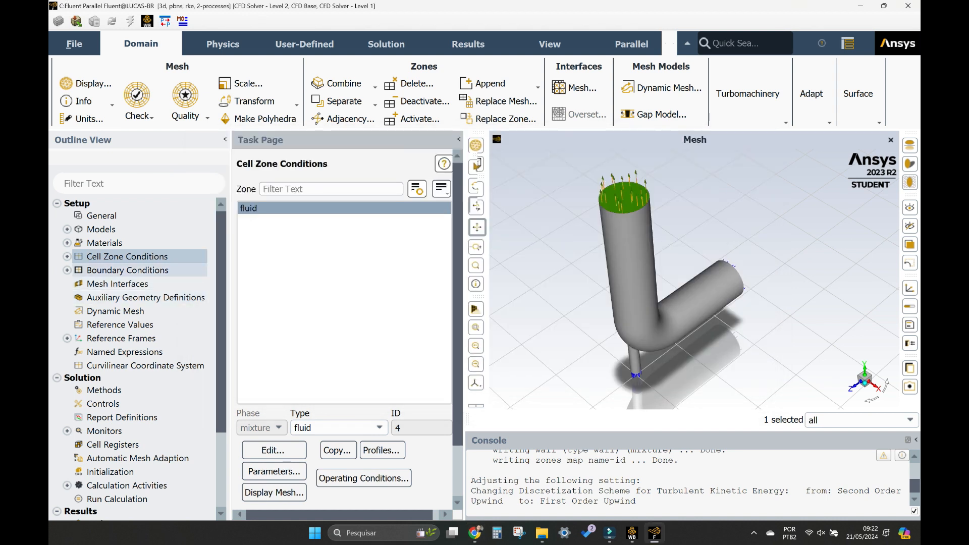
# Set the velocity magnitude of the boundary zone named inlet to 0.28 m/s
pyautogui.click(66, 270)
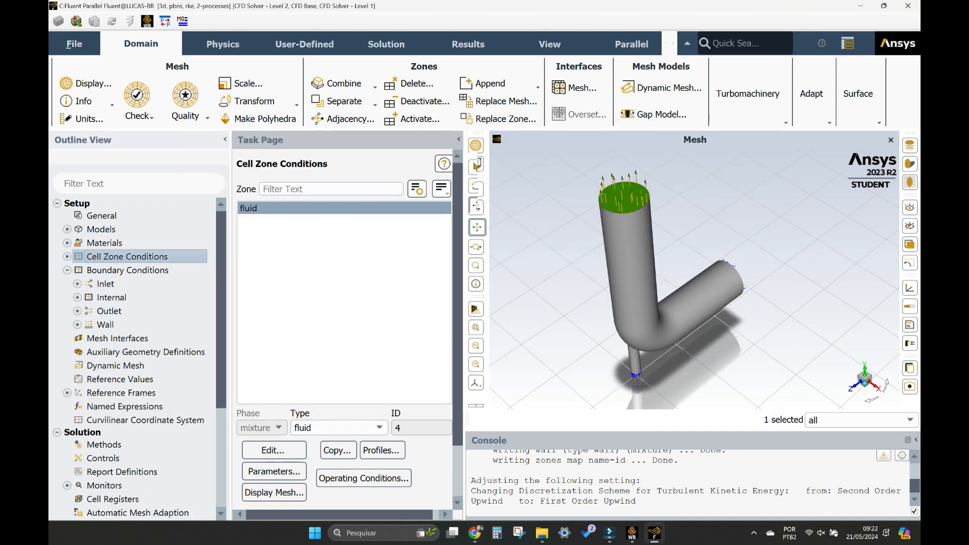
pyautogui.click(127, 270)
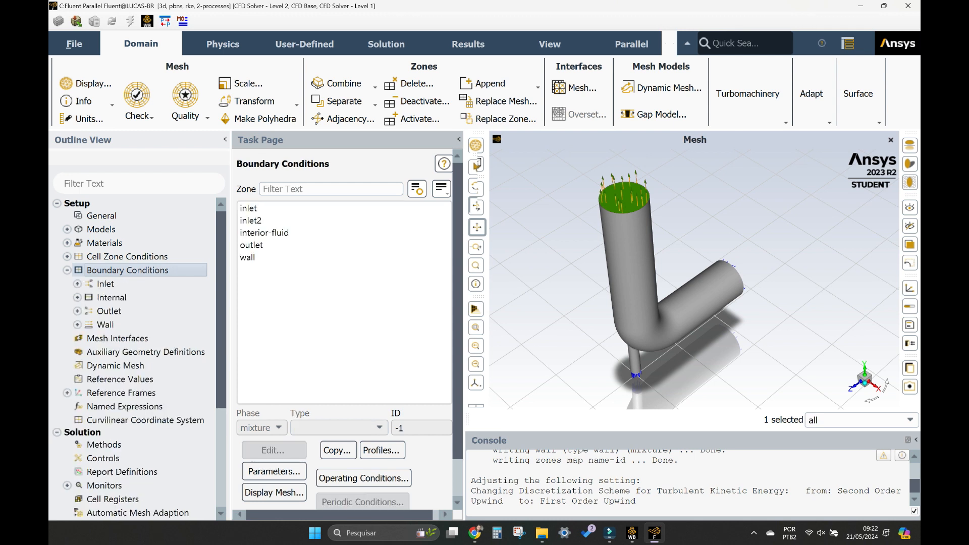
pyautogui.hotkey('alt', 'Tab')
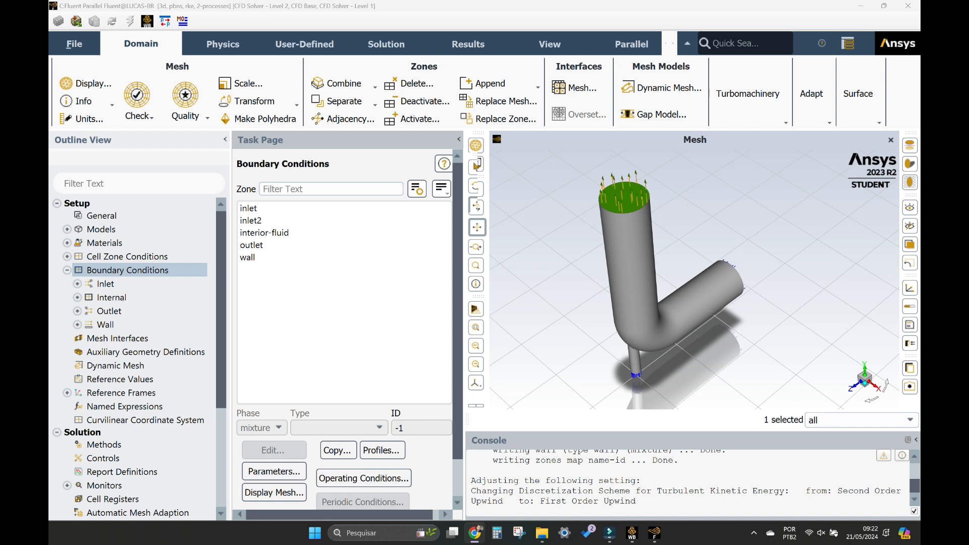
pyautogui.click(248, 208)
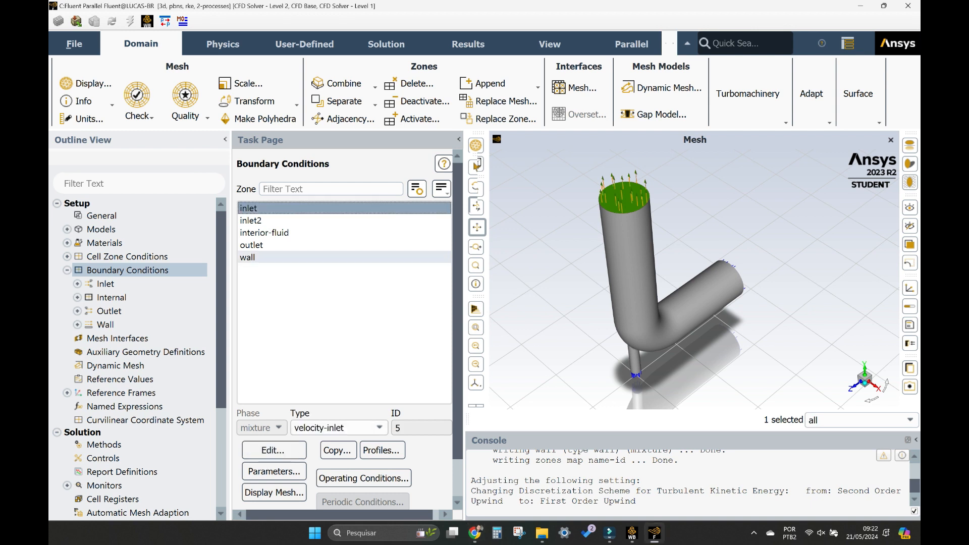
pyautogui.click(273, 450)
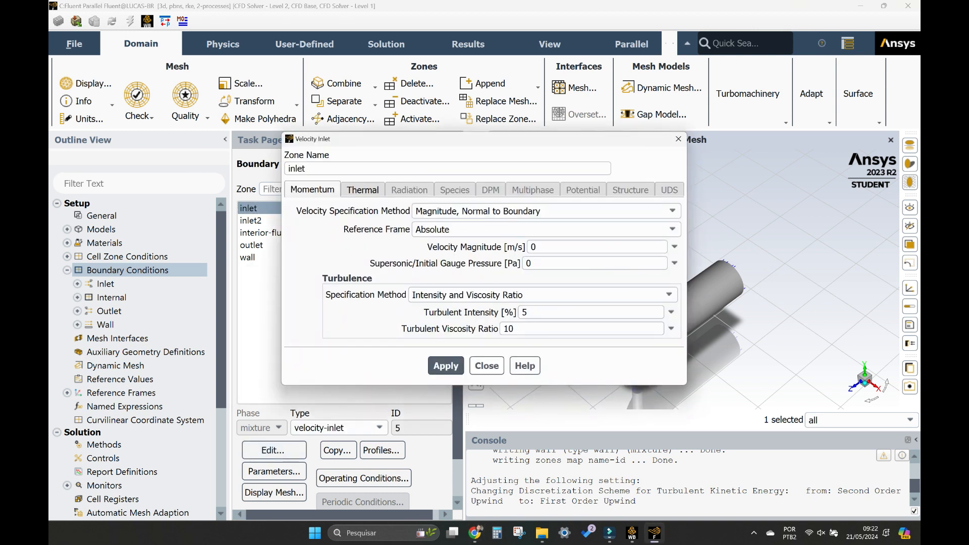
pyautogui.hotkey('alt', 'Tab')
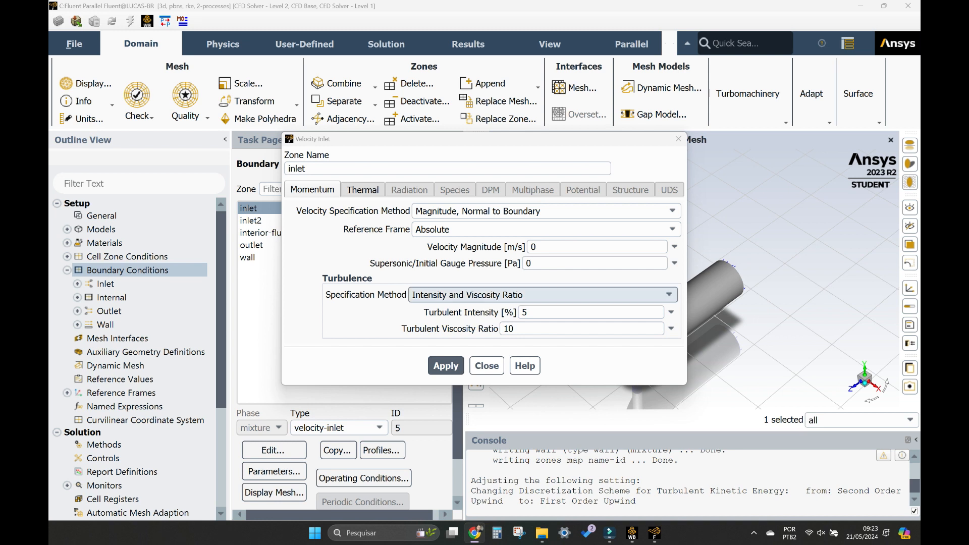
pyautogui.click(540, 247)
pyautogui.write('28')
pyautogui.press('BackSpace')
pyautogui.press('BackSpace')
pyautogui.write('.28')
pyautogui.press('Tab')
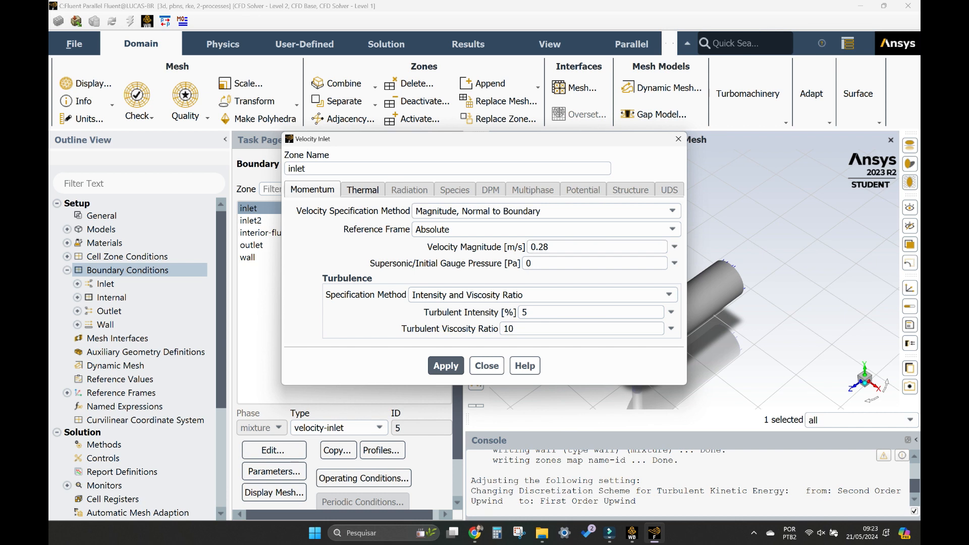
pyautogui.hotkey('alt', 'Tab')
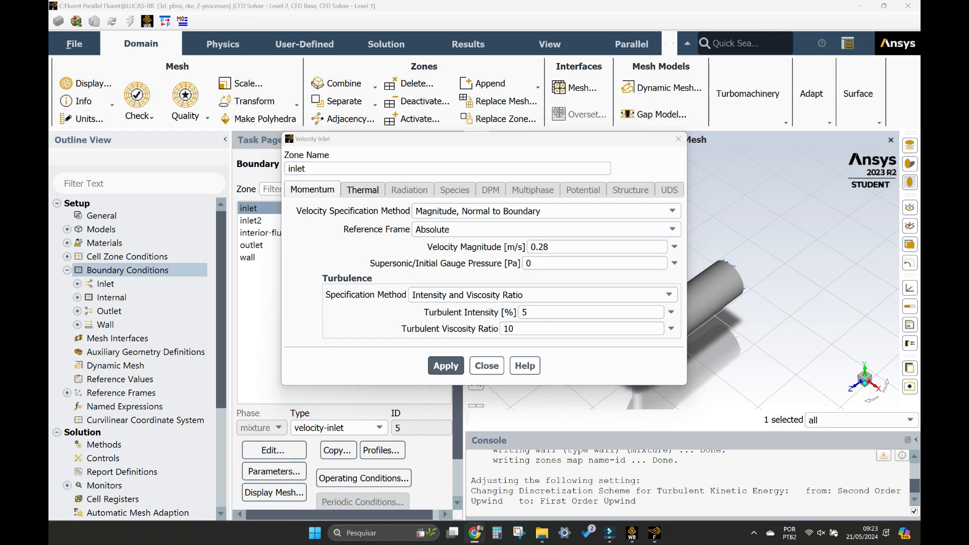
pyautogui.hotkey('alt', 'Tab')
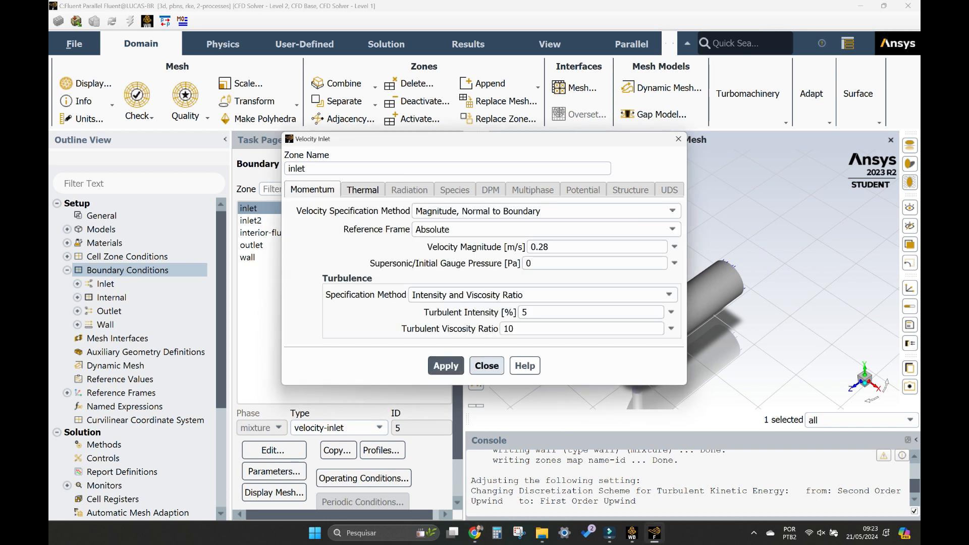
pyautogui.press('Escape')
# Set the velocity magnitude of the inlet2 boundary zone to 0.48 m/s
pyautogui.press('Down')
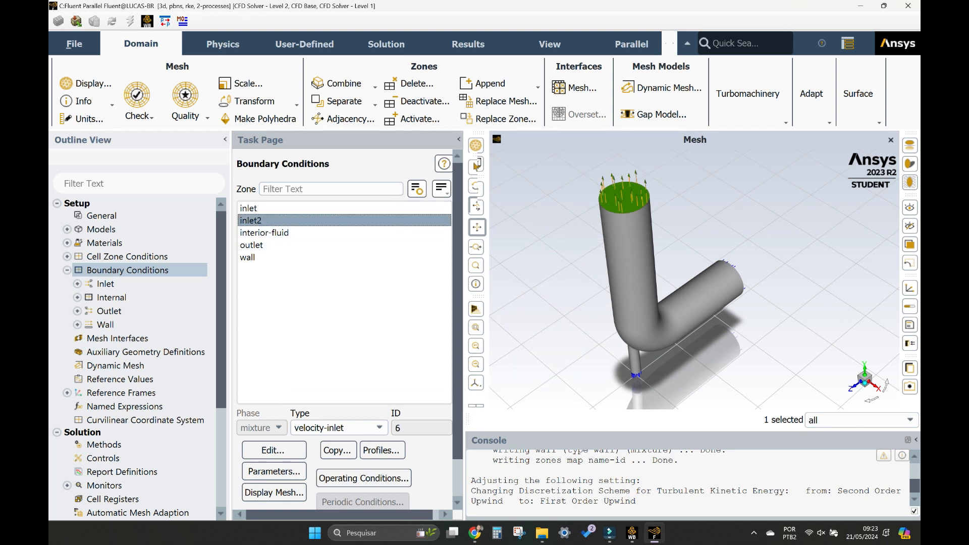
pyautogui.press('Return')
pyautogui.click(535, 247)
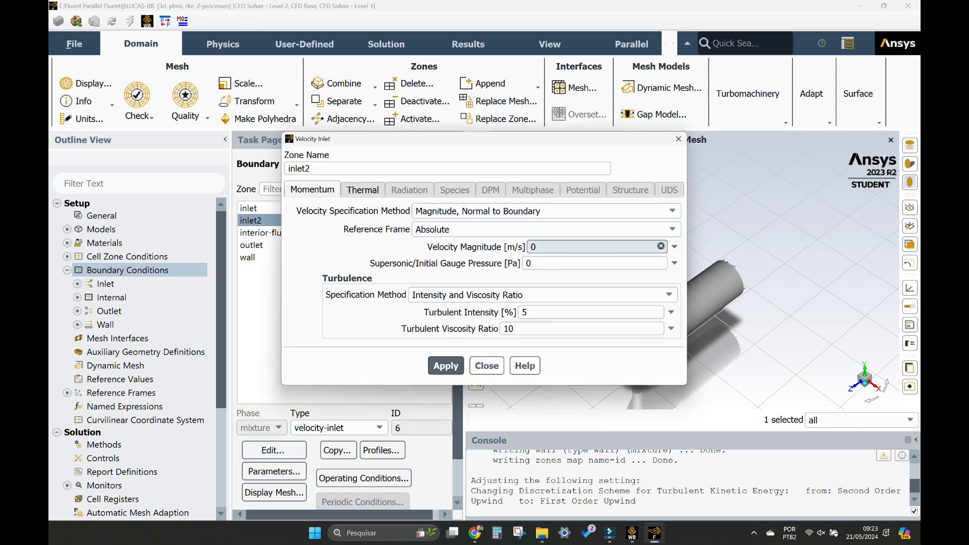
pyautogui.write('4')
pyautogui.press('BackSpace')
pyautogui.write('0.48')
pyautogui.press('Return')
# Set the temperature of the inlet2 boundary to 340 K and finish editing that boundary
pyautogui.hotkey('ctrl', 'Tab')
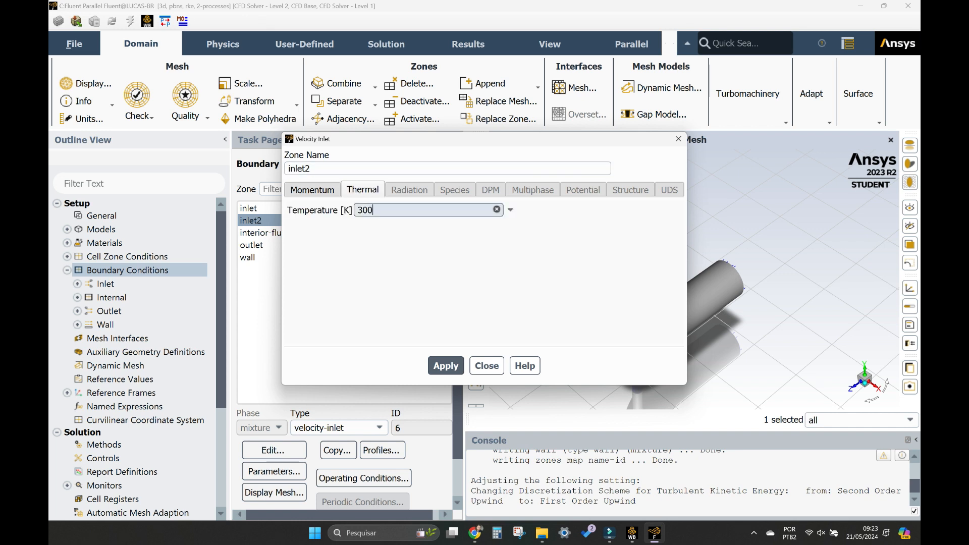
pyautogui.press('Tab')
pyautogui.press('Tab')
pyautogui.press('Tab')
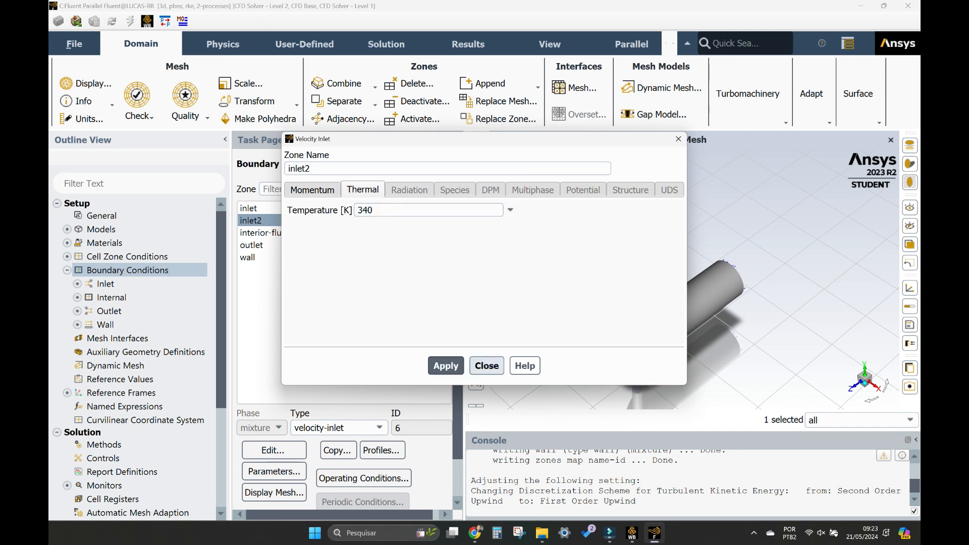
pyautogui.press('Return')
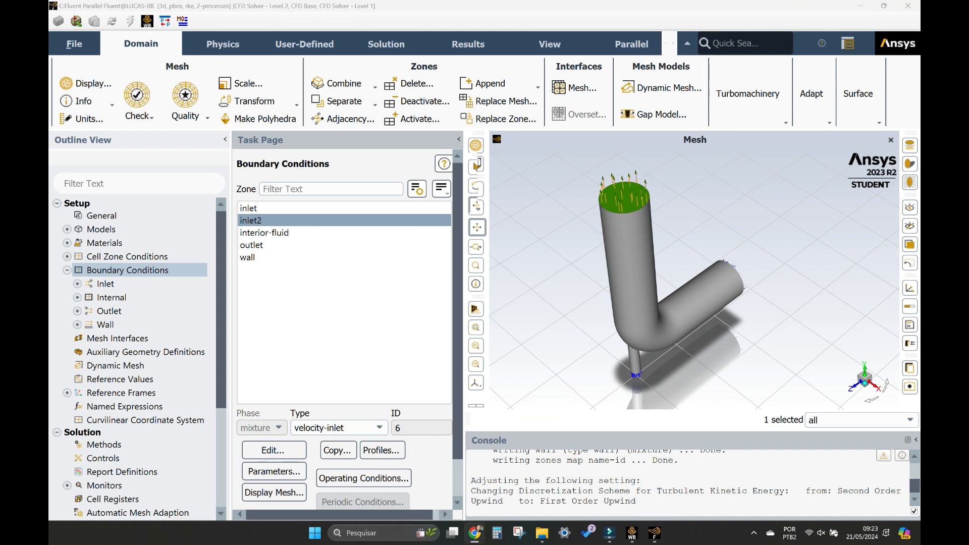
# Change the outlet boundary type to outflow, keeping the flow rate weighting of 1
pyautogui.click(252, 244)
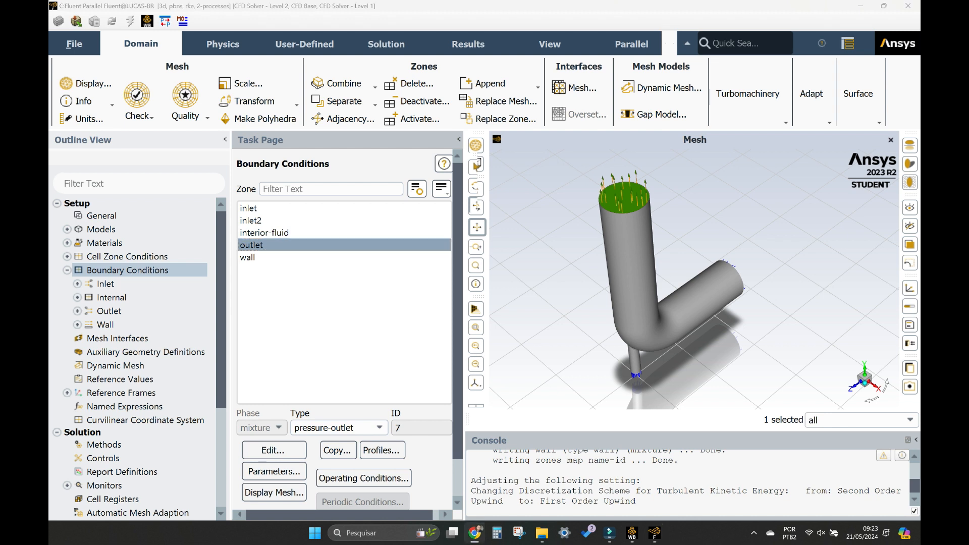
pyautogui.click(335, 427)
pyautogui.click(313, 348)
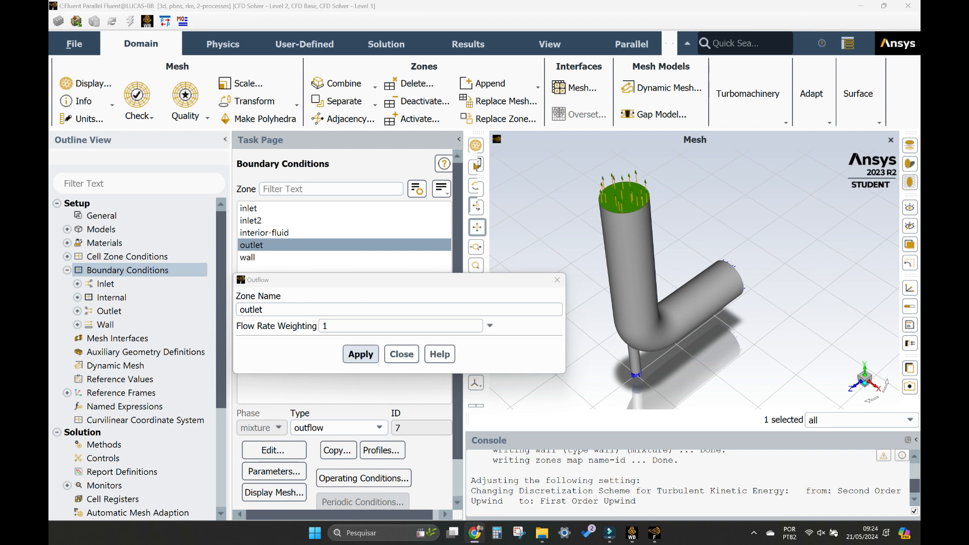
pyautogui.click(401, 354)
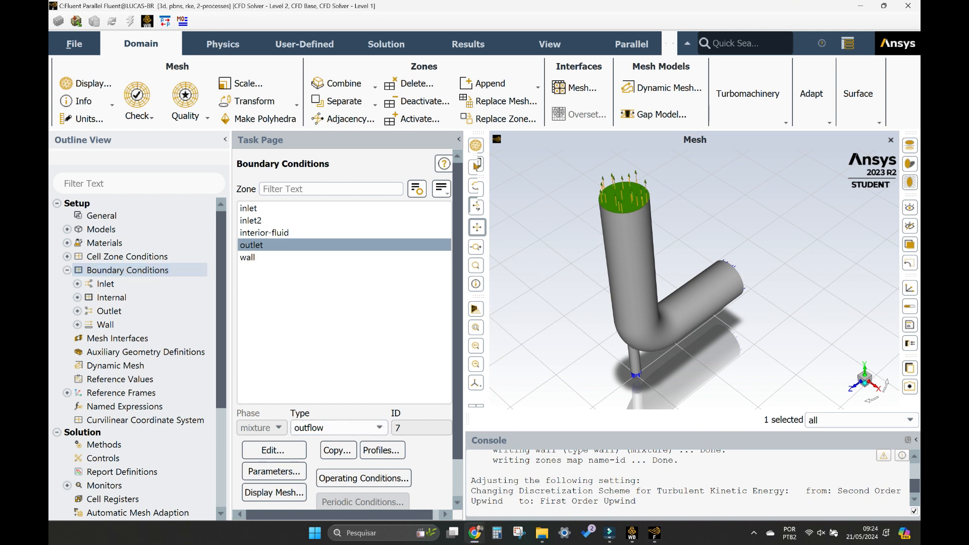
# Set the solution methods for turbulent kinetic energy and turbulent dissipation rate to Second Order Upwind
pyautogui.click(57, 203)
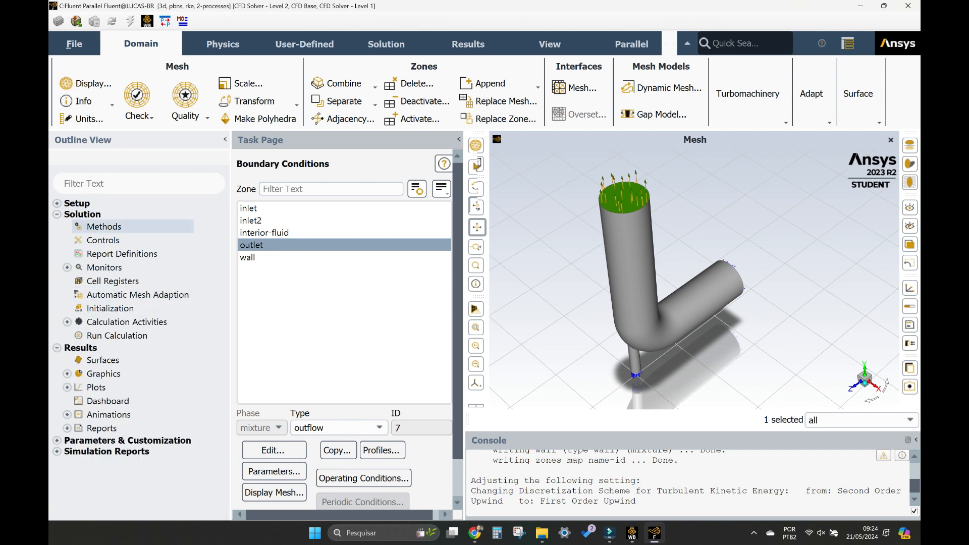
pyautogui.click(104, 226)
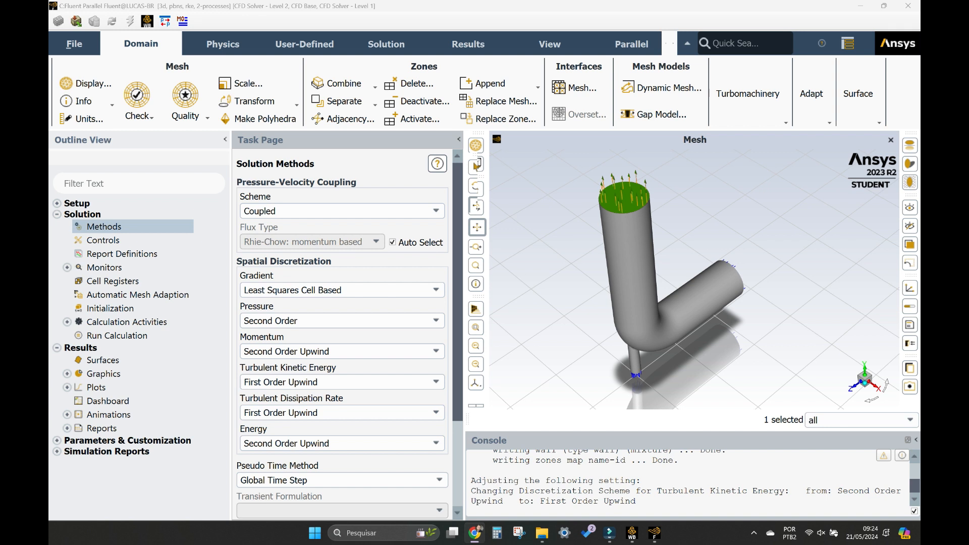
pyautogui.scroll(-2, 342, 323)
pyautogui.scroll(1, 342, 333)
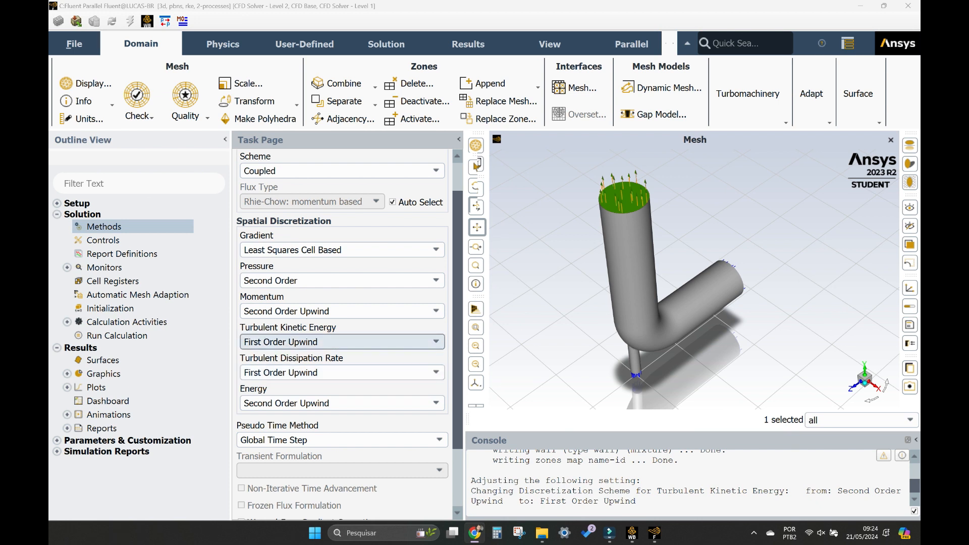
pyautogui.click(342, 341)
pyautogui.click(285, 366)
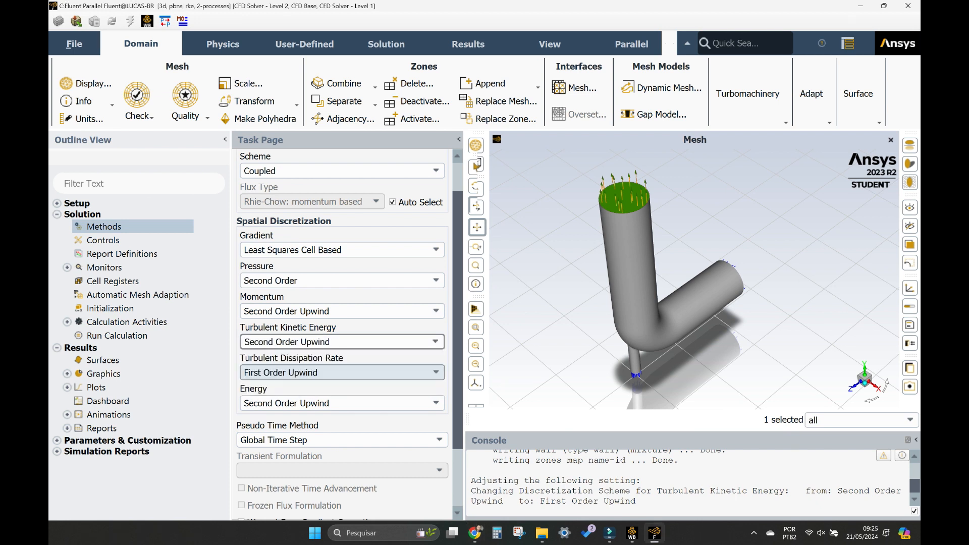
pyautogui.click(342, 372)
pyautogui.click(286, 397)
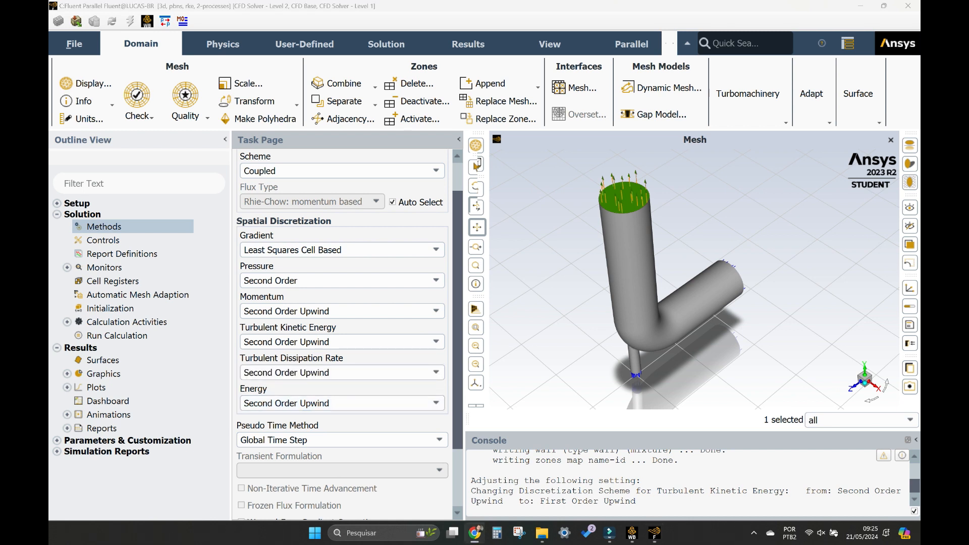
# Initialize the solution with the Hybrid Initialization method
pyautogui.doubleClick(110, 308)
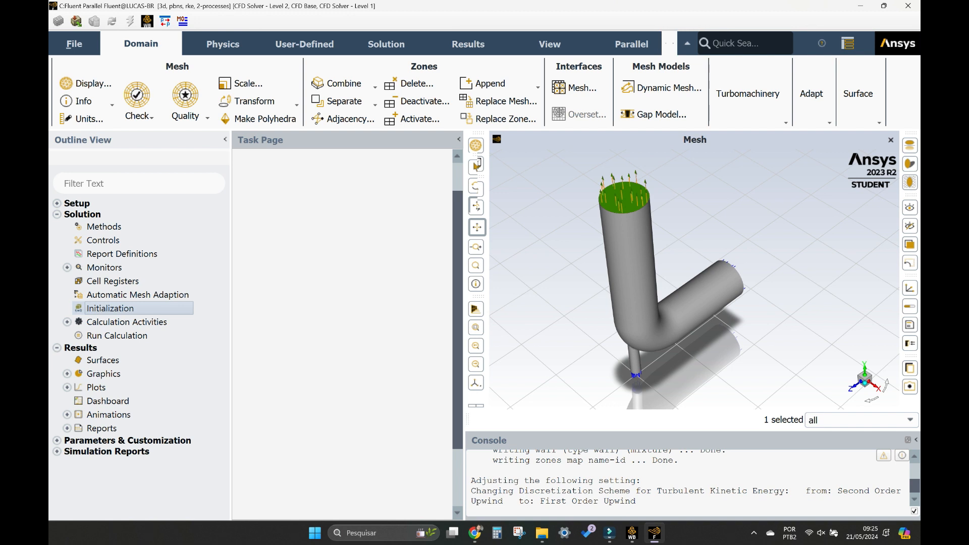
pyautogui.hotkey('alt', 'Tab')
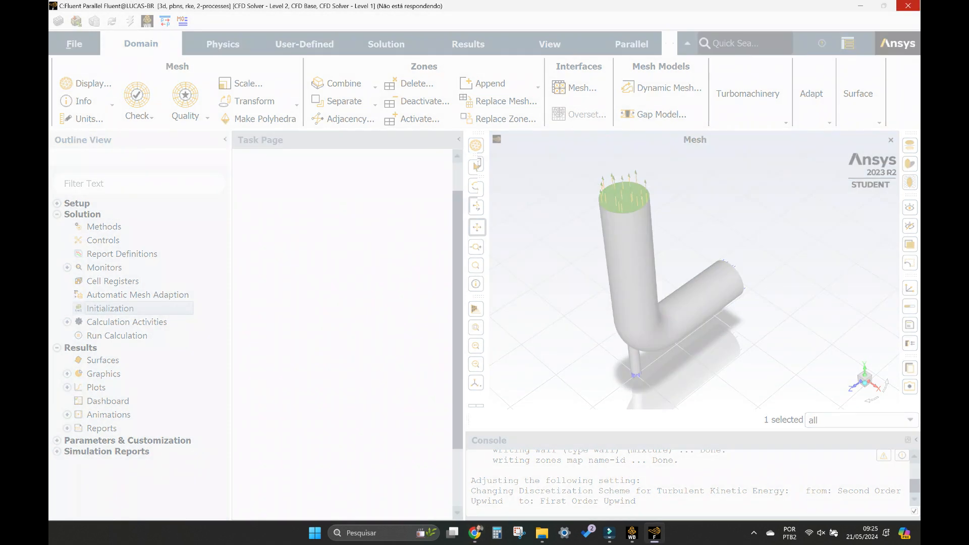
pyautogui.hotkey('alt', 'Tab')
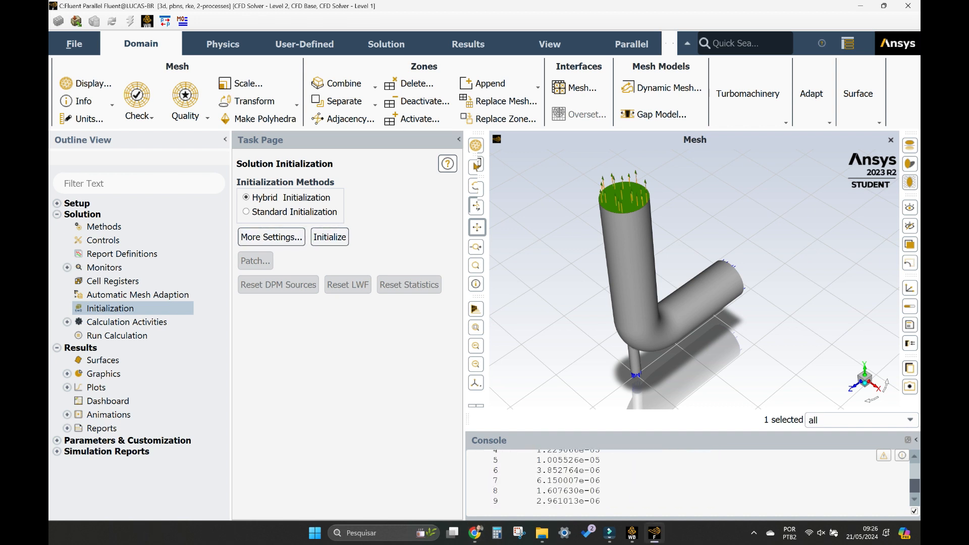
pyautogui.hotkey('alt', 'Tab')
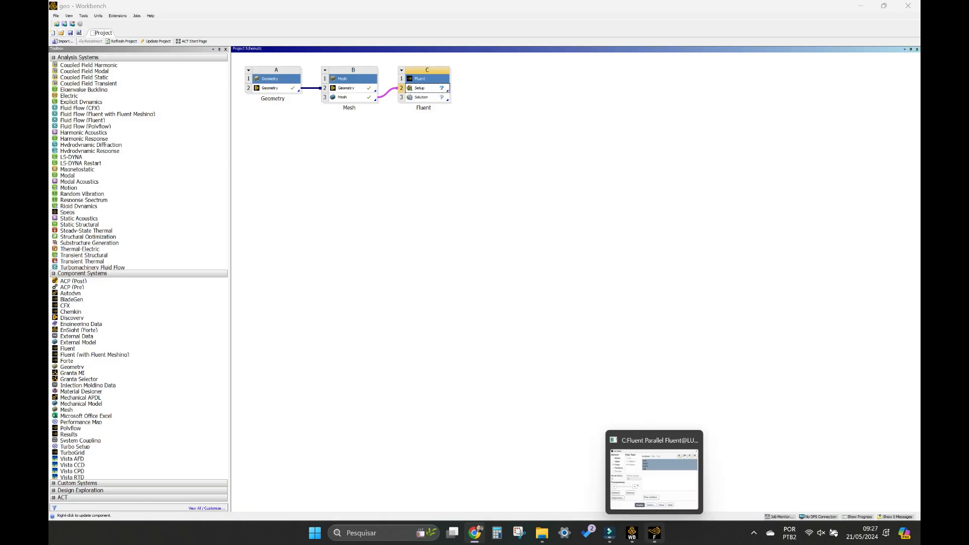
pyautogui.click(655, 533)
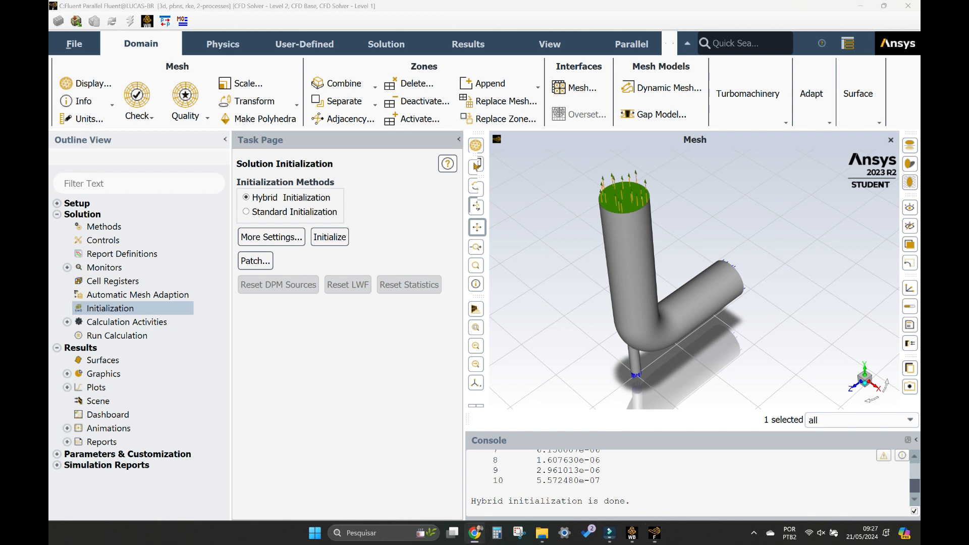
# Check the case setup for recommendations, run the mesh check, and check the case again
pyautogui.click(117, 336)
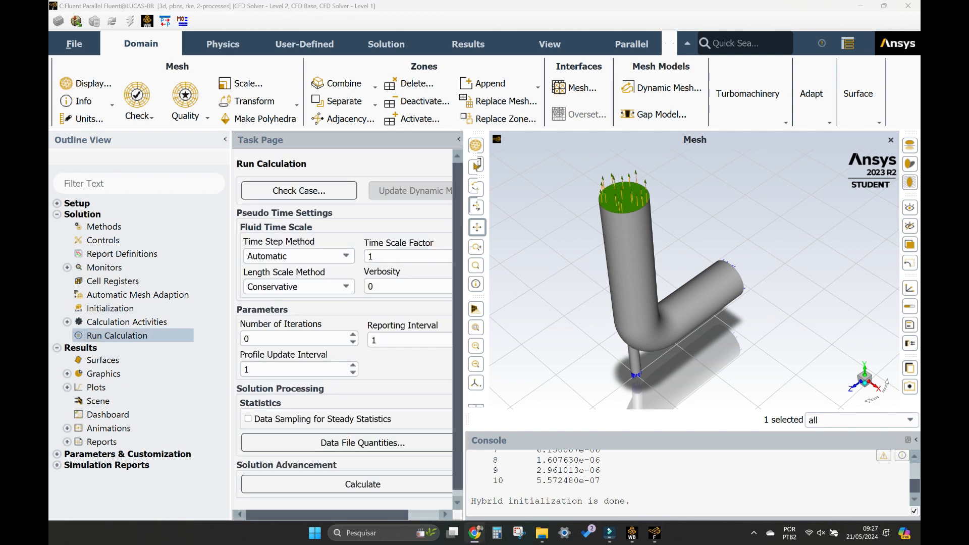
pyautogui.click(299, 190)
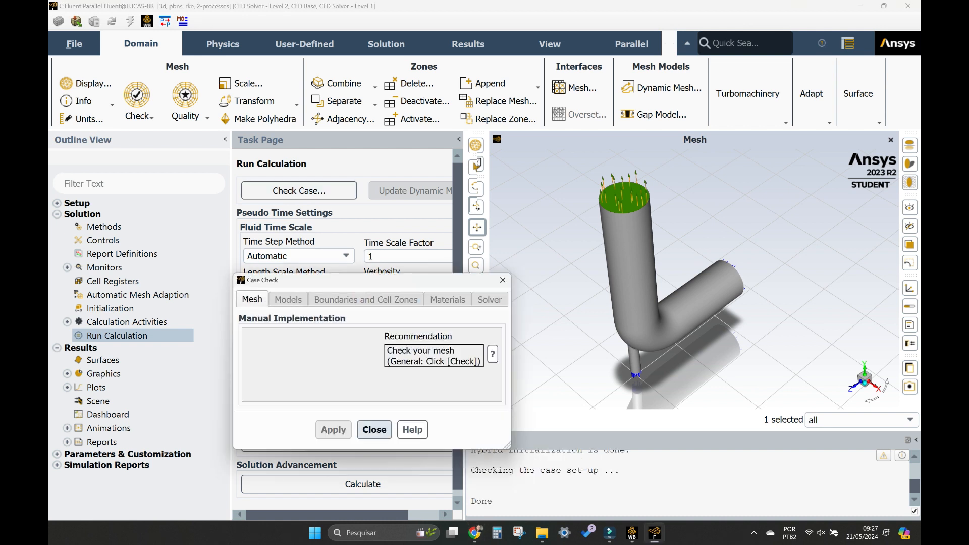
pyautogui.click(374, 429)
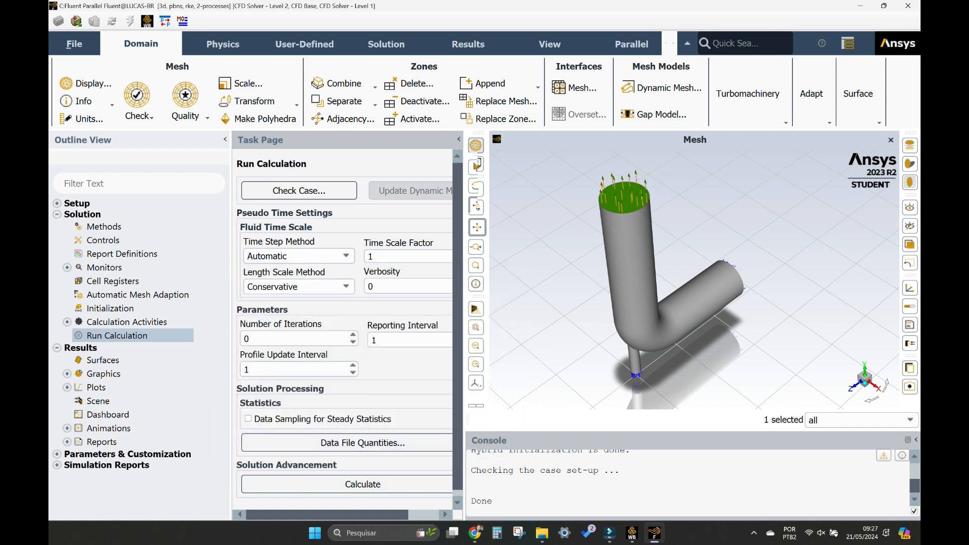
pyautogui.click(139, 116)
pyautogui.click(162, 131)
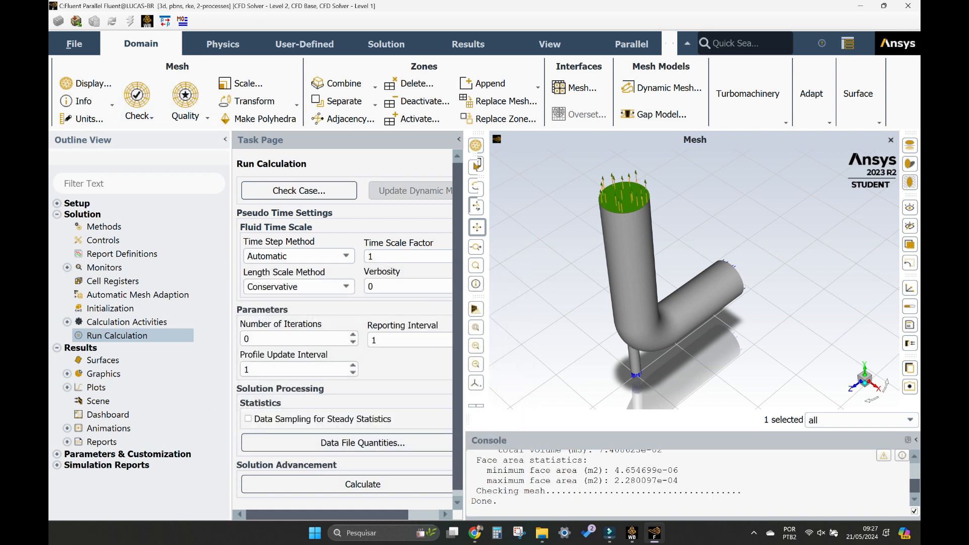
pyautogui.click(298, 190)
pyautogui.click(550, 277)
pyautogui.click(474, 532)
# Set the number of iterations to 420, run the calculation, and dismiss the completion notice
pyautogui.click(298, 339)
pyautogui.write('420')
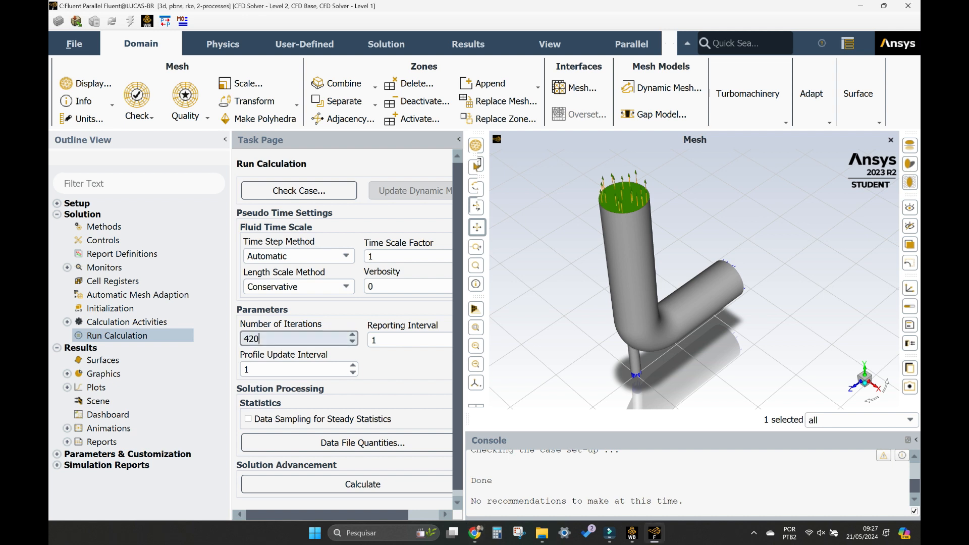
pyautogui.hotkey('alt', 'Tab')
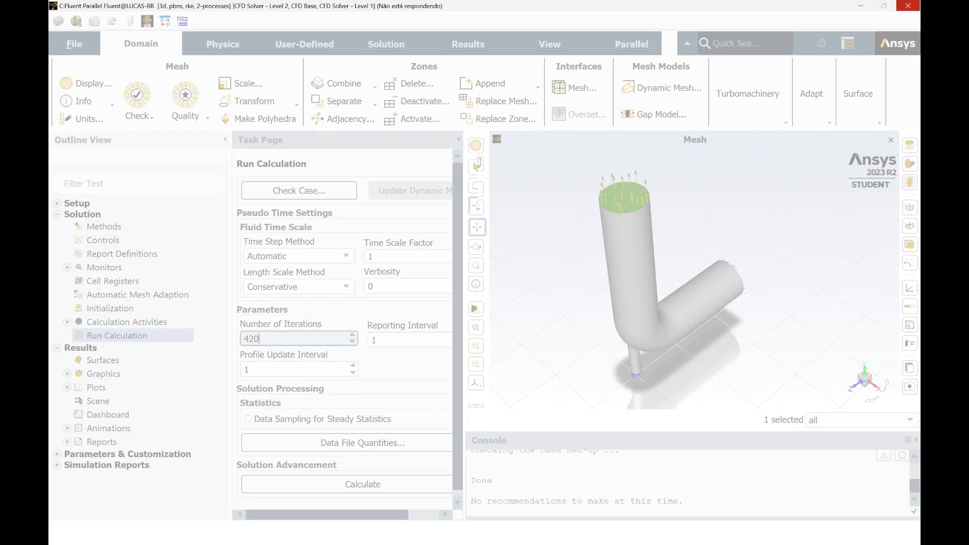
pyautogui.click(861, 6)
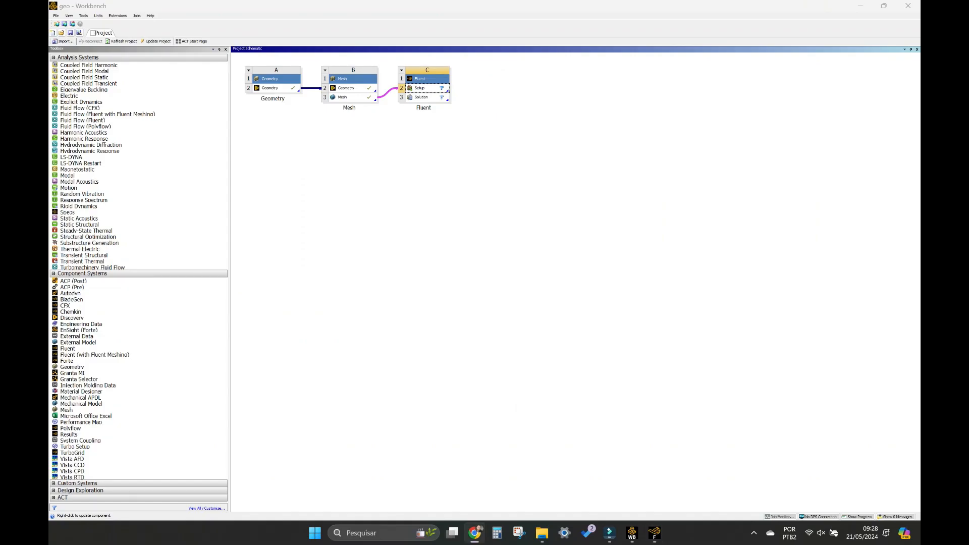
pyautogui.click(860, 5)
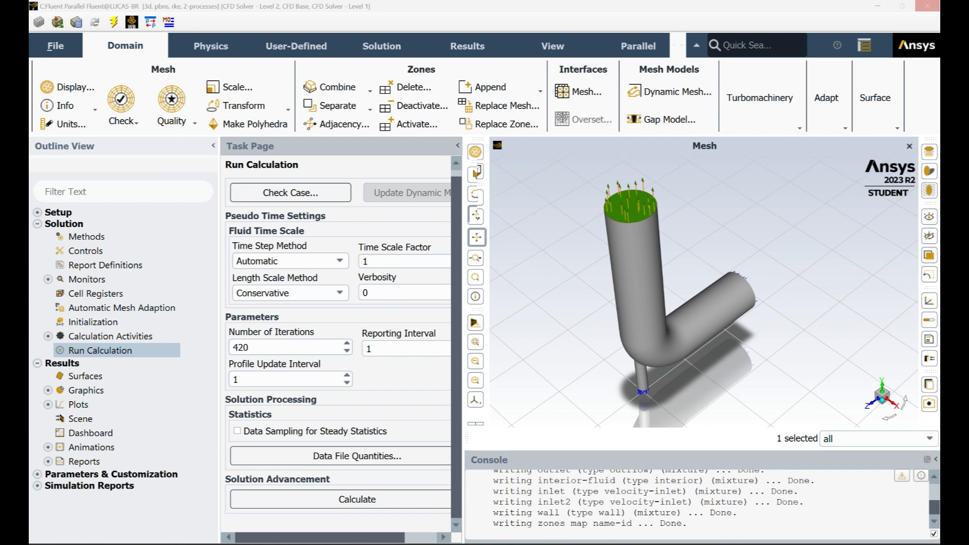
pyautogui.click(928, 5)
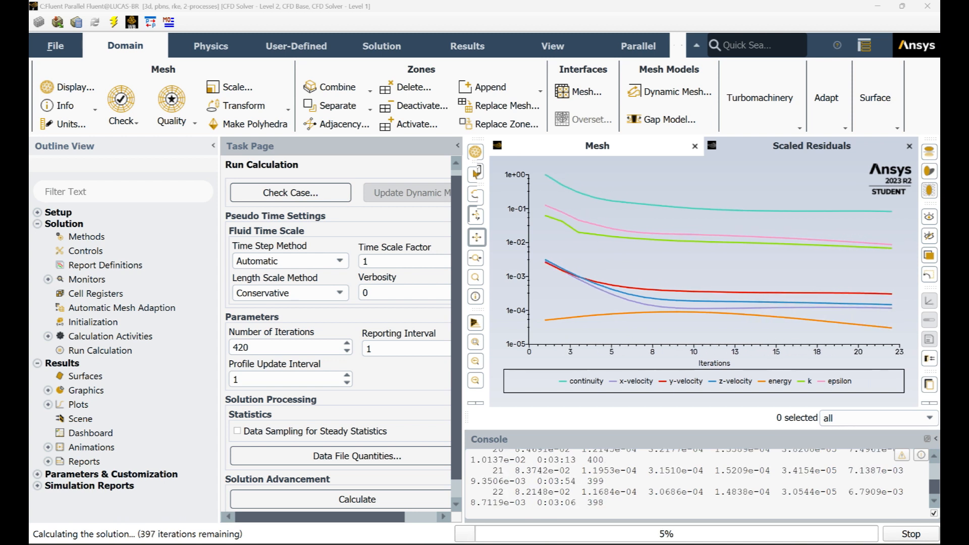
pyautogui.moveTo(638, 544)
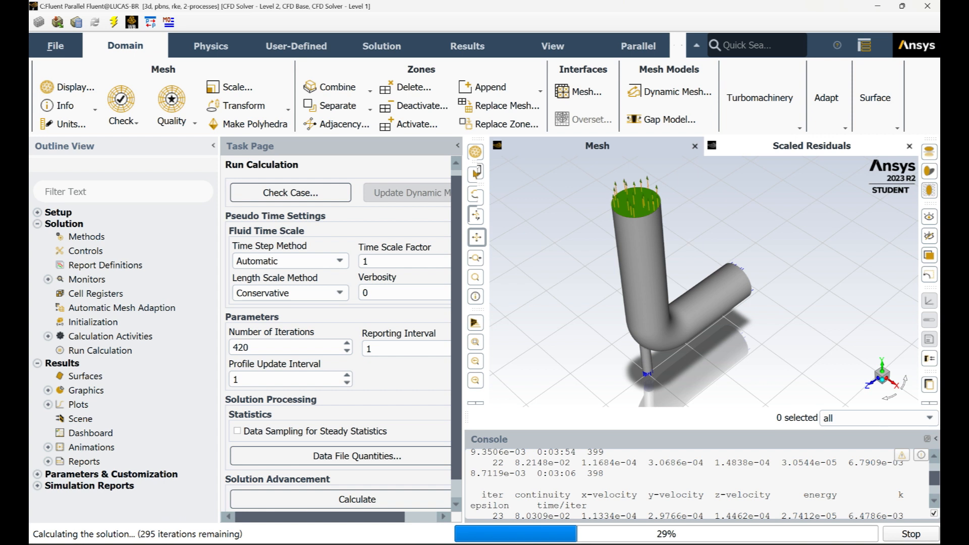
pyautogui.click(927, 7)
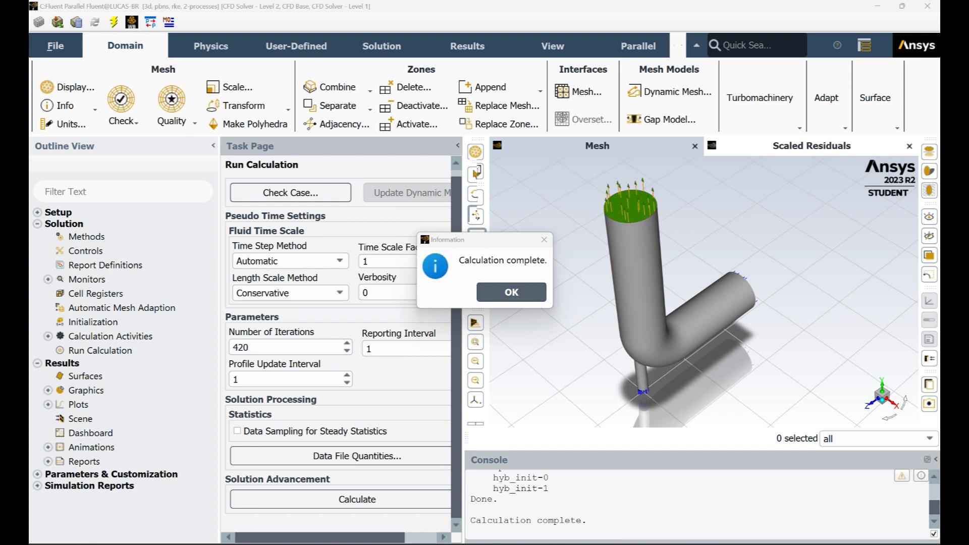
pyautogui.click(630, 207)
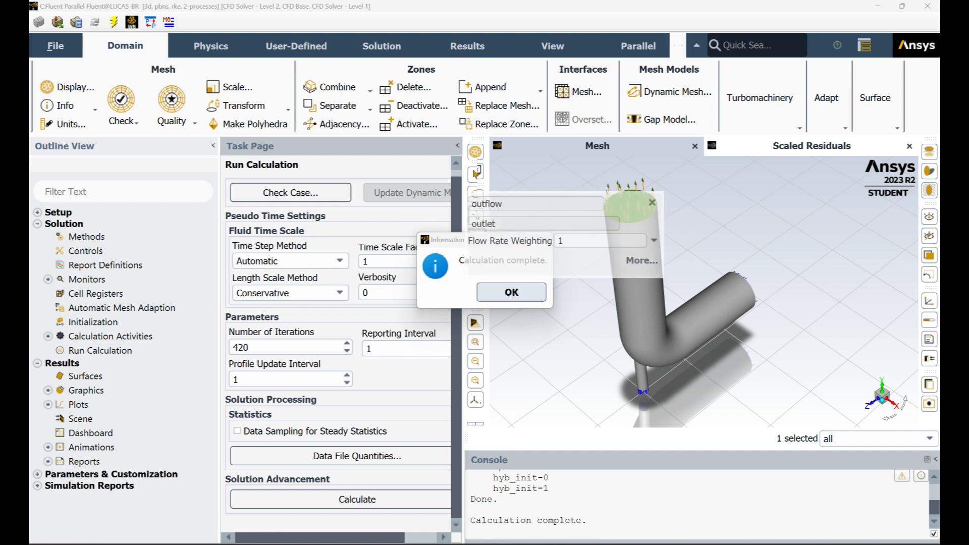
pyautogui.press('Return')
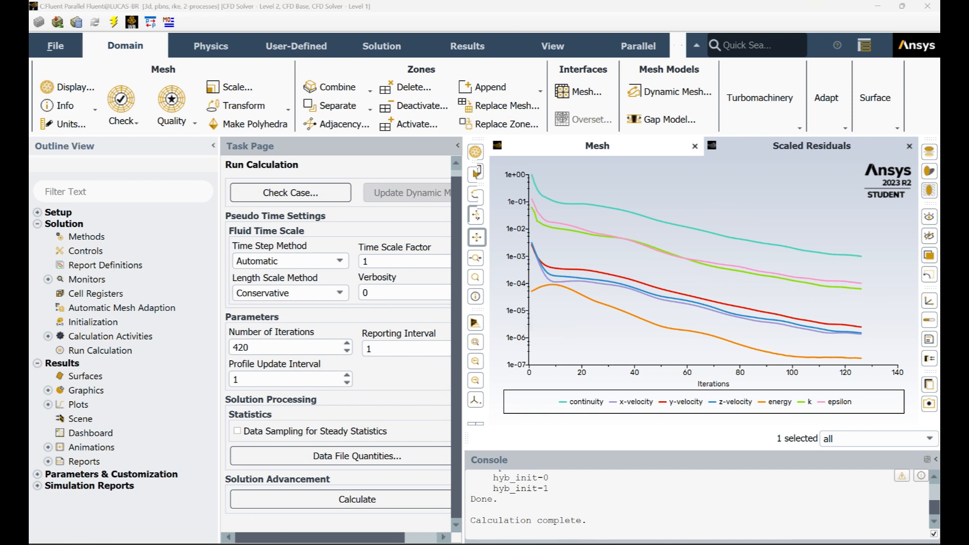
# Create and display a filled total pressure contour on the inlet, inlet2, outlet and wall surfaces
pyautogui.click(48, 390)
pyautogui.doubleClick(98, 418)
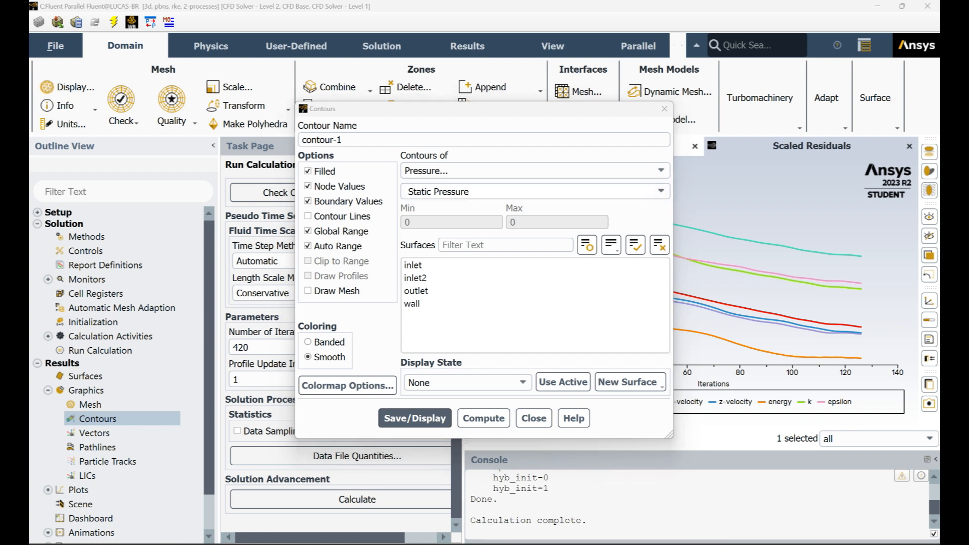
pyautogui.click(535, 191)
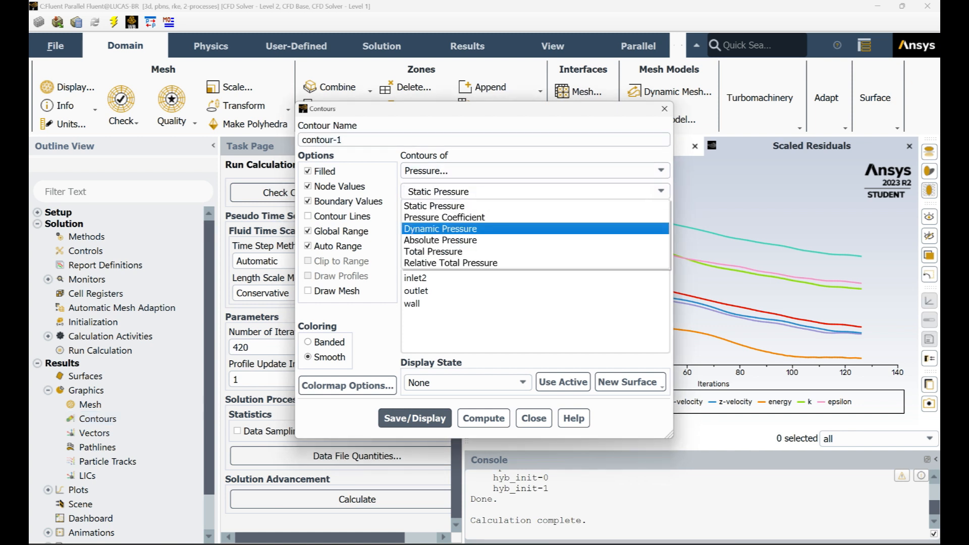
pyautogui.click(433, 251)
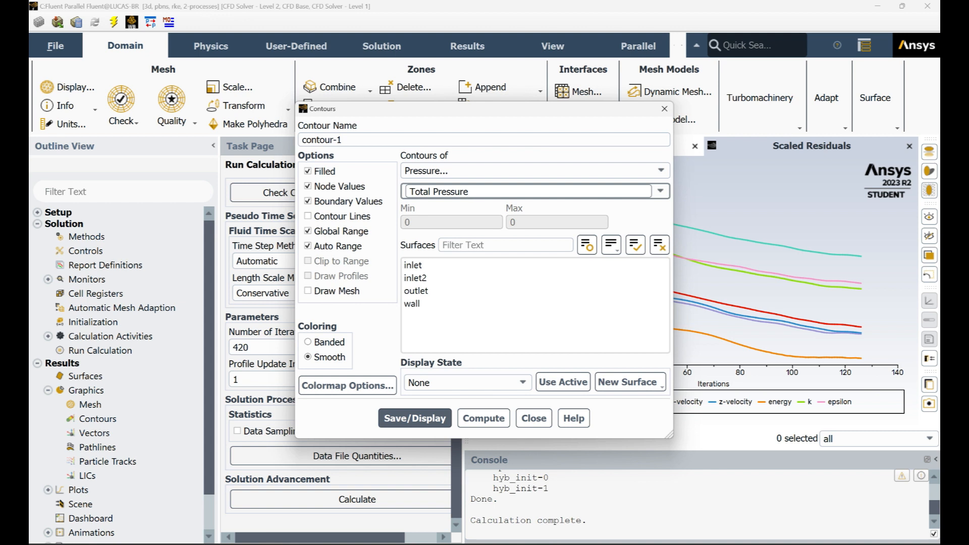
pyautogui.moveTo(429, 303); pyautogui.dragTo(429, 265)
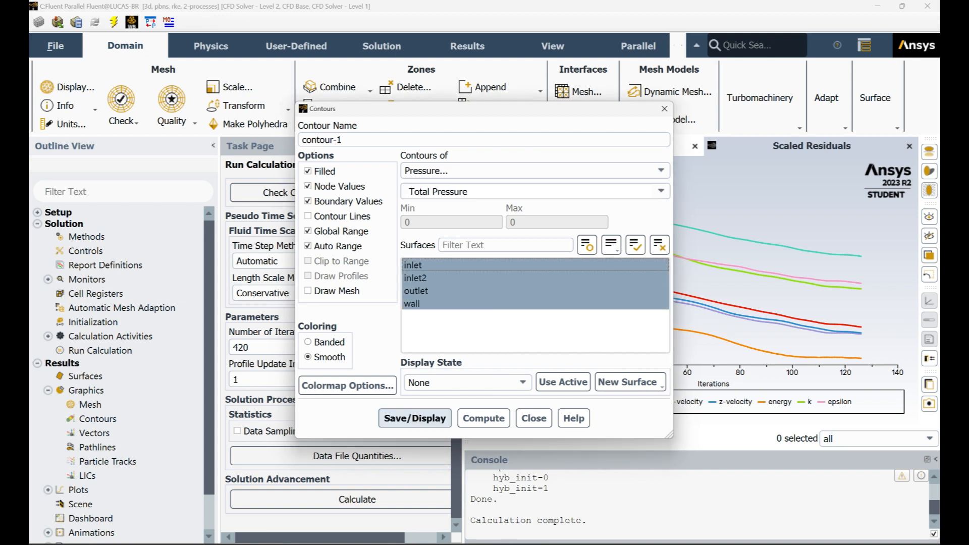
pyautogui.click(415, 418)
pyautogui.moveTo(414, 108); pyautogui.dragTo(202, 111)
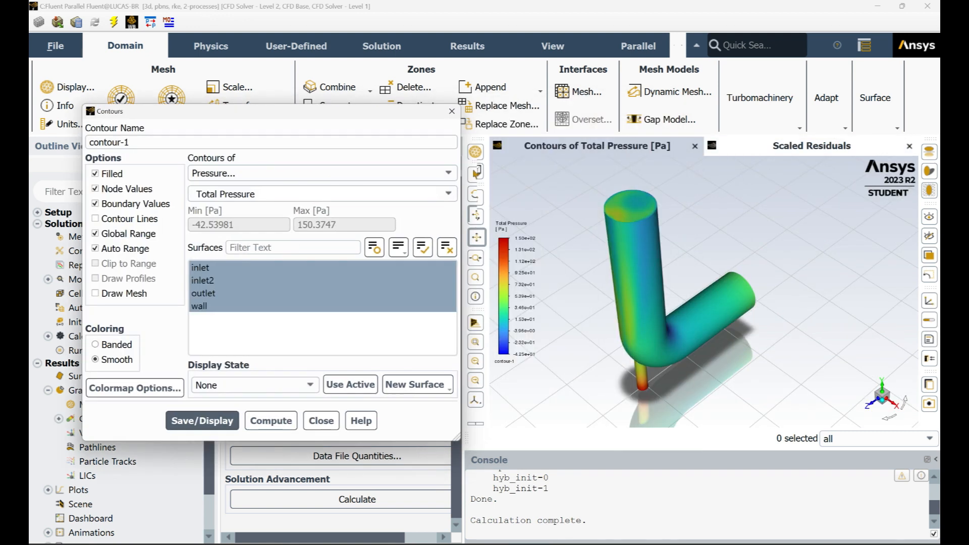
# Close the contour settings and examine the total pressure distribution on the bent pipe from several sides
pyautogui.click(477, 237)
pyautogui.moveTo(649, 298); pyautogui.dragTo(911, 290)
pyautogui.click(477, 218)
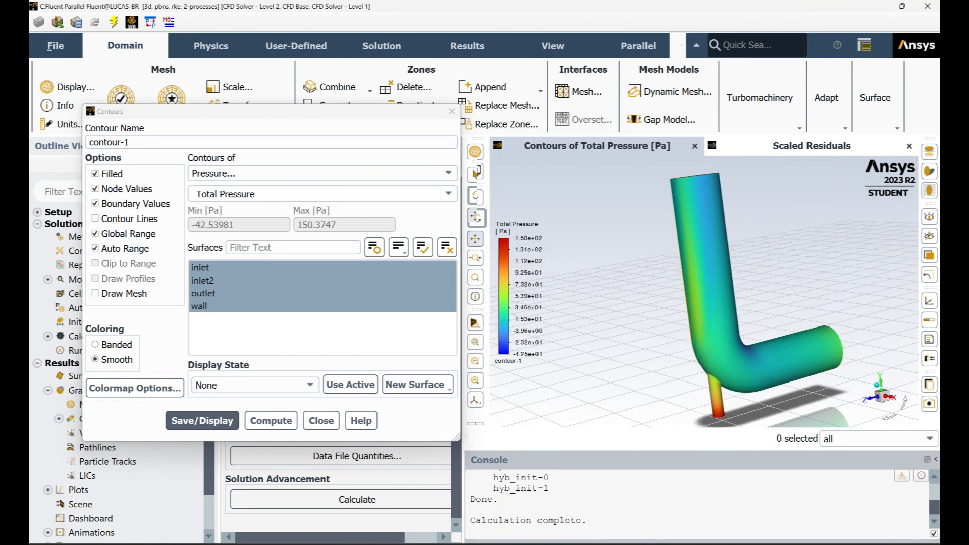
pyautogui.click(476, 239)
pyautogui.moveTo(580, 309); pyautogui.dragTo(519, 313)
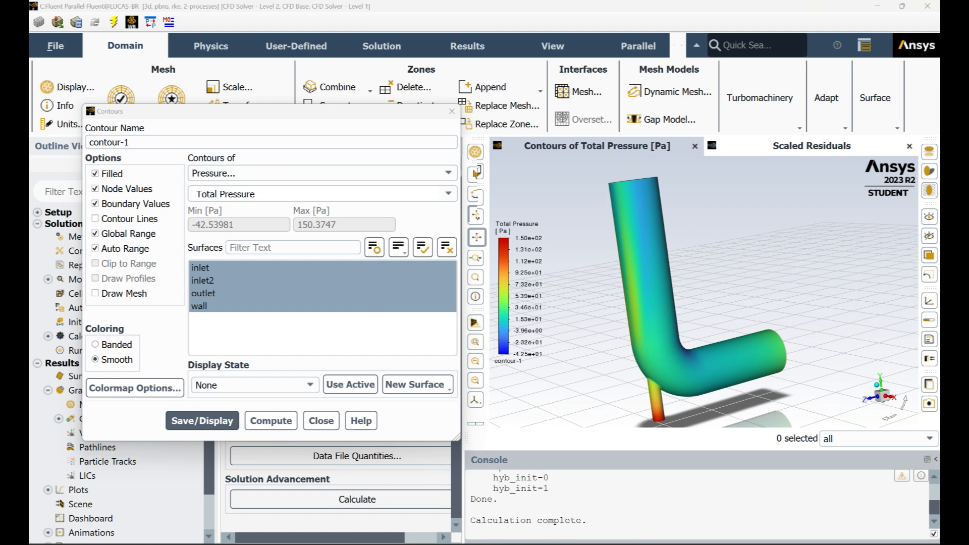
pyautogui.press('Escape')
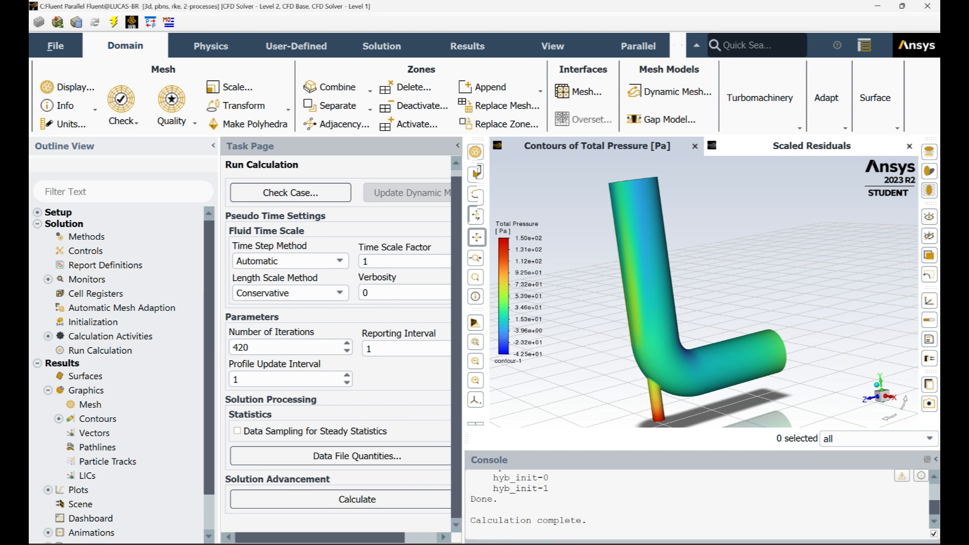
pyautogui.click(476, 217)
pyautogui.moveTo(641, 302); pyautogui.dragTo(772, 301)
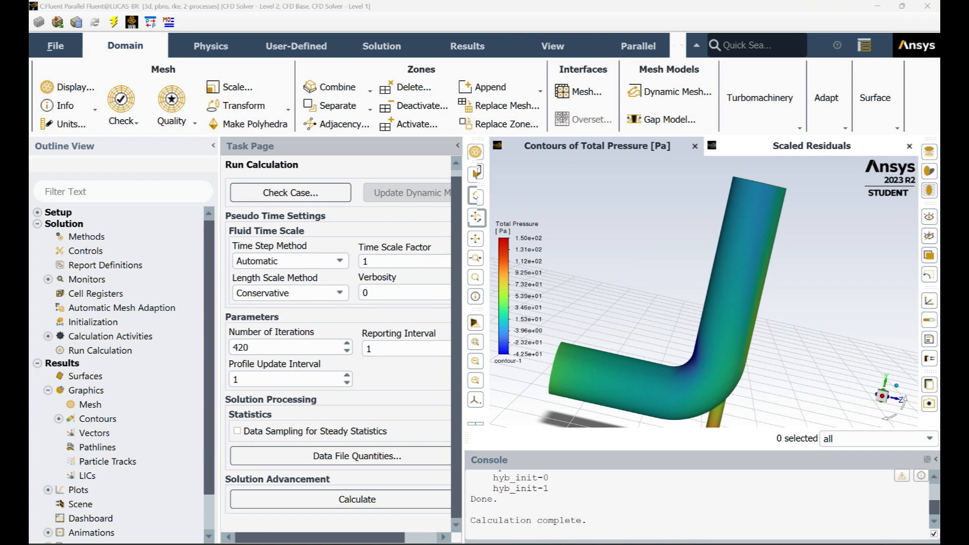
pyautogui.click(85, 377)
pyautogui.doubleClick(85, 376)
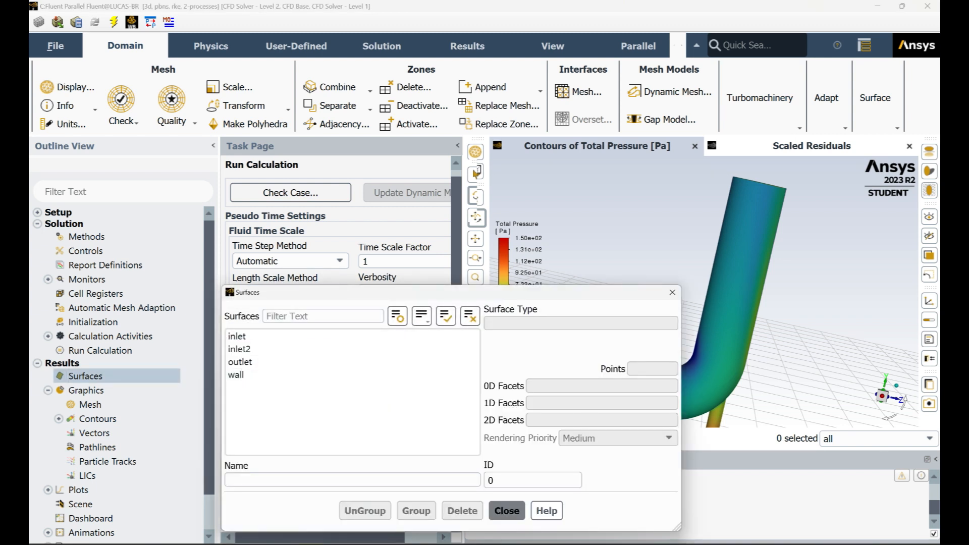
pyautogui.click(507, 511)
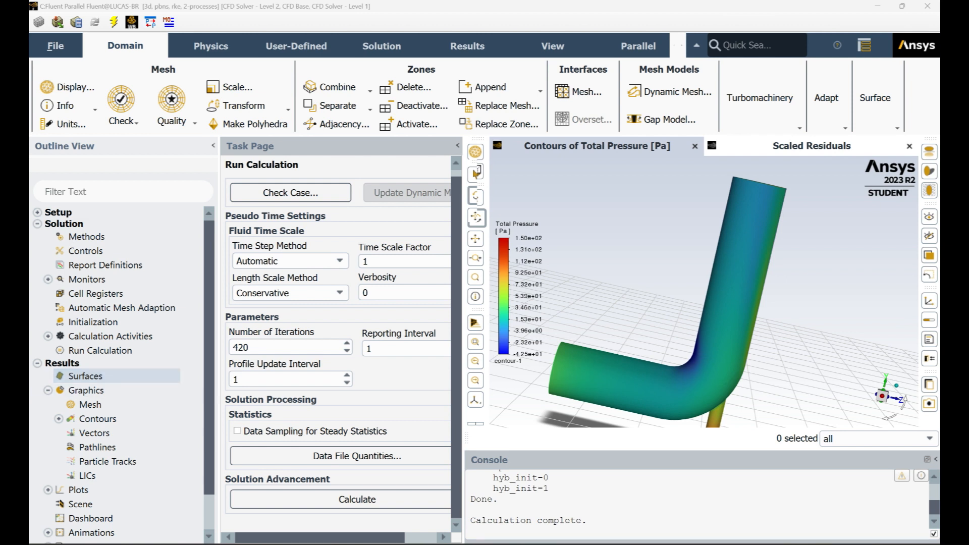
# Create one YZ plane surface at X = -0.0200706 m through the bent pipe
pyautogui.rightClick(93, 376)
pyautogui.moveTo(114, 400)
pyautogui.click(174, 450)
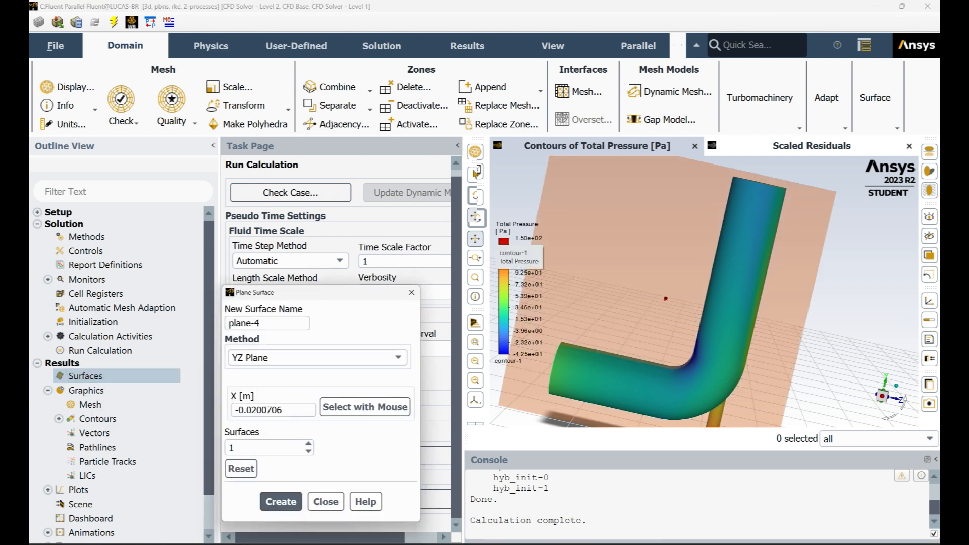
pyautogui.moveTo(665, 298); pyautogui.dragTo(701, 308)
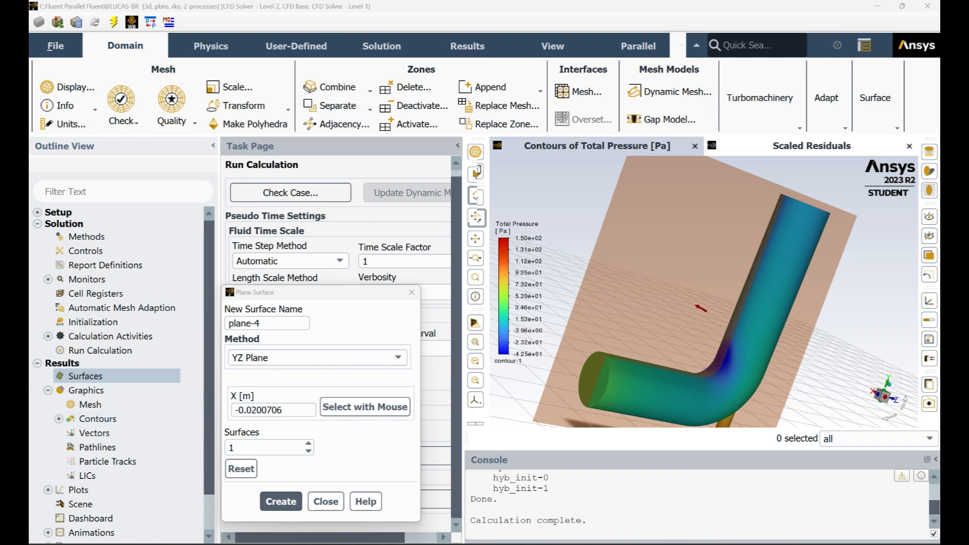
pyautogui.click(280, 501)
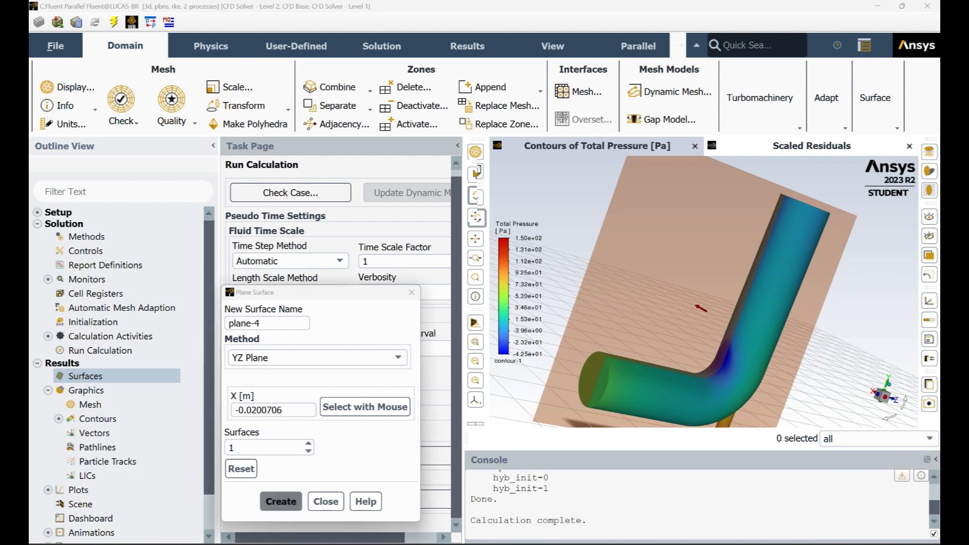
pyautogui.click(325, 501)
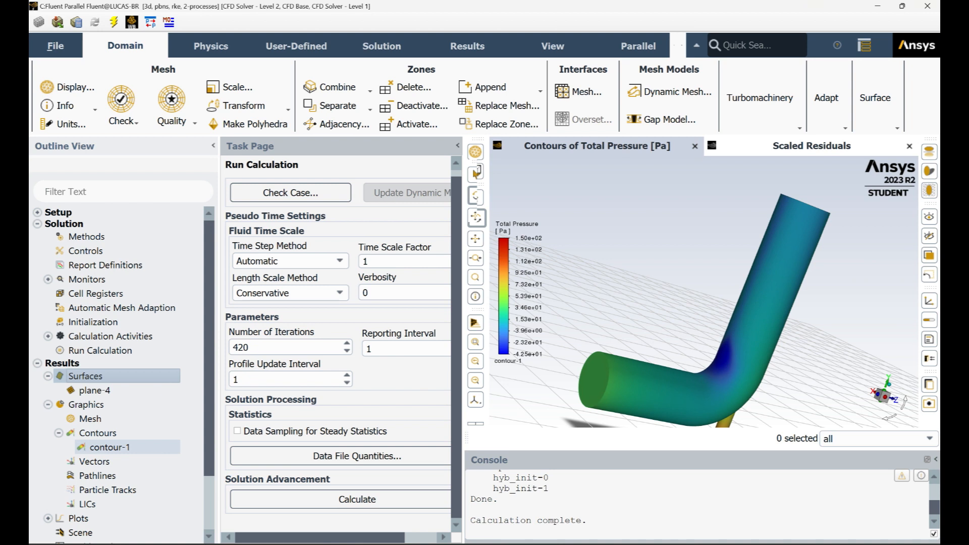
# Create and display a filled velocity magnitude contour on the plane-4 surface, then close the contour settings
pyautogui.rightClick(129, 447)
pyautogui.press('Escape')
pyautogui.rightClick(95, 433)
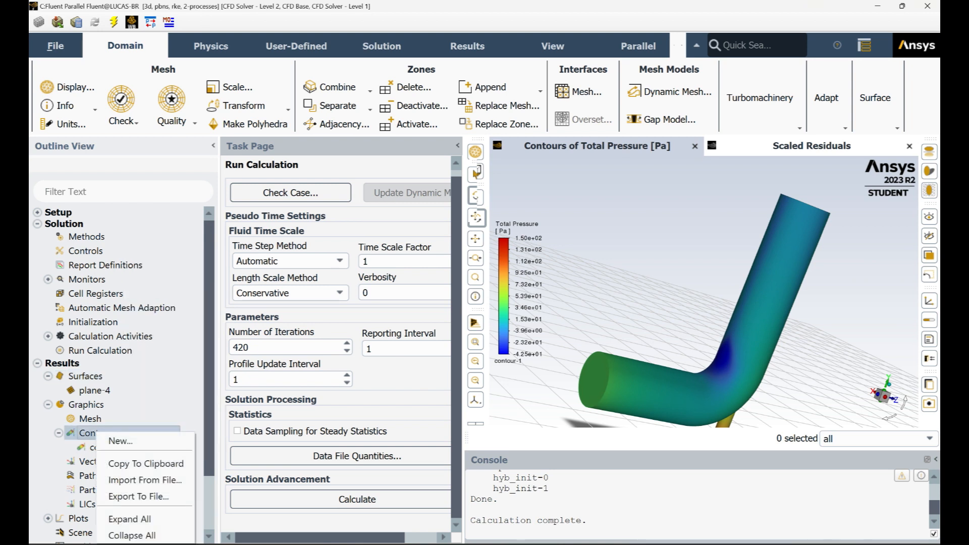
pyautogui.click(120, 441)
pyautogui.click(207, 306)
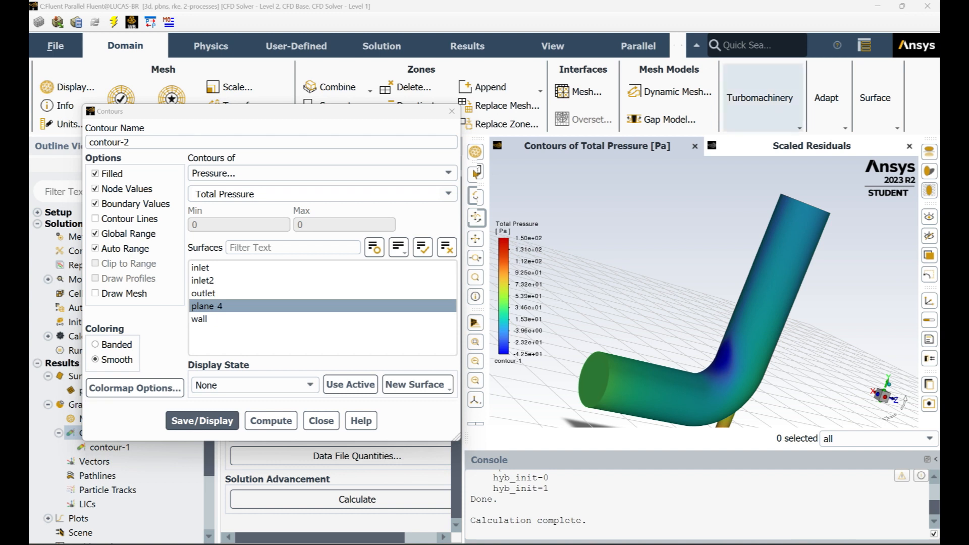
pyautogui.click(323, 173)
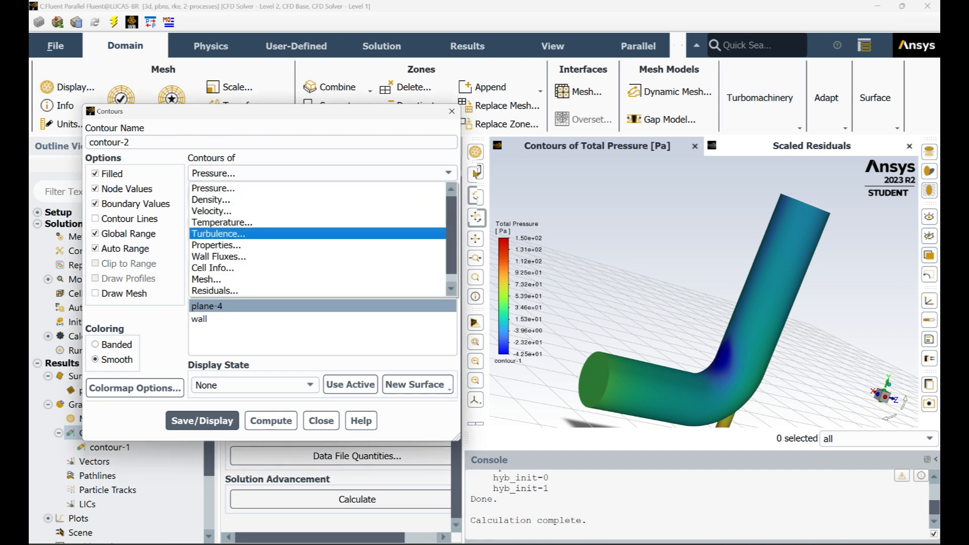
pyautogui.scroll(1, 318, 240)
pyautogui.click(212, 211)
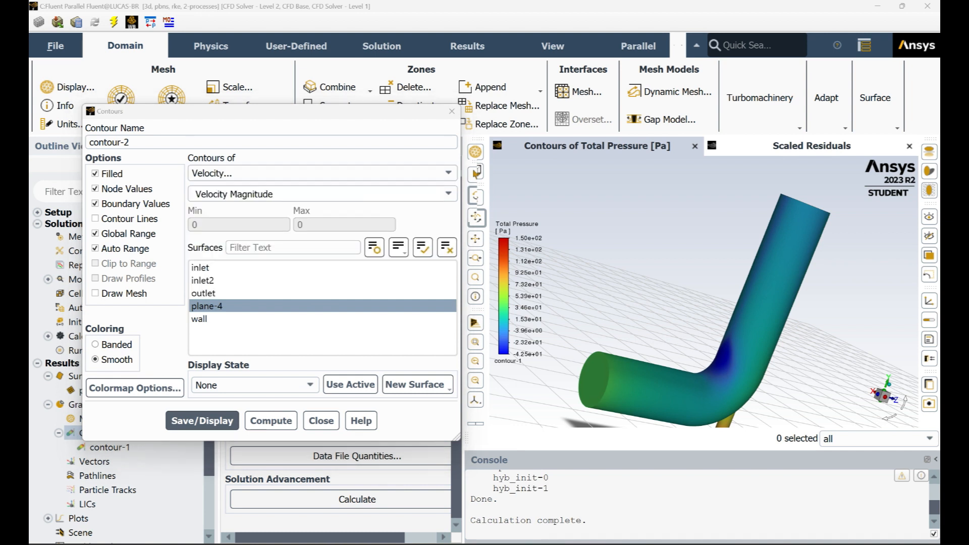
pyautogui.click(202, 420)
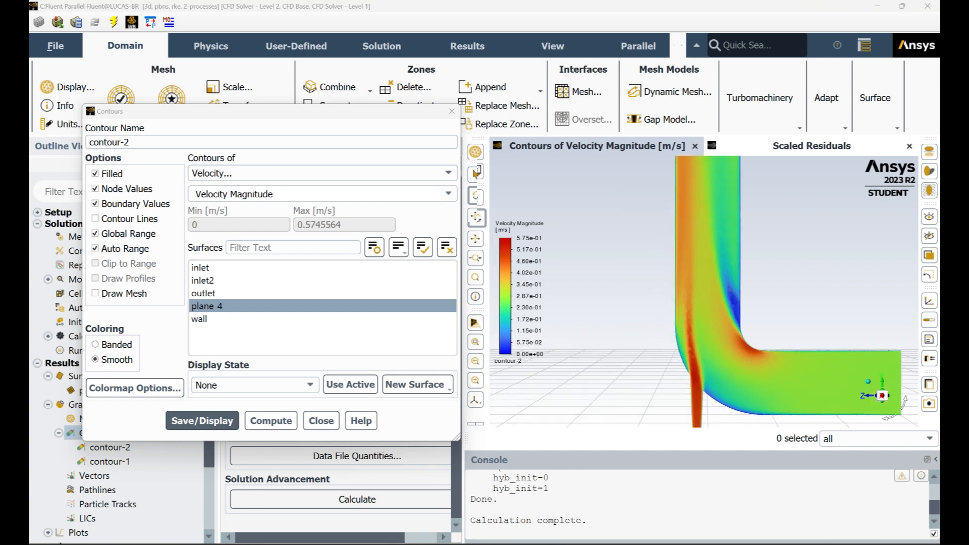
pyautogui.scroll(3, 671, 303)
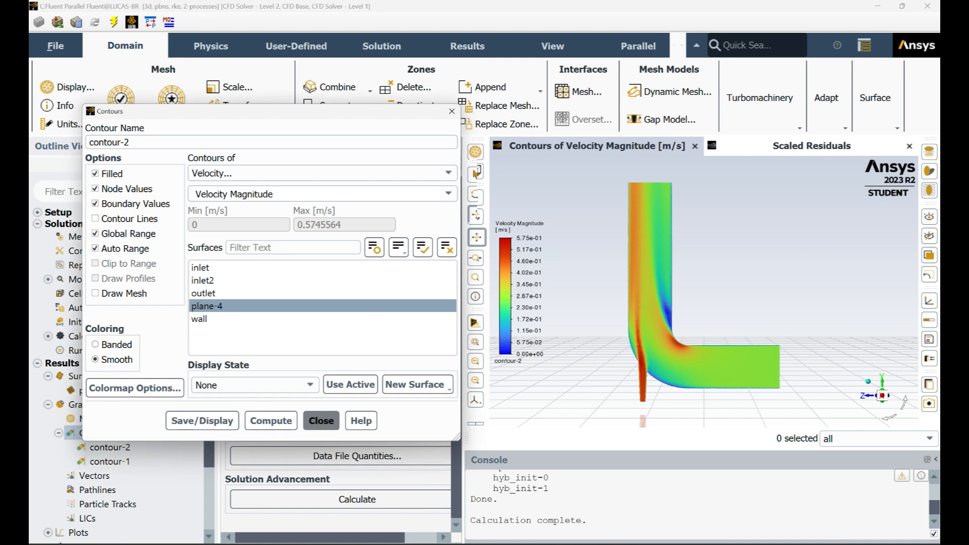
pyautogui.click(321, 420)
# Set the lighting method and the headlight to Off for the graphics display and apply the change
pyautogui.click(553, 46)
pyautogui.click(332, 87)
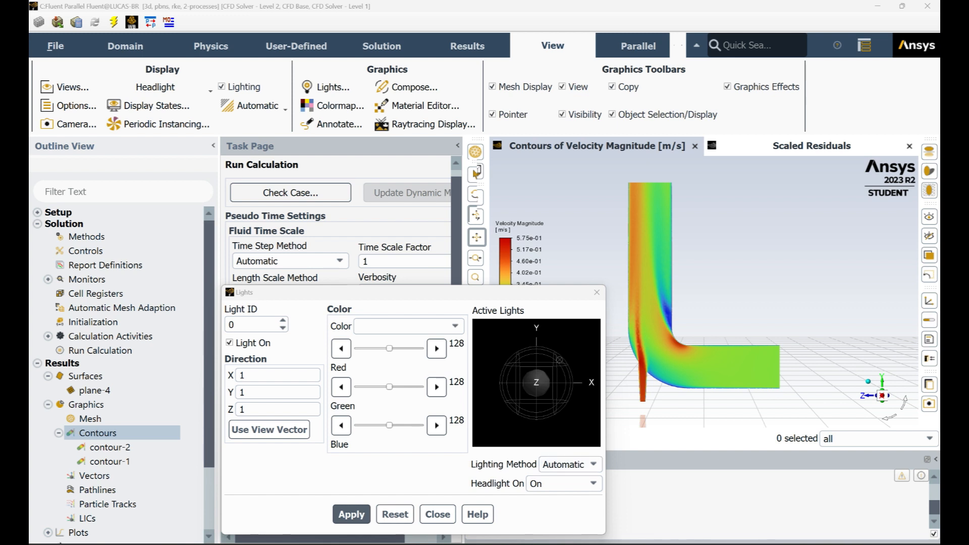
pyautogui.click(564, 483)
pyautogui.click(570, 464)
pyautogui.click(569, 464)
pyautogui.click(549, 490)
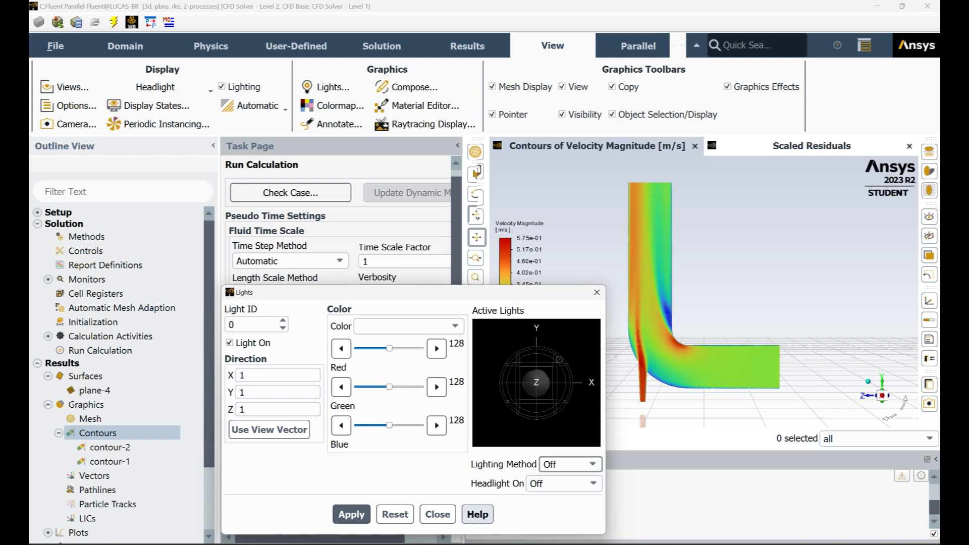
pyautogui.click(351, 514)
pyautogui.click(437, 514)
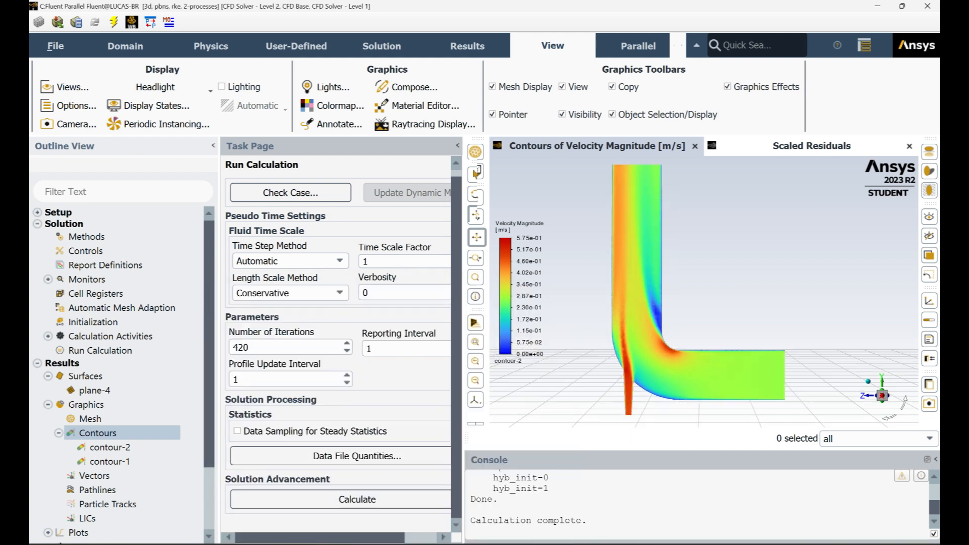
pyautogui.scroll(2, 807, 272)
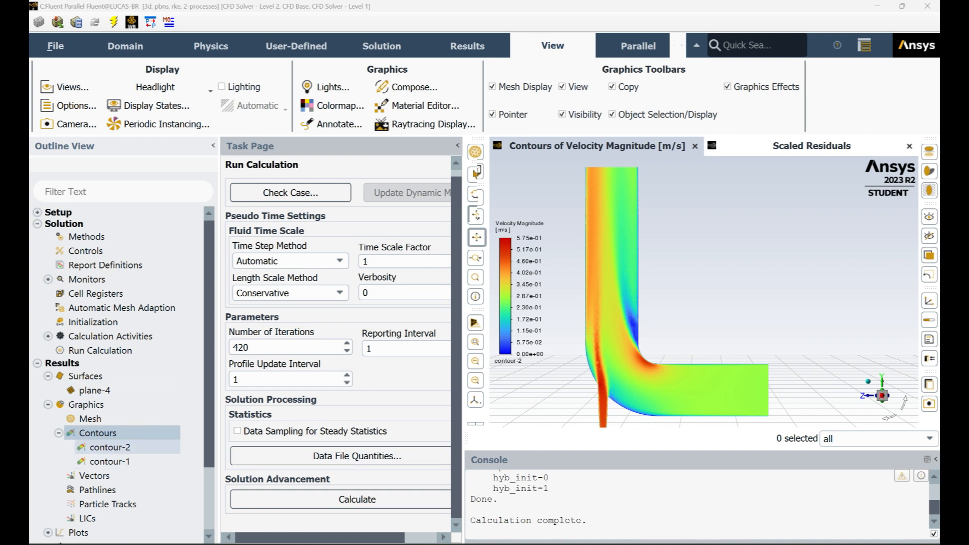
# Change contour-2 to show static temperature on plane-4, display it, and fit the whole plane in view
pyautogui.rightClick(111, 447)
pyautogui.click(126, 262)
pyautogui.click(303, 173)
pyautogui.click(282, 225)
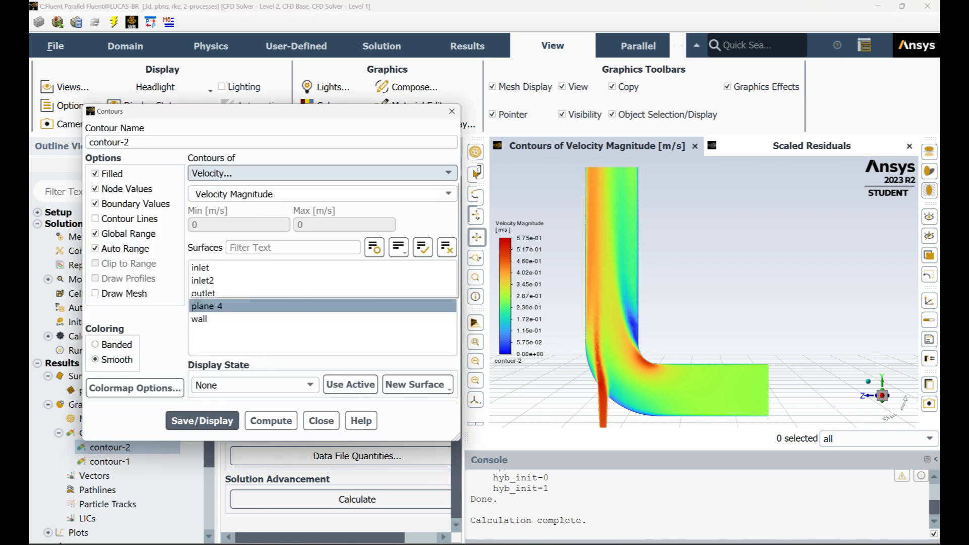
pyautogui.click(202, 420)
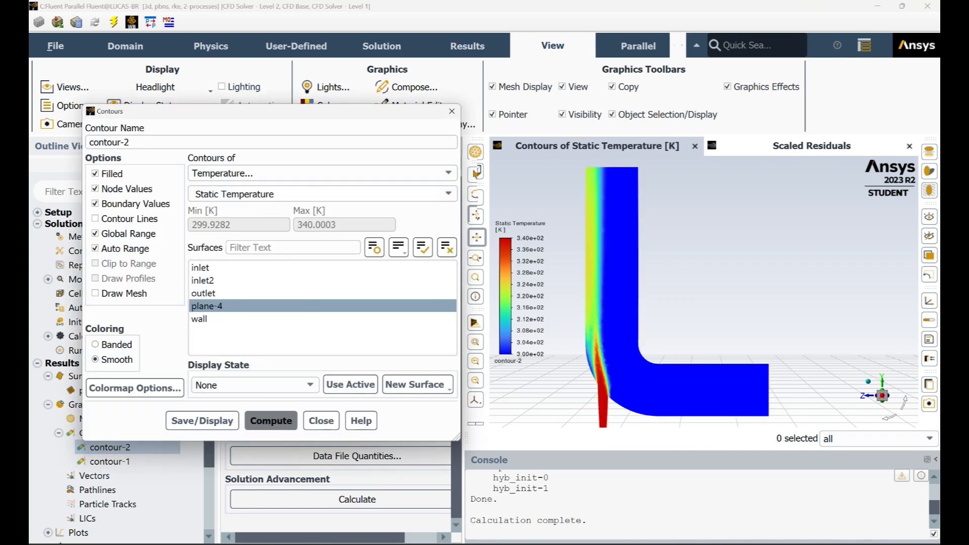
pyautogui.click(321, 420)
pyautogui.scroll(2, 592, 335)
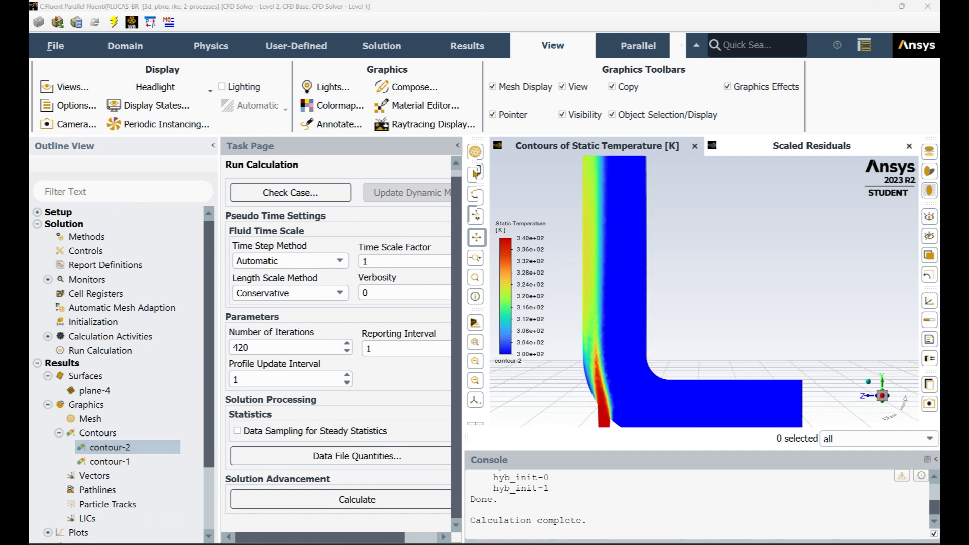
pyautogui.scroll(-2, 704, 291)
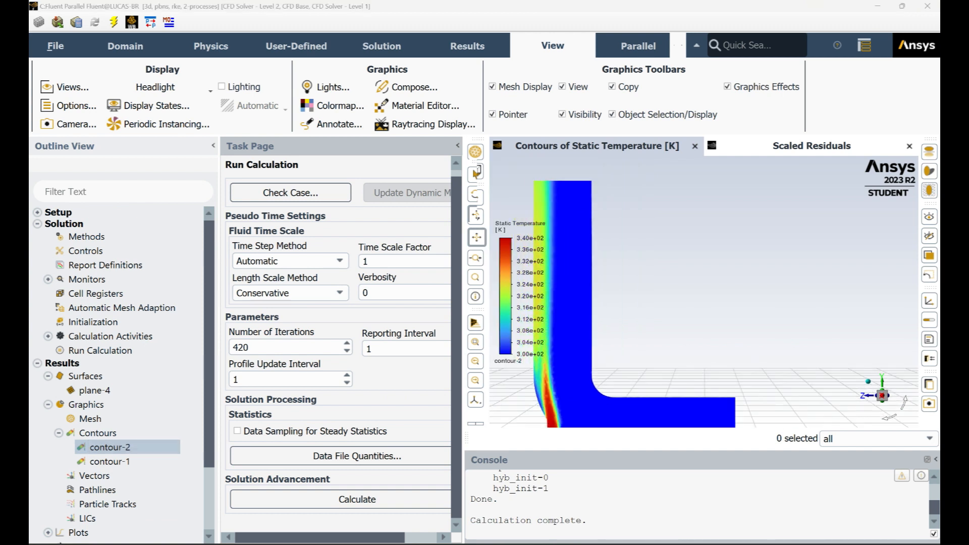
pyautogui.click(475, 342)
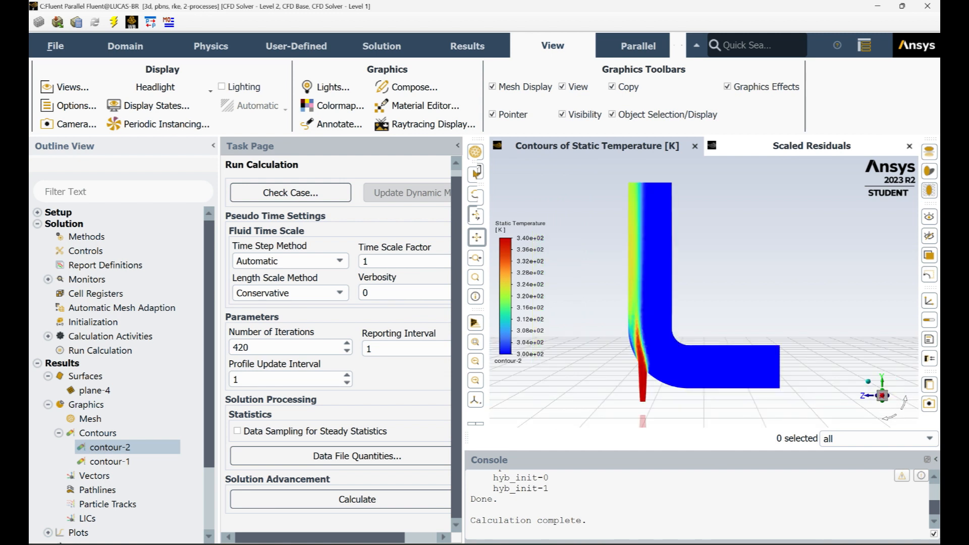